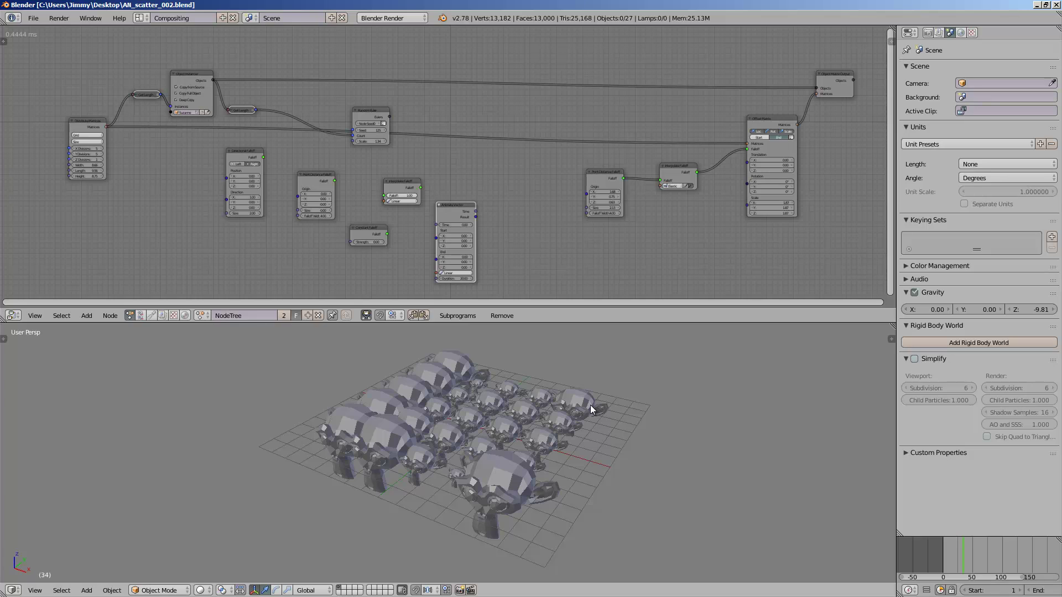
- Examine the finished scatter node tree from Distribute Matrices to Object Matrix Output, together with the monkey grid in the viewport
{"action": "middle_click_drag", "start_coordinate": [590, 405], "coordinate": [576, 432]}
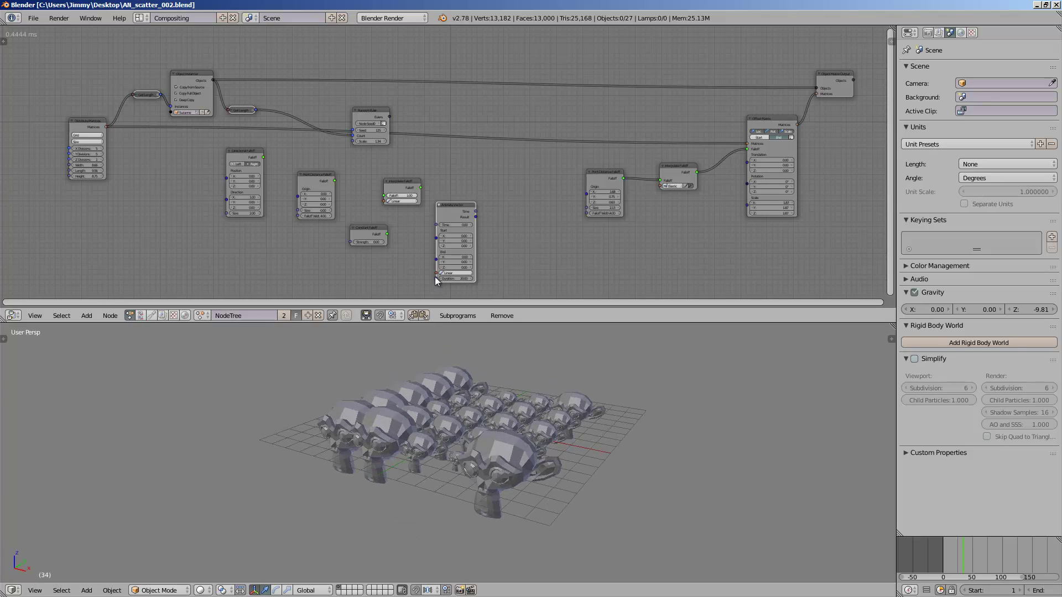
{"action": "mouse_move", "coordinate": [476, 203]}
{"action": "middle_mouse_down"}
{"action": "mouse_move", "coordinate": [472, 191]}
{"action": "mouse_move", "coordinate": [492, 198]}
{"action": "middle_mouse_up"}
{"action": "scroll", "coordinate": [231, 194], "scroll_direction": "up", "scroll_amount": 2}
{"action": "middle_click_drag", "start_coordinate": [258, 177], "coordinate": [244, 197]}
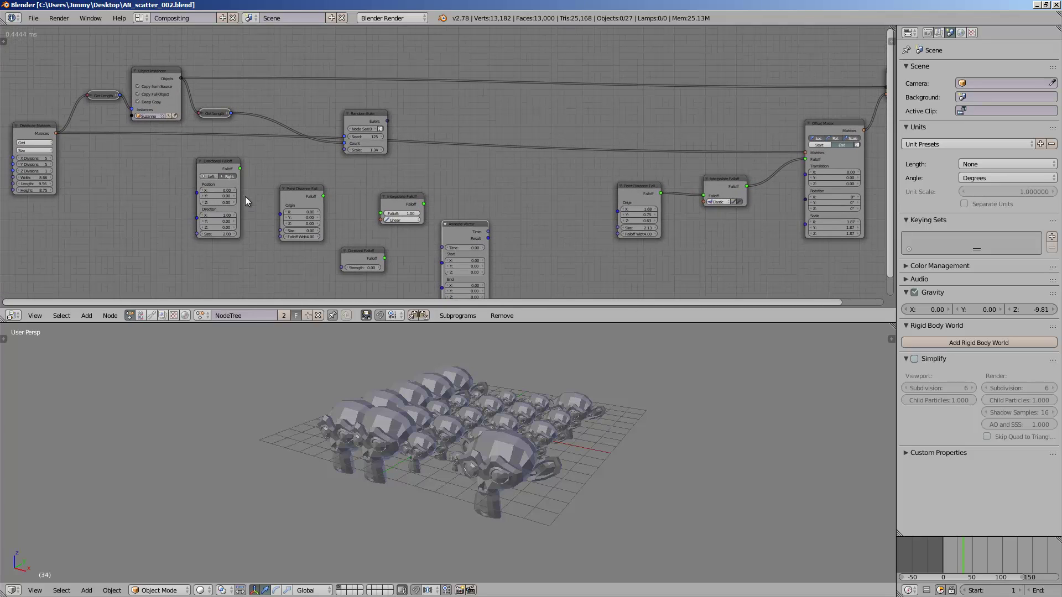
{"action": "middle_click_drag", "start_coordinate": [371, 377], "coordinate": [483, 464]}
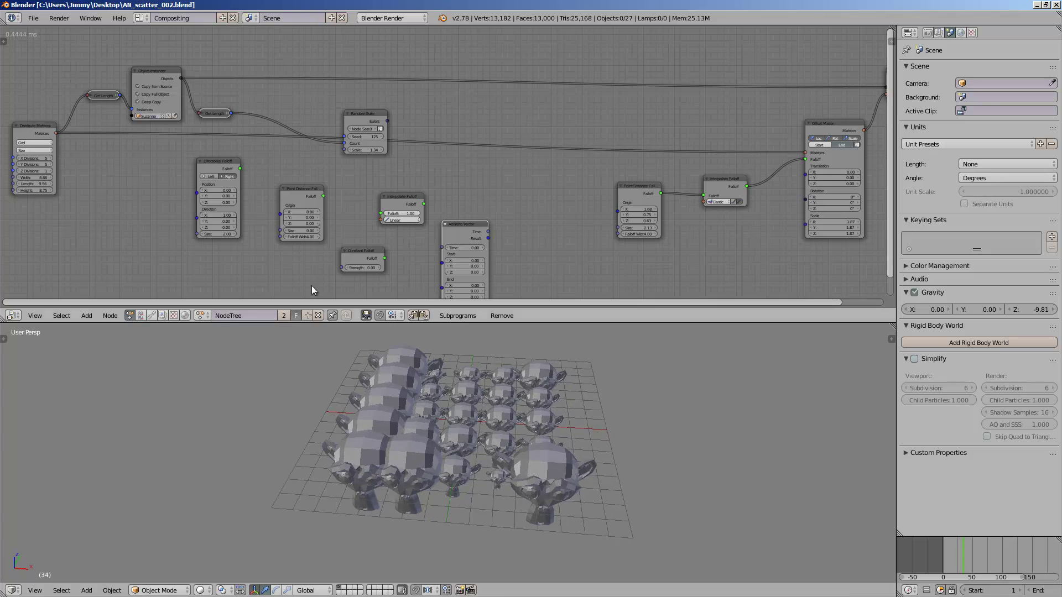
{"action": "middle_click_drag", "start_coordinate": [229, 236], "coordinate": [360, 220]}
{"action": "scroll", "coordinate": [299, 205], "scroll_direction": "up", "scroll_amount": 2}
{"action": "middle_click_drag", "start_coordinate": [294, 201], "coordinate": [211, 236]}
{"action": "middle_click_drag", "start_coordinate": [330, 204], "coordinate": [442, 204]}
{"action": "scroll", "coordinate": [390, 188], "scroll_direction": "up", "scroll_amount": 1}
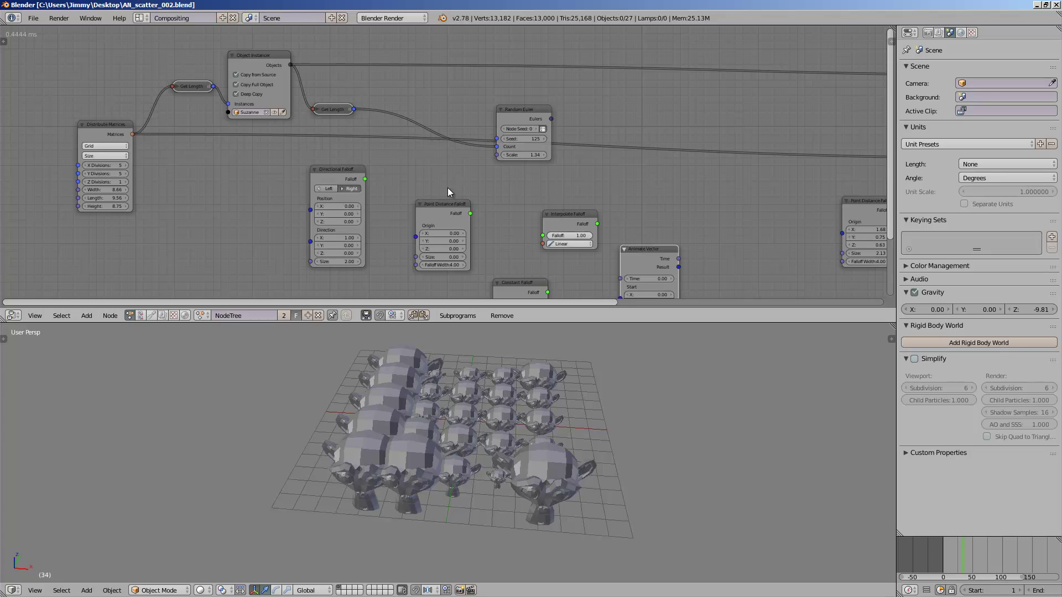
{"action": "scroll", "coordinate": [447, 188], "scroll_direction": "up", "scroll_amount": 1}
{"action": "middle_click_drag", "start_coordinate": [390, 181], "coordinate": [152, 206]}
{"action": "scroll", "coordinate": [366, 181], "scroll_direction": "down", "scroll_amount": 2}
{"action": "scroll", "coordinate": [342, 184], "scroll_direction": "up", "scroll_amount": 1}
{"action": "scroll", "coordinate": [463, 181], "scroll_direction": "down", "scroll_amount": 2}
{"action": "middle_click_drag", "start_coordinate": [465, 182], "coordinate": [238, 185]}
{"action": "scroll", "coordinate": [410, 171], "scroll_direction": "down", "scroll_amount": 1}
{"action": "middle_click_drag", "start_coordinate": [412, 187], "coordinate": [374, 178]}
{"action": "scroll", "coordinate": [387, 181], "scroll_direction": "up", "scroll_amount": 5}
{"action": "left_click_drag", "start_coordinate": [431, 210], "coordinate": [420, 199]}
{"action": "left_click_drag", "start_coordinate": [600, 126], "coordinate": [585, 89]}
{"action": "scroll", "coordinate": [449, 131], "scroll_direction": "down", "scroll_amount": 2}
{"action": "middle_click_drag", "start_coordinate": [448, 131], "coordinate": [486, 131]}
{"action": "middle_click_drag", "start_coordinate": [470, 174], "coordinate": [376, 197]}
{"action": "middle_click_drag", "start_coordinate": [169, 187], "coordinate": [631, 164]}
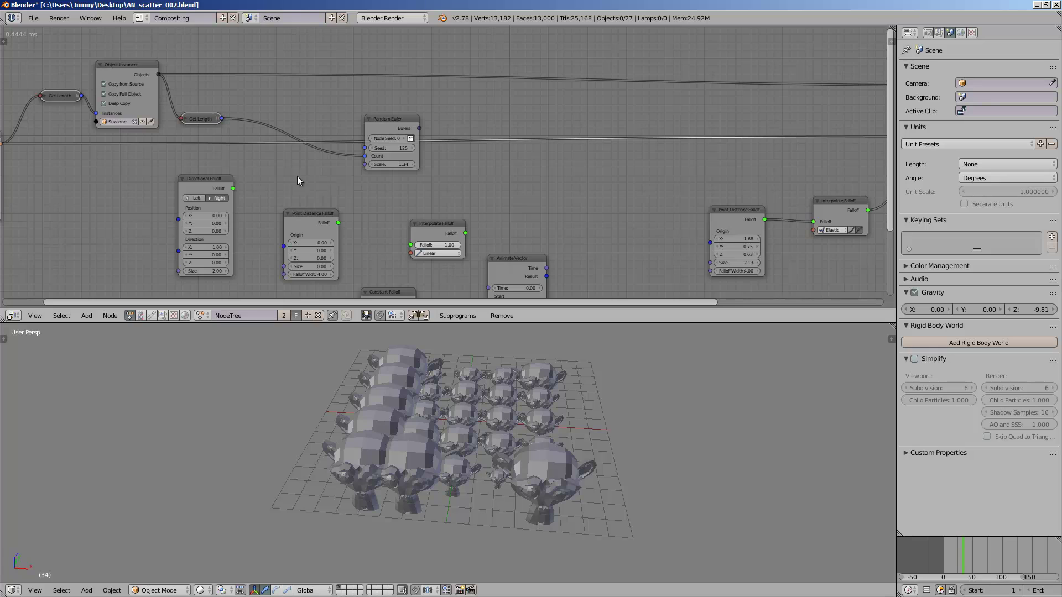
{"action": "middle_click_drag", "start_coordinate": [300, 177], "coordinate": [453, 172]}
{"action": "scroll", "coordinate": [216, 183], "scroll_direction": "up", "scroll_amount": 2}
{"action": "middle_click_drag", "start_coordinate": [210, 180], "coordinate": [184, 179]}
{"action": "middle_click_drag", "start_coordinate": [318, 170], "coordinate": [271, 178]}
{"action": "scroll", "coordinate": [271, 178], "scroll_direction": "down", "scroll_amount": 1}
{"action": "middle_click_drag", "start_coordinate": [188, 178], "coordinate": [197, 164]}
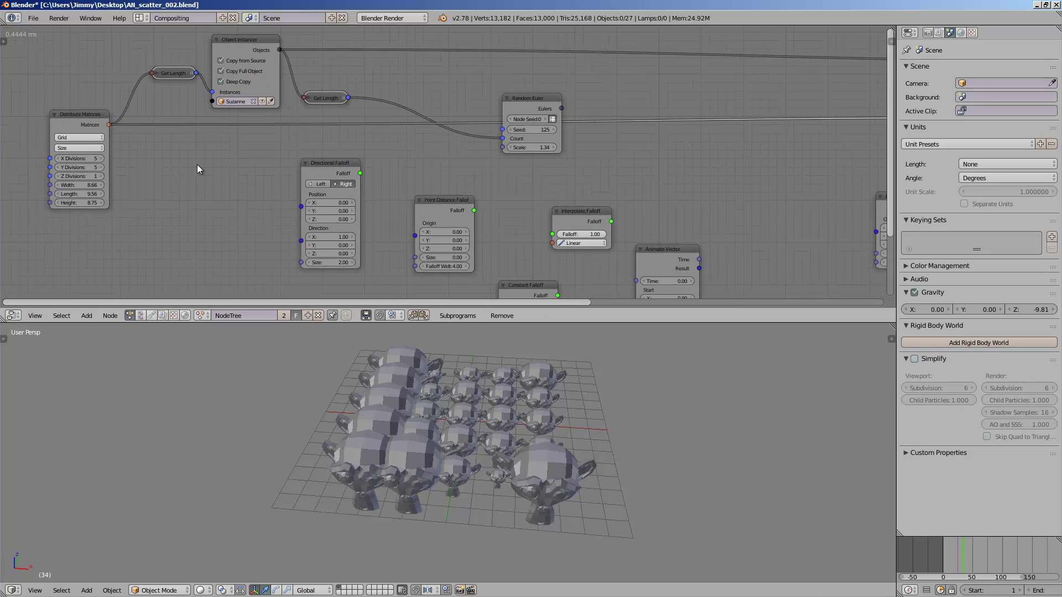
- Raise the X Divisions of the Distribute Matrices node by four and increase the grid's width
{"action": "left_click", "coordinate": [104, 159]}
{"action": "left_click", "coordinate": [104, 159]}
{"action": "left_click", "coordinate": [104, 159]}
{"action": "left_click", "coordinate": [104, 158]}
{"action": "left_click_drag", "start_coordinate": [95, 188], "coordinate": [735, 336]}
- Set the Origin X of the connected Point Distance Falloff node to -1.50
{"action": "middle_click_drag", "start_coordinate": [734, 337], "coordinate": [348, 487]}
{"action": "middle_click_drag", "start_coordinate": [544, 471], "coordinate": [698, 575]}
{"action": "middle_click_drag", "start_coordinate": [687, 95], "coordinate": [288, 34]}
{"action": "scroll", "coordinate": [490, 134], "scroll_direction": "up", "scroll_amount": 1}
{"action": "left_click_drag", "start_coordinate": [520, 168], "coordinate": [430, 424]}
{"action": "middle_click_drag", "start_coordinate": [430, 423], "coordinate": [425, 423]}
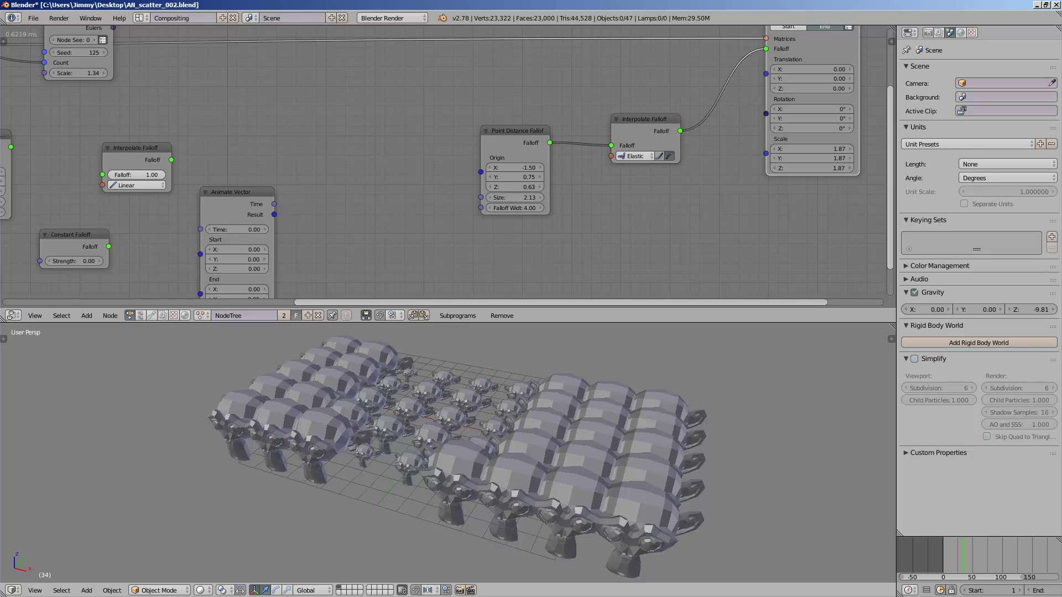
- Rearrange the connected Point Distance Falloff and Interpolate Falloff nodes closer to the Offset Matrix node
{"action": "middle_click_drag", "start_coordinate": [310, 287], "coordinate": [334, 199]}
{"action": "scroll", "coordinate": [334, 200], "scroll_direction": "up", "scroll_amount": 2}
{"action": "left_click_drag", "start_coordinate": [215, 107], "coordinate": [173, 112]}
{"action": "scroll", "coordinate": [566, 162], "scroll_direction": "down", "scroll_amount": 4}
{"action": "middle_click_drag", "start_coordinate": [833, 157], "coordinate": [413, 149]}
{"action": "middle_click_drag", "start_coordinate": [678, 163], "coordinate": [124, 151]}
{"action": "middle_click_drag", "start_coordinate": [437, 127], "coordinate": [342, 164]}
{"action": "scroll", "coordinate": [342, 165], "scroll_direction": "up", "scroll_amount": 2}
{"action": "middle_click_drag", "start_coordinate": [254, 176], "coordinate": [274, 180]}
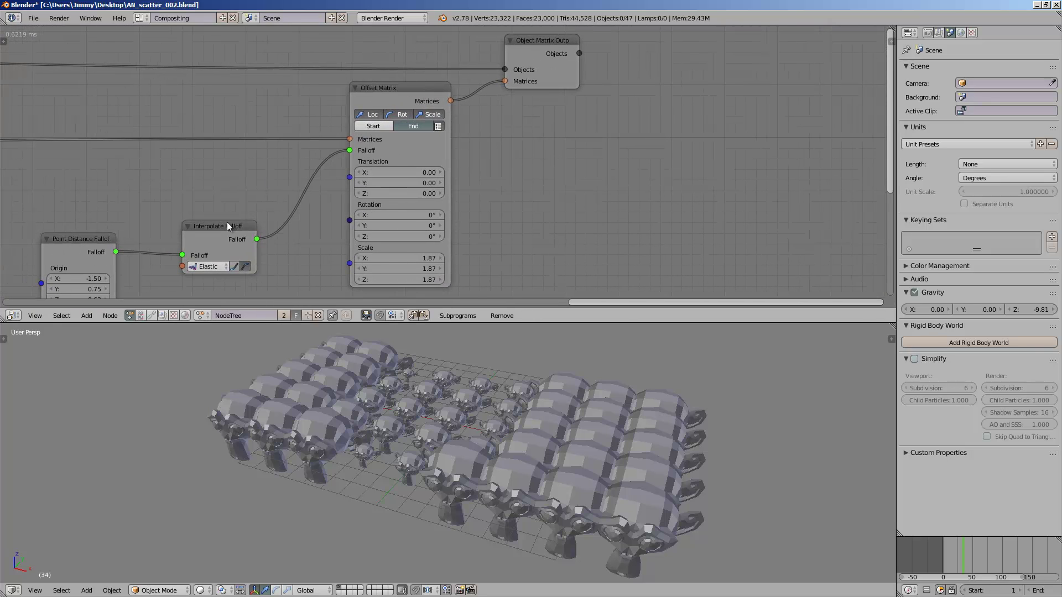
{"action": "left_click_drag", "start_coordinate": [229, 222], "coordinate": [226, 203]}
{"action": "left_click_drag", "start_coordinate": [86, 243], "coordinate": [124, 211]}
{"action": "left_click_drag", "start_coordinate": [227, 207], "coordinate": [245, 195]}
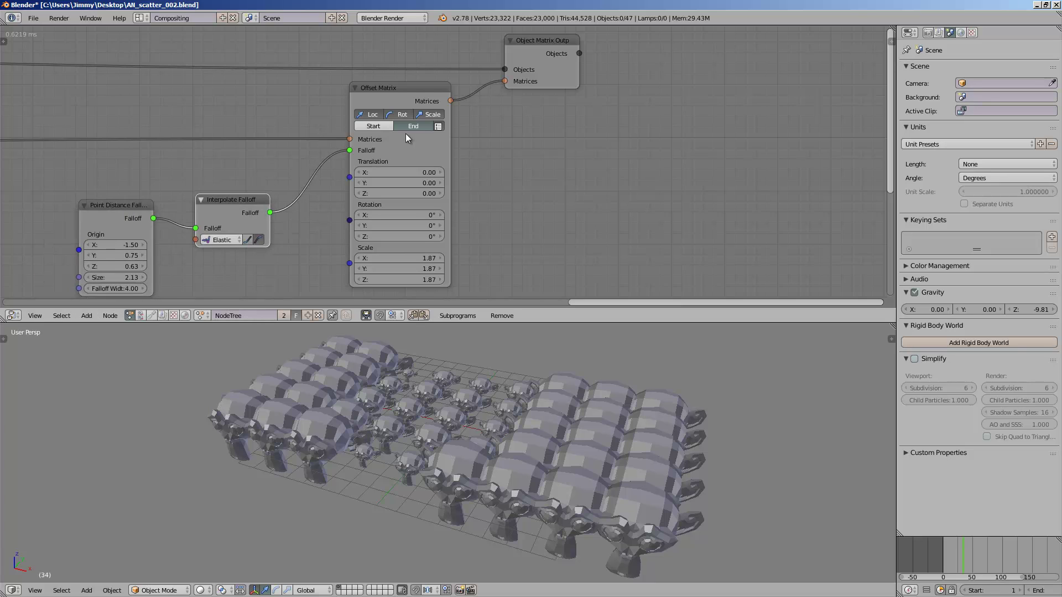
- Review the falloff node types that can be added to the node tree
{"action": "scroll", "coordinate": [575, 138], "scroll_direction": "down", "scroll_amount": 1}
{"action": "key", "text": "shift+a"}
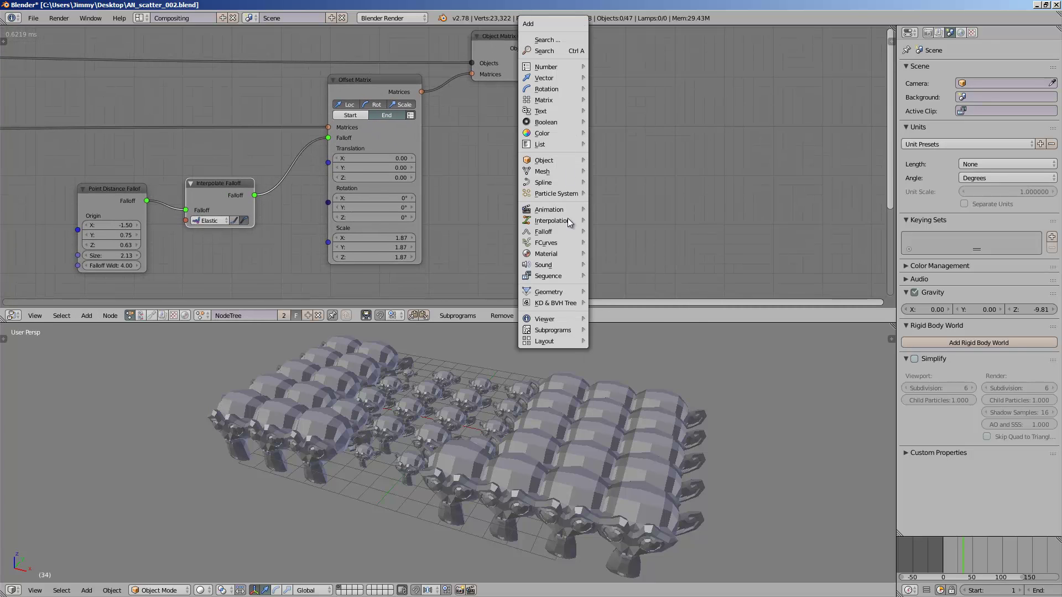
{"action": "mouse_move", "coordinate": [574, 228]}
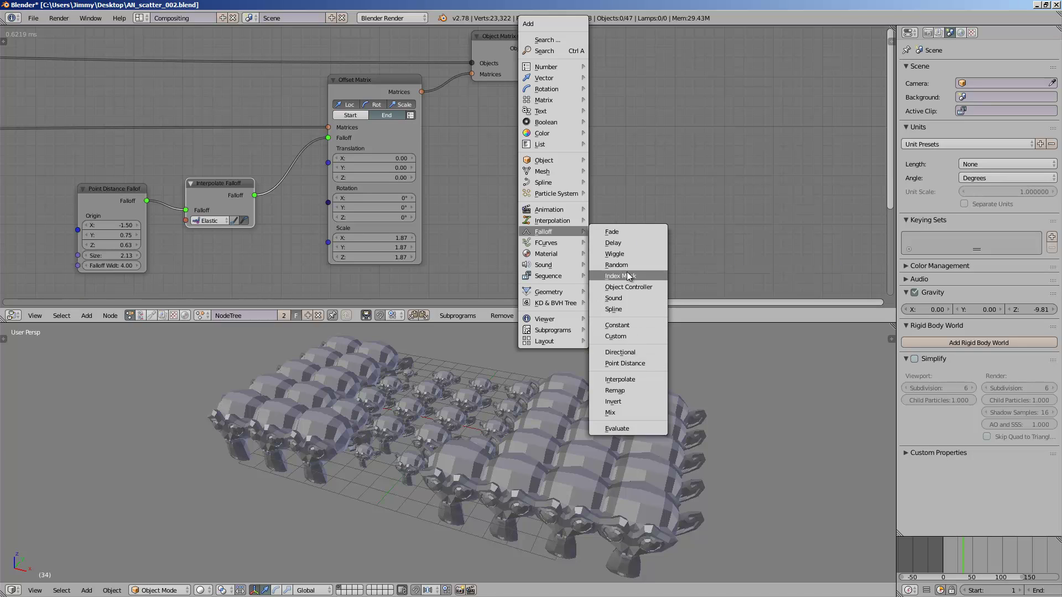
{"action": "scroll", "coordinate": [453, 161], "scroll_direction": "down", "scroll_amount": 1}
{"action": "middle_click_drag", "start_coordinate": [506, 164], "coordinate": [700, 176]}
{"action": "scroll", "coordinate": [390, 154], "scroll_direction": "down", "scroll_amount": 1}
{"action": "middle_click_drag", "start_coordinate": [348, 147], "coordinate": [462, 157]}
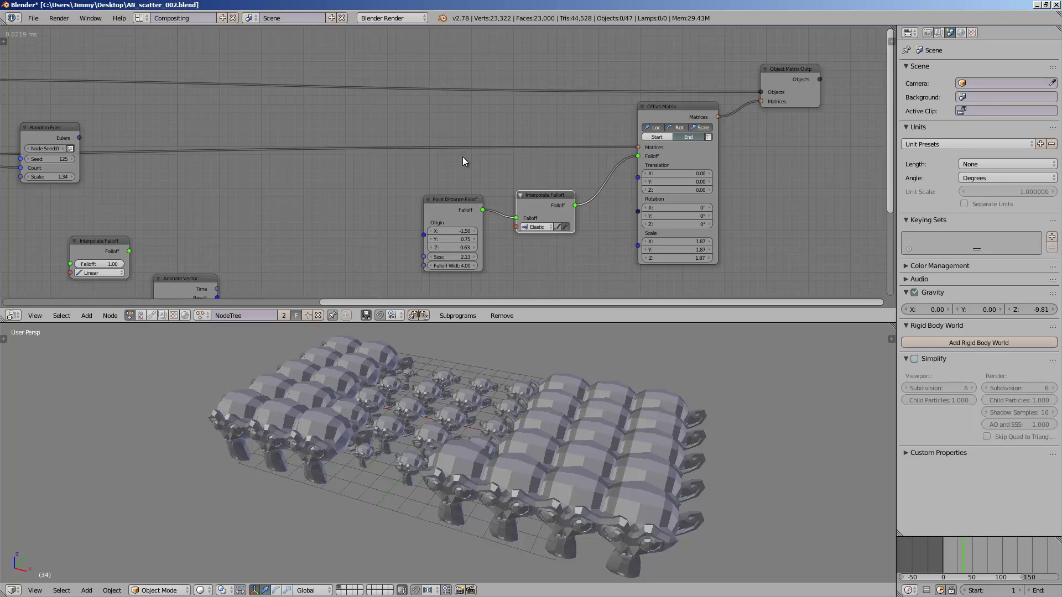
- Move the Offset Matrix node slightly closer to the Interpolate Falloff node
{"action": "left_click_drag", "start_coordinate": [673, 109], "coordinate": [652, 121]}
{"action": "middle_click_drag", "start_coordinate": [600, 153], "coordinate": [549, 137]}
{"action": "scroll", "coordinate": [500, 163], "scroll_direction": "up", "scroll_amount": 1}
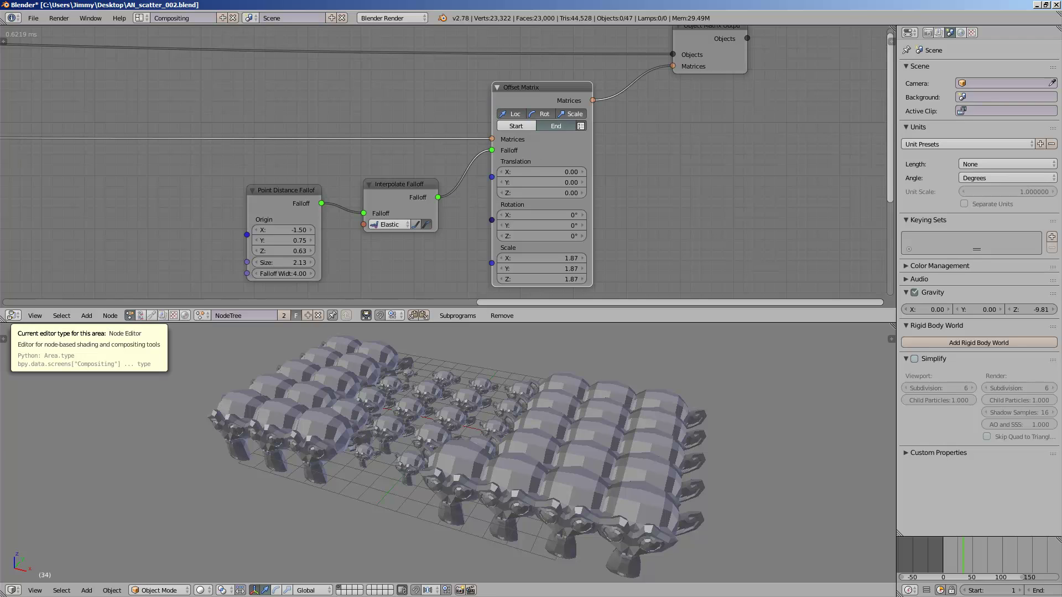
{"action": "scroll", "coordinate": [290, 387], "scroll_direction": "down", "scroll_amount": 2}
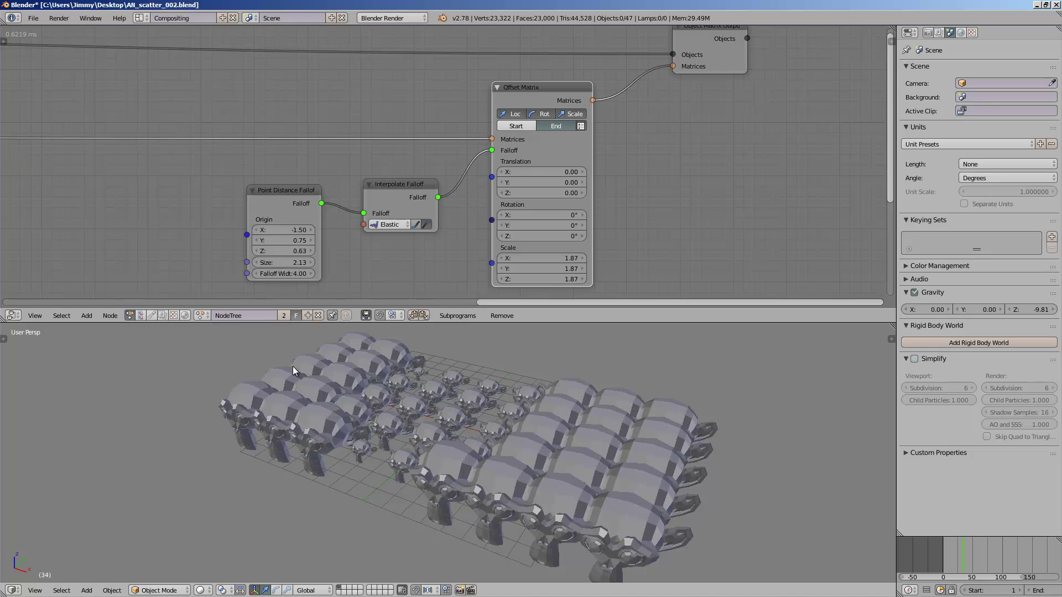
{"action": "scroll", "coordinate": [217, 152], "scroll_direction": "down", "scroll_amount": 2}
- Start a new file and delete all default objects from the scene
{"action": "left_click", "coordinate": [34, 18]}
{"action": "left_click", "coordinate": [41, 31]}
{"action": "left_click", "coordinate": [55, 40]}
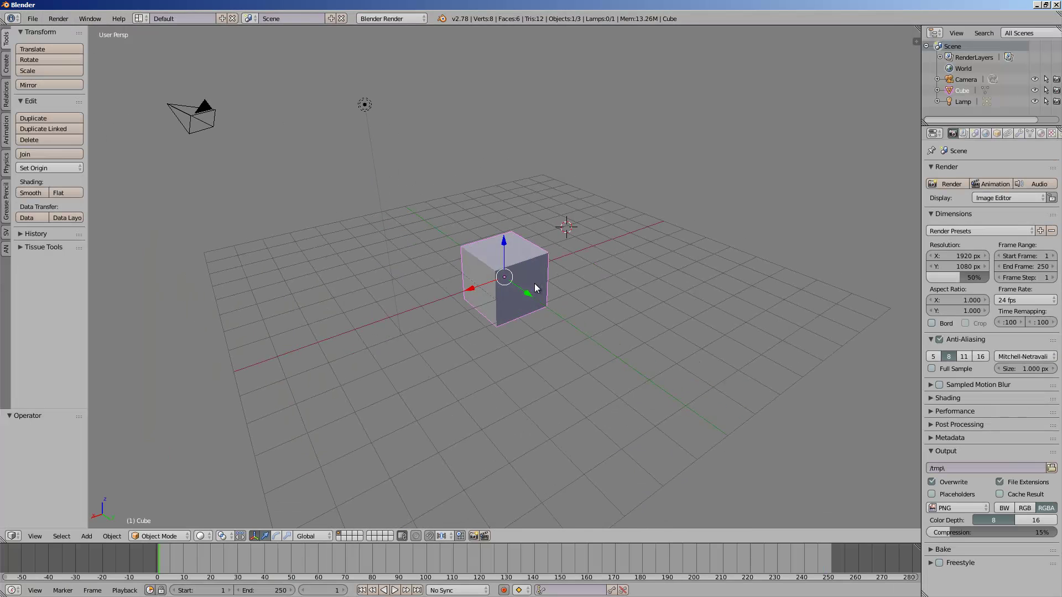
{"action": "key", "text": "a"}
{"action": "key", "text": "Delete"}
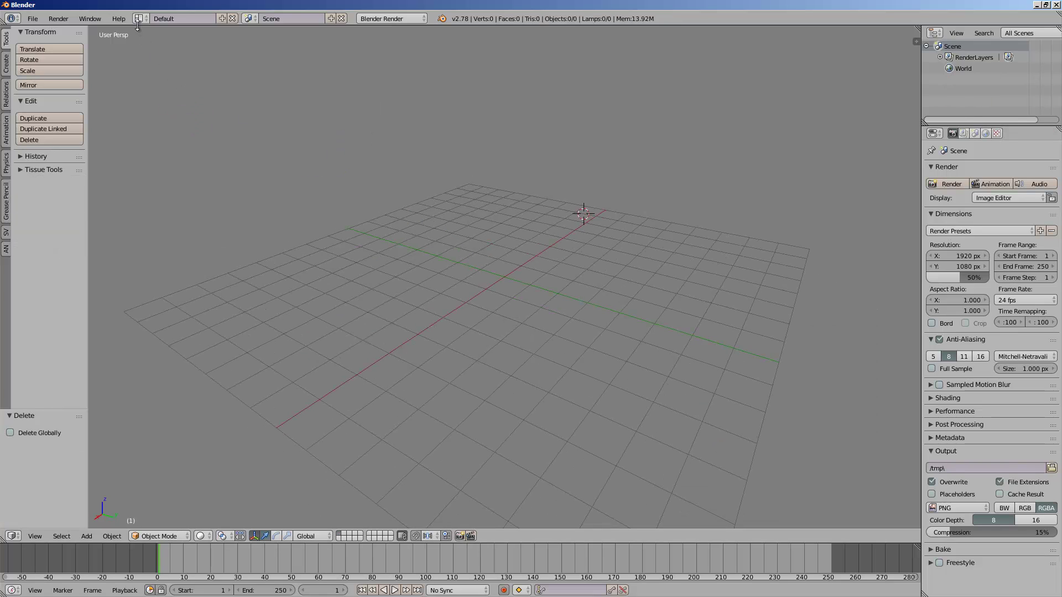
- In the Compositing screen layout, create a new Animation Nodes tree and show its auto execution settings
{"action": "left_click", "coordinate": [139, 18]}
{"action": "left_click", "coordinate": [160, 57]}
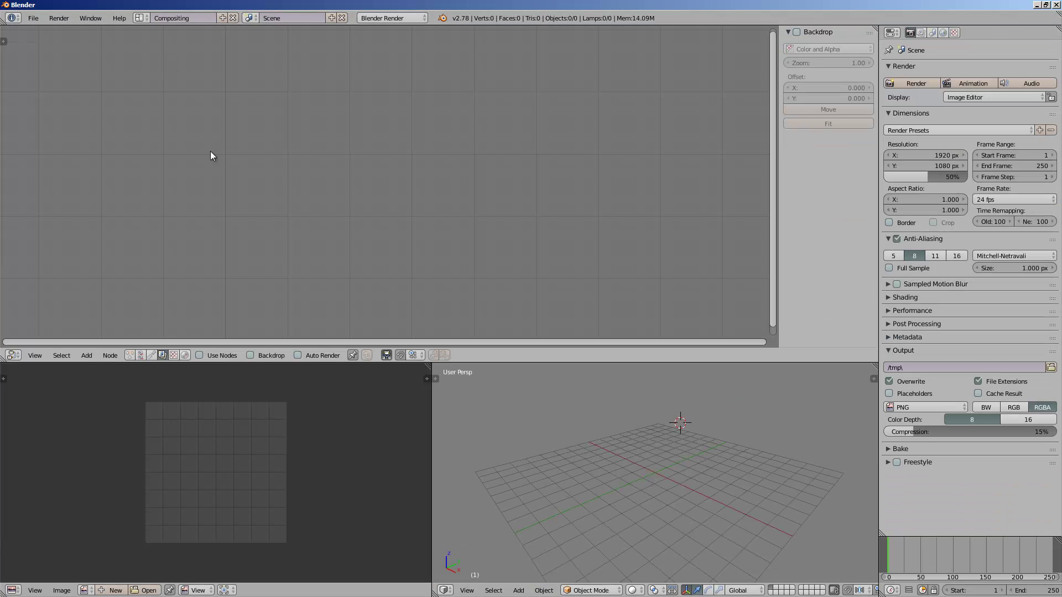
{"action": "left_click", "coordinate": [130, 354]}
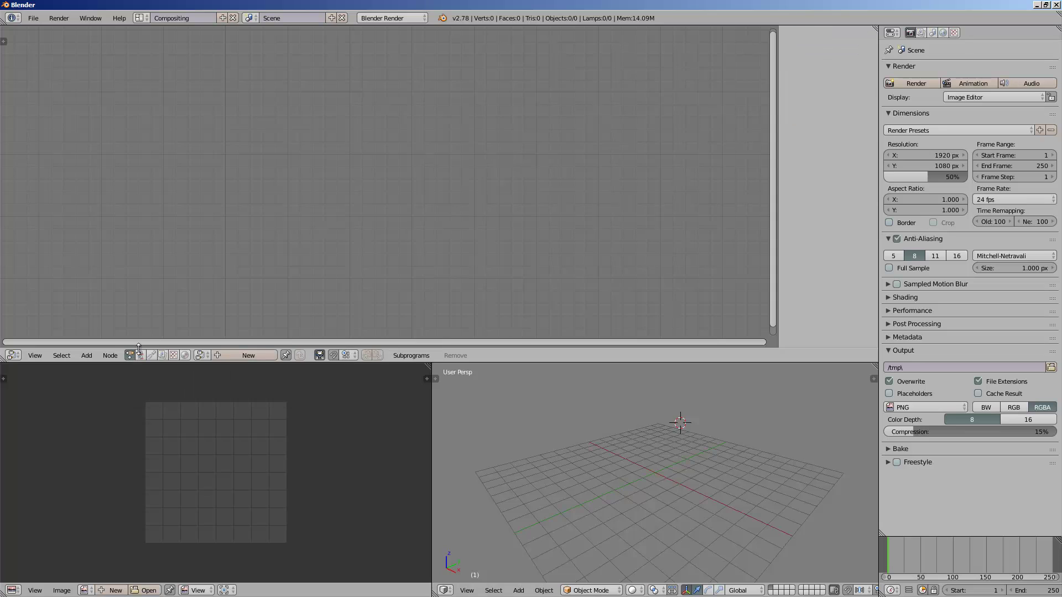
{"action": "middle_click_drag", "start_coordinate": [317, 143], "coordinate": [73, 147]}
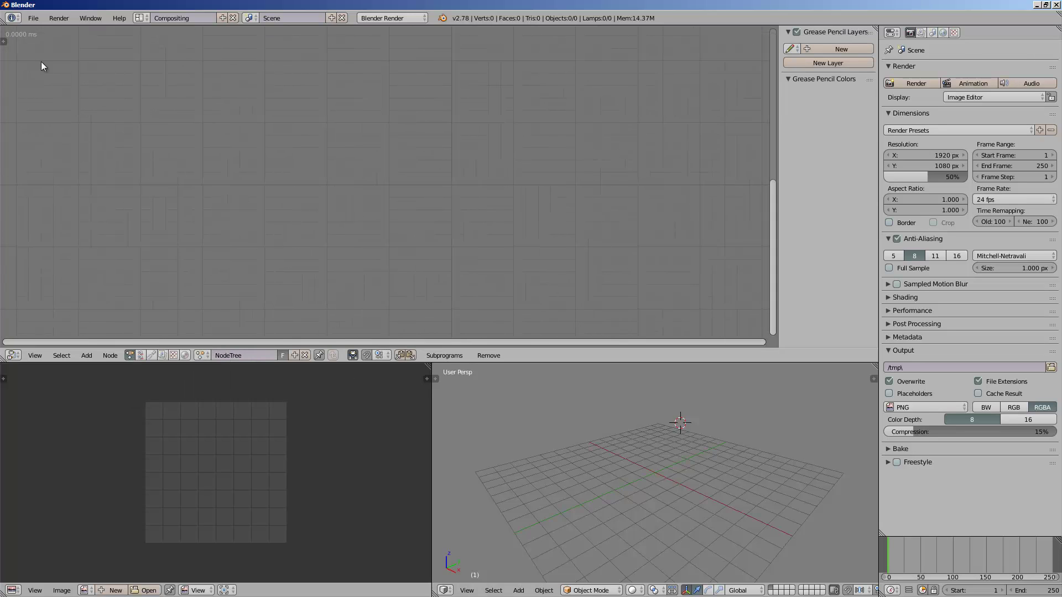
{"action": "left_click", "coordinate": [5, 39]}
{"action": "left_click", "coordinate": [7, 135]}
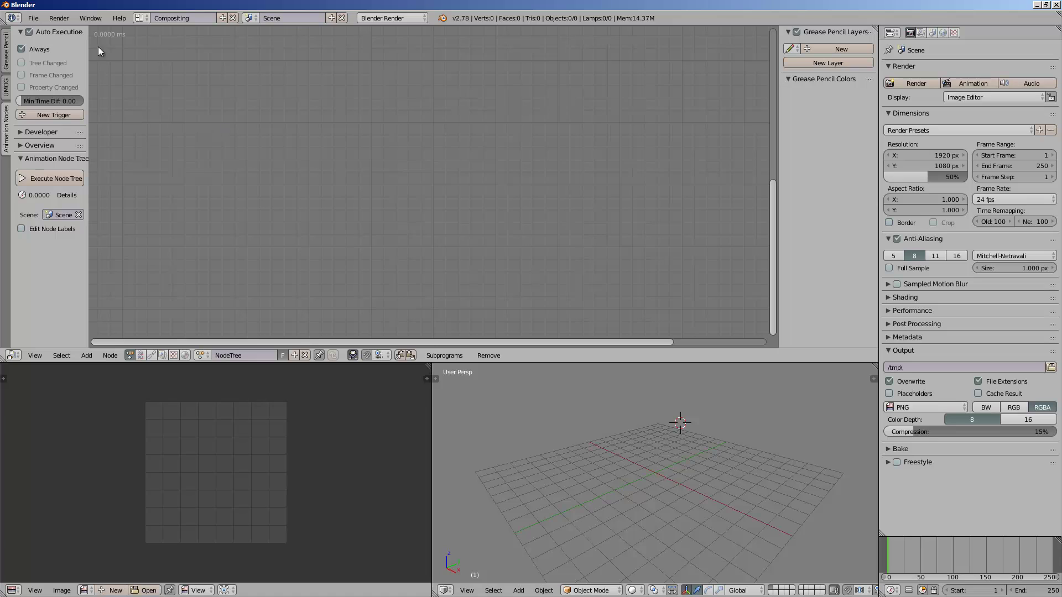
- Look up the Animation Nodes add-on in the user preferences by searching for "animation no", and close the preferences
{"action": "left_click", "coordinate": [31, 18]}
{"action": "left_click", "coordinate": [94, 137]}
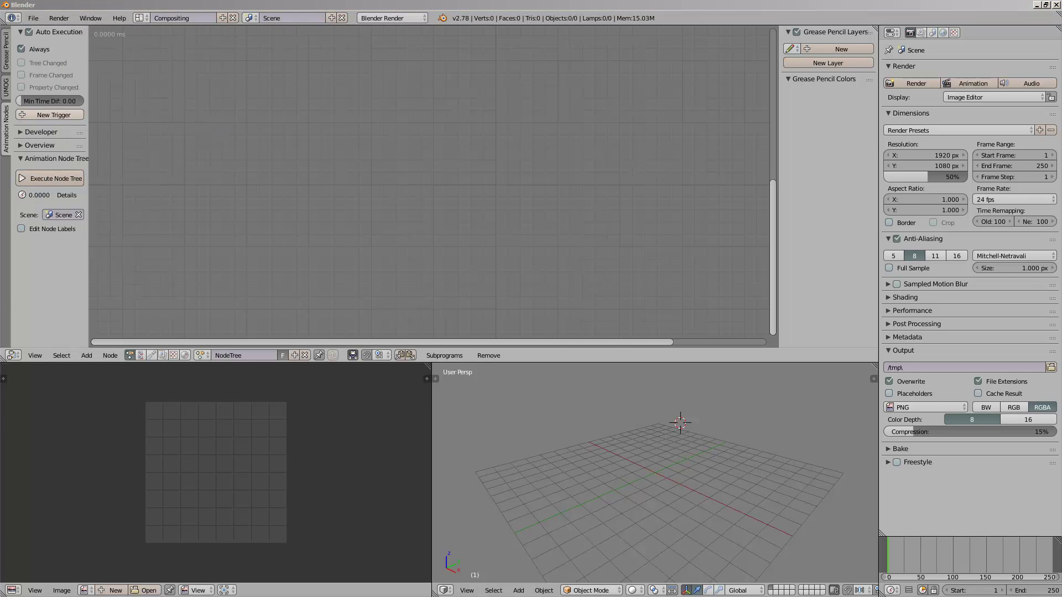
{"action": "left_click", "coordinate": [337, 144]}
{"action": "type", "text": "animation no"}
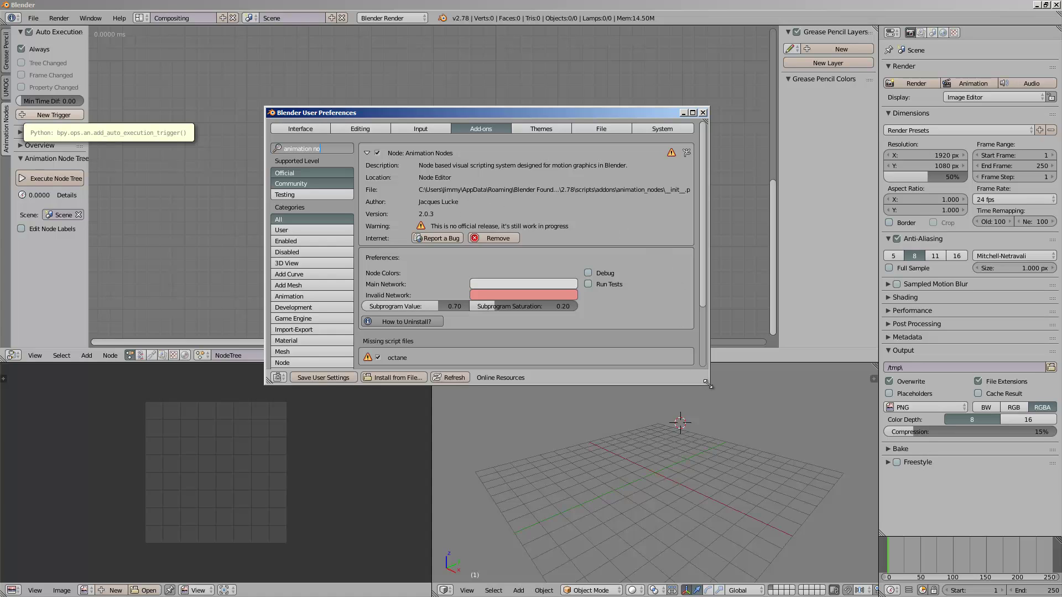
{"action": "left_click_drag", "start_coordinate": [709, 385], "coordinate": [825, 494]}
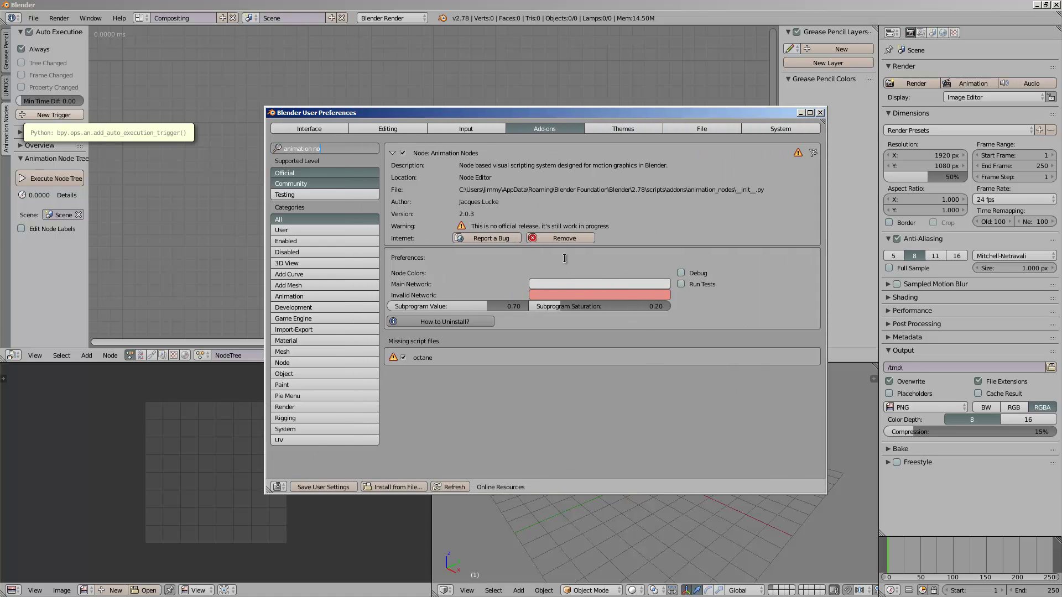
{"action": "double_click", "coordinate": [272, 113]}
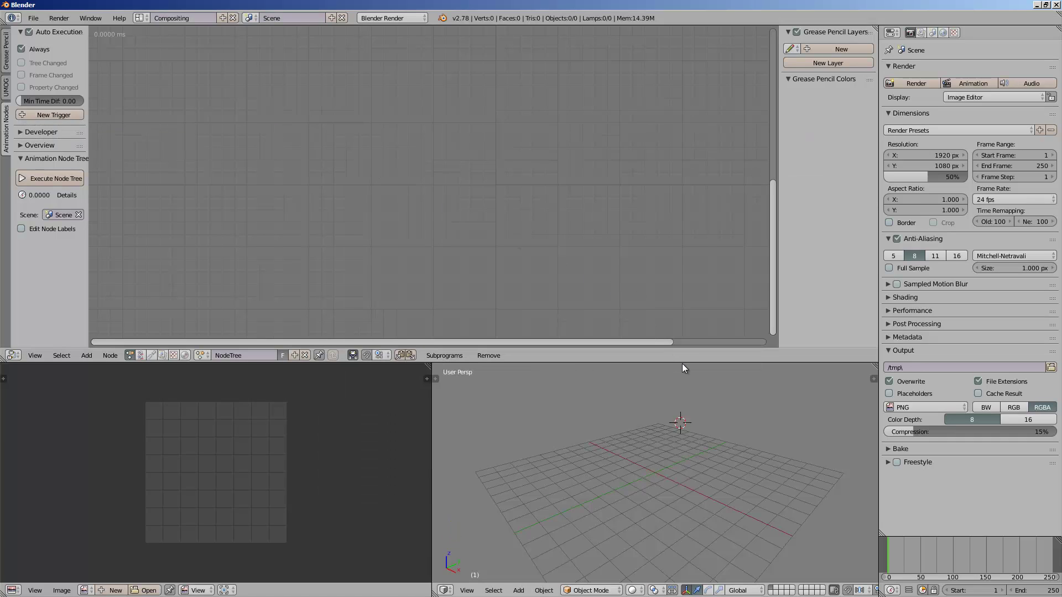
- Widen the node editor by collapsing its grease pencil sidebar, and merge the image editor area into the 3D view
{"action": "left_click_drag", "start_coordinate": [683, 363], "coordinate": [684, 359]}
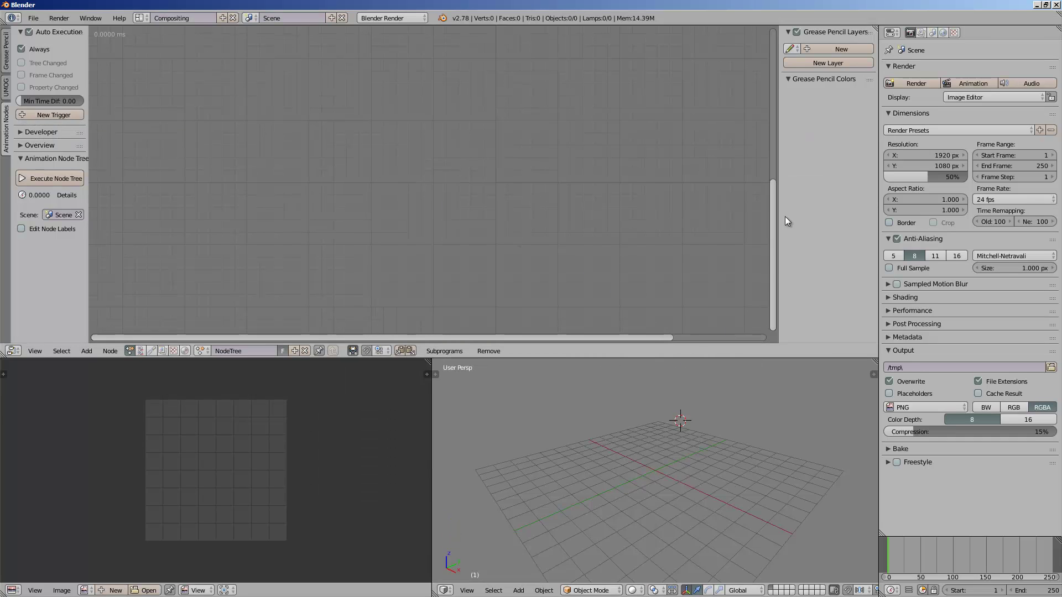
{"action": "mouse_move", "coordinate": [780, 208]}
{"action": "left_mouse_down"}
{"action": "mouse_move", "coordinate": [879, 205]}
{"action": "mouse_move", "coordinate": [899, 191]}
{"action": "left_mouse_up"}
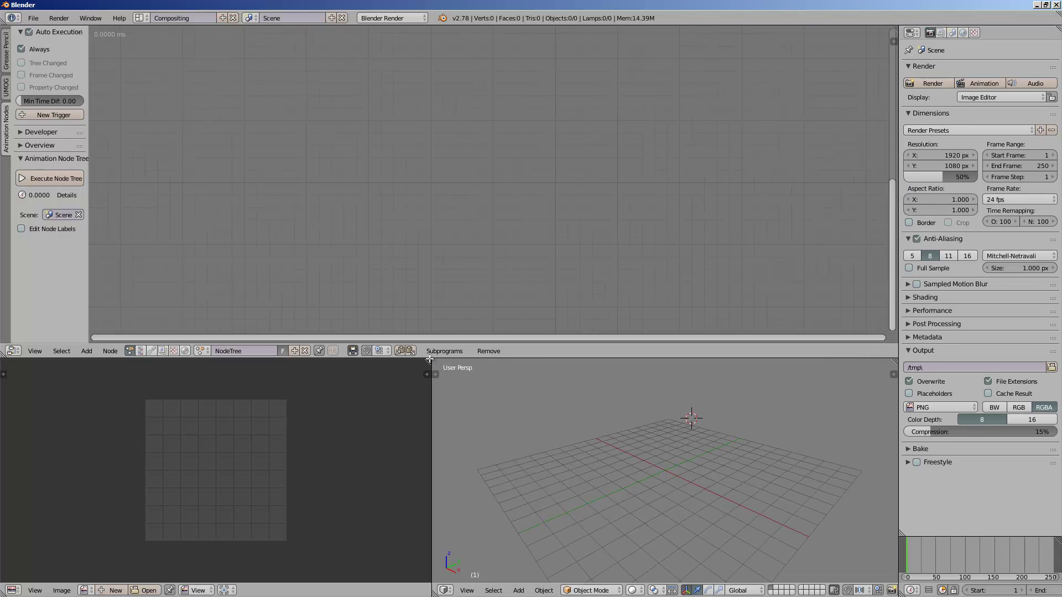
{"action": "left_click_drag", "start_coordinate": [429, 361], "coordinate": [415, 382]}
- Place the 3D cursor near the far edge of the grid and add a Monkey mesh there
{"action": "middle_click_drag", "start_coordinate": [451, 407], "coordinate": [509, 430]}
{"action": "scroll", "coordinate": [438, 446], "scroll_direction": "down", "scroll_amount": 3}
{"action": "left_click", "coordinate": [550, 430]}
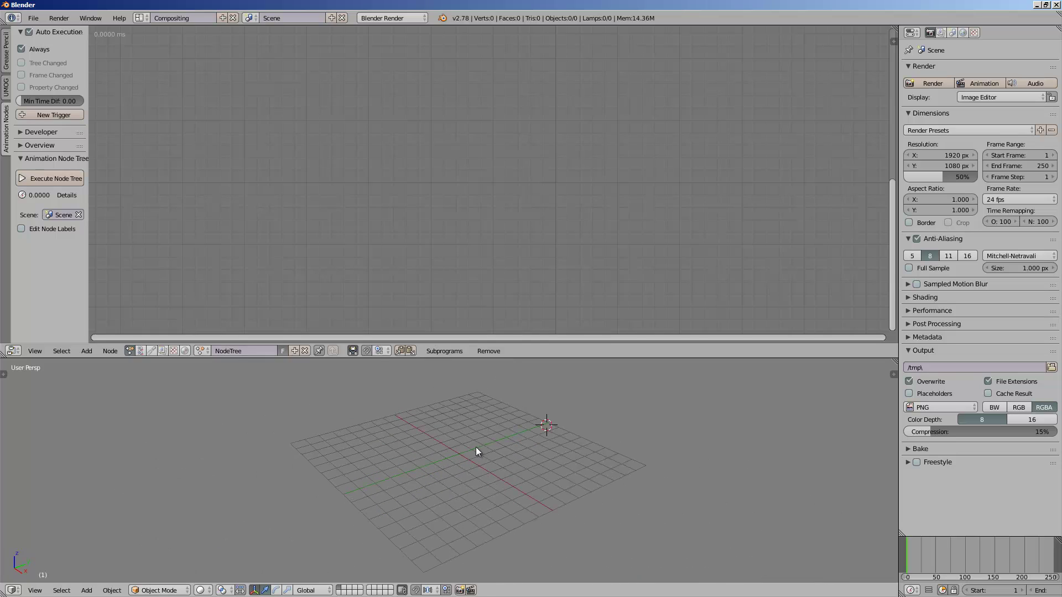
{"action": "key", "text": "shift+a"}
{"action": "mouse_move", "coordinate": [466, 426]}
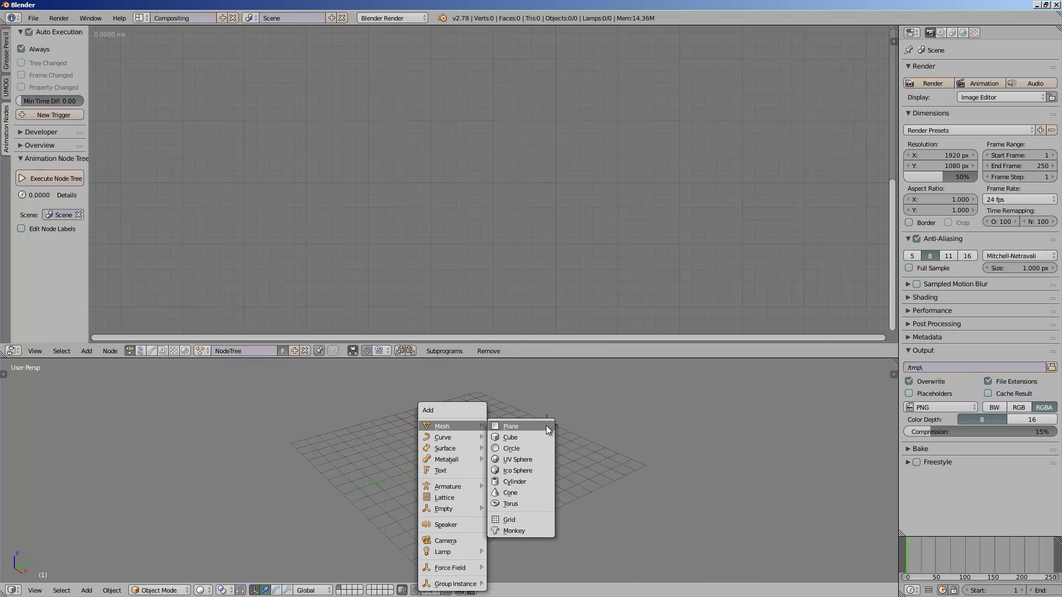
{"action": "left_click", "coordinate": [531, 527]}
- Move the monkey off the grid and scale it up to roughly twice its size
{"action": "scroll", "coordinate": [470, 473], "scroll_direction": "up", "scroll_amount": 2}
{"action": "middle_click_drag", "start_coordinate": [470, 473], "coordinate": [487, 457]}
{"action": "left_click_drag", "start_coordinate": [491, 457], "coordinate": [590, 405]}
{"action": "middle_click_drag", "start_coordinate": [531, 421], "coordinate": [516, 422]}
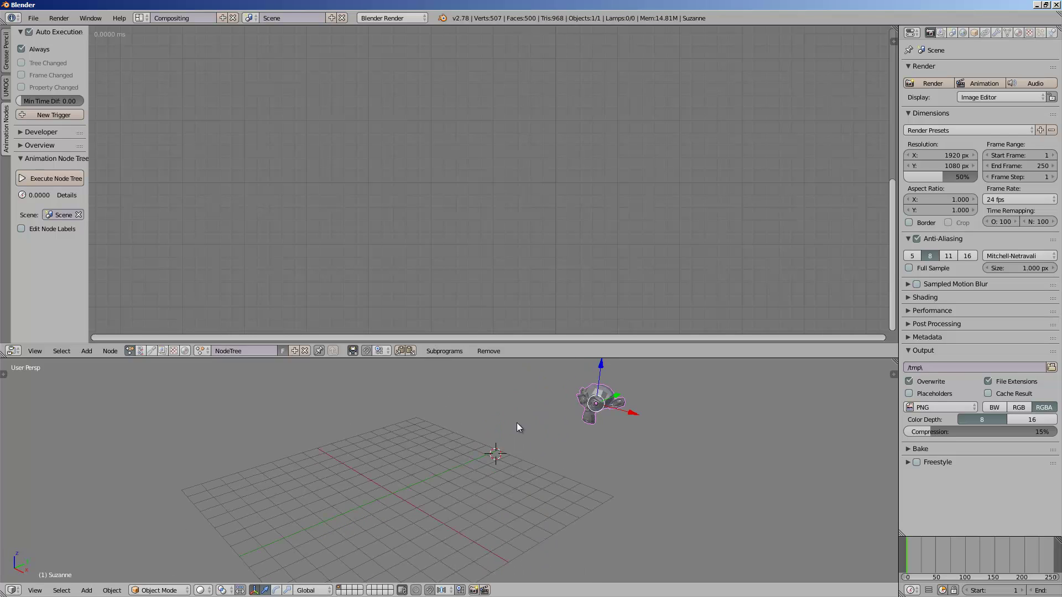
{"action": "key", "text": "s"}
{"action": "left_click", "coordinate": [636, 465]}
{"action": "middle_click_drag", "start_coordinate": [636, 464], "coordinate": [576, 430]}
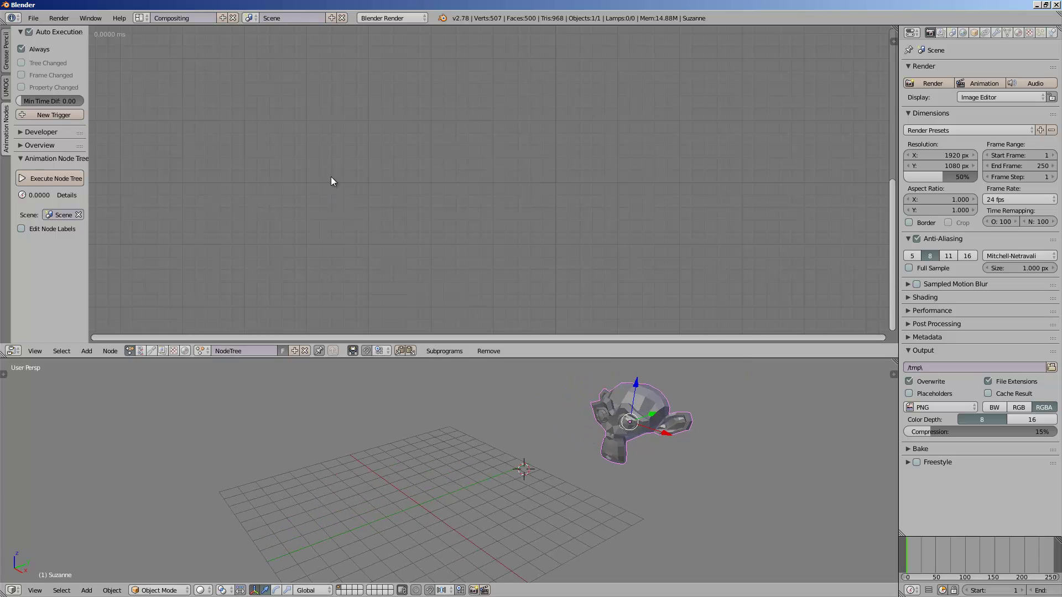
- Find the Object Instancer node by searching for "object in" and place it in the node tree
{"action": "key", "text": "shift+a"}
{"action": "left_click", "coordinate": [339, 61]}
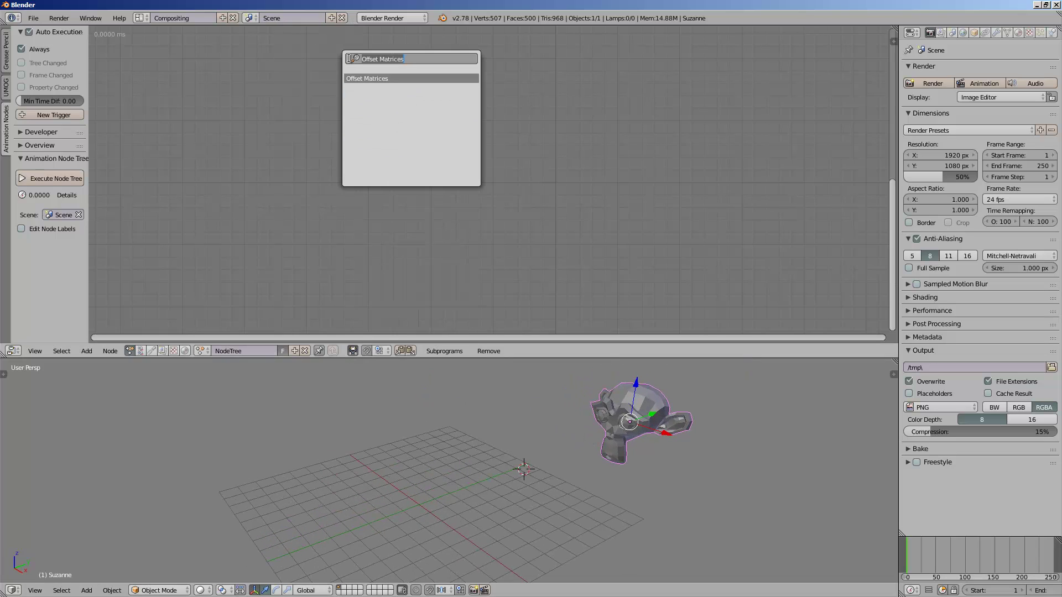
{"action": "type", "text": "object"}
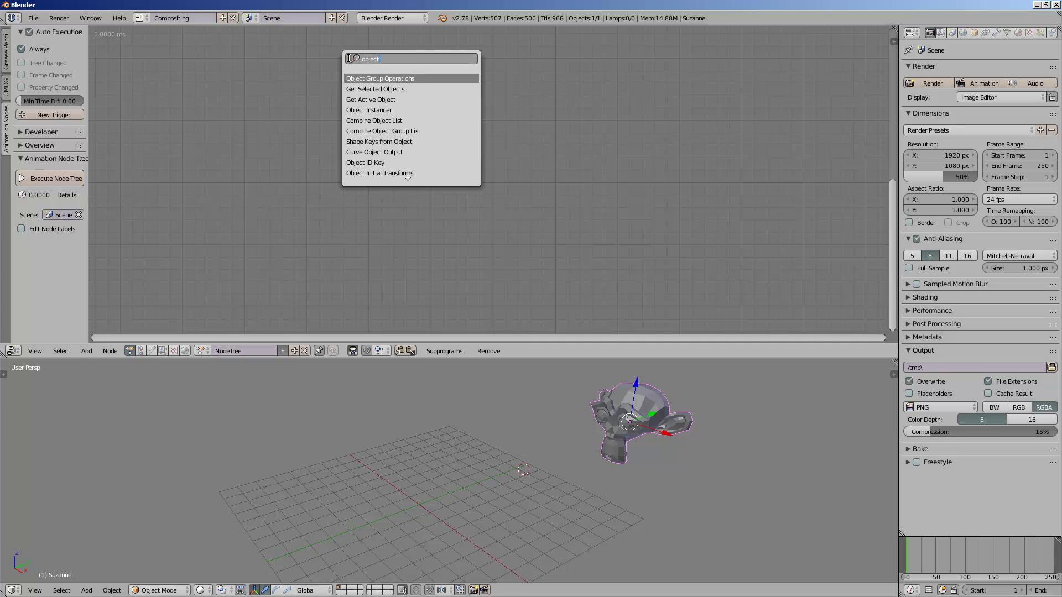
{"action": "type", "text": " in"}
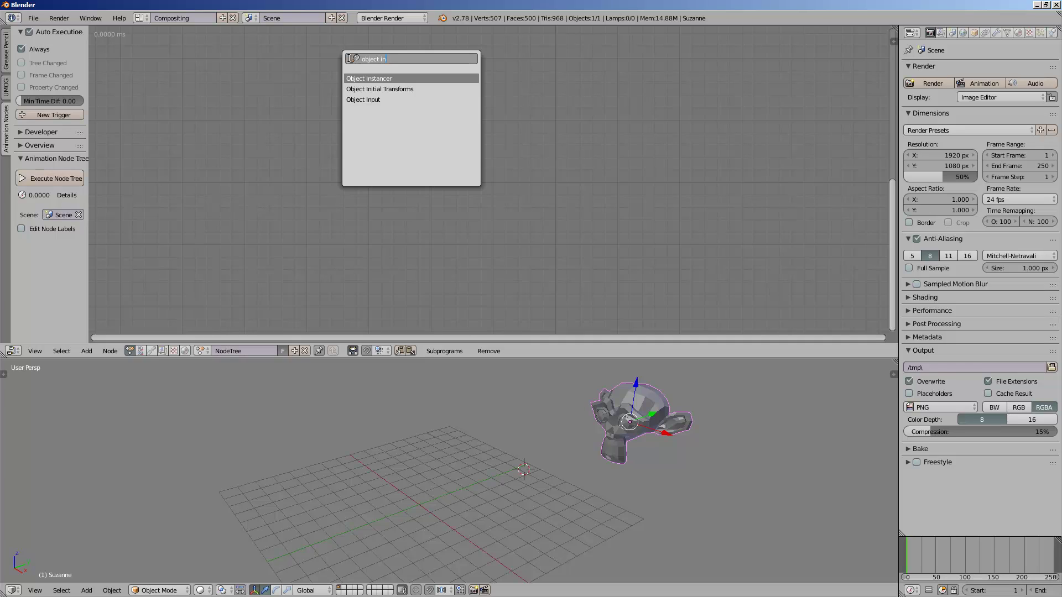
{"action": "key", "text": "Return"}
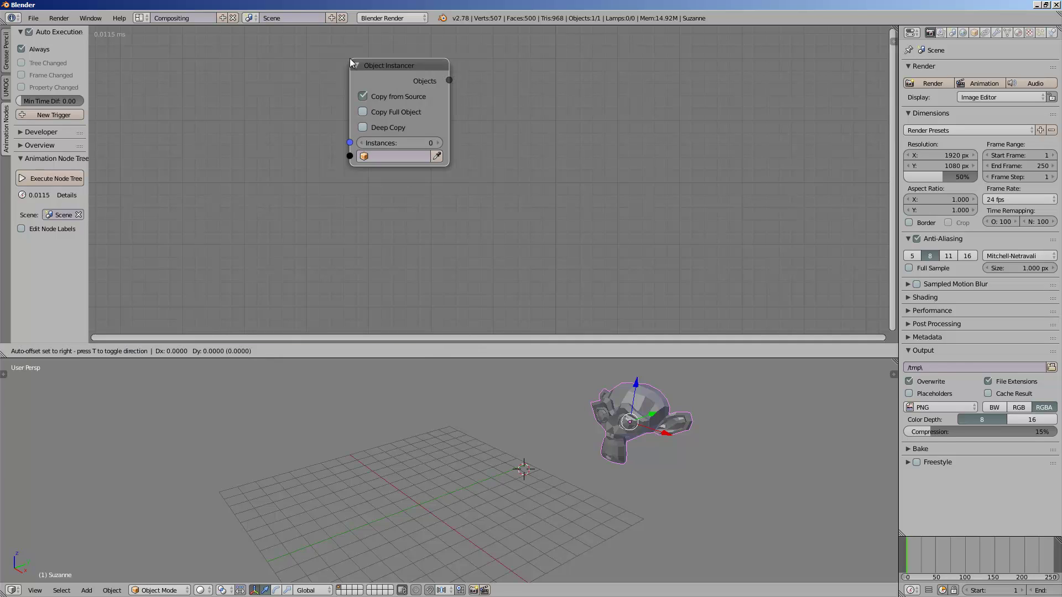
{"action": "left_click", "coordinate": [397, 64]}
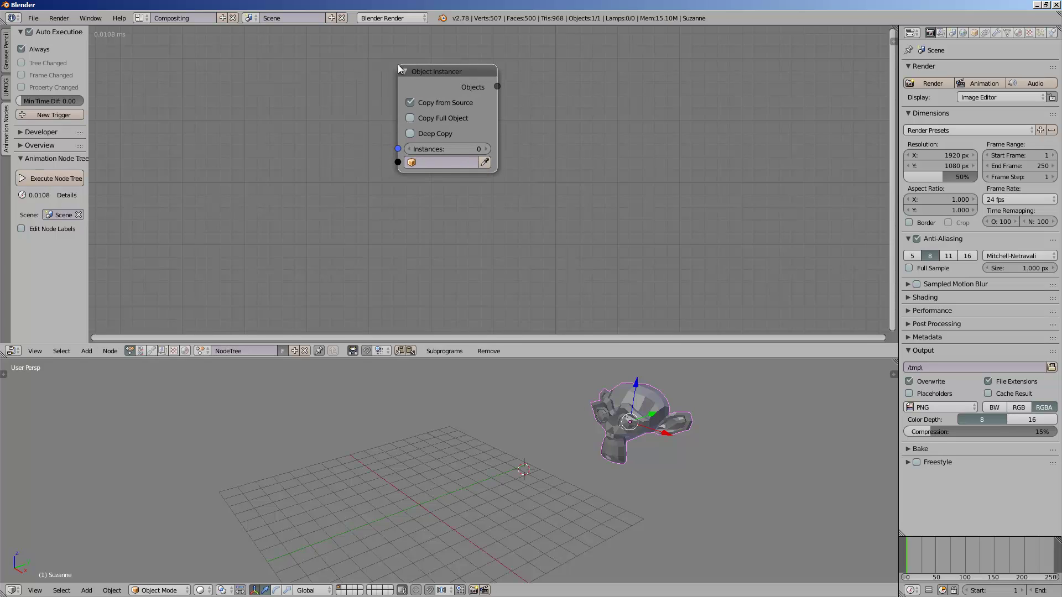
- Reposition the Object Instancer node and assign the Suzanne monkey as its source object
{"action": "left_click_drag", "start_coordinate": [453, 84], "coordinate": [386, 92]}
{"action": "left_click", "coordinate": [473, 167]}
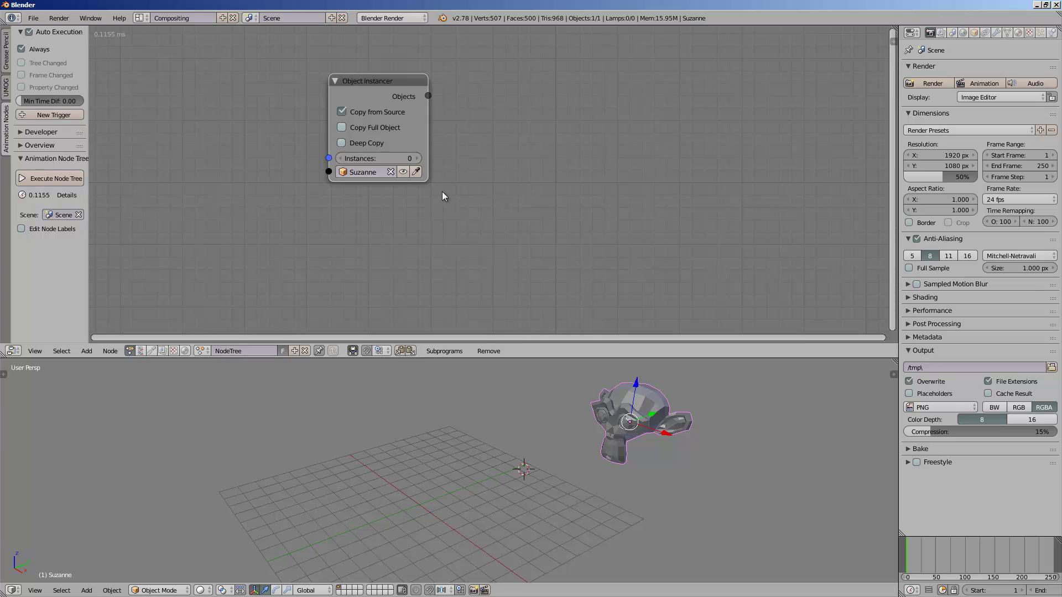
{"action": "left_click_drag", "start_coordinate": [431, 151], "coordinate": [453, 151]}
{"action": "middle_click_drag", "start_coordinate": [509, 143], "coordinate": [471, 154]}
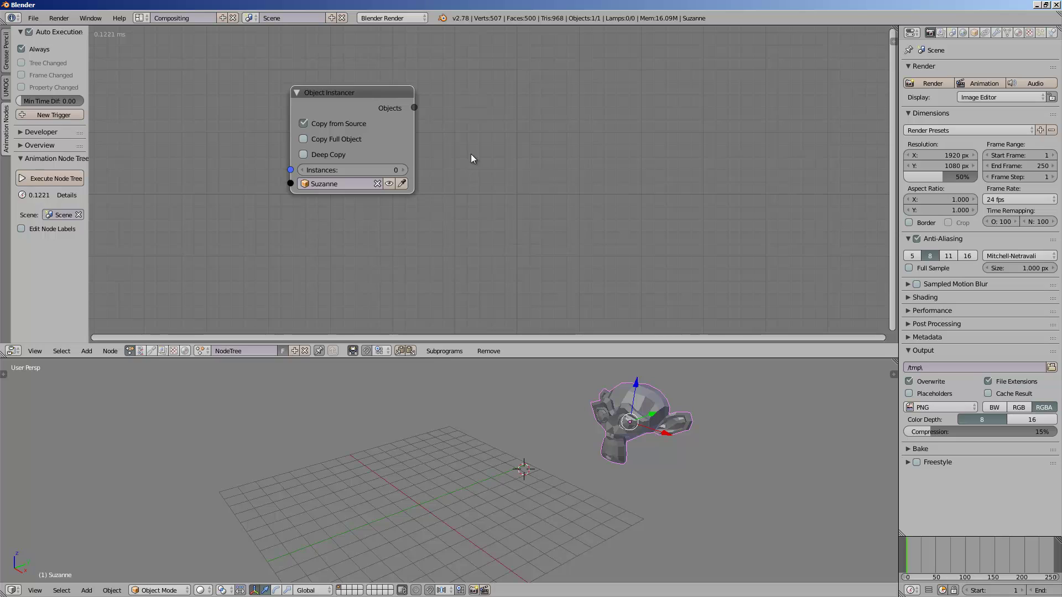
- Create a loop through the Object Instancer's Objects output and place its Invoke Subprogram and Loop Input nodes
{"action": "left_click_drag", "start_coordinate": [346, 100], "coordinate": [330, 101]}
{"action": "key", "text": "w"}
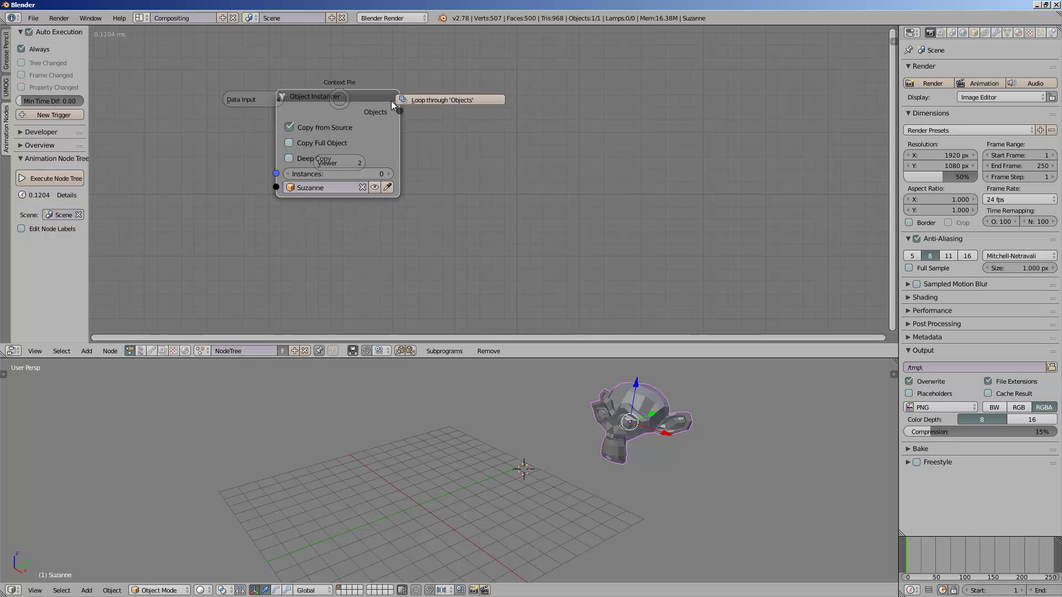
{"action": "left_click", "coordinate": [443, 100]}
{"action": "left_click", "coordinate": [565, 104]}
{"action": "middle_click_drag", "start_coordinate": [624, 95], "coordinate": [507, 109]}
{"action": "left_click_drag", "start_coordinate": [436, 112], "coordinate": [446, 108]}
{"action": "scroll", "coordinate": [553, 126], "scroll_direction": "down", "scroll_amount": 1}
- Add an Object Transforms Output node, link the loop's Object to it, and enable X, Y and Z location
{"action": "key", "text": "shift+a"}
{"action": "left_click", "coordinate": [614, 129]}
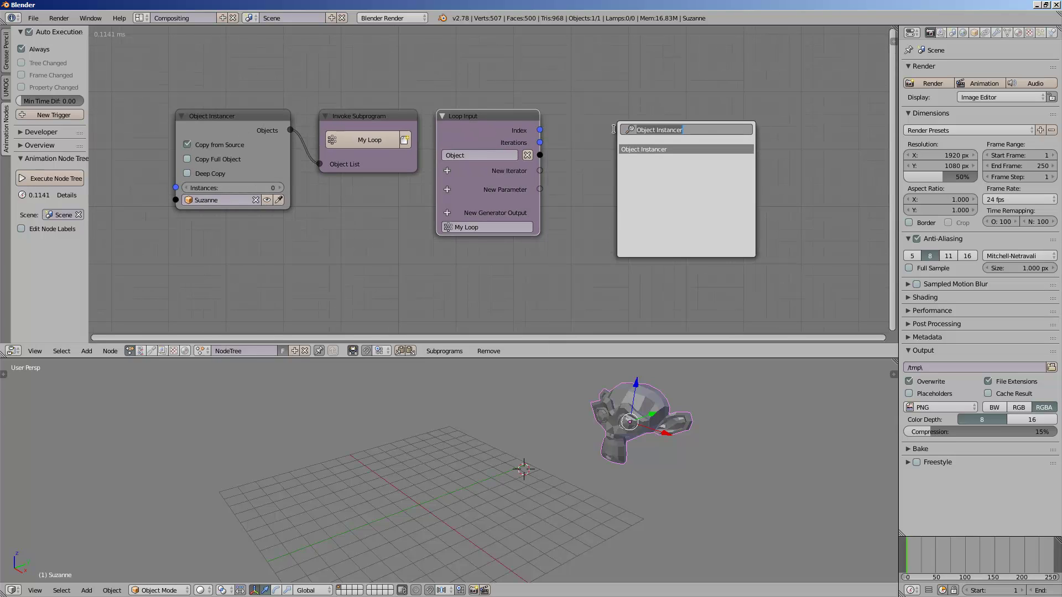
{"action": "type", "text": "object t"}
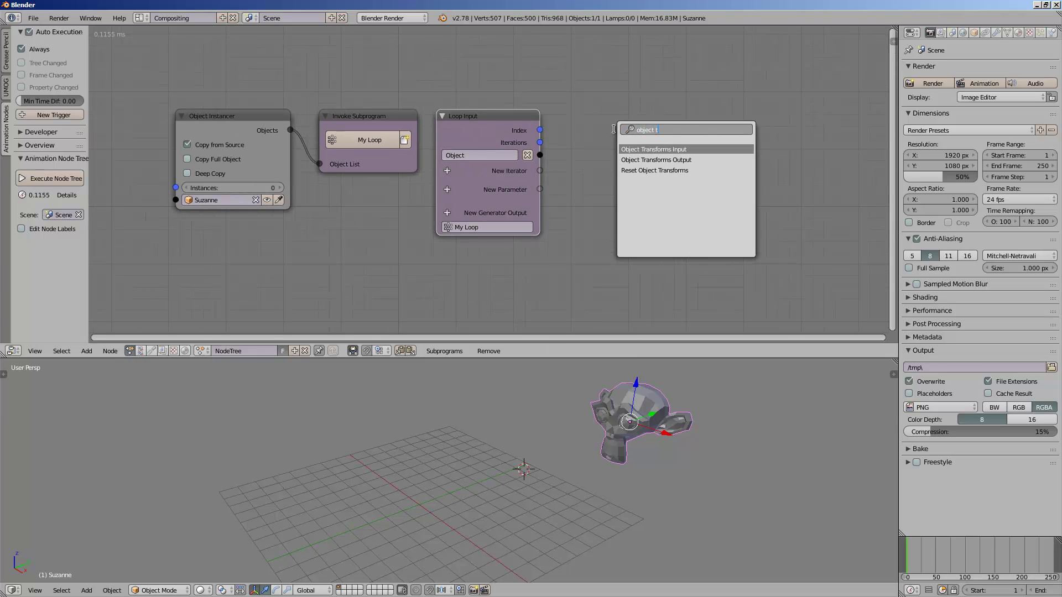
{"action": "key", "text": "Down"}
{"action": "key", "text": "Return"}
{"action": "left_click", "coordinate": [616, 134]}
{"action": "left_click_drag", "start_coordinate": [539, 155], "coordinate": [615, 203]}
{"action": "left_click", "coordinate": [658, 164]}
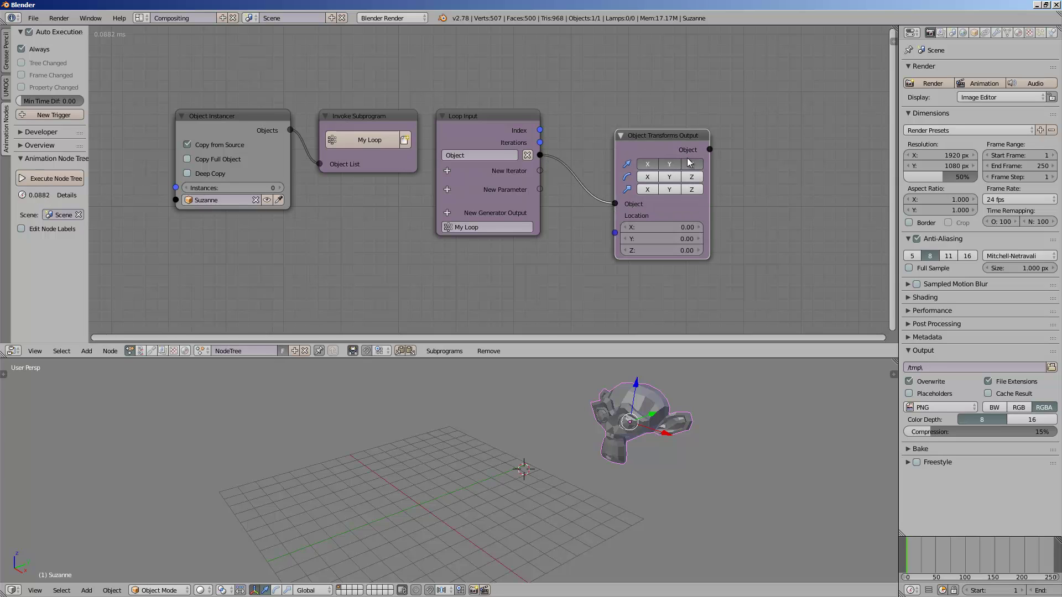
{"action": "middle_click_drag", "start_coordinate": [610, 256], "coordinate": [631, 245]}
{"action": "left_click_drag", "start_coordinate": [686, 127], "coordinate": [712, 129]}
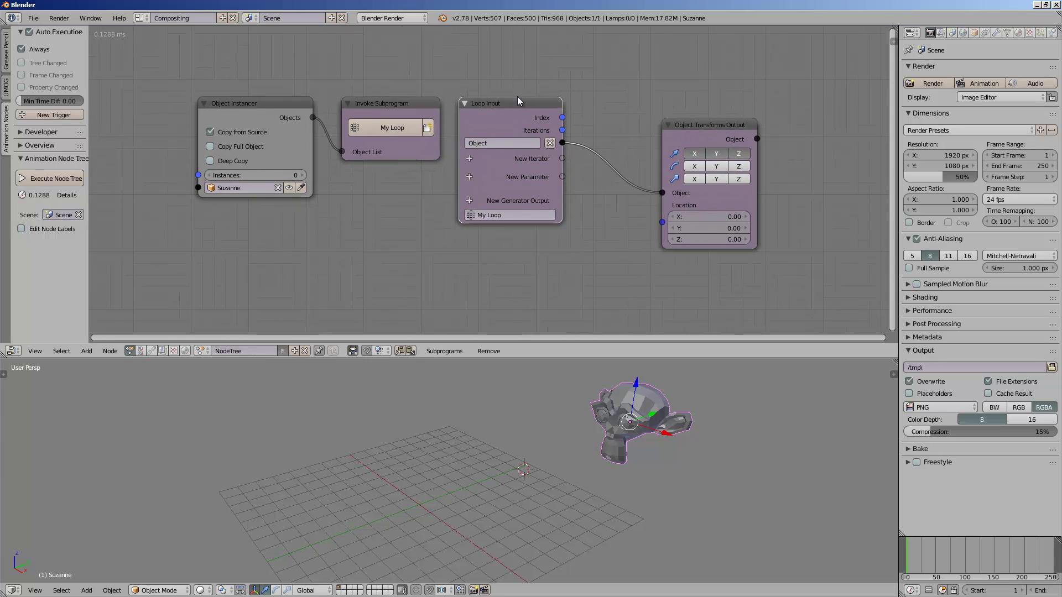
- Delete the Invoke Subprogram, Loop Input and Object Transforms Output nodes, keeping only the Object Instancer
{"action": "left_click_drag", "start_coordinate": [506, 112], "coordinate": [511, 104]}
{"action": "left_click_drag", "start_coordinate": [400, 108], "coordinate": [407, 92]}
{"action": "middle_click_drag", "start_coordinate": [516, 168], "coordinate": [493, 157]}
{"action": "scroll", "coordinate": [494, 173], "scroll_direction": "down", "scroll_amount": 2}
{"action": "left_click", "coordinate": [409, 72]}
{"action": "left_click", "coordinate": [493, 81]}
{"action": "left_click", "coordinate": [429, 69]}
{"action": "key", "text": "x"}
{"action": "left_click", "coordinate": [497, 77]}
{"action": "key", "text": "x"}
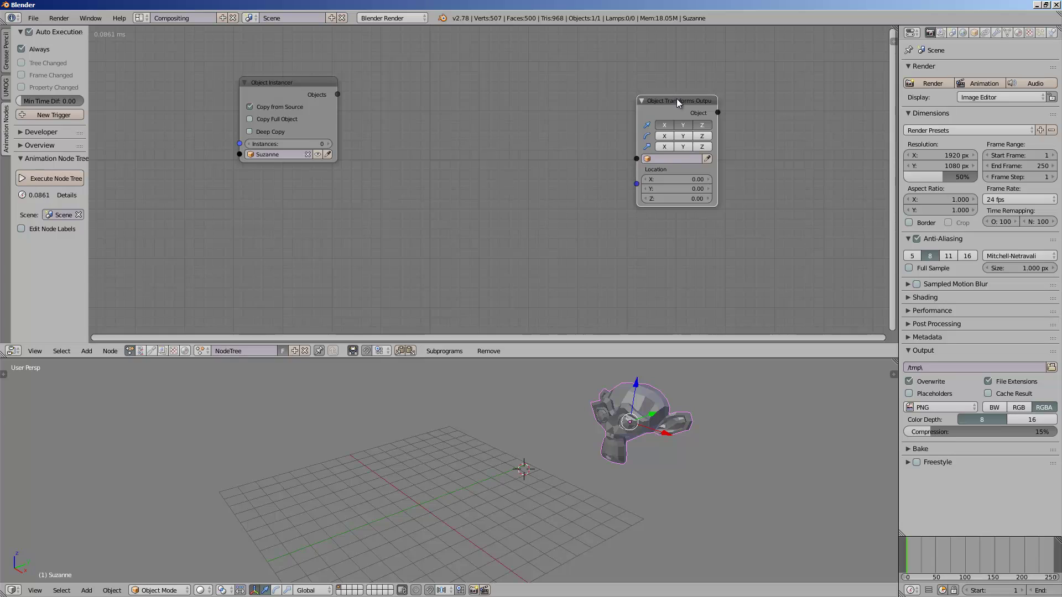
{"action": "left_click", "coordinate": [675, 98]}
{"action": "key", "text": "x"}
- Find the Distribute Matrices node by searching for "dist" and place it below the Object Instancer
{"action": "middle_click_drag", "start_coordinate": [393, 103], "coordinate": [456, 111]}
{"action": "key", "text": "shift+a"}
{"action": "left_click", "coordinate": [500, 121]}
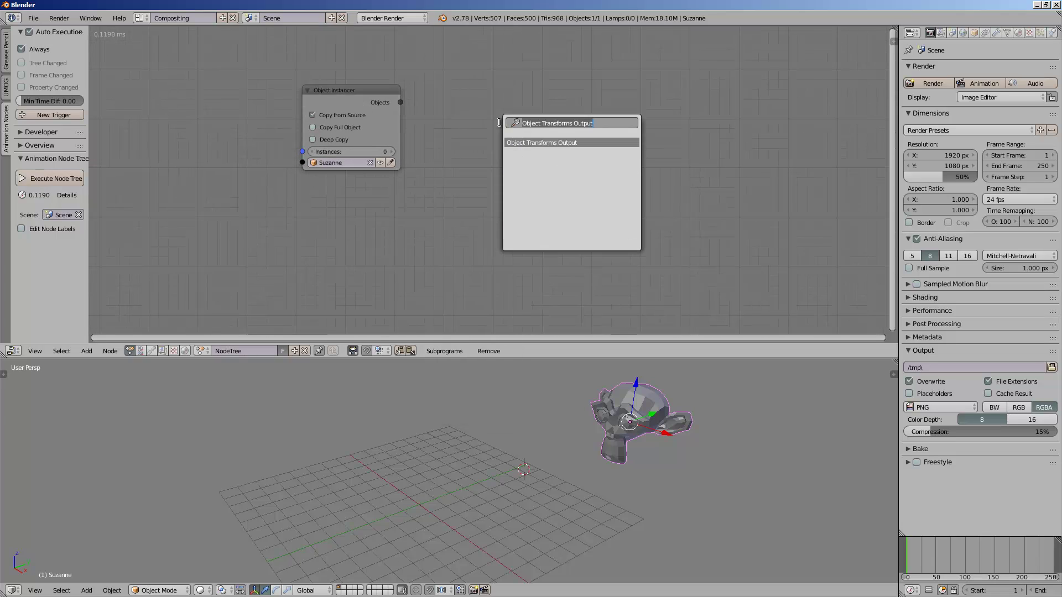
{"action": "type", "text": "dist"}
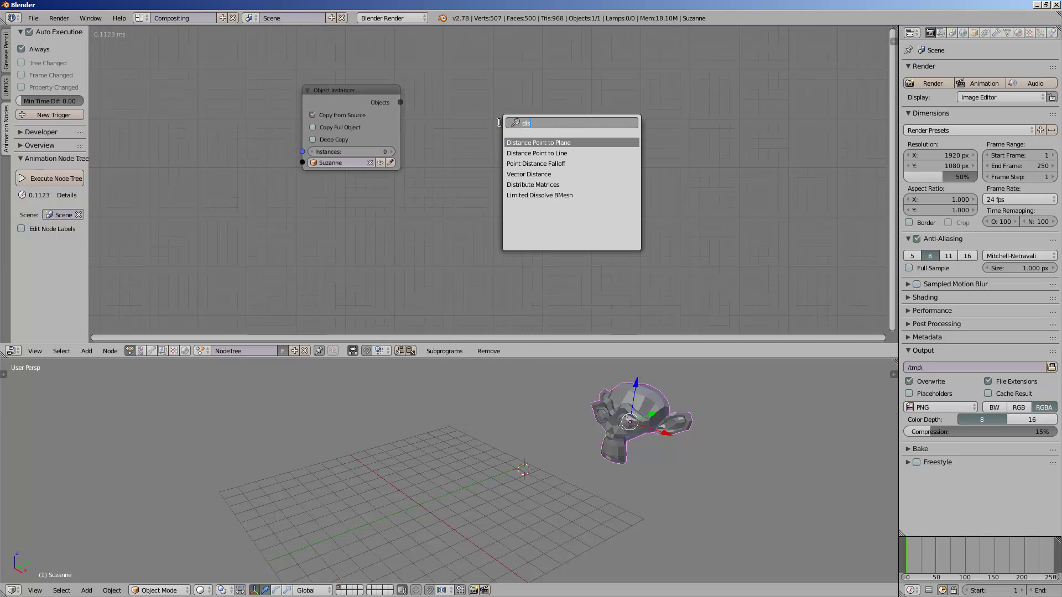
{"action": "key", "text": "Down"}
{"action": "key", "text": "Down"}
{"action": "key", "text": "Down"}
{"action": "key", "text": "Down"}
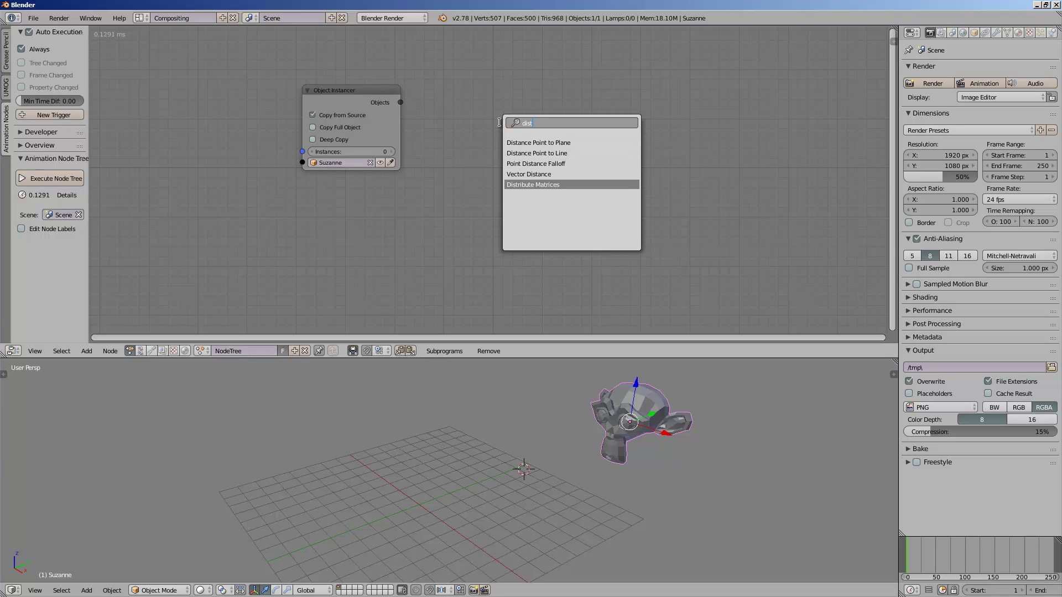
{"action": "key", "text": "Return"}
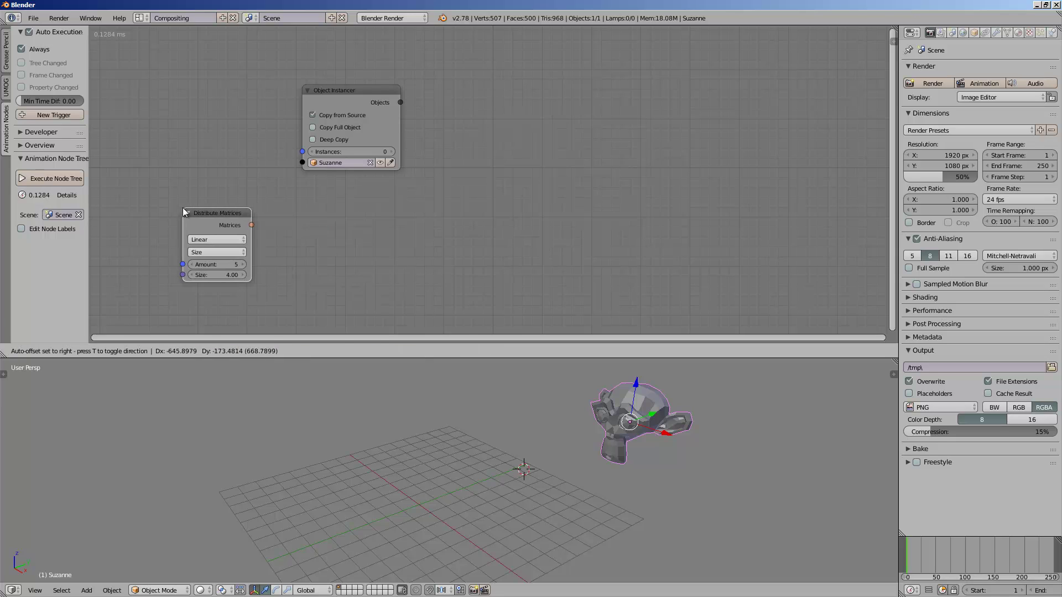
{"action": "left_click", "coordinate": [184, 208]}
- Add a Grid mesh generator node before the Object Instancer and move Distribute Matrices out of the way
{"action": "middle_click_drag", "start_coordinate": [464, 159], "coordinate": [484, 163]}
{"action": "scroll", "coordinate": [417, 121], "scroll_direction": "up", "scroll_amount": 1}
{"action": "key", "text": "shift+a"}
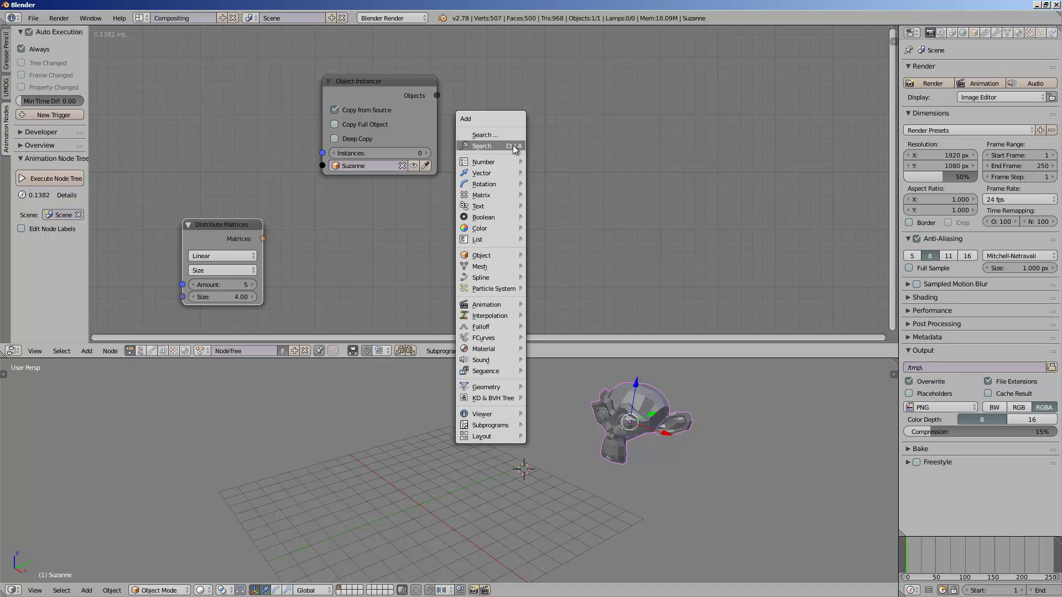
{"action": "mouse_move", "coordinate": [504, 266]}
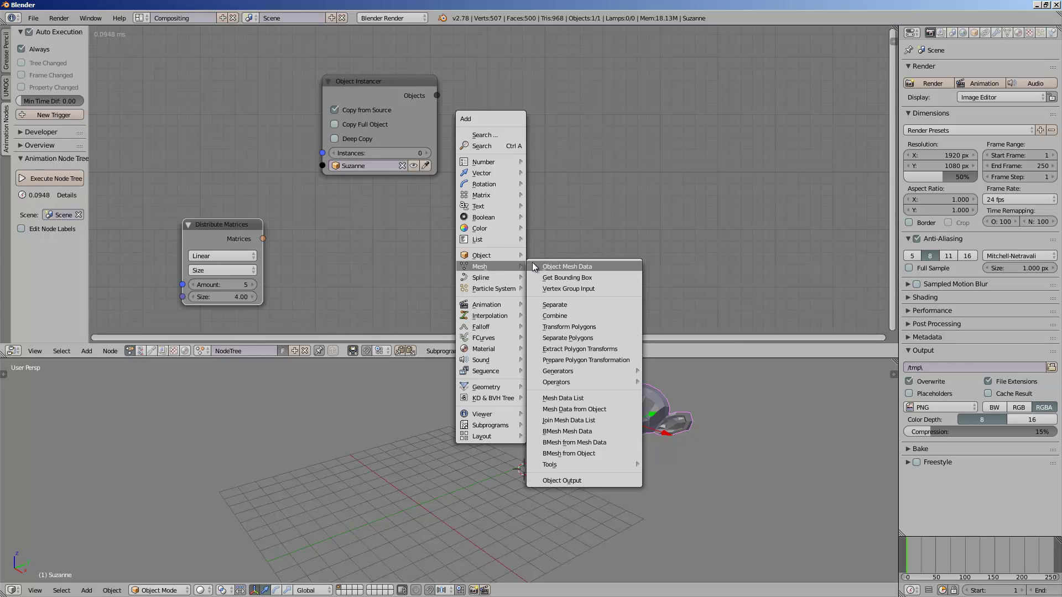
{"action": "mouse_move", "coordinate": [594, 370]}
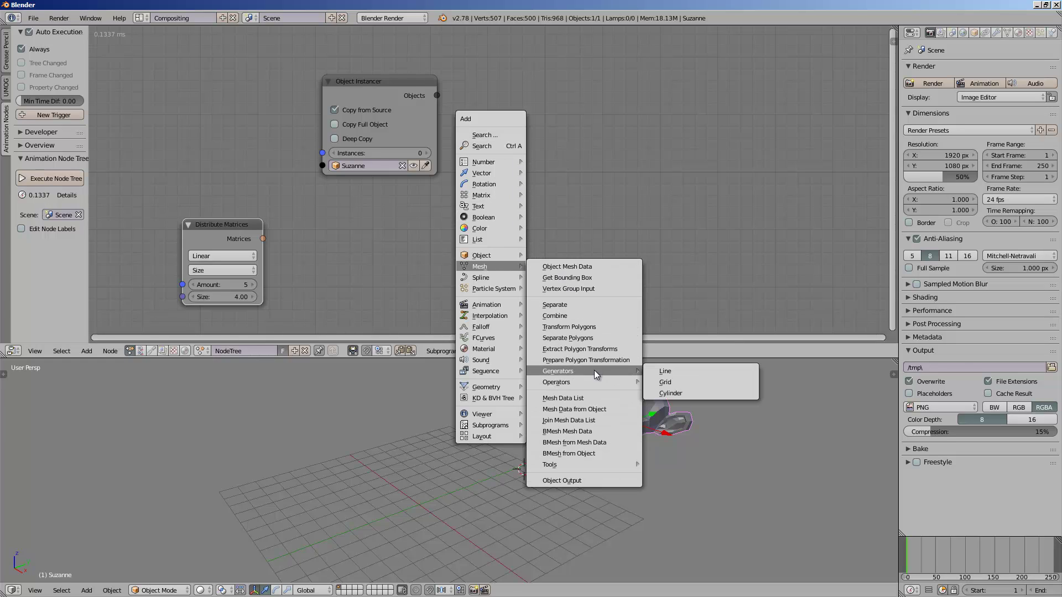
{"action": "left_click", "coordinate": [687, 381]}
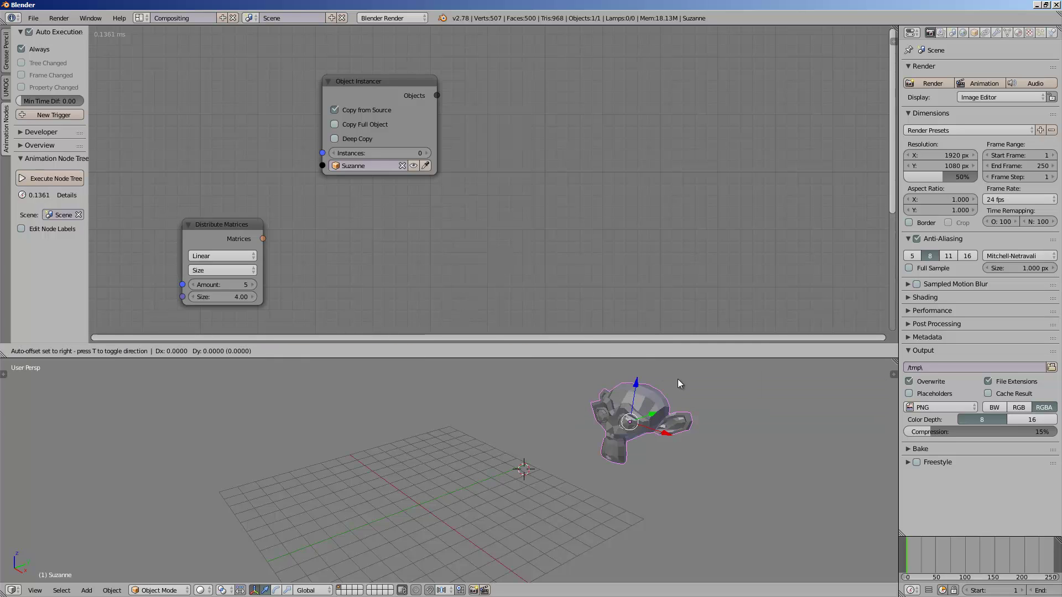
{"action": "left_click", "coordinate": [199, 138]}
{"action": "left_click_drag", "start_coordinate": [228, 228], "coordinate": [152, 289]}
{"action": "left_click_drag", "start_coordinate": [228, 85], "coordinate": [219, 100]}
{"action": "left_click_drag", "start_coordinate": [382, 89], "coordinate": [415, 101]}
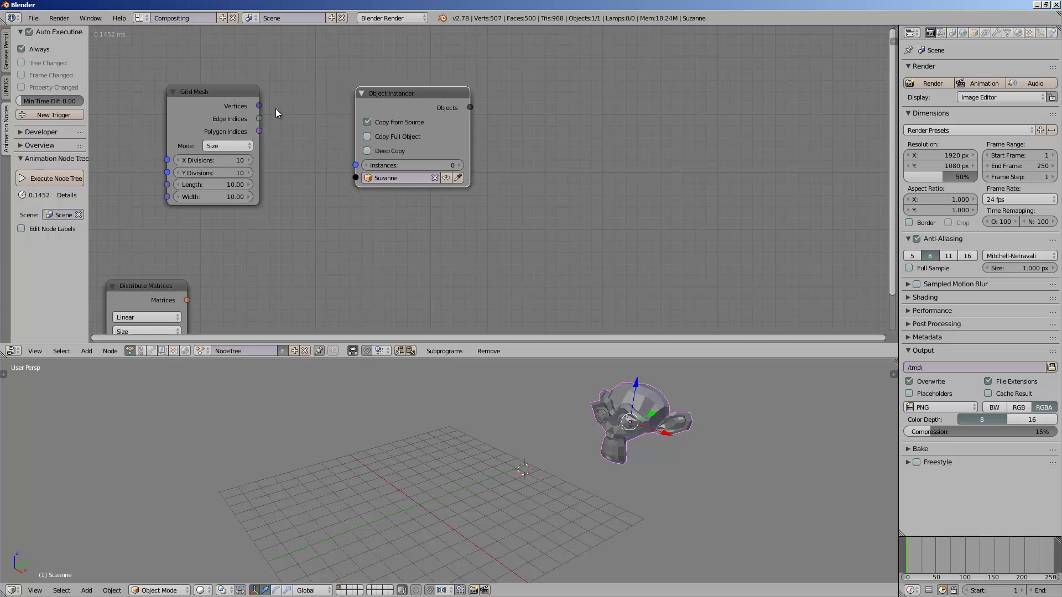
- Link the Grid Mesh's Vertices to the Object Instancer's Instances input, leaving room for the Get Length conversion node
{"action": "left_click_drag", "start_coordinate": [259, 106], "coordinate": [271, 107]}
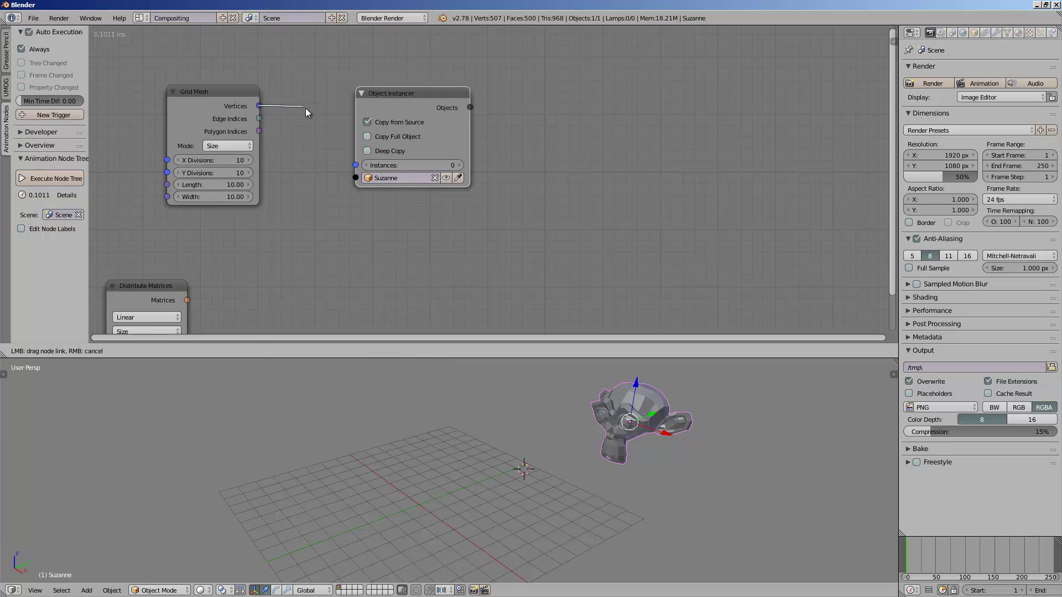
{"action": "left_click_drag", "start_coordinate": [350, 166], "coordinate": [355, 164]}
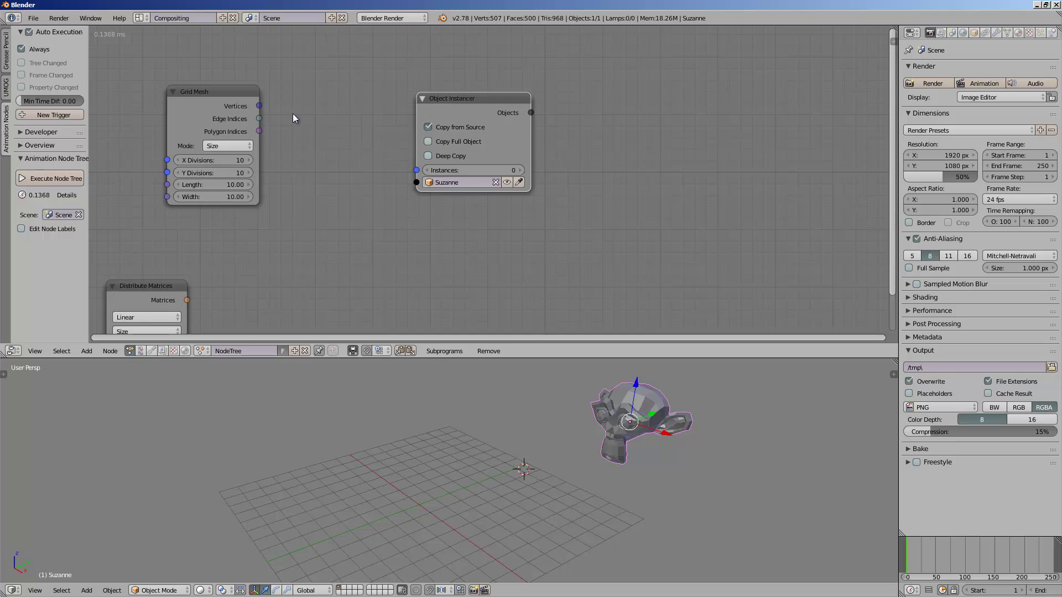
{"action": "left_click_drag", "start_coordinate": [259, 105], "coordinate": [296, 122]}
{"action": "left_click_drag", "start_coordinate": [413, 165], "coordinate": [416, 165]}
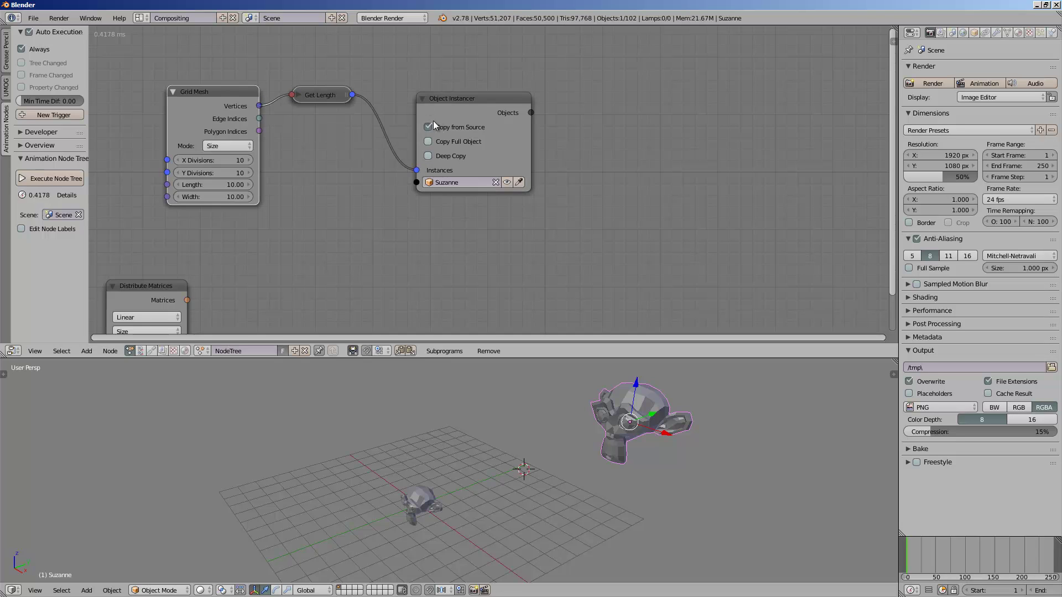
- Enable Copy Full Object and Deep Copy on the Object Instancer node
{"action": "left_click_drag", "start_coordinate": [451, 114], "coordinate": [452, 107]}
{"action": "left_click", "coordinate": [454, 133]}
{"action": "left_click", "coordinate": [450, 144]}
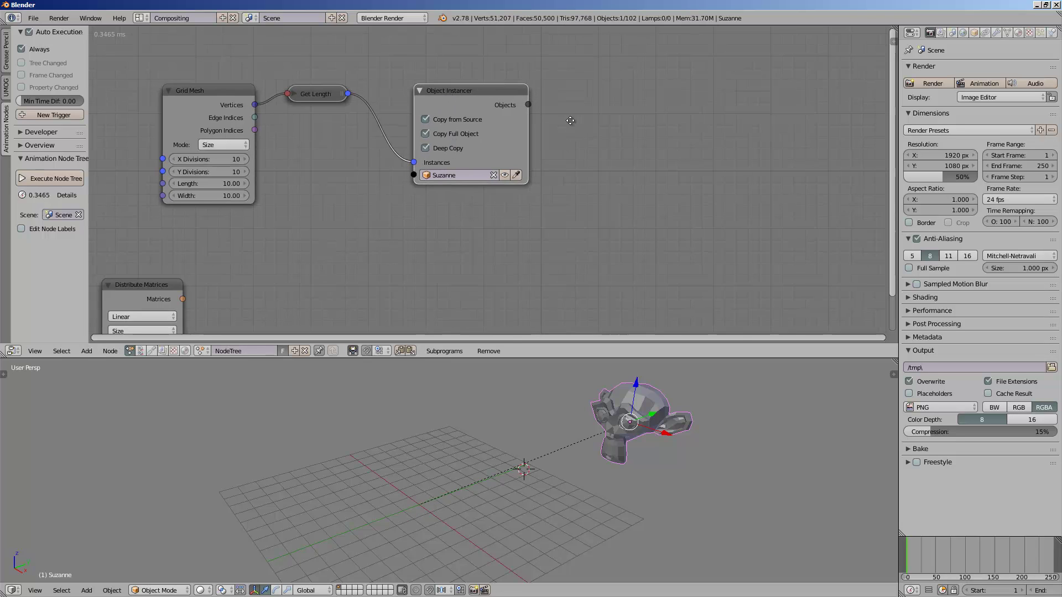
- Add an Object Transforms Output node with X, Y and Z location enabled, linked to the instancer's Objects and the grid's Vertices
{"action": "key", "text": "shift+a"}
{"action": "left_click", "coordinate": [585, 50]}
{"action": "type", "text": "Distribute Matrices"}
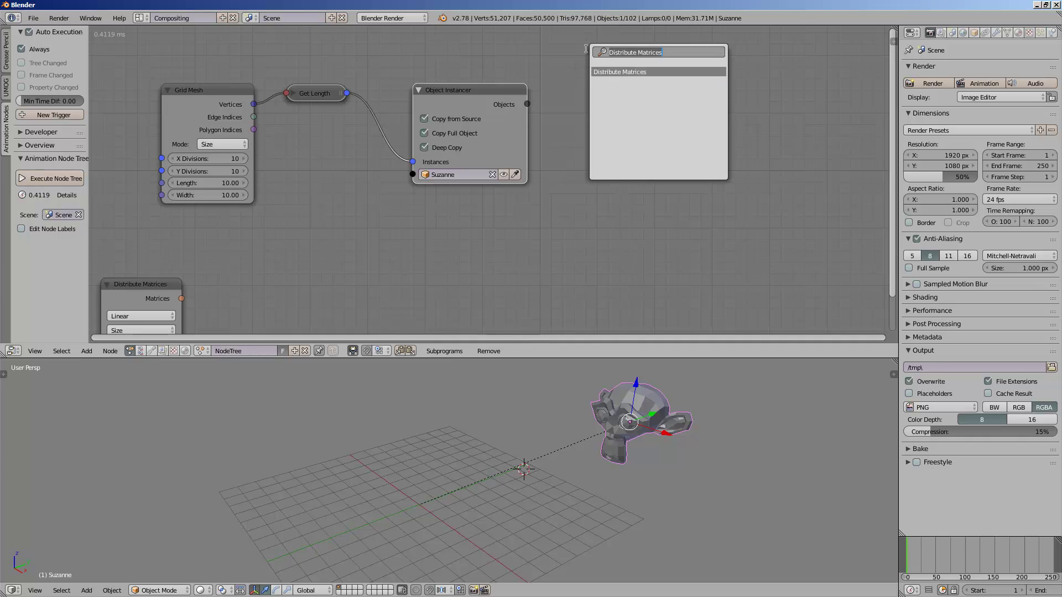
{"action": "type", "text": "object t"}
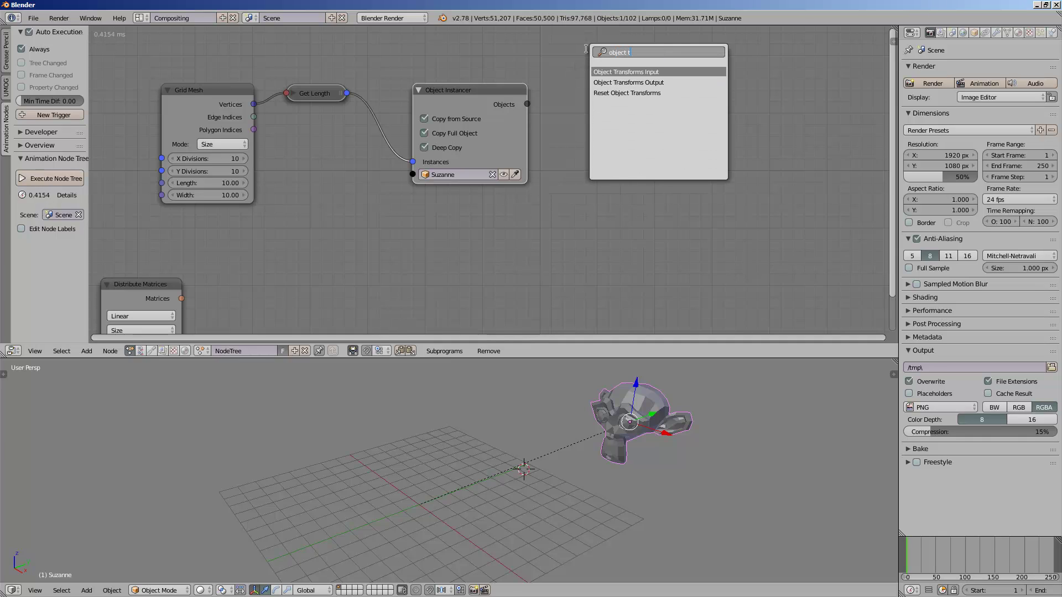
{"action": "key", "text": "Down"}
{"action": "key", "text": "Return"}
{"action": "left_click", "coordinate": [600, 110]}
{"action": "left_click_drag", "start_coordinate": [526, 104], "coordinate": [608, 183]}
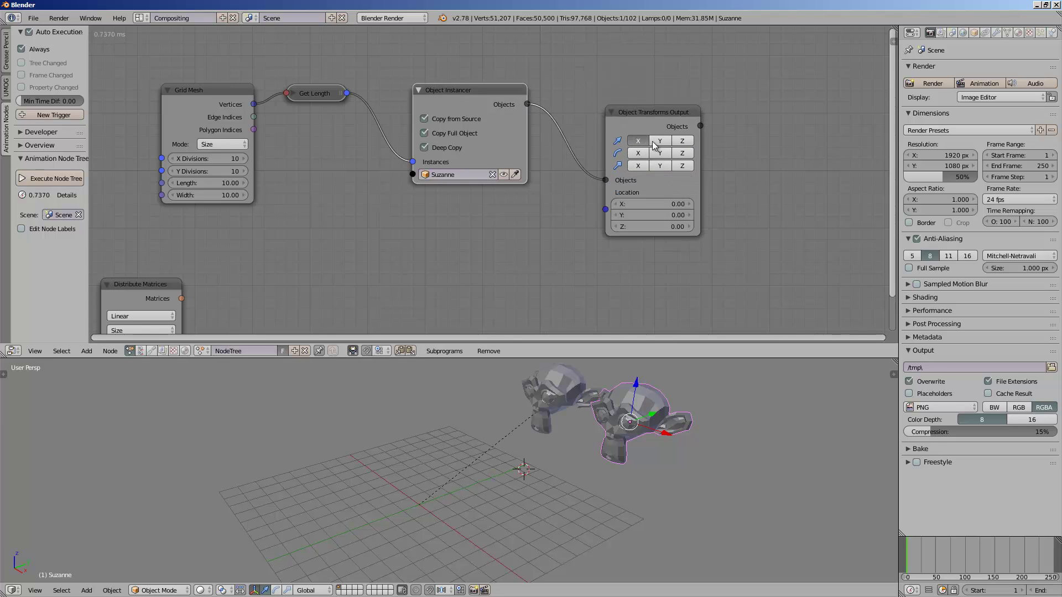
{"action": "left_click_drag", "start_coordinate": [254, 104], "coordinate": [605, 210]}
- Spread the monkey instances by setting the Grid Mesh length and width to 39.46
{"action": "middle_click_drag", "start_coordinate": [545, 438], "coordinate": [552, 391], "text": "shift"}
{"action": "left_click_drag", "start_coordinate": [219, 178], "coordinate": [679, 507]}
{"action": "scroll", "coordinate": [679, 507], "scroll_direction": "down", "scroll_amount": 2}
{"action": "middle_click_drag", "start_coordinate": [679, 507], "coordinate": [561, 459]}
{"action": "scroll", "coordinate": [555, 420], "scroll_direction": "down", "scroll_amount": 2}
- Reposition and rescale the source monkey beside the instances, and set the Grid Mesh length to 42.76 and width to 39.82
{"action": "right_click", "coordinate": [520, 423]}
{"action": "key", "text": "g"}
{"action": "left_click", "coordinate": [759, 418]}
{"action": "key", "text": "s"}
{"action": "left_click", "coordinate": [778, 495]}
{"action": "key", "text": "g"}
{"action": "left_click", "coordinate": [767, 469]}
{"action": "scroll", "coordinate": [562, 459], "scroll_direction": "up", "scroll_amount": 5}
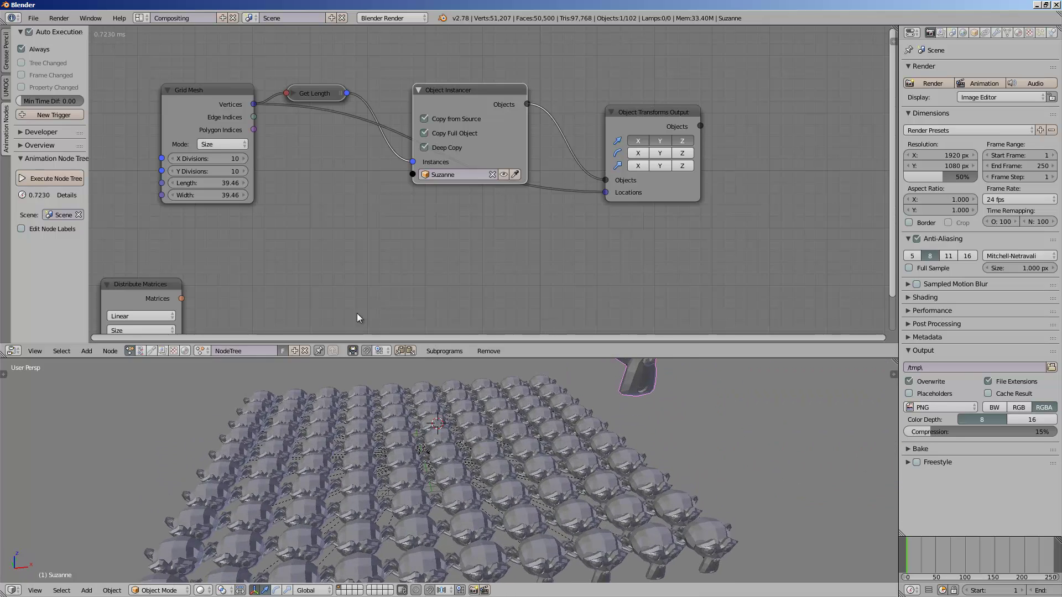
{"action": "left_click_drag", "start_coordinate": [204, 185], "coordinate": [237, 197]}
- Add a Cylinder mesh generator node below the Grid Mesh node
{"action": "middle_click_drag", "start_coordinate": [377, 250], "coordinate": [368, 206]}
{"action": "key", "text": "shift+a"}
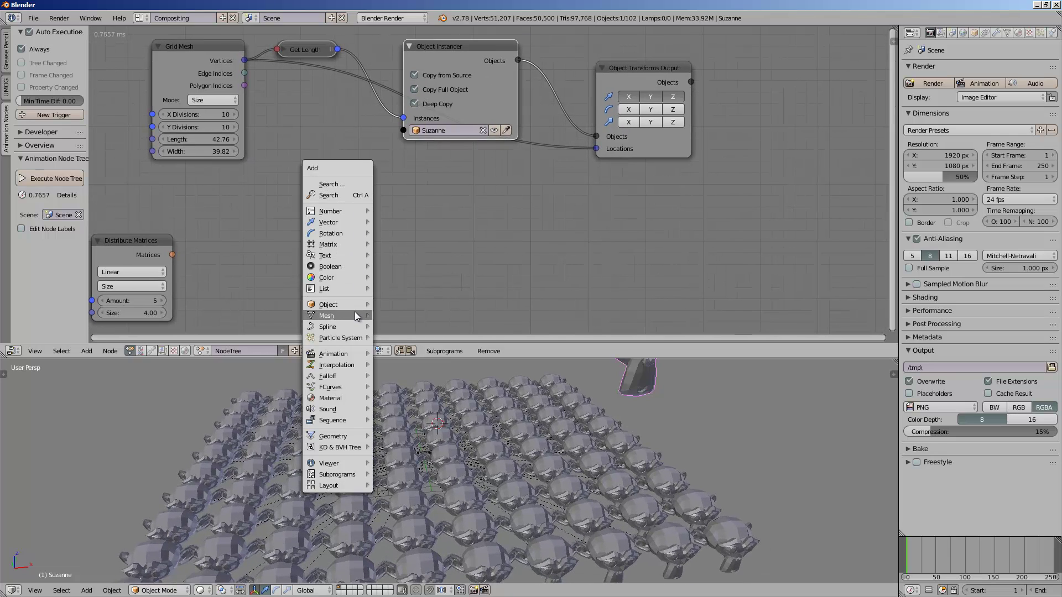
{"action": "mouse_move", "coordinate": [343, 316]}
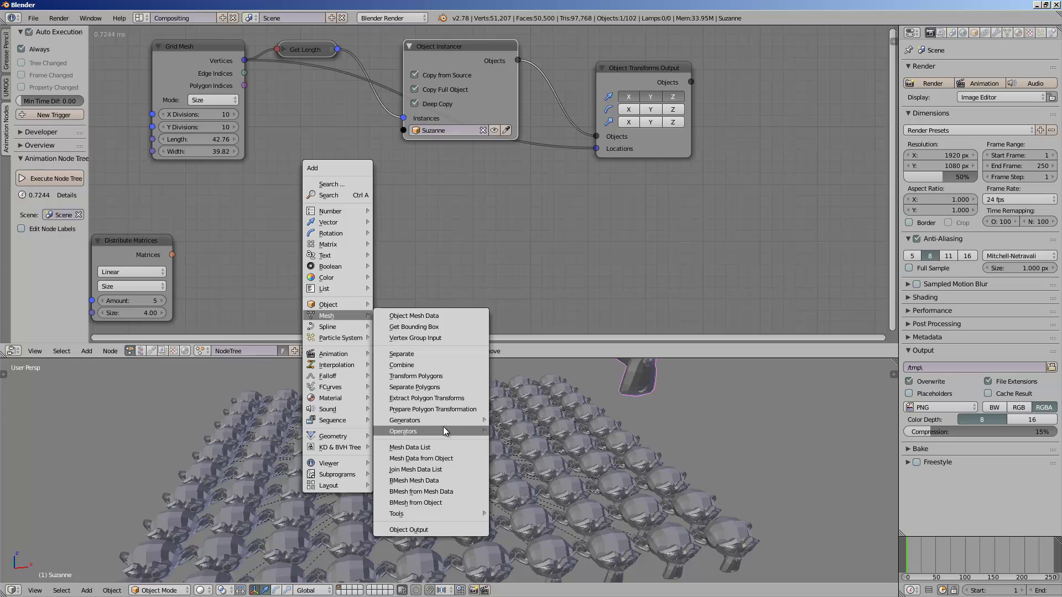
{"action": "mouse_move", "coordinate": [442, 420]}
{"action": "left_click", "coordinate": [524, 441]}
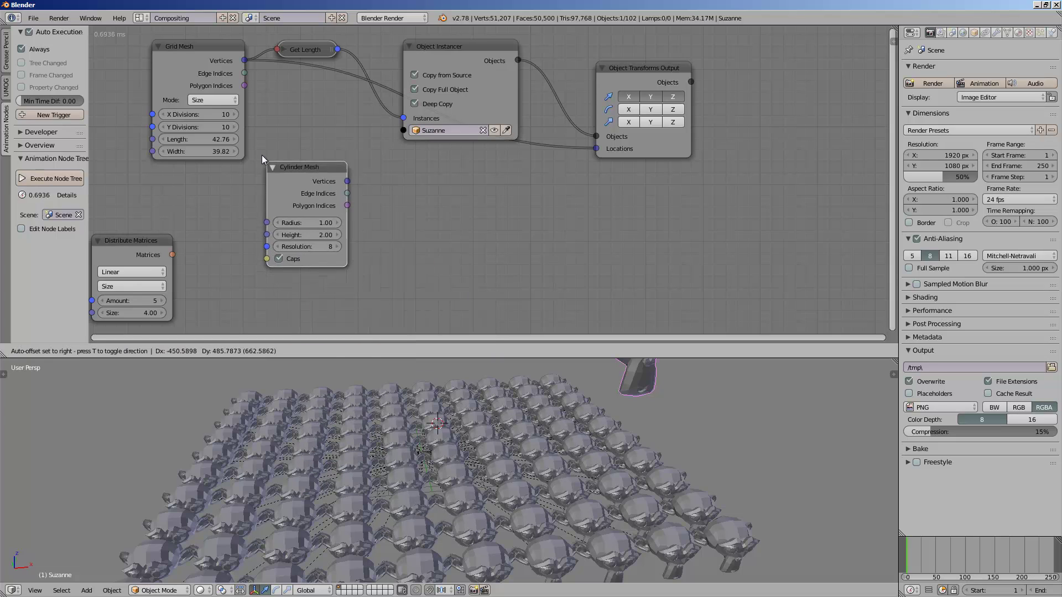
{"action": "left_click", "coordinate": [261, 164]}
- Spread the Cylinder Mesh, Grid Mesh, Object Transforms Output, Object Instancer and Get Length nodes apart to make room for rewiring
{"action": "left_click_drag", "start_coordinate": [282, 168], "coordinate": [249, 60]}
{"action": "left_click_drag", "start_coordinate": [182, 46], "coordinate": [165, 88]}
{"action": "left_click_drag", "start_coordinate": [648, 67], "coordinate": [714, 71]}
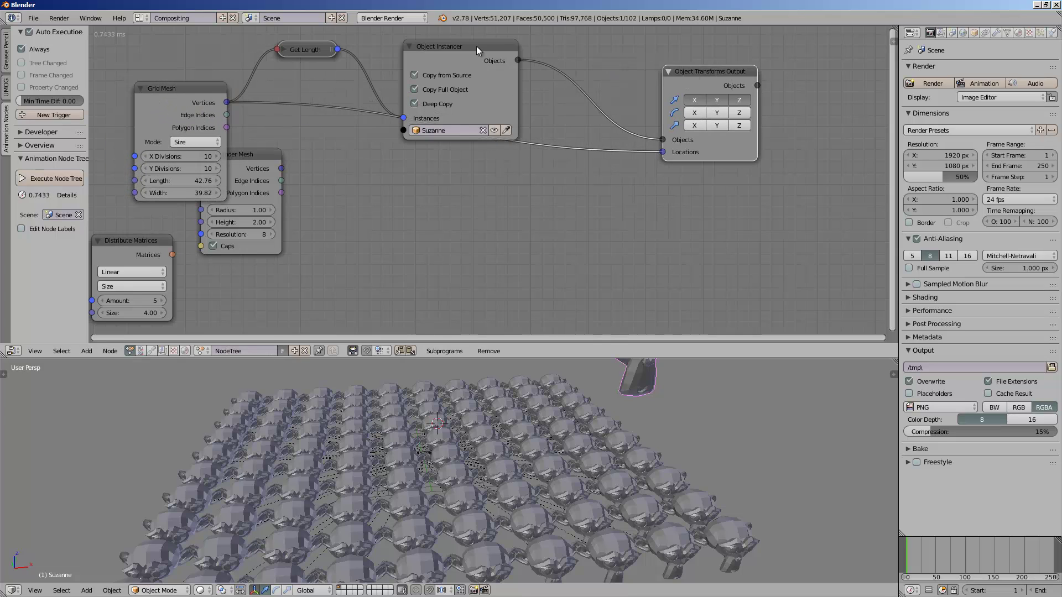
{"action": "left_click_drag", "start_coordinate": [465, 50], "coordinate": [532, 34]}
{"action": "left_click_drag", "start_coordinate": [304, 49], "coordinate": [379, 48]}
- Insert a reroute point on the Grid Mesh's Vertices links and feed it from the Cylinder Mesh's Vertices instead
{"action": "right_click_drag", "start_coordinate": [284, 133], "coordinate": [284, 134], "text": "shift"}
{"action": "left_click_drag", "start_coordinate": [244, 154], "coordinate": [343, 168]}
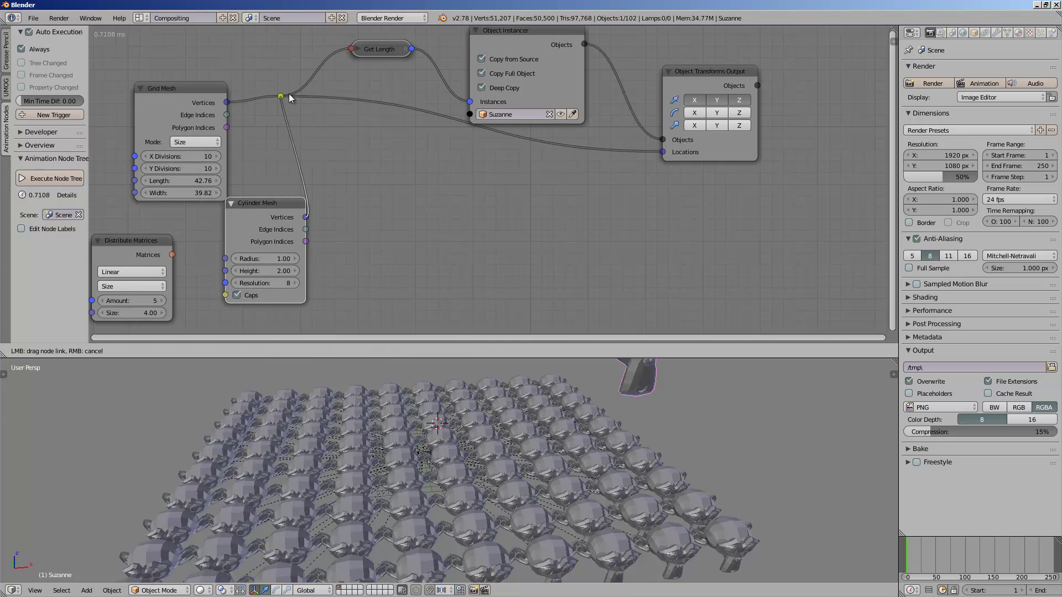
{"action": "left_click_drag", "start_coordinate": [289, 97], "coordinate": [289, 98]}
- Set the Cylinder Mesh radius to 4.63 and height to 3.47
{"action": "left_click_drag", "start_coordinate": [288, 256], "coordinate": [354, 252]}
{"action": "left_click_drag", "start_coordinate": [271, 271], "coordinate": [299, 271]}
{"action": "middle_click_drag", "start_coordinate": [365, 464], "coordinate": [338, 437]}
- Set the Cylinder Mesh resolution to 6 and radius to 5.50
{"action": "left_click_drag", "start_coordinate": [294, 281], "coordinate": [299, 283]}
{"action": "left_click", "coordinate": [237, 283]}
{"action": "left_click", "coordinate": [237, 283]}
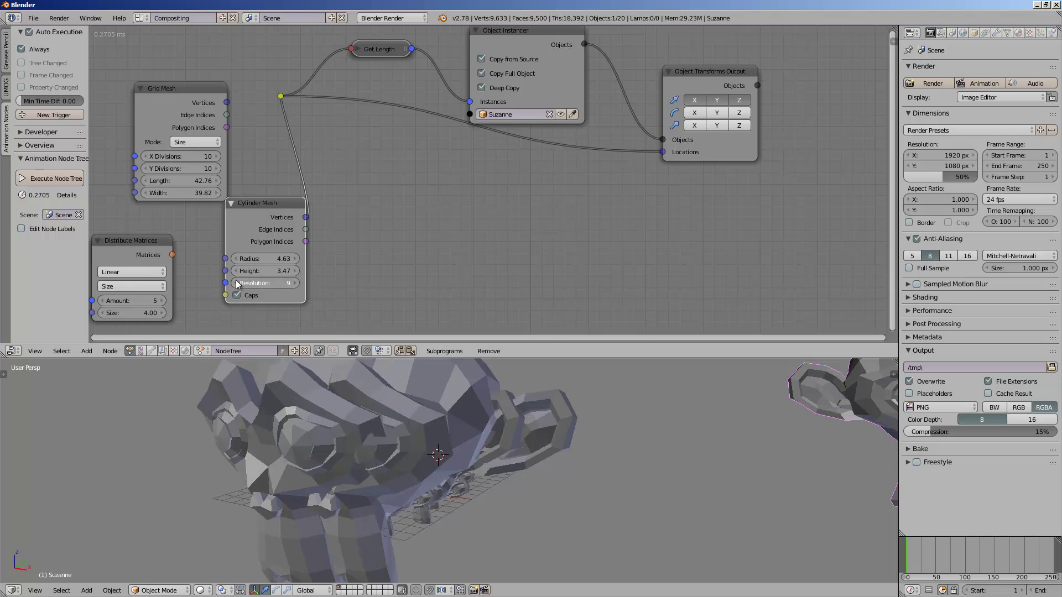
{"action": "left_click", "coordinate": [237, 283]}
{"action": "left_click", "coordinate": [237, 283]}
{"action": "left_click", "coordinate": [237, 283]}
{"action": "middle_click_drag", "start_coordinate": [382, 375], "coordinate": [373, 393]}
{"action": "left_click_drag", "start_coordinate": [280, 260], "coordinate": [299, 259]}
{"action": "mouse_move", "coordinate": [389, 374]}
{"action": "middle_mouse_down"}
{"action": "mouse_move", "coordinate": [443, 418]}
{"action": "mouse_move", "coordinate": [399, 369]}
{"action": "middle_mouse_up"}
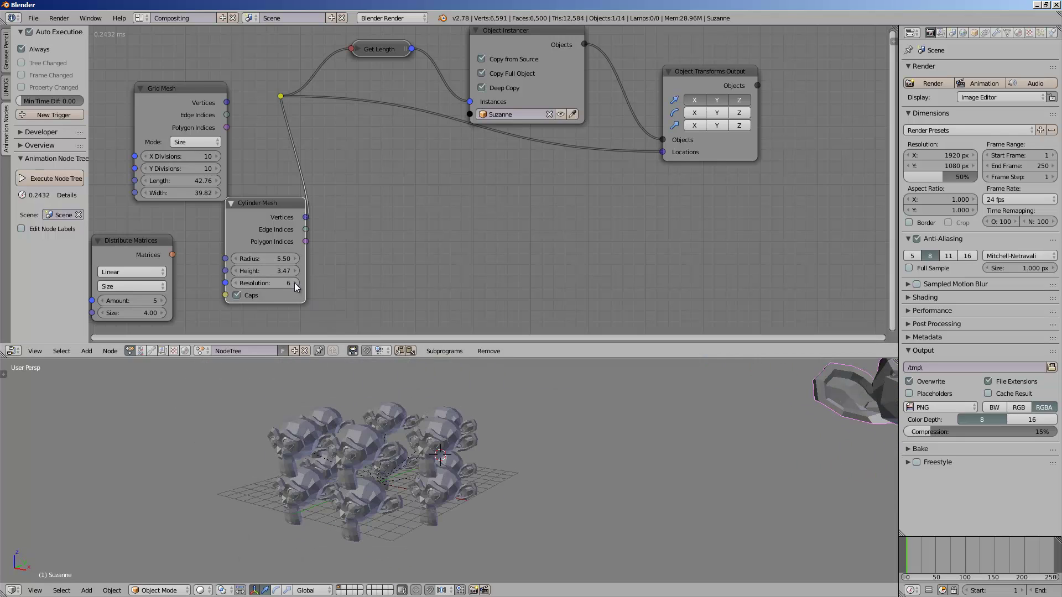
- Try a Cylinder Mesh resolution of 7 and return it to 6
{"action": "left_click", "coordinate": [295, 283]}
{"action": "left_click", "coordinate": [266, 283]}
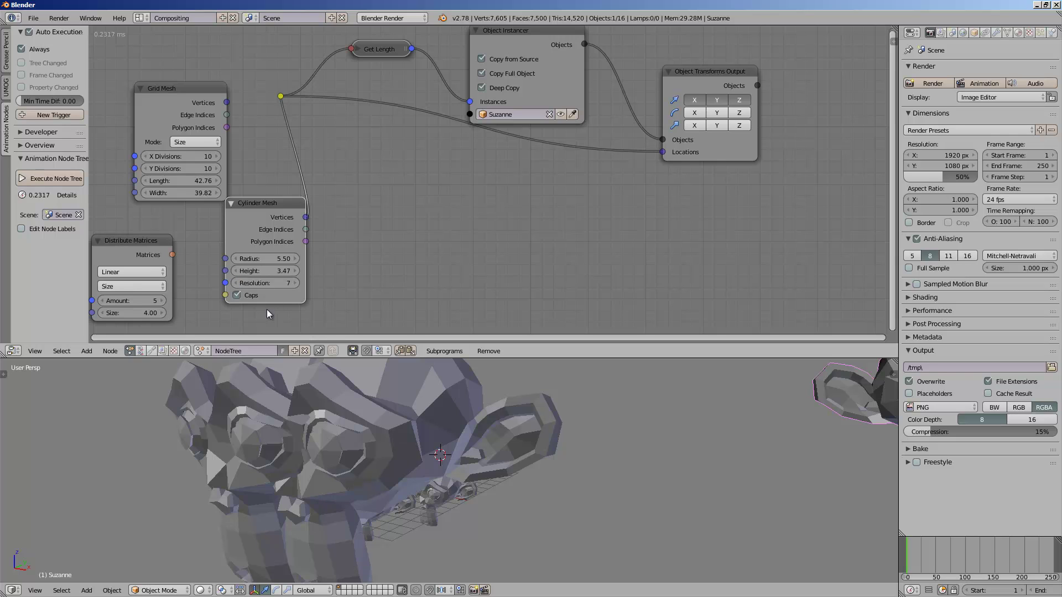
{"action": "left_click", "coordinate": [242, 283]}
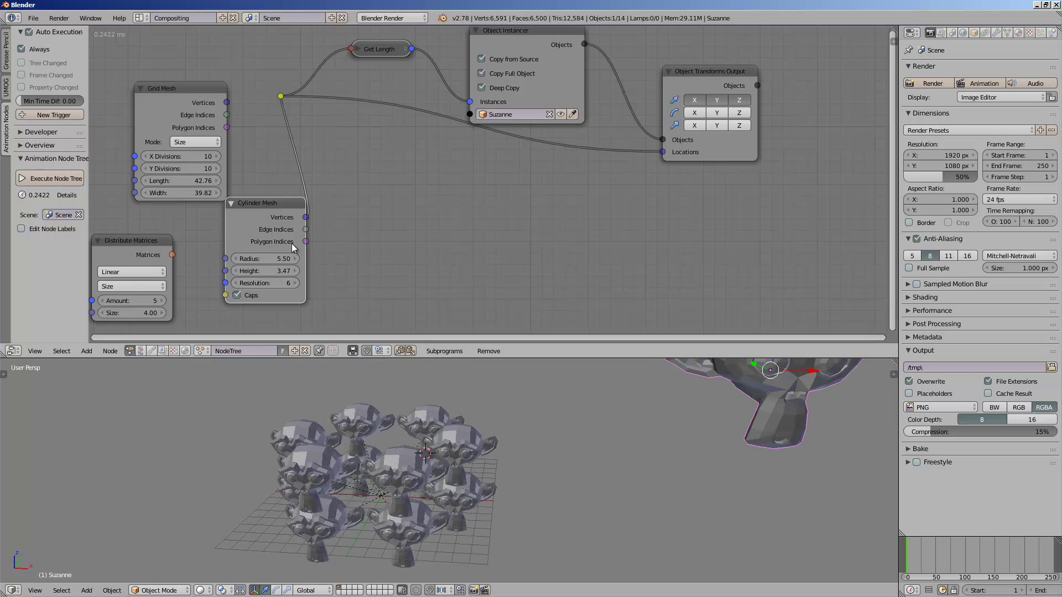
- Set the Cylinder Mesh height to 9.41
{"action": "mouse_move", "coordinate": [284, 270]}
{"action": "left_mouse_down"}
{"action": "mouse_move", "coordinate": [389, 251]}
{"action": "mouse_move", "coordinate": [479, 430]}
{"action": "mouse_move", "coordinate": [294, 284]}
{"action": "left_mouse_up"}
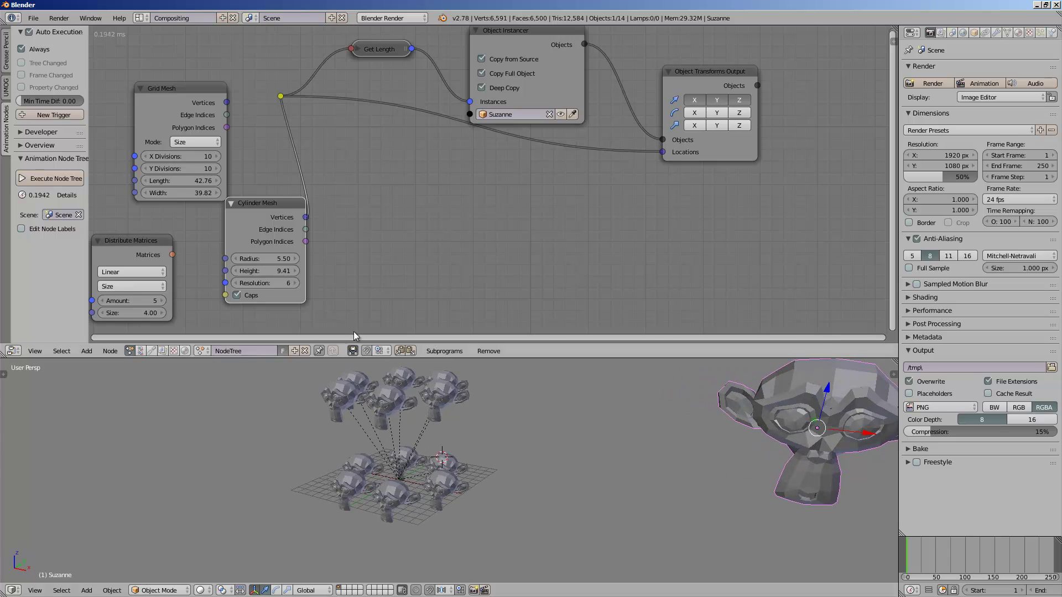
- Set the Cylinder Mesh resolution to 8, view the instances in wireframe, and reposition the Cylinder Mesh and Get Length nodes
{"action": "left_click", "coordinate": [295, 283]}
{"action": "left_click", "coordinate": [295, 283]}
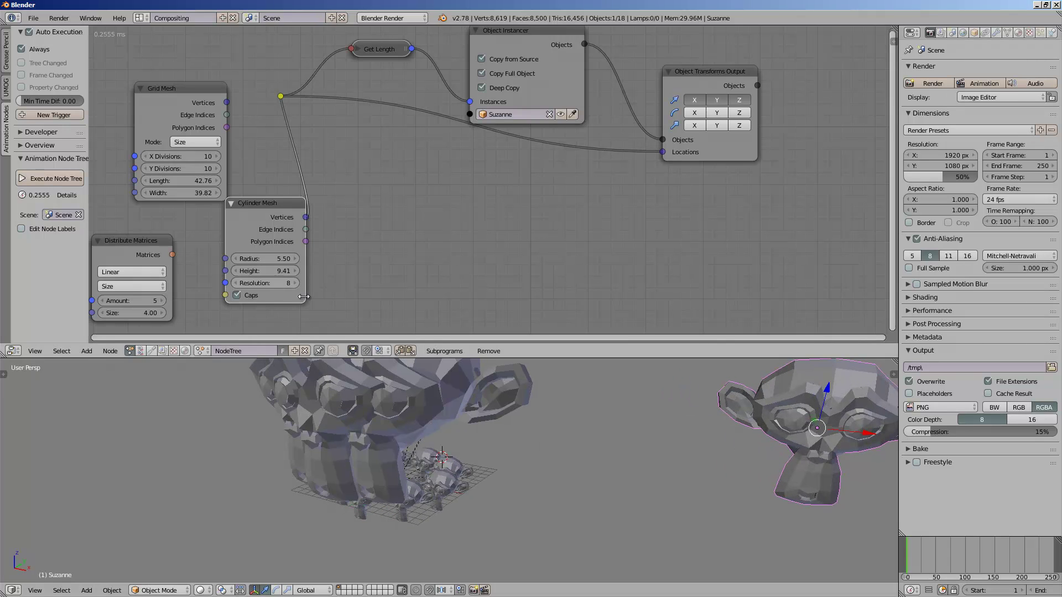
{"action": "mouse_move", "coordinate": [399, 426]}
{"action": "middle_mouse_down"}
{"action": "mouse_move", "coordinate": [318, 408]}
{"action": "mouse_move", "coordinate": [290, 437]}
{"action": "mouse_move", "coordinate": [343, 436]}
{"action": "middle_mouse_up"}
{"action": "key", "text": "z"}
{"action": "scroll", "coordinate": [353, 452], "scroll_direction": "down", "scroll_amount": 2}
{"action": "left_click_drag", "start_coordinate": [293, 204], "coordinate": [255, 179]}
{"action": "left_click_drag", "start_coordinate": [374, 48], "coordinate": [378, 59]}
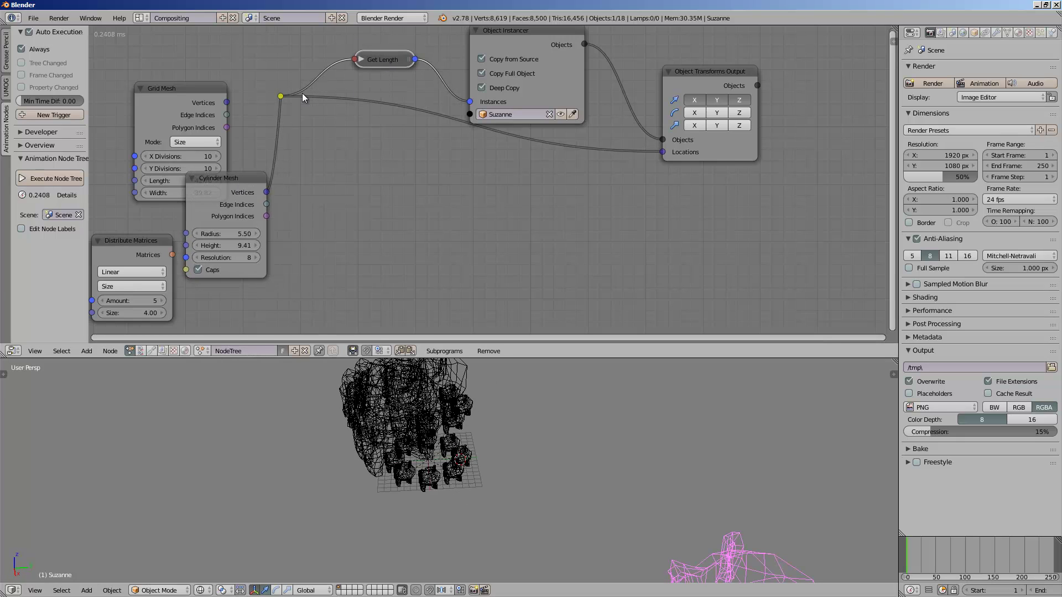
- Set the Cylinder Mesh resolution to 9, turn off its Caps option, and return the viewport to solid shading
{"action": "mouse_move", "coordinate": [244, 257]}
{"action": "left_mouse_down"}
{"action": "mouse_move", "coordinate": [226, 257]}
{"action": "mouse_move", "coordinate": [235, 253]}
{"action": "left_mouse_up"}
{"action": "middle_click_drag", "start_coordinate": [359, 401], "coordinate": [402, 390]}
{"action": "key", "text": "z"}
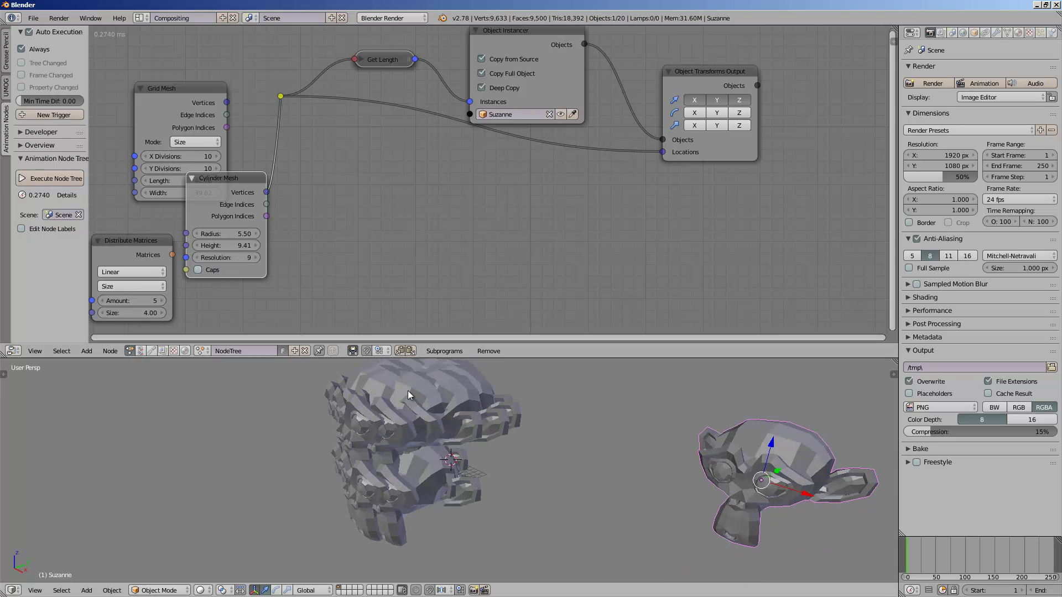
- Delete the Grid Mesh and Cylinder Mesh nodes from the node tree
{"action": "scroll", "coordinate": [225, 255], "scroll_direction": "down", "scroll_amount": 7, "text": "ctrl"}
{"action": "scroll", "coordinate": [249, 245], "scroll_direction": "up", "scroll_amount": 4, "text": "ctrl"}
{"action": "left_click_drag", "start_coordinate": [226, 179], "coordinate": [265, 184]}
{"action": "key", "text": "x"}
{"action": "middle_click_drag", "start_coordinate": [204, 95], "coordinate": [296, 131]}
{"action": "left_click_drag", "start_coordinate": [275, 137], "coordinate": [244, 131]}
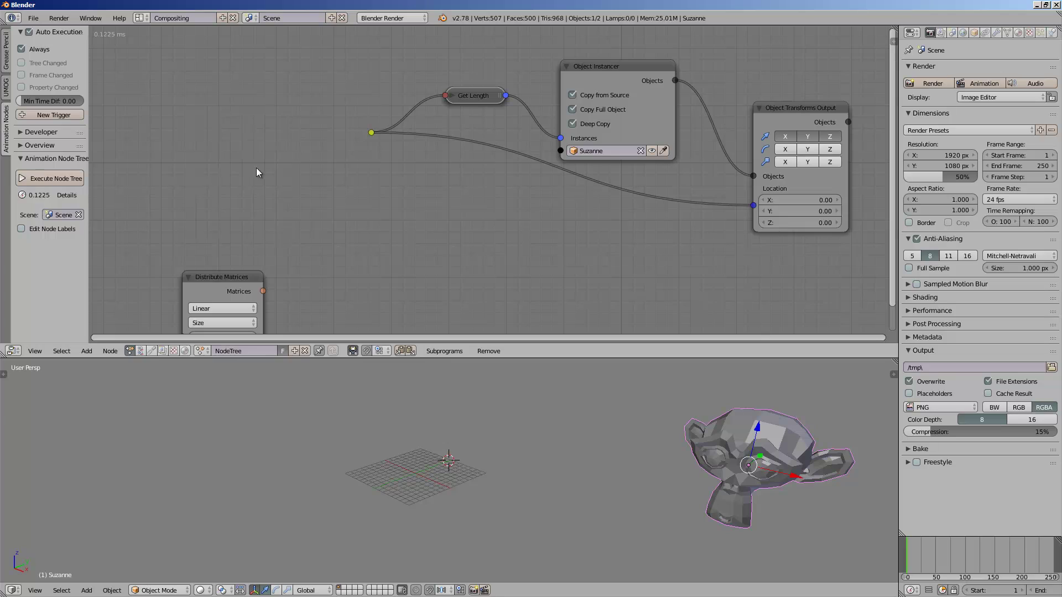
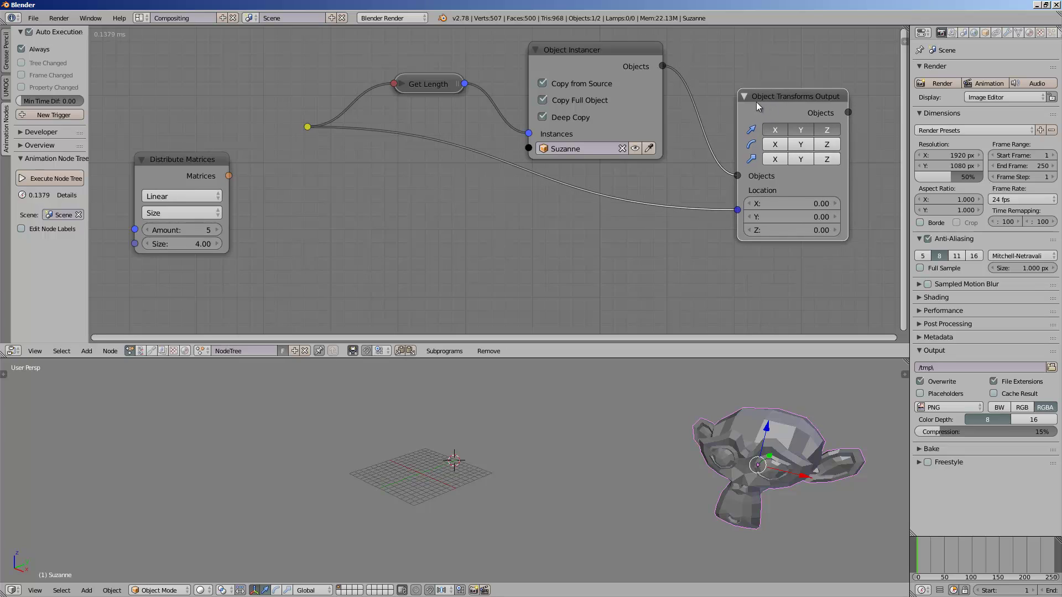
- Replace the Object Transforms Output node with an Object Matrix Output node placed to the right of the Object Instancer
{"action": "middle_click_drag", "start_coordinate": [756, 102], "coordinate": [698, 101]}
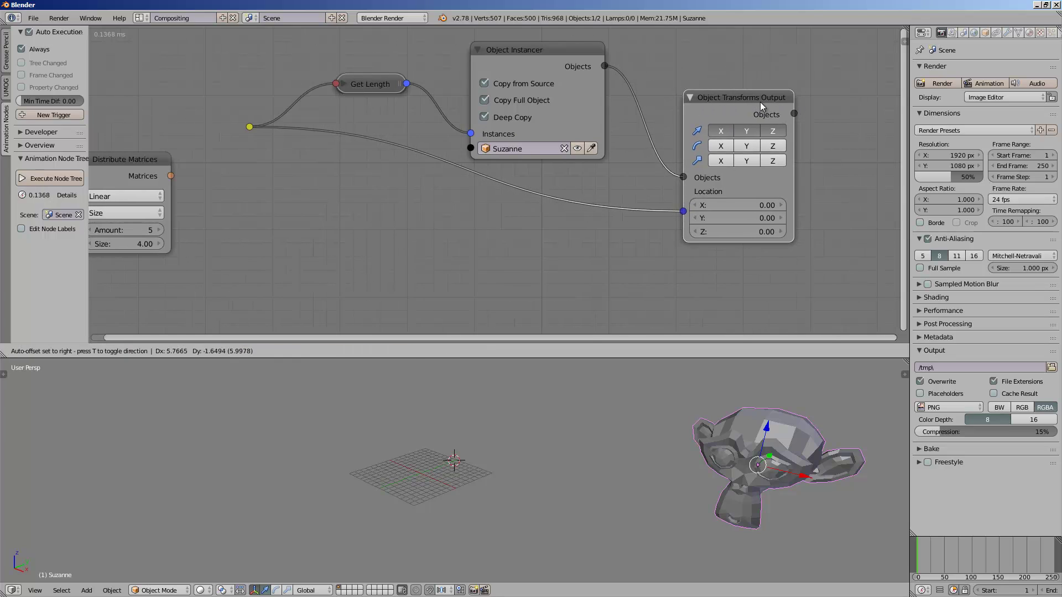
{"action": "key", "text": "x"}
{"action": "key", "text": "shift+a"}
{"action": "mouse_move", "coordinate": [734, 113]}
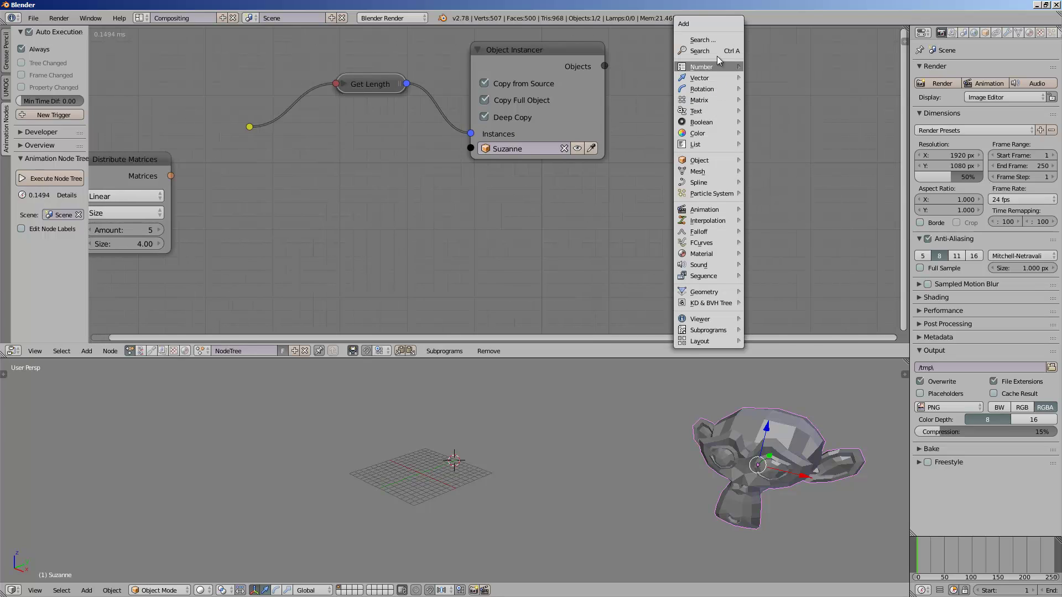
{"action": "left_click", "coordinate": [715, 52]}
{"action": "type", "text": "matrix o"}
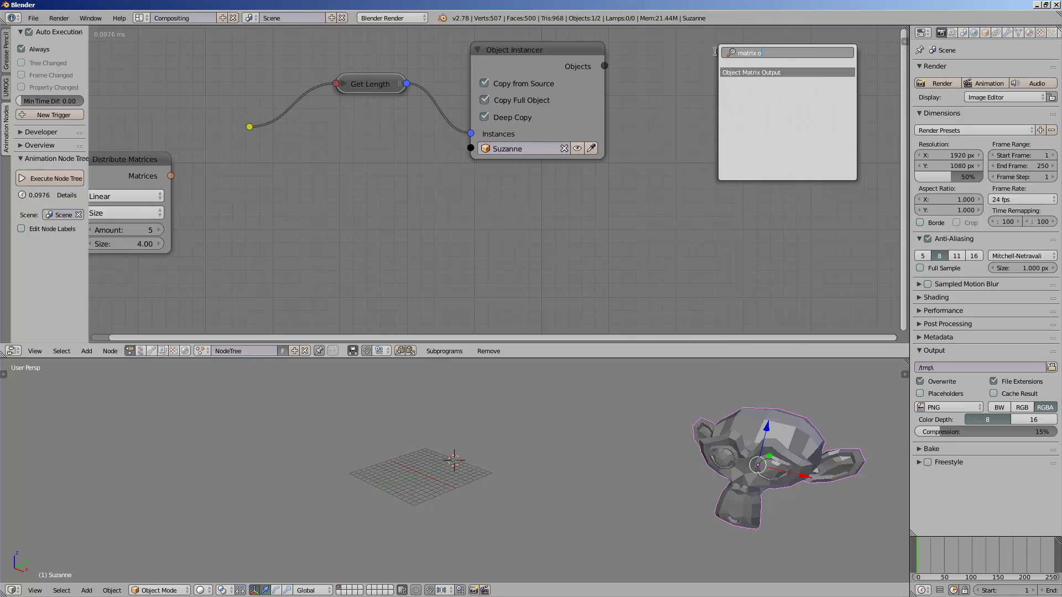
{"action": "key", "text": "Return"}
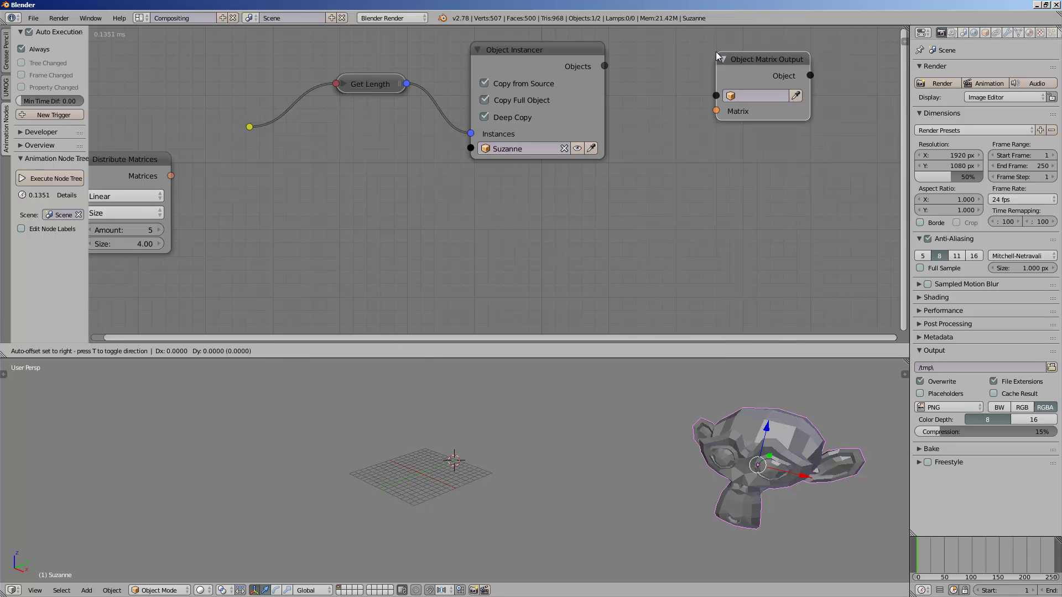
{"action": "left_click", "coordinate": [636, 154]}
{"action": "scroll", "coordinate": [619, 159], "scroll_direction": "down", "scroll_amount": 1}
{"action": "middle_click_drag", "start_coordinate": [583, 164], "coordinate": [611, 153]}
{"action": "left_click_drag", "start_coordinate": [666, 155], "coordinate": [708, 158]}
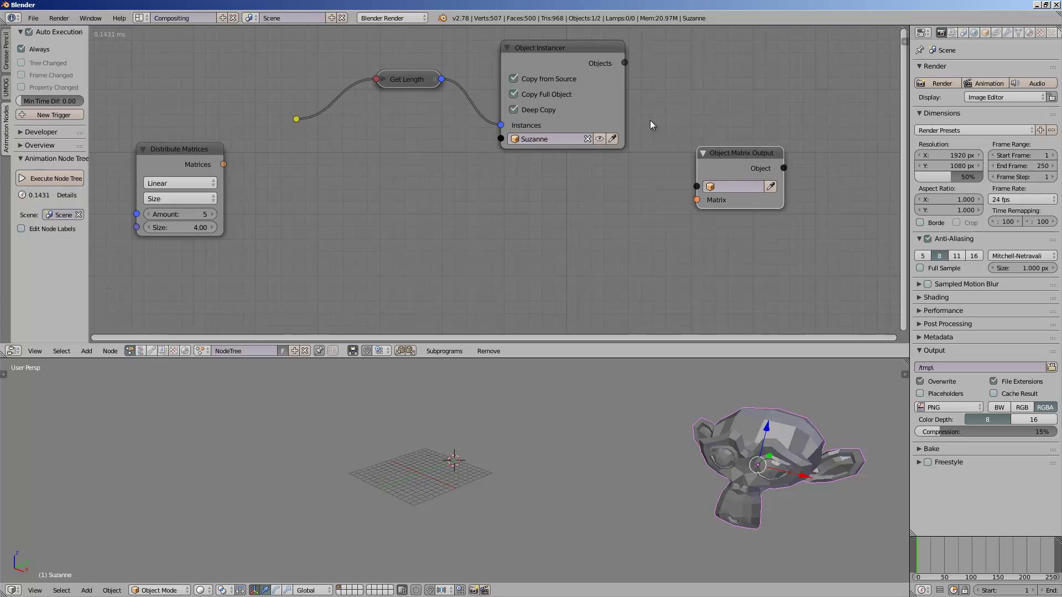
- Connect Object Instancer's Objects to Object Matrix Output, and Distribute Matrices' Matrices to both the reroute feeding Get Length and the matrix output
{"action": "left_click_drag", "start_coordinate": [557, 63], "coordinate": [529, 69]}
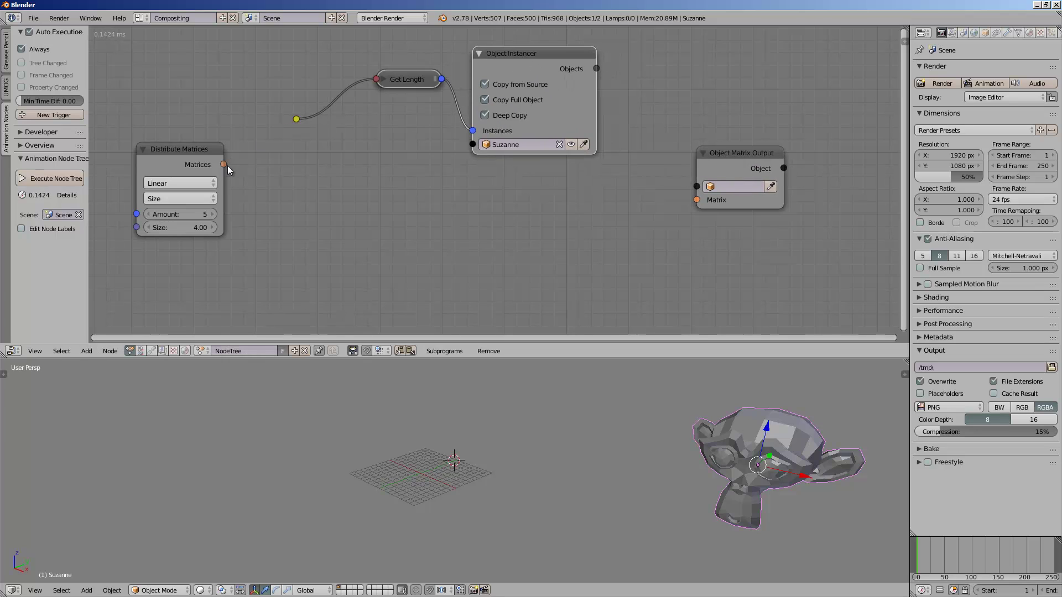
{"action": "left_click_drag", "start_coordinate": [479, 96], "coordinate": [476, 108]}
{"action": "left_click_drag", "start_coordinate": [592, 81], "coordinate": [695, 185]}
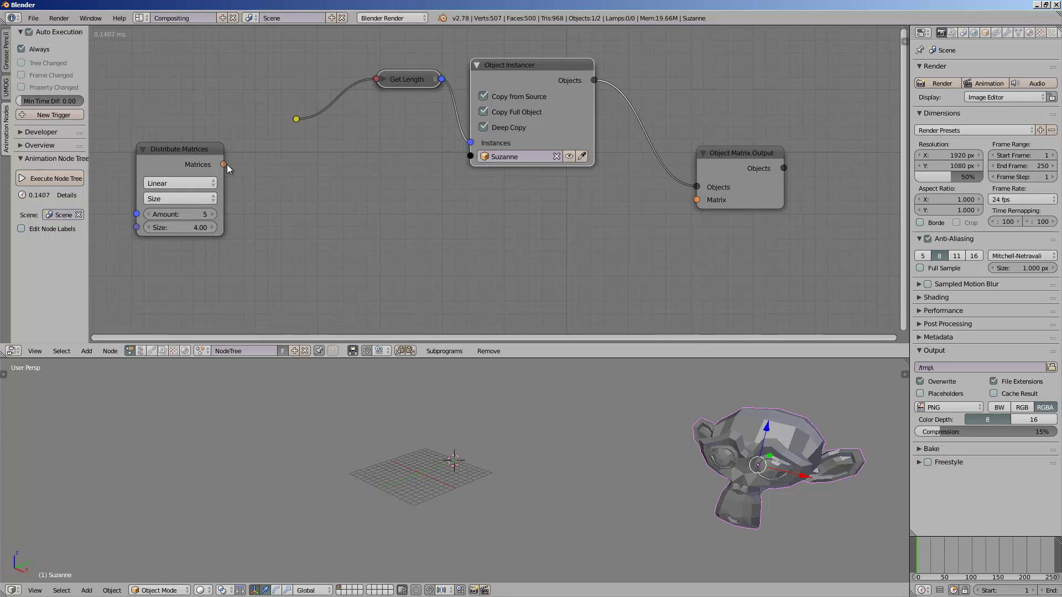
{"action": "left_click_drag", "start_coordinate": [224, 165], "coordinate": [296, 119]}
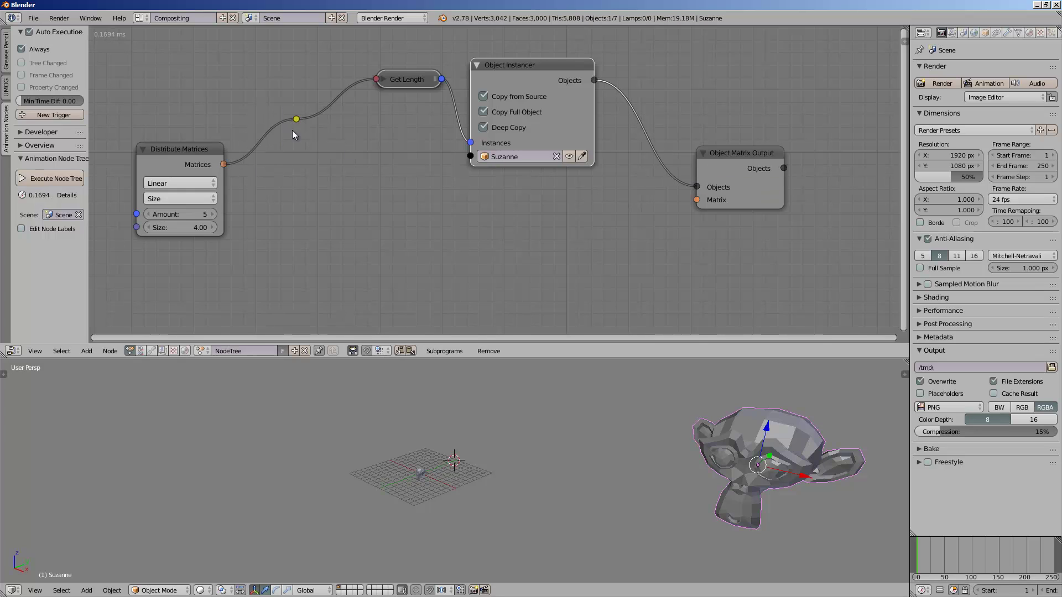
{"action": "left_click_drag", "start_coordinate": [231, 166], "coordinate": [697, 200]}
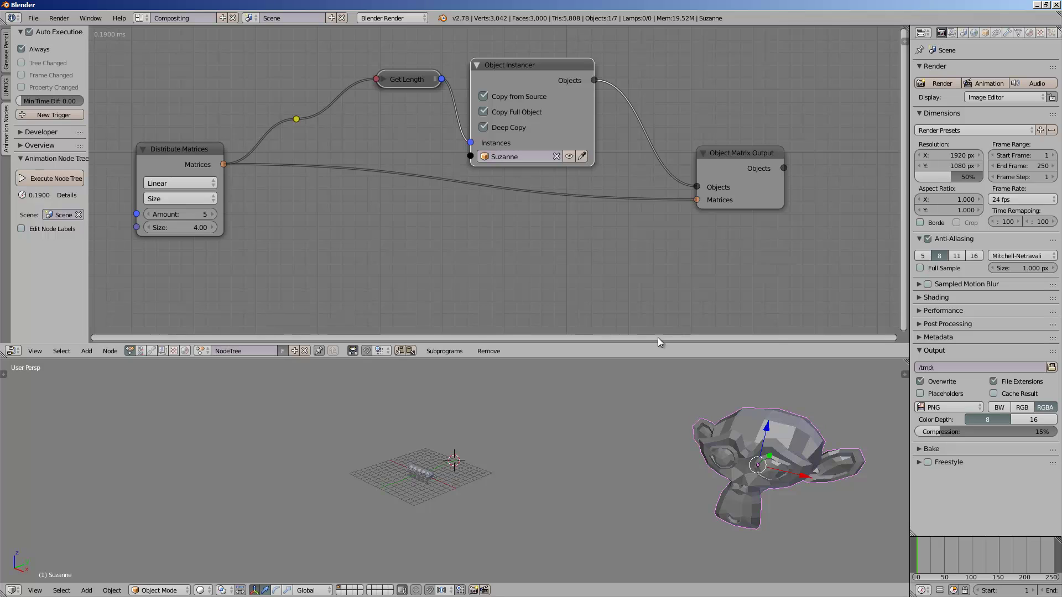
{"action": "middle_click_drag", "start_coordinate": [488, 479], "coordinate": [460, 410]}
{"action": "scroll", "coordinate": [460, 410], "scroll_direction": "up", "scroll_amount": 6}
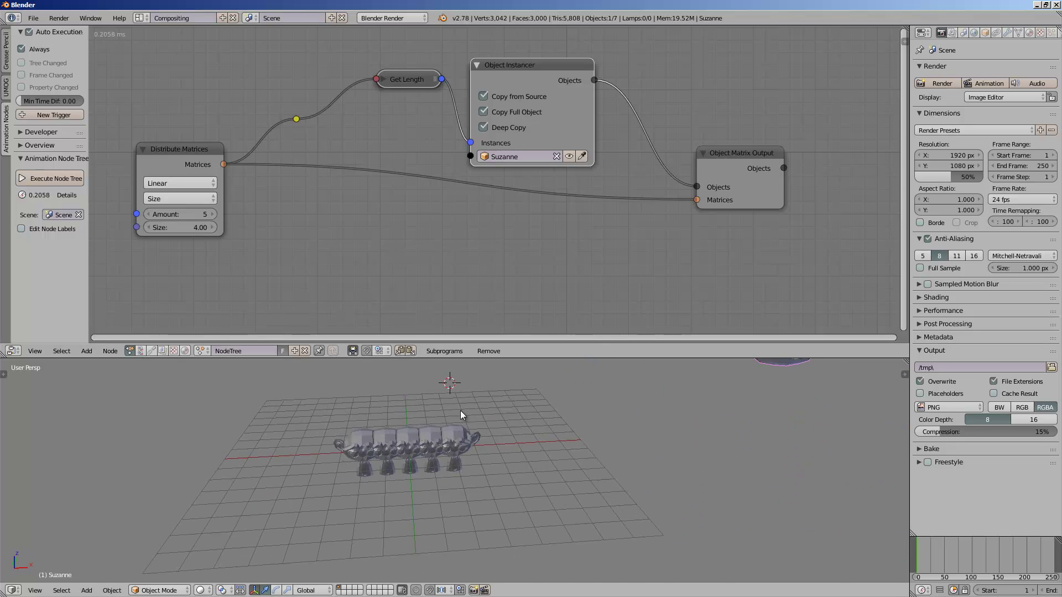
- Set the linear Distribute Matrices amount to 9 and size to 18.13
{"action": "middle_click_drag", "start_coordinate": [215, 206], "coordinate": [282, 214]}
{"action": "left_click_drag", "start_coordinate": [292, 214], "coordinate": [314, 213]}
{"action": "left_click", "coordinate": [256, 208]}
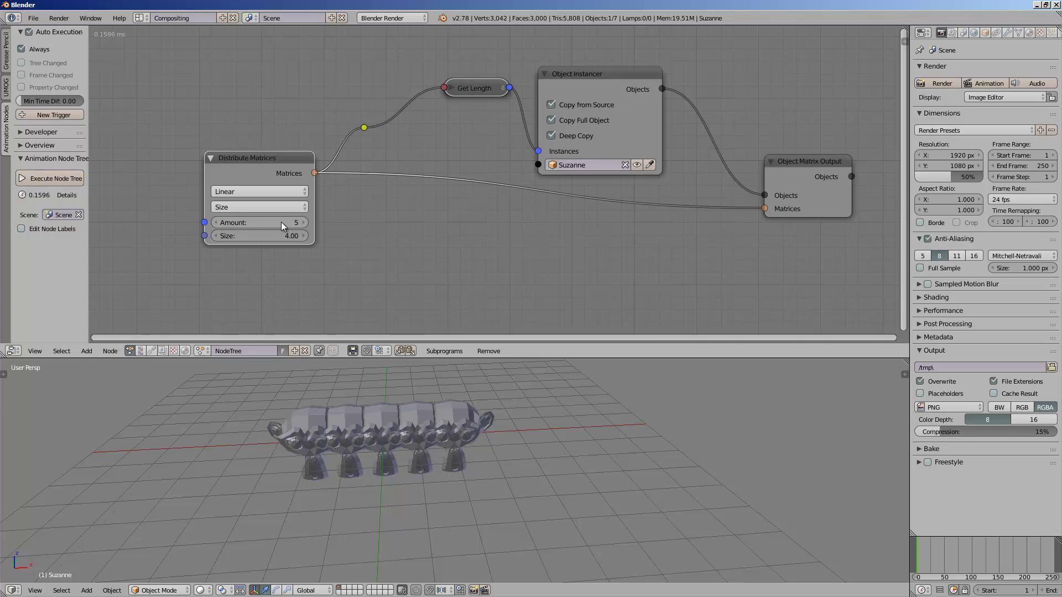
{"action": "left_click_drag", "start_coordinate": [281, 221], "coordinate": [553, 224]}
{"action": "scroll", "coordinate": [439, 450], "scroll_direction": "down", "scroll_amount": 2}
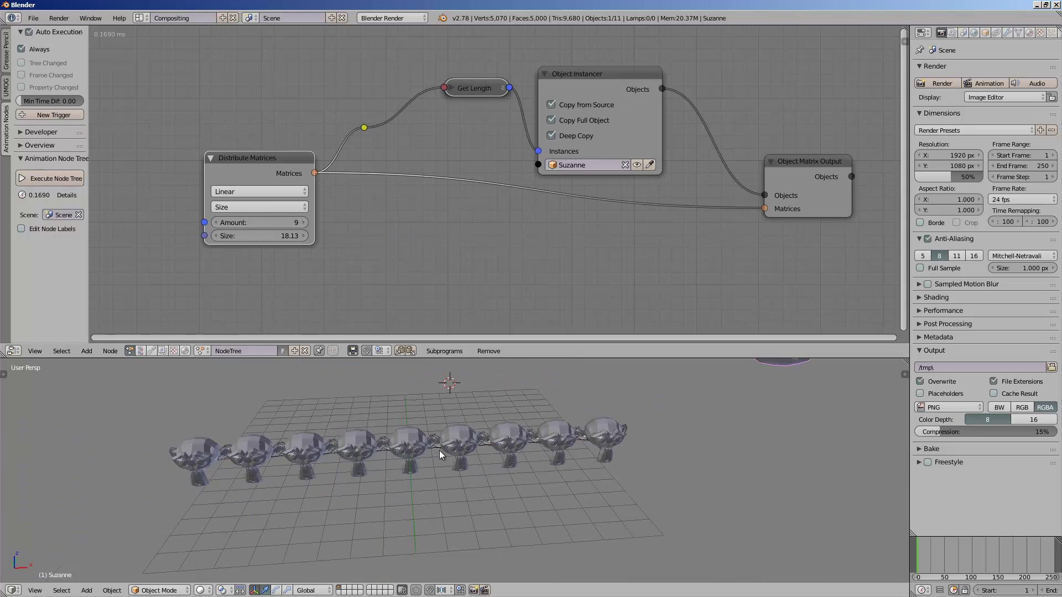
- Raise the linear Distribute Matrices amount to 13 and size to 26.14
{"action": "middle_click_drag", "start_coordinate": [439, 450], "coordinate": [390, 442]}
{"action": "middle_click_drag", "start_coordinate": [322, 412], "coordinate": [360, 426]}
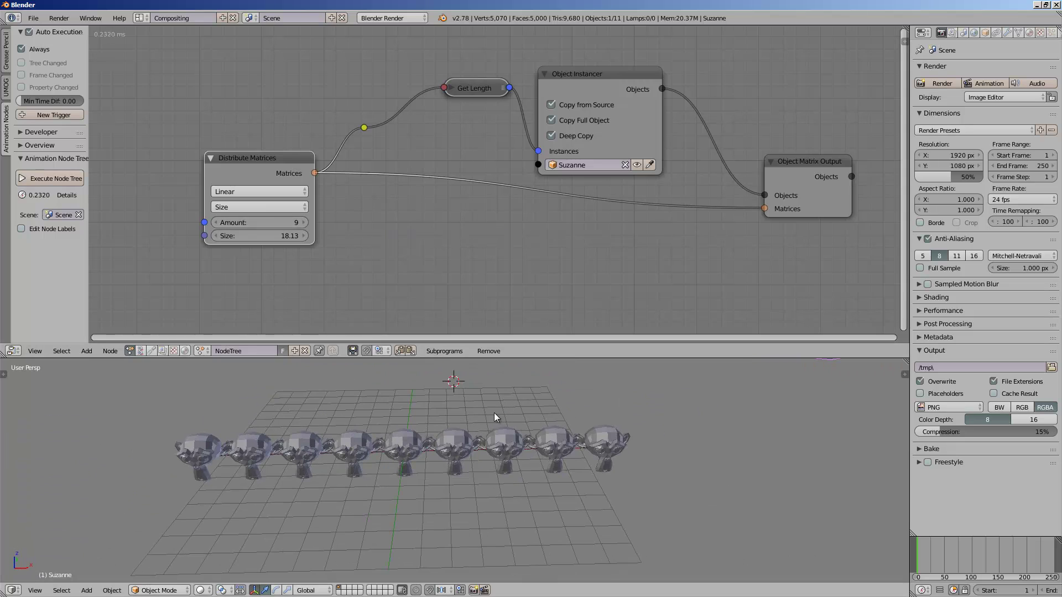
{"action": "middle_click_drag", "start_coordinate": [493, 412], "coordinate": [458, 412]}
{"action": "left_click_drag", "start_coordinate": [282, 217], "coordinate": [291, 217]}
{"action": "mouse_move", "coordinate": [431, 416]}
{"action": "middle_mouse_down"}
{"action": "mouse_move", "coordinate": [447, 379]}
{"action": "mouse_move", "coordinate": [435, 415]}
{"action": "middle_mouse_up"}
{"action": "left_click", "coordinate": [572, 407]}
{"action": "middle_click_drag", "start_coordinate": [575, 404], "coordinate": [522, 421]}
{"action": "left_click_drag", "start_coordinate": [282, 235], "coordinate": [426, 226]}
- Switch Distribute Matrices to the Step distance mode with an amount of 19 and a distance of 1.90
{"action": "left_click", "coordinate": [249, 207]}
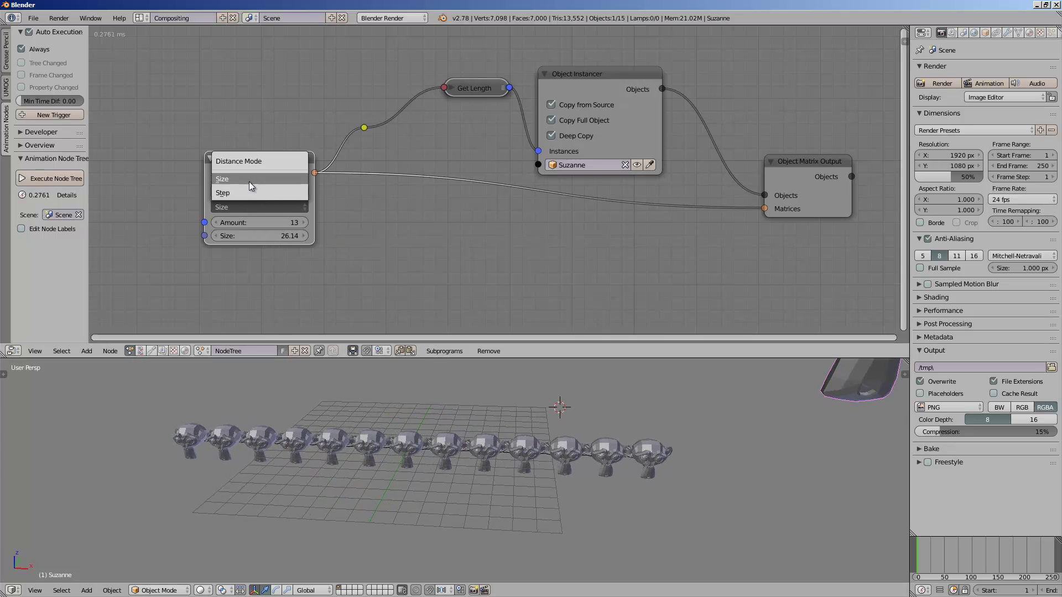
{"action": "left_click", "coordinate": [251, 188]}
{"action": "left_click_drag", "start_coordinate": [272, 223], "coordinate": [311, 231]}
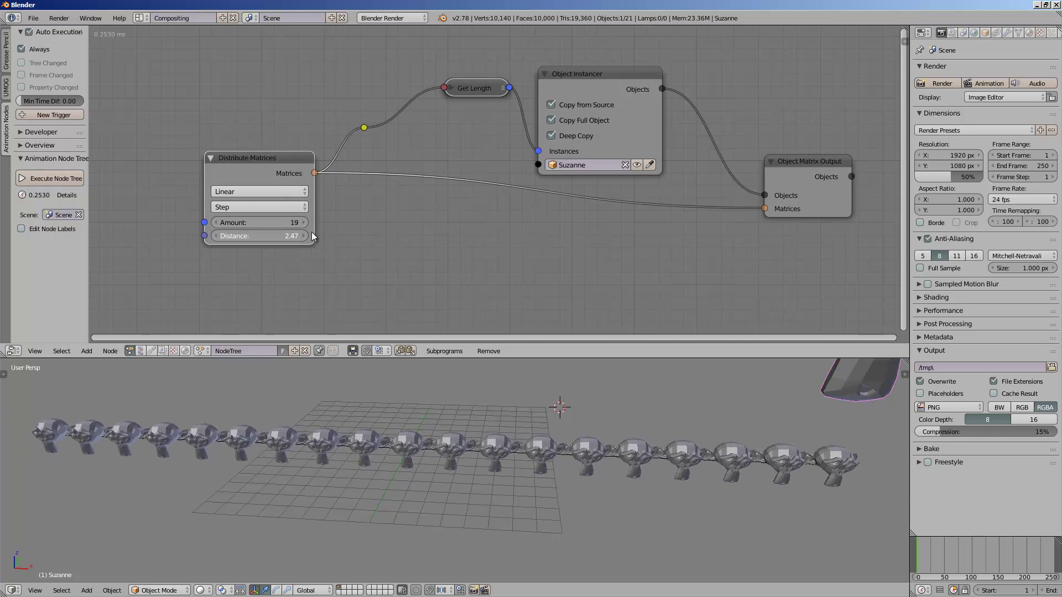
- Switch Distribute Matrices to Grid mode with 3 Z divisions and X, Y and Z distances of 3.97, 1.78 and 2.41
{"action": "left_click", "coordinate": [267, 191]}
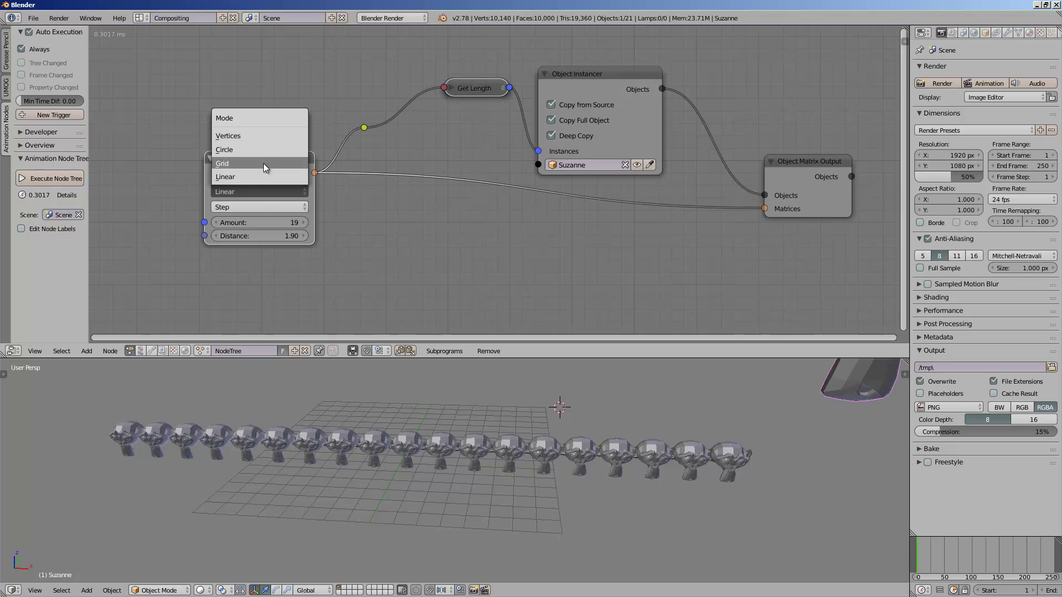
{"action": "left_click", "coordinate": [263, 163]}
{"action": "middle_click_drag", "start_coordinate": [437, 442], "coordinate": [404, 451]}
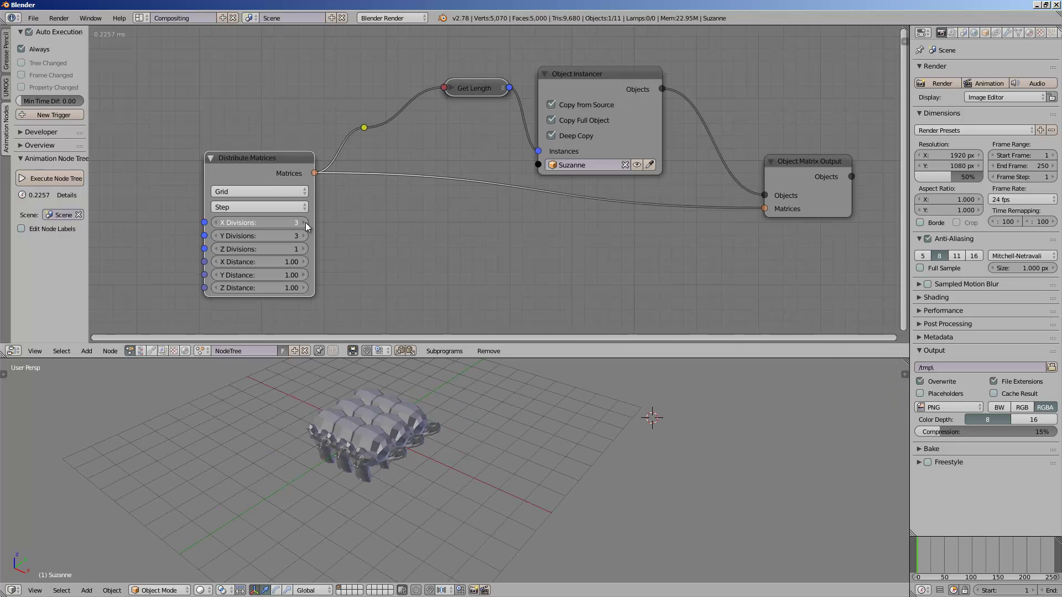
{"action": "left_click", "coordinate": [304, 223]}
{"action": "left_click", "coordinate": [304, 249]}
{"action": "left_click", "coordinate": [304, 249]}
{"action": "left_click_drag", "start_coordinate": [282, 260], "coordinate": [316, 288]}
{"action": "scroll", "coordinate": [384, 465], "scroll_direction": "down", "scroll_amount": 4}
{"action": "middle_click_drag", "start_coordinate": [384, 466], "coordinate": [526, 439]}
- Increase the grid's X divisions to 7 and Y divisions to 6
{"action": "left_click", "coordinate": [303, 223]}
{"action": "left_click", "coordinate": [304, 222]}
{"action": "left_click", "coordinate": [303, 222]}
{"action": "left_click", "coordinate": [306, 233]}
{"action": "left_click", "coordinate": [306, 233]}
{"action": "left_click", "coordinate": [306, 233]}
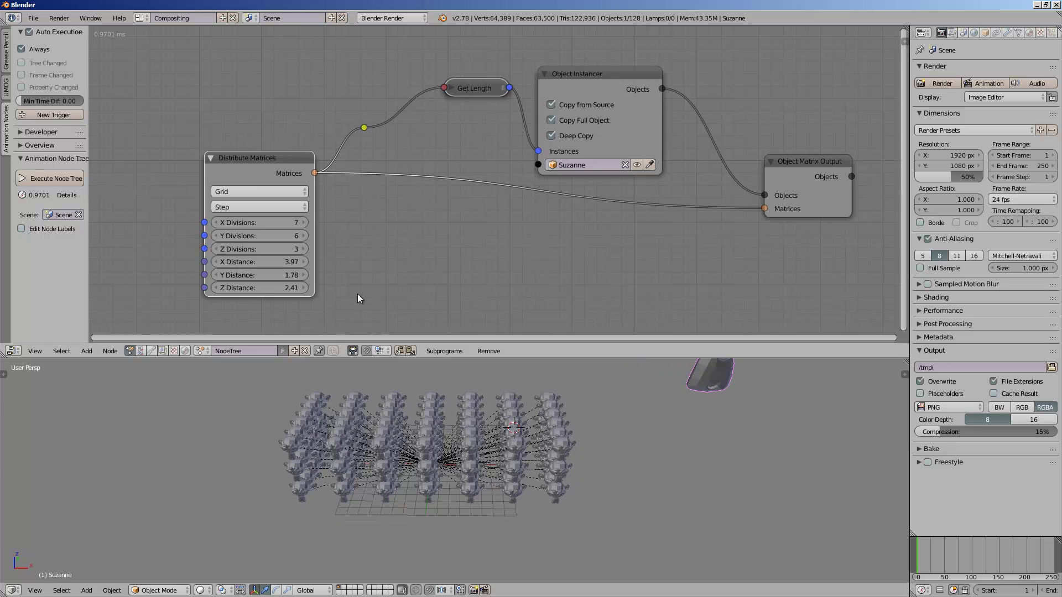
- Reposition the Distribute Matrices and Object Matrix Output nodes and inspect the monkey grid up close
{"action": "scroll", "coordinate": [325, 259], "scroll_direction": "down", "scroll_amount": 2}
{"action": "mouse_move", "coordinate": [269, 172]}
{"action": "left_mouse_down"}
{"action": "mouse_move", "coordinate": [262, 188]}
{"action": "mouse_move", "coordinate": [260, 162]}
{"action": "left_mouse_up"}
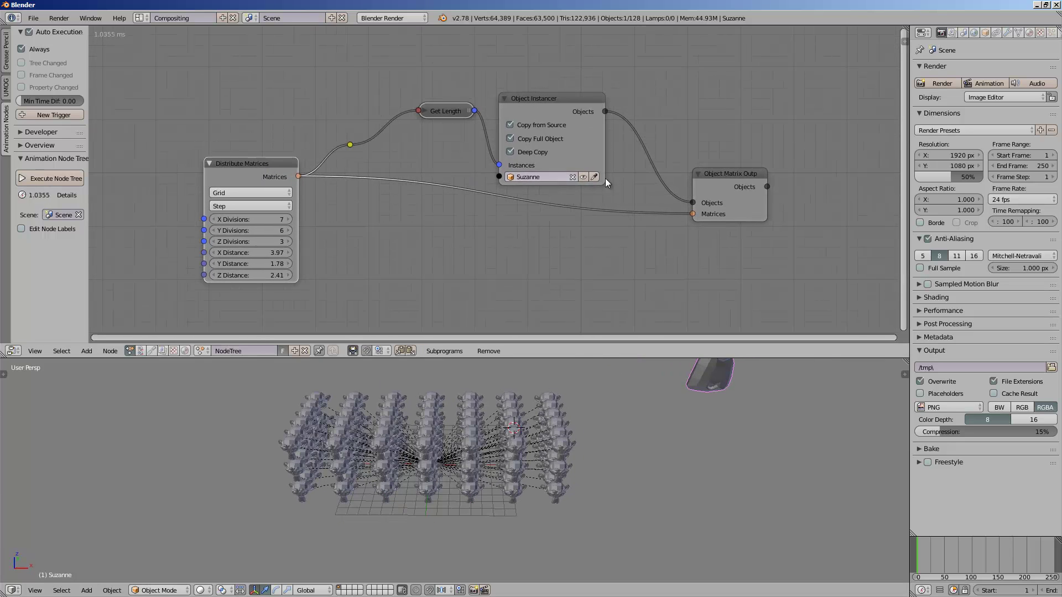
{"action": "left_click_drag", "start_coordinate": [712, 174], "coordinate": [684, 170]}
{"action": "left_click_drag", "start_coordinate": [270, 171], "coordinate": [261, 188]}
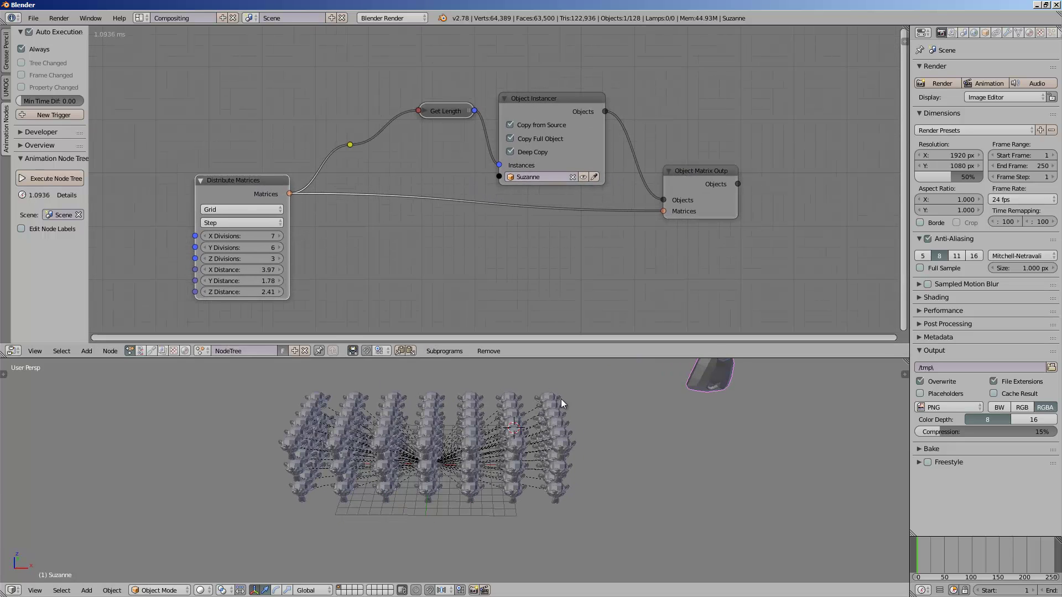
{"action": "scroll", "coordinate": [542, 404], "scroll_direction": "up", "scroll_amount": 1}
{"action": "middle_click_drag", "start_coordinate": [519, 406], "coordinate": [482, 424]}
{"action": "scroll", "coordinate": [481, 424], "scroll_direction": "up", "scroll_amount": 3}
{"action": "middle_click_drag", "start_coordinate": [407, 481], "coordinate": [449, 446]}
{"action": "scroll", "coordinate": [456, 452], "scroll_direction": "down", "scroll_amount": 1}
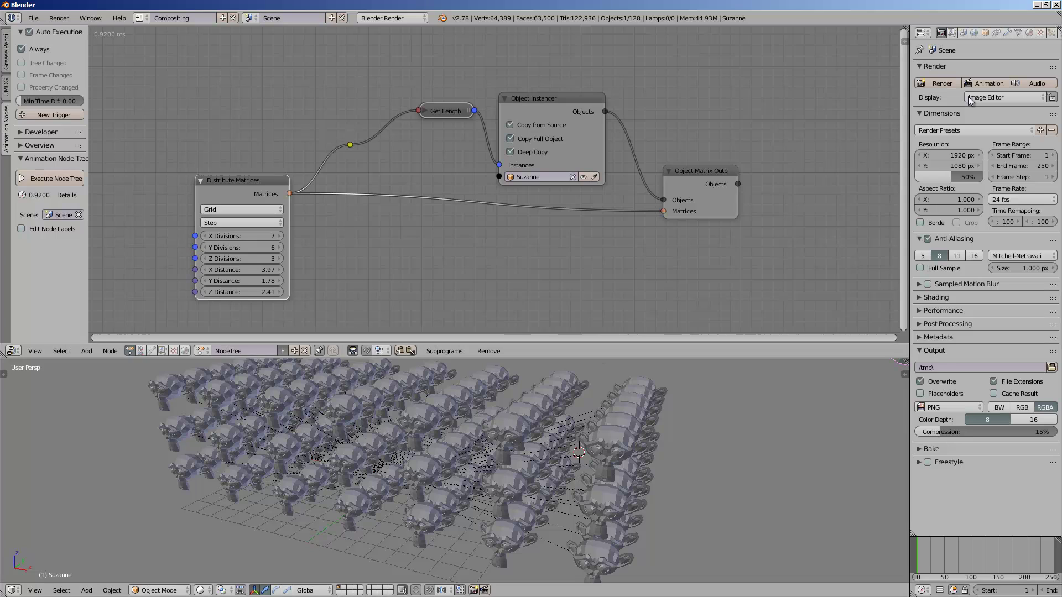
- Split the Properties editor in two and turn its upper half into an Outliner
{"action": "left_click_drag", "start_coordinate": [1058, 26], "coordinate": [1048, 204]}
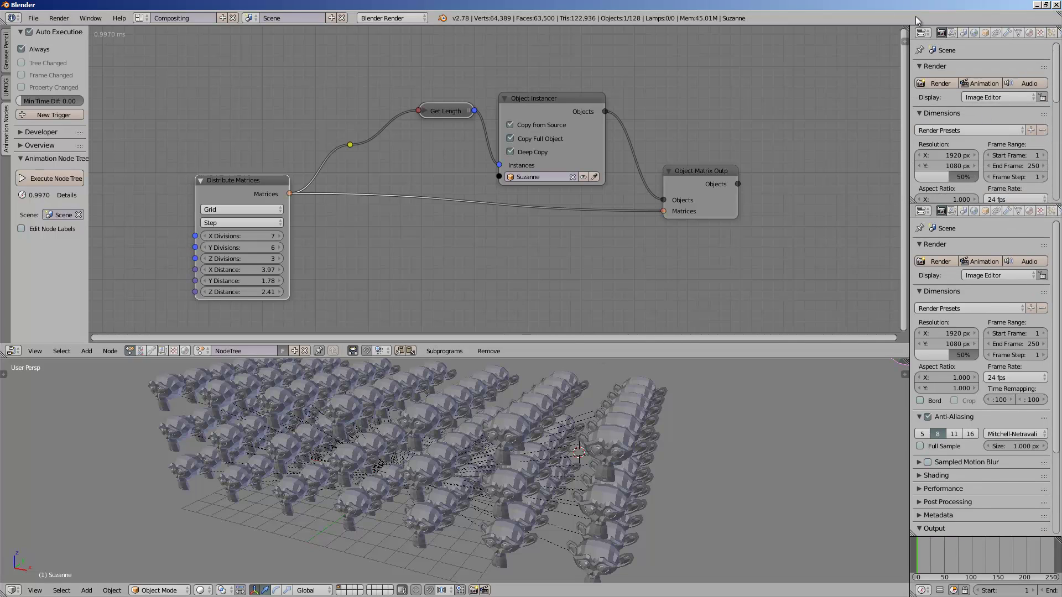
{"action": "left_click", "coordinate": [921, 32]}
{"action": "left_click", "coordinate": [942, 211]}
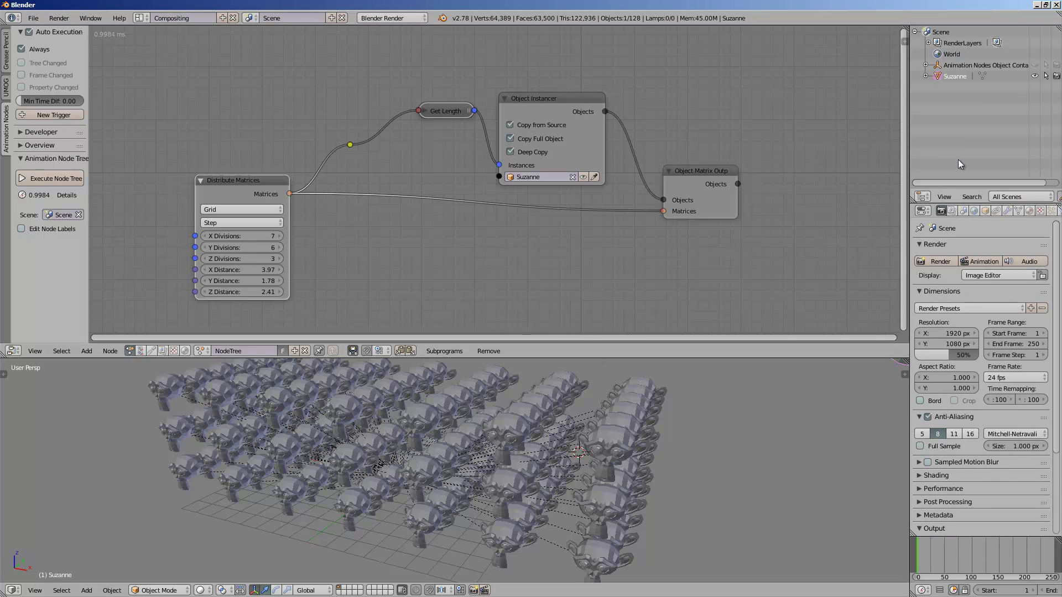
- Check the Animation Nodes Object Container's contents in the Outliner and select the container
{"action": "left_click", "coordinate": [925, 65]}
{"action": "left_click", "coordinate": [925, 65]}
{"action": "left_click", "coordinate": [960, 65]}
{"action": "scroll", "coordinate": [638, 384], "scroll_direction": "down", "scroll_amount": 3}
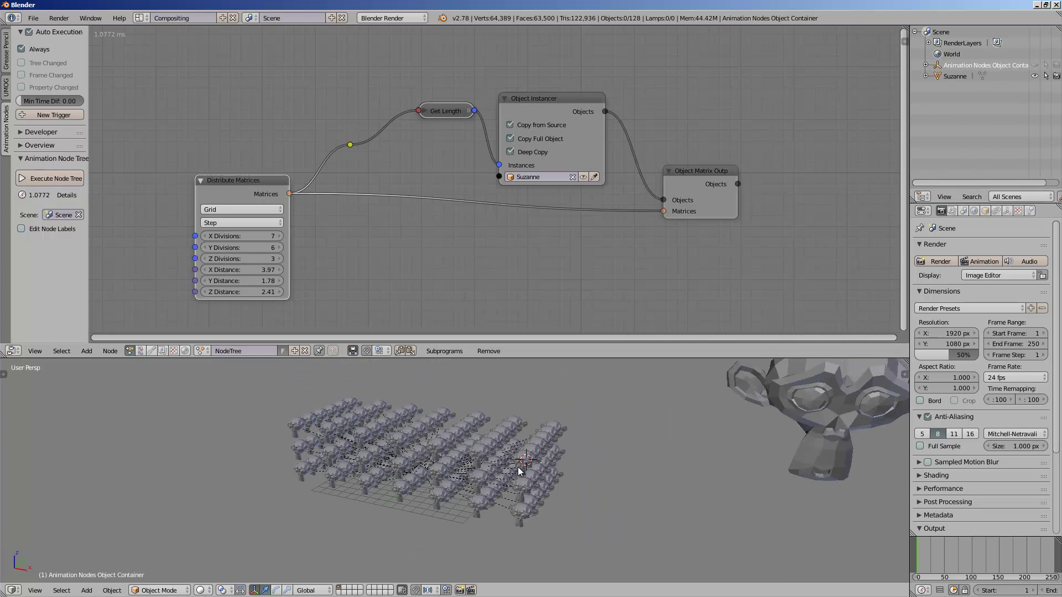
- Examine the Relationship Lines option in the 3D view's display settings, leaving the settings closed
{"action": "scroll", "coordinate": [518, 471], "scroll_direction": "up", "scroll_amount": 8}
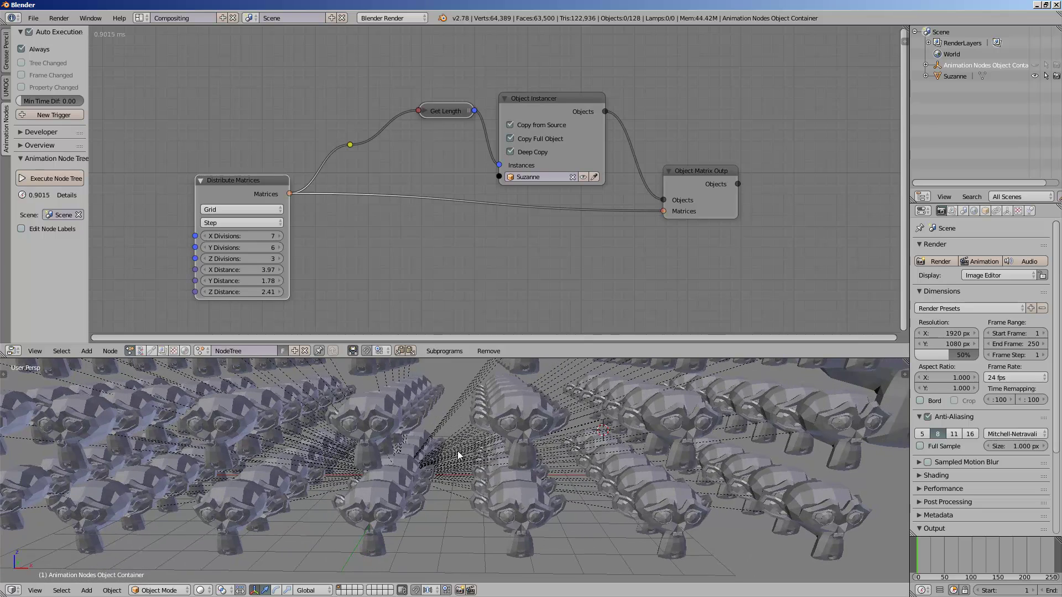
{"action": "left_click", "coordinate": [901, 372]}
{"action": "scroll", "coordinate": [855, 469], "scroll_direction": "down", "scroll_amount": 8}
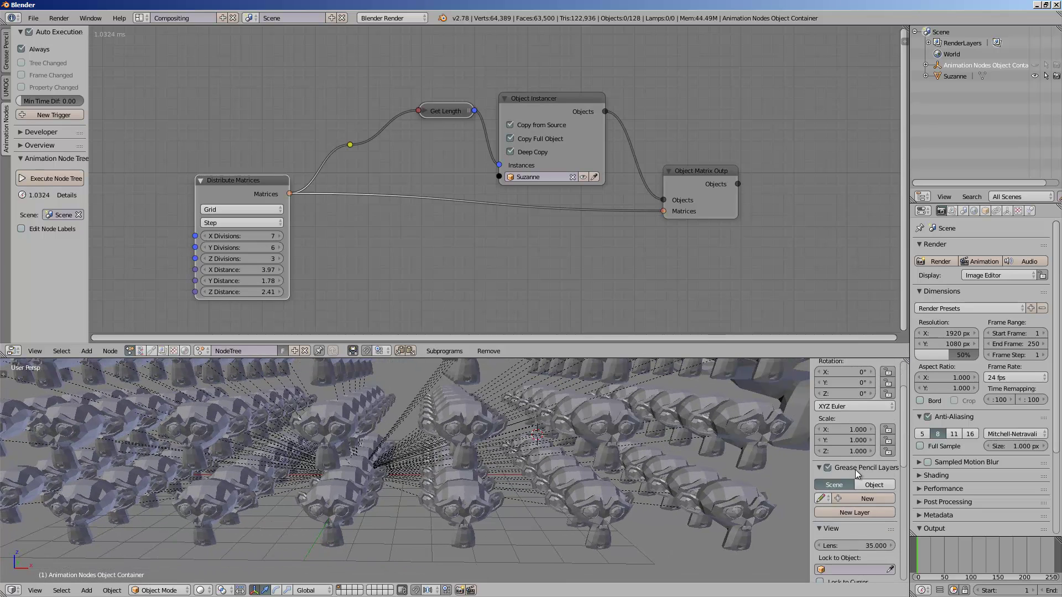
{"action": "scroll", "coordinate": [859, 496], "scroll_direction": "down", "scroll_amount": 4}
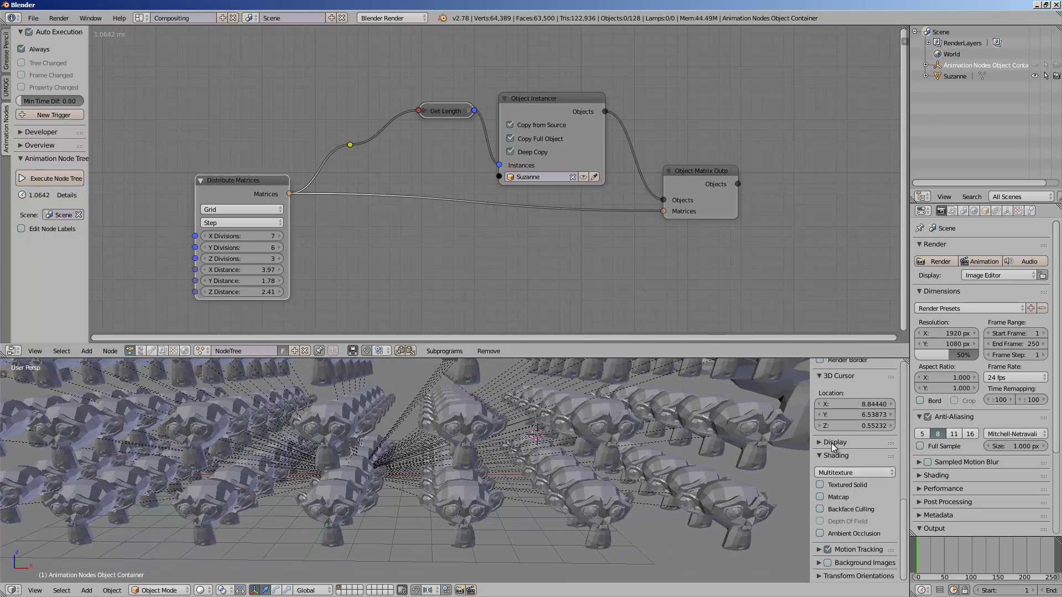
{"action": "left_click", "coordinate": [831, 442]}
{"action": "scroll", "coordinate": [846, 477], "scroll_direction": "down", "scroll_amount": 2}
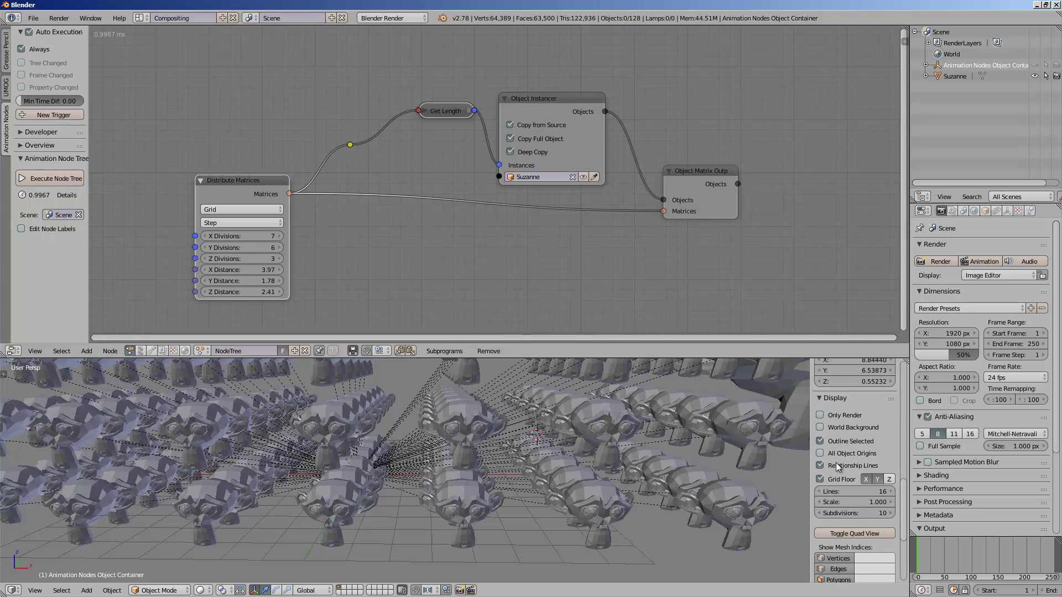
{"action": "left_click_drag", "start_coordinate": [810, 423], "coordinate": [878, 421]}
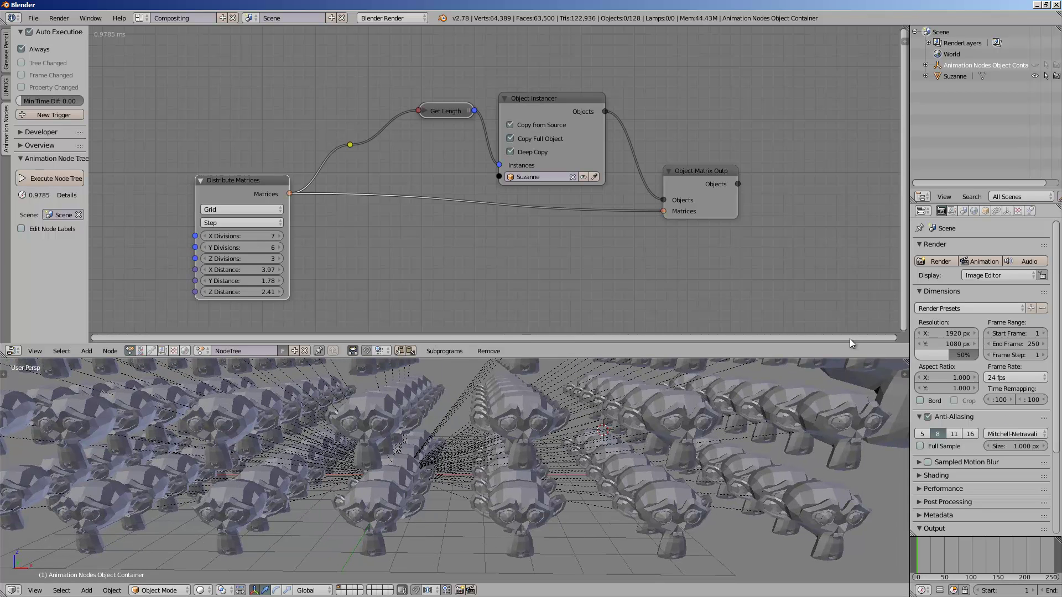
- Move the Object Instancer node slightly closer to the Object Matrix Output node
{"action": "scroll", "coordinate": [523, 144], "scroll_direction": "up", "scroll_amount": 1}
{"action": "left_click_drag", "start_coordinate": [558, 98], "coordinate": [579, 96]}
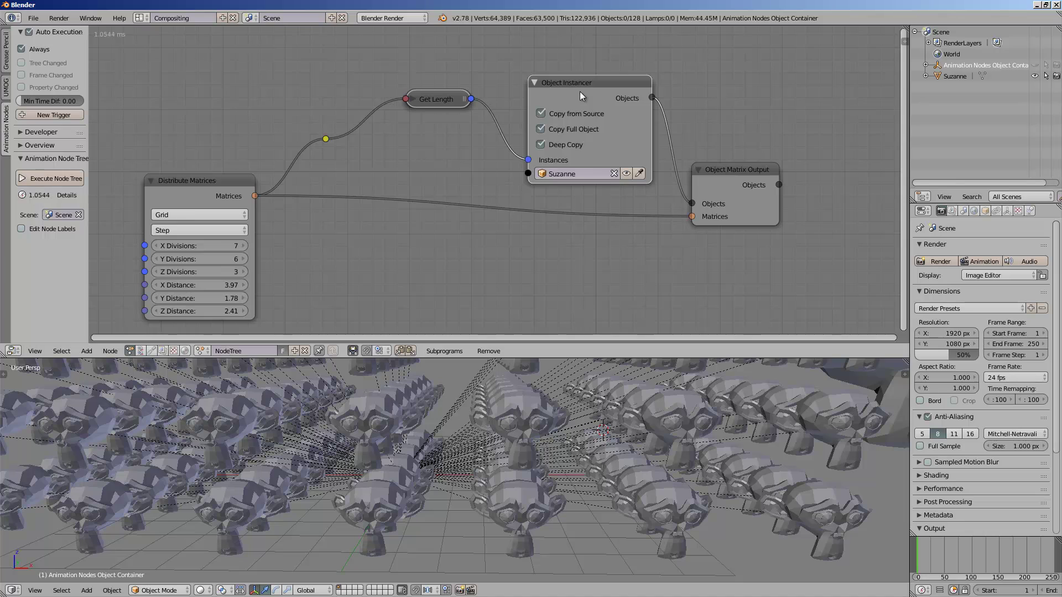
- Hide the relationship lines through the Object Instancer node's advanced settings and view the monkey grid from another angle
{"action": "key", "text": "u"}
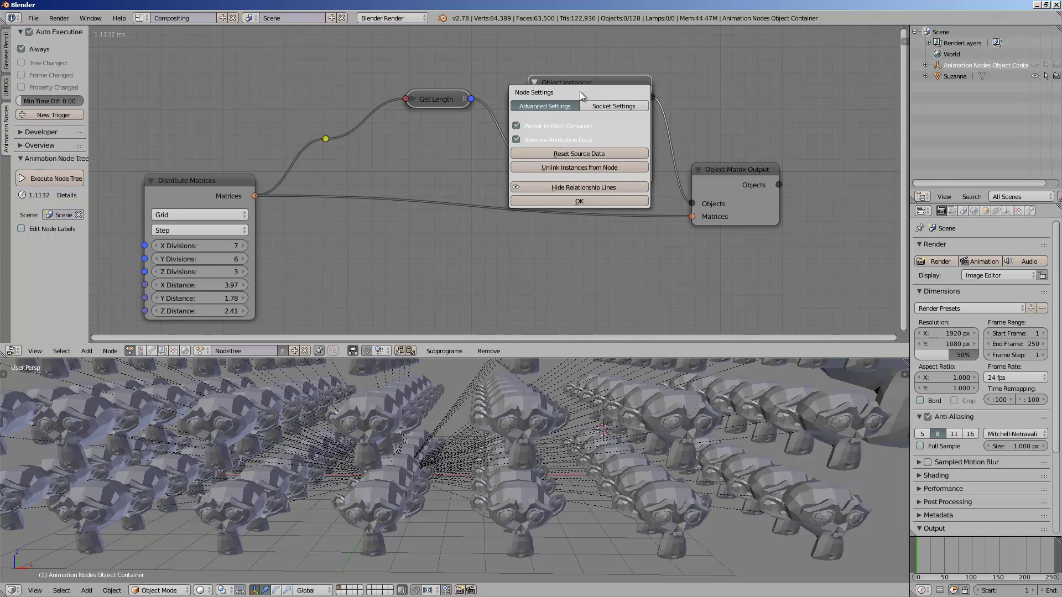
{"action": "left_click", "coordinate": [577, 187]}
{"action": "scroll", "coordinate": [569, 436], "scroll_direction": "down", "scroll_amount": 4}
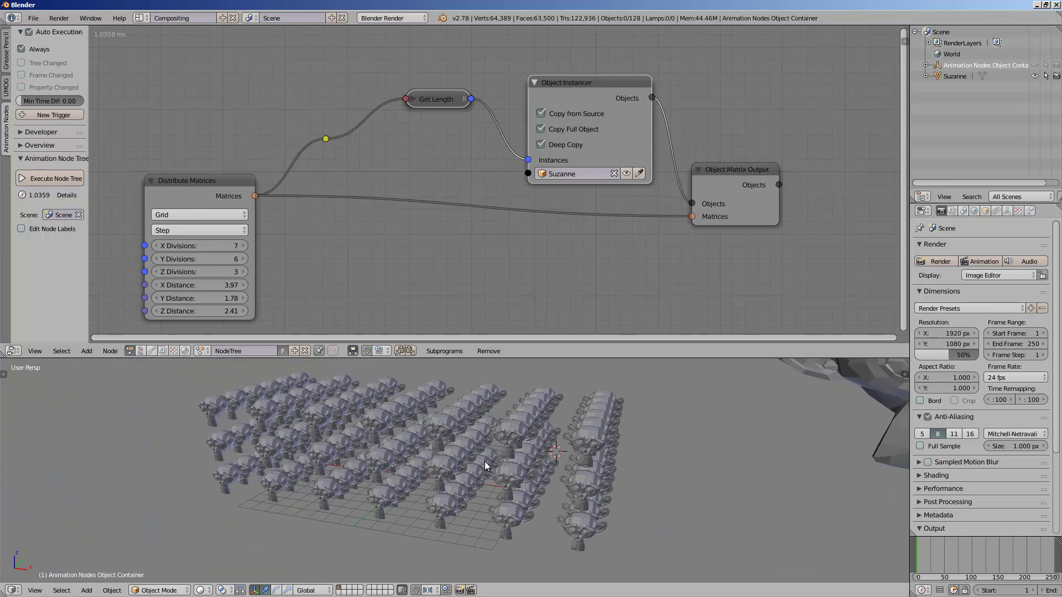
{"action": "middle_click_drag", "start_coordinate": [215, 263], "coordinate": [242, 257]}
{"action": "mouse_move", "coordinate": [506, 428]}
{"action": "middle_mouse_down"}
{"action": "mouse_move", "coordinate": [469, 431]}
{"action": "mouse_move", "coordinate": [493, 434]}
{"action": "middle_mouse_up"}
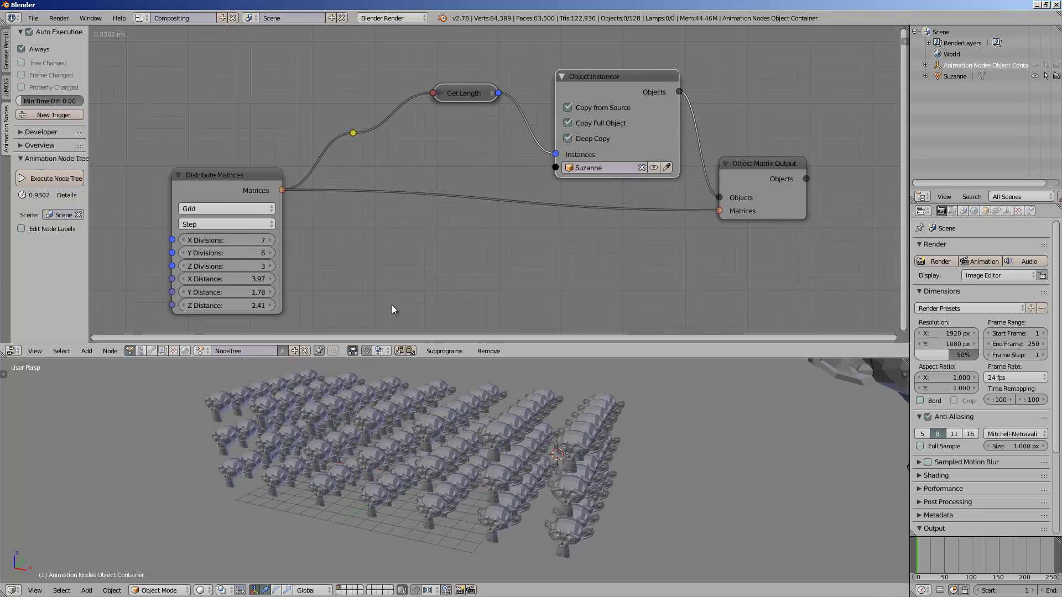
- Switch the Distribute Matrices node to Circle mode with an Amount of 17 and a Radius of 5.86
{"action": "middle_click_drag", "start_coordinate": [253, 208], "coordinate": [273, 207]}
{"action": "left_click", "coordinate": [270, 206]}
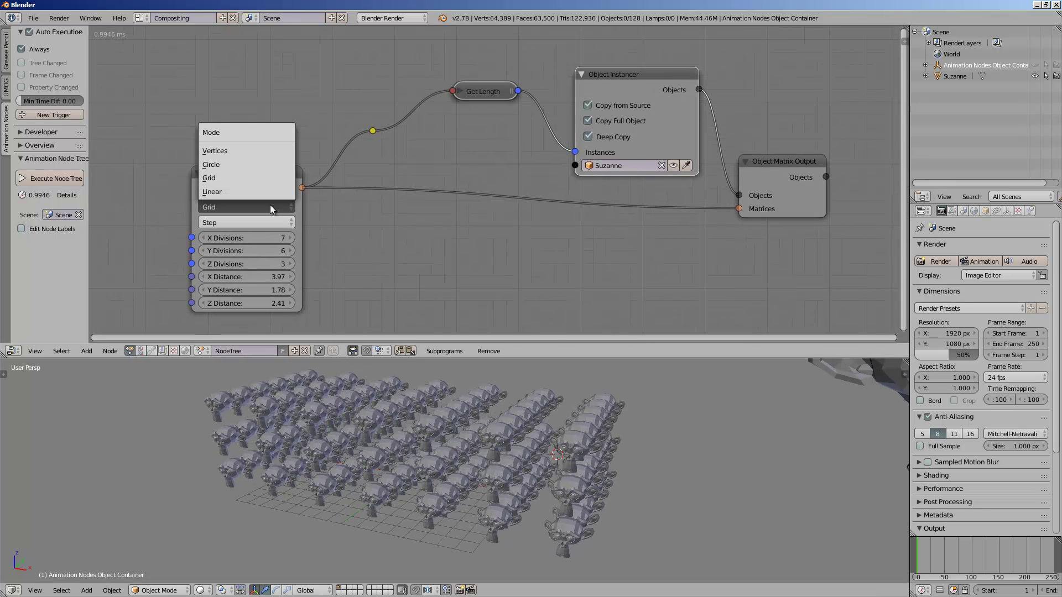
{"action": "left_click", "coordinate": [260, 164]}
{"action": "scroll", "coordinate": [453, 456], "scroll_direction": "up", "scroll_amount": 4}
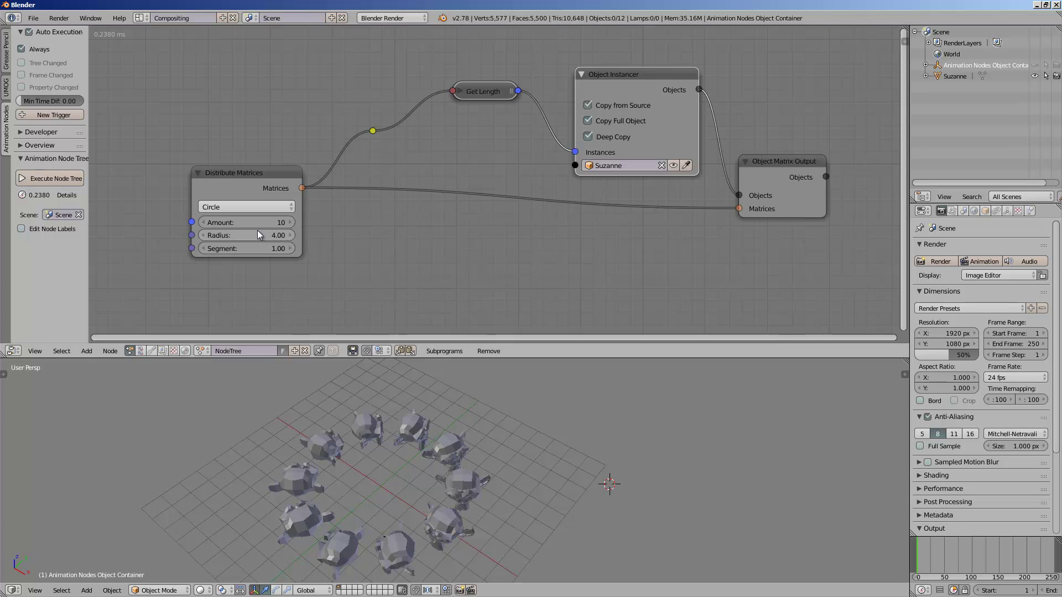
{"action": "mouse_move", "coordinate": [260, 222]}
{"action": "left_mouse_down"}
{"action": "mouse_move", "coordinate": [277, 220]}
{"action": "mouse_move", "coordinate": [267, 222]}
{"action": "mouse_move", "coordinate": [282, 235]}
{"action": "mouse_move", "coordinate": [263, 239]}
{"action": "left_mouse_up"}
{"action": "scroll", "coordinate": [489, 507], "scroll_direction": "up", "scroll_amount": 2}
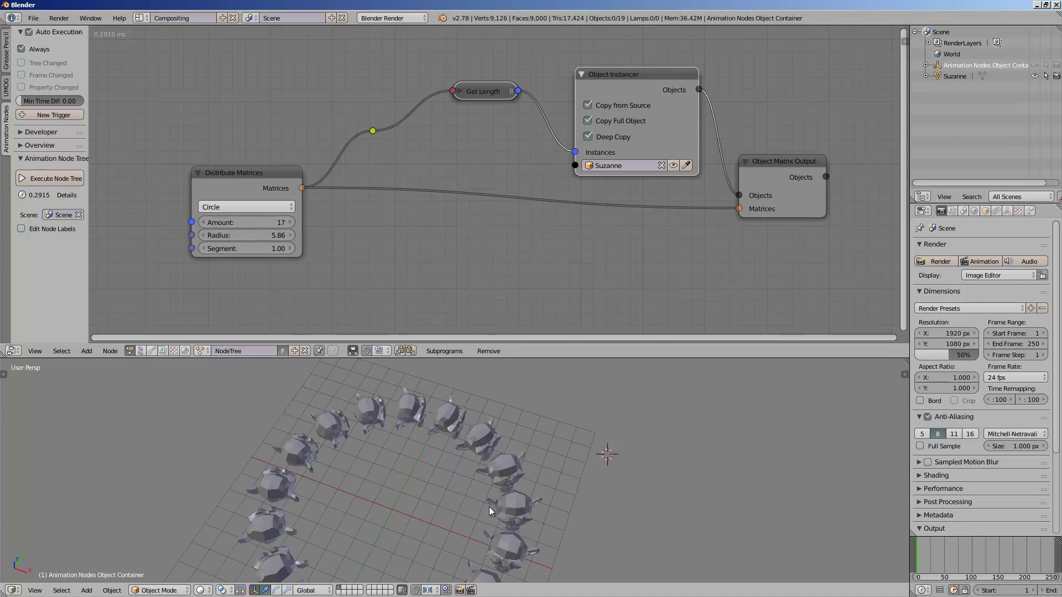
{"action": "middle_click_drag", "start_coordinate": [489, 507], "coordinate": [477, 473]}
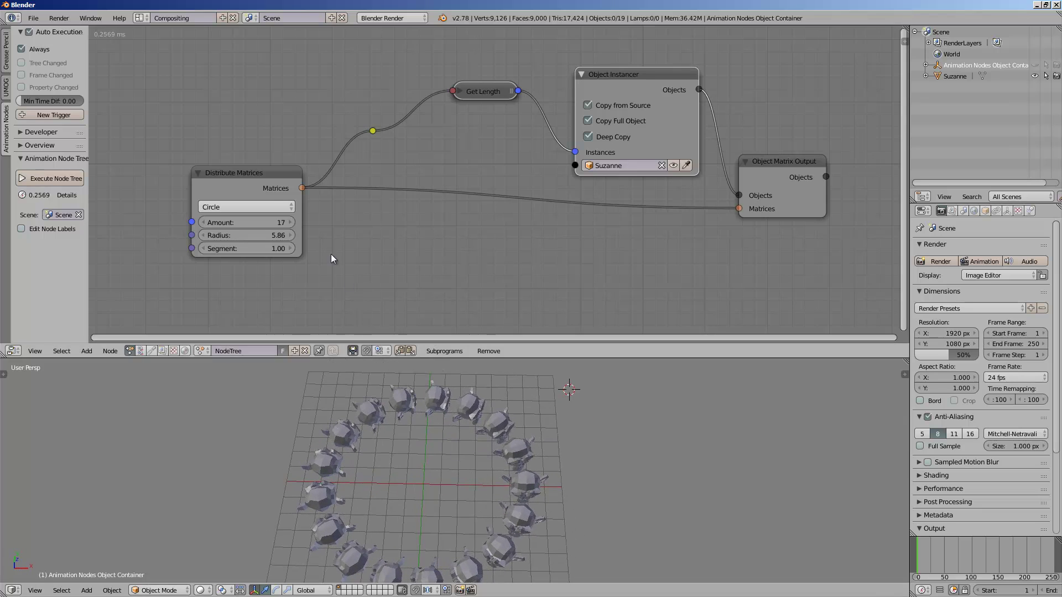
- Move the Distribute Matrices node slightly down and switch its mode to Vertices
{"action": "left_click_drag", "start_coordinate": [242, 200], "coordinate": [233, 222]}
{"action": "mouse_move", "coordinate": [434, 451]}
{"action": "middle_mouse_down"}
{"action": "mouse_move", "coordinate": [409, 439]}
{"action": "mouse_move", "coordinate": [427, 471]}
{"action": "middle_mouse_up"}
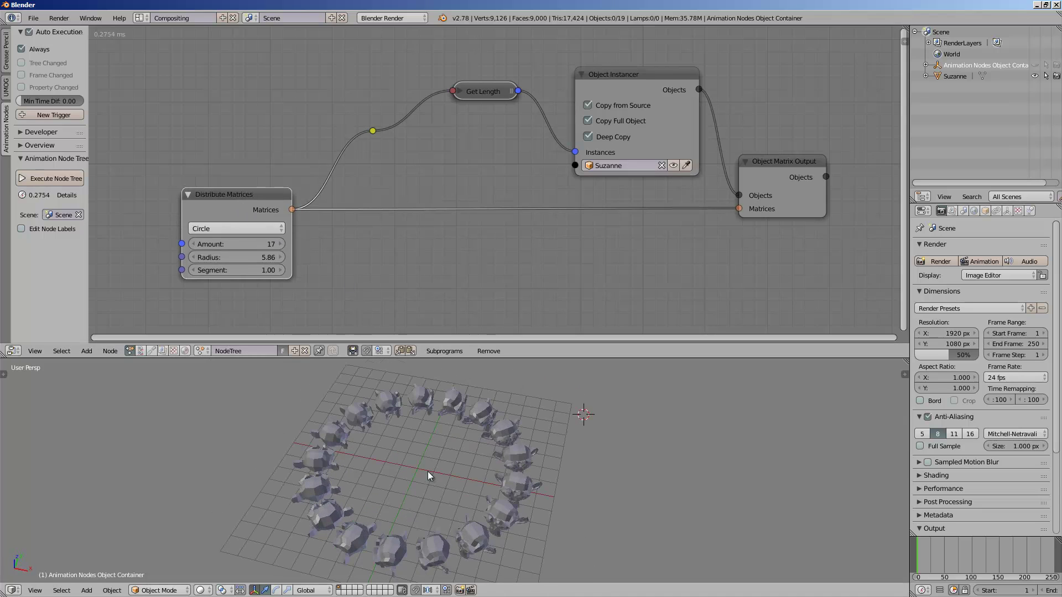
{"action": "middle_click_drag", "start_coordinate": [491, 440], "coordinate": [416, 422]}
{"action": "left_click", "coordinate": [237, 227]}
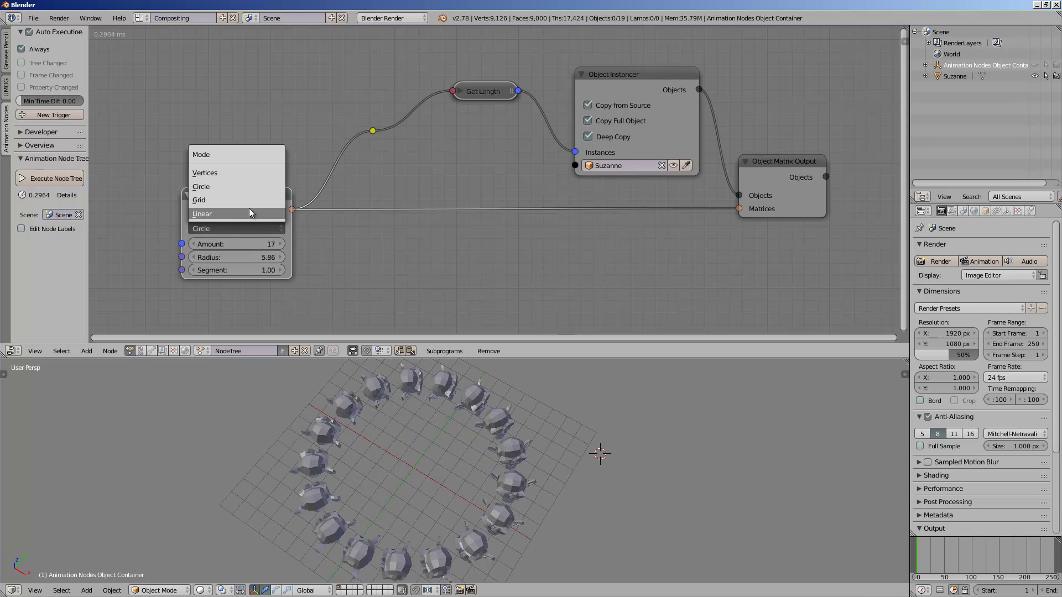
{"action": "left_click", "coordinate": [235, 175]}
{"action": "middle_click_drag", "start_coordinate": [249, 294], "coordinate": [396, 281]}
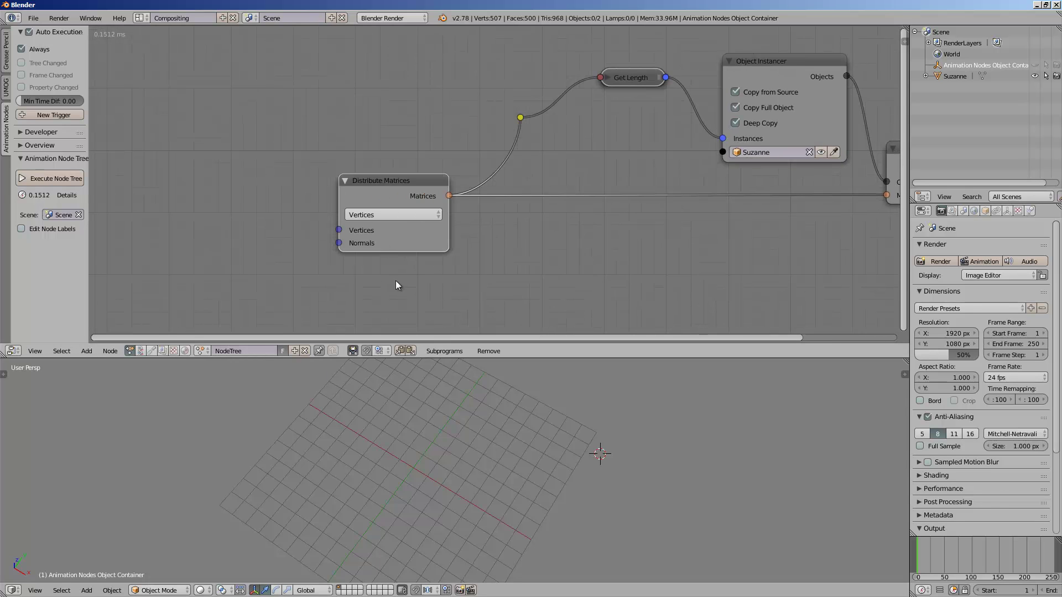
- Add an ico sphere mesh, place it at the grid's centre and enlarge it to about four times its size
{"action": "middle_click_drag", "start_coordinate": [425, 437], "coordinate": [411, 417]}
{"action": "key", "text": "shift+a"}
{"action": "mouse_move", "coordinate": [410, 417]}
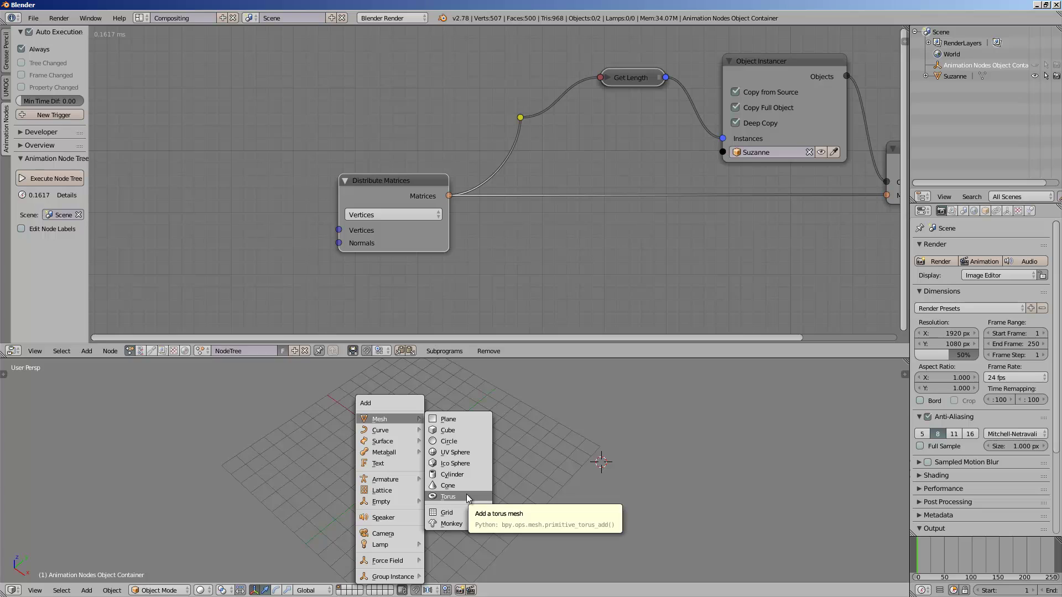
{"action": "left_click", "coordinate": [466, 463]}
{"action": "key", "text": "g"}
{"action": "left_click", "coordinate": [434, 466]}
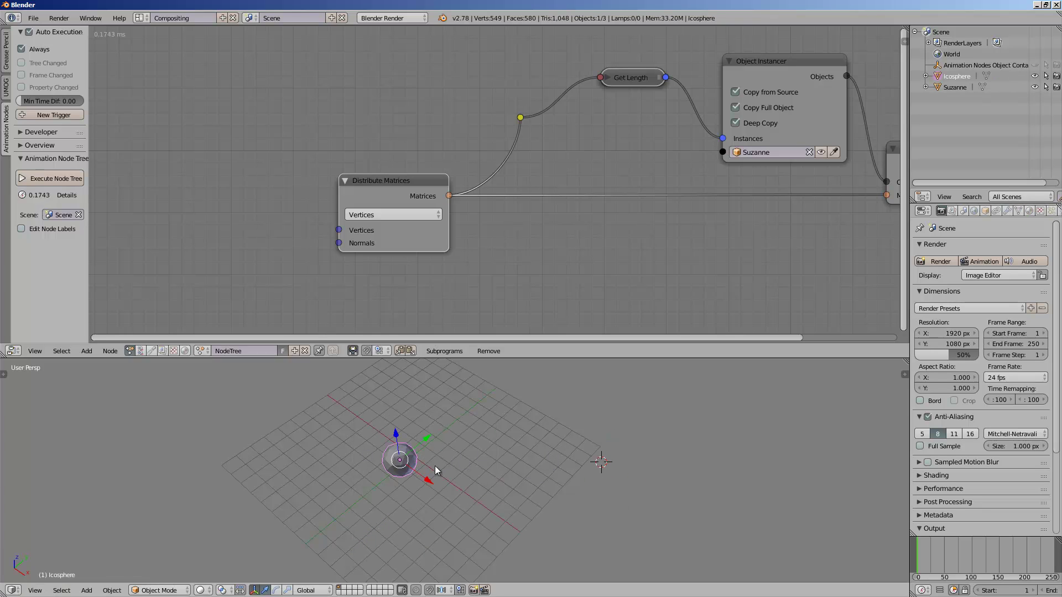
{"action": "key", "text": "s"}
{"action": "left_click", "coordinate": [313, 345]}
- Add an Object Mesh Data node using the Icosphere and link its Vertex Locations to the Distribute Matrices node's Vertices input
{"action": "middle_click_drag", "start_coordinate": [198, 199], "coordinate": [252, 176]}
{"action": "key", "text": "shift+a"}
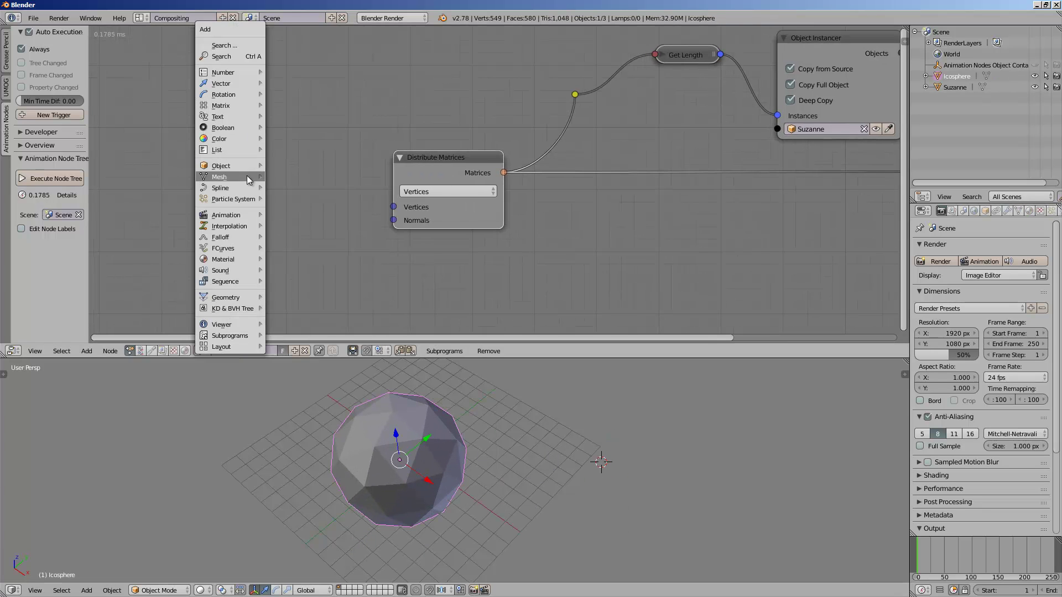
{"action": "left_click", "coordinate": [320, 178]}
{"action": "left_click", "coordinate": [211, 178]}
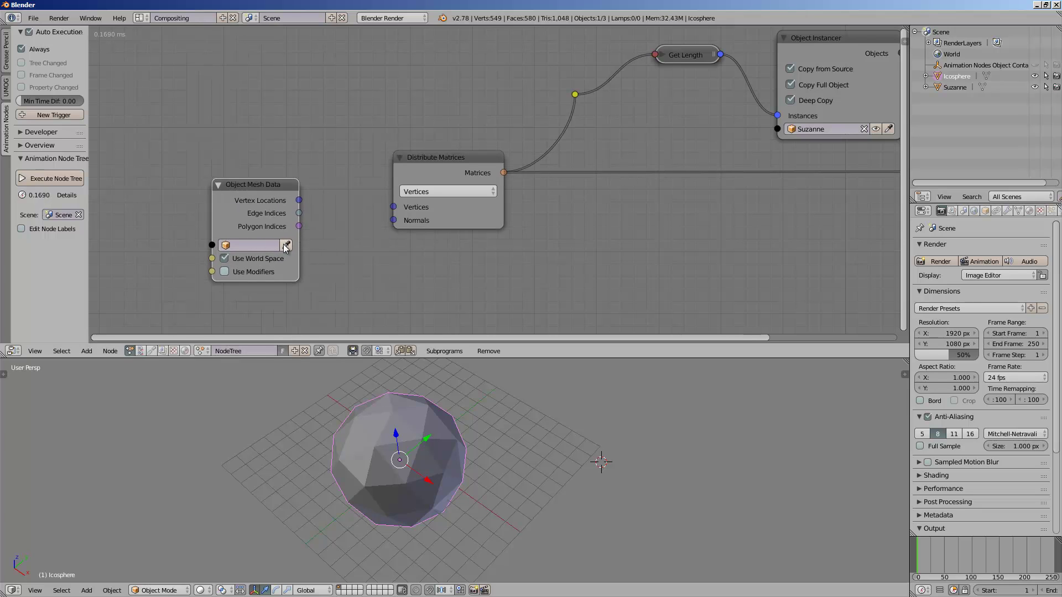
{"action": "left_click", "coordinate": [286, 246]}
{"action": "left_click", "coordinate": [360, 431]}
{"action": "left_click_drag", "start_coordinate": [299, 200], "coordinate": [393, 207]}
- Test moving the icosphere in the 3D view and rotate it freely with its monkey instances attached
{"action": "middle_click_drag", "start_coordinate": [493, 433], "coordinate": [551, 444]}
{"action": "key", "text": "g"}
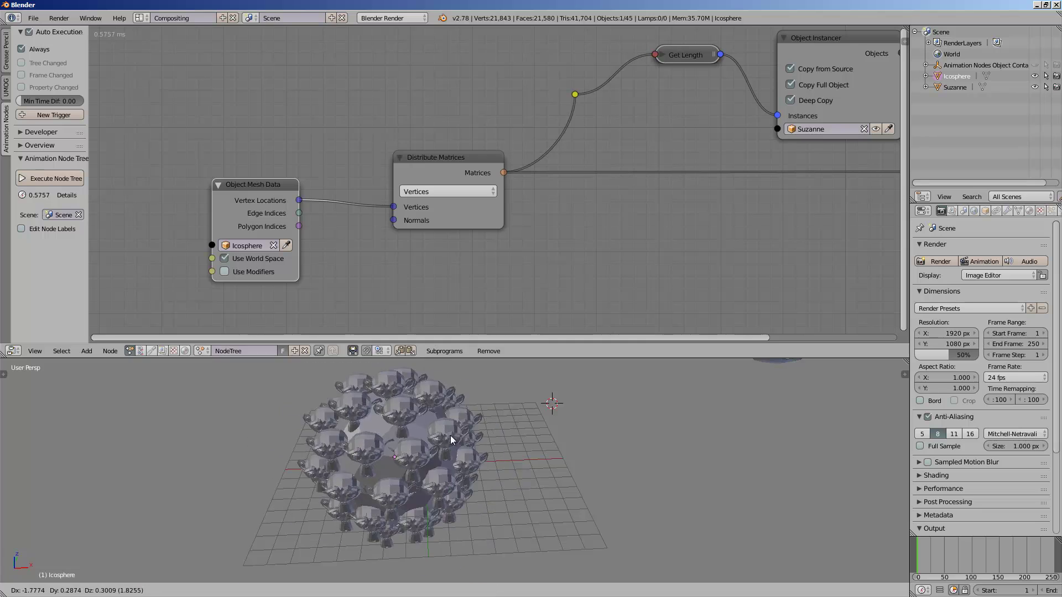
{"action": "key", "text": "r"}
{"action": "key", "text": "r"}
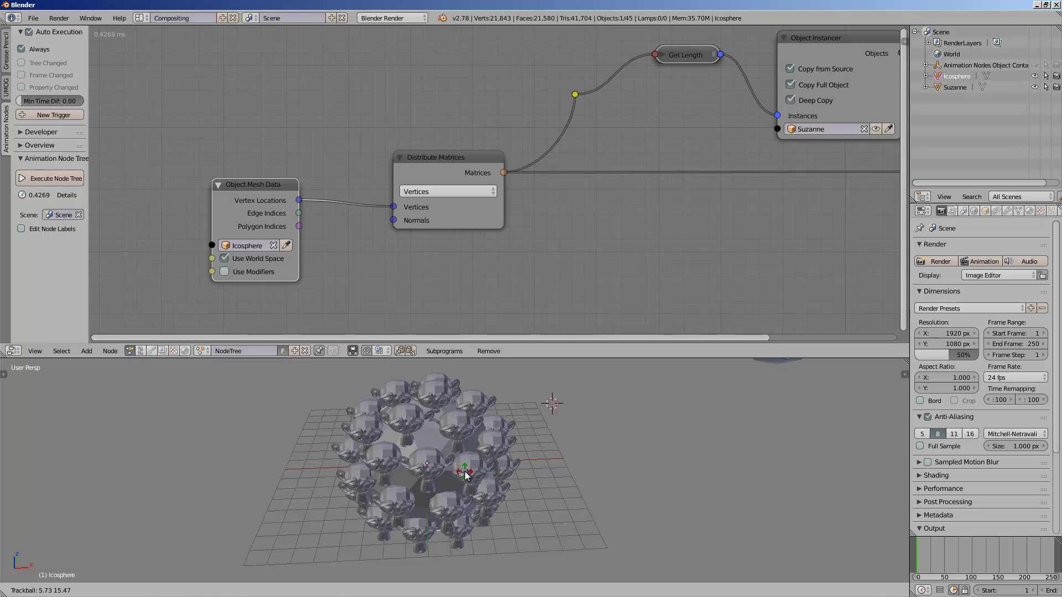
{"action": "left_click", "coordinate": [443, 431]}
- Move the Object Mesh Data node further from Distribute Matrices and try linking Vertex Locations to the Normals input
{"action": "scroll", "coordinate": [396, 244], "scroll_direction": "up", "scroll_amount": 1}
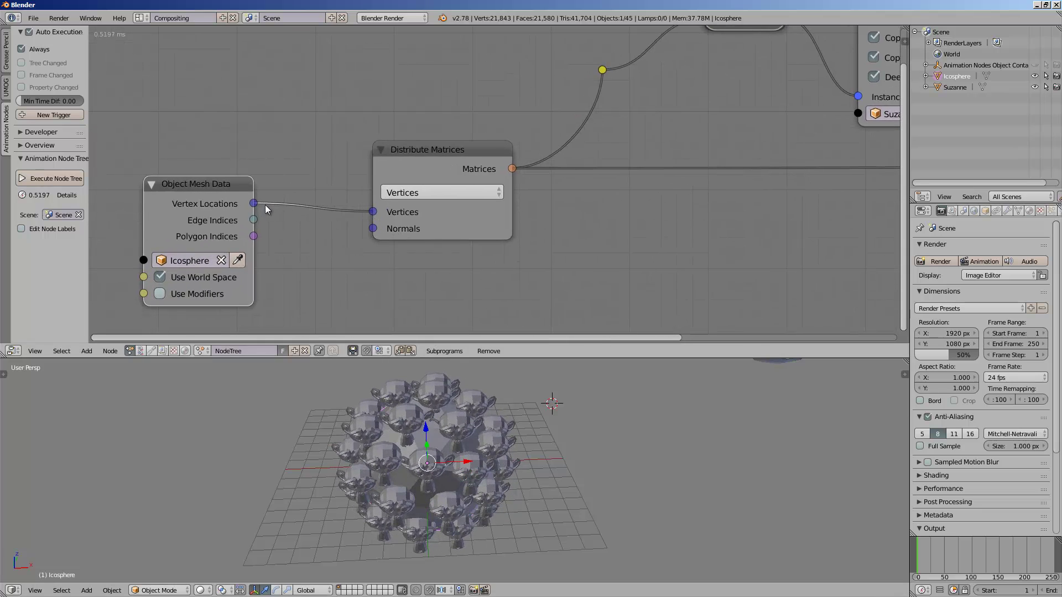
{"action": "left_click_drag", "start_coordinate": [254, 203], "coordinate": [332, 235]}
{"action": "left_click_drag", "start_coordinate": [200, 184], "coordinate": [178, 184]}
{"action": "middle_click_drag", "start_coordinate": [263, 197], "coordinate": [325, 210]}
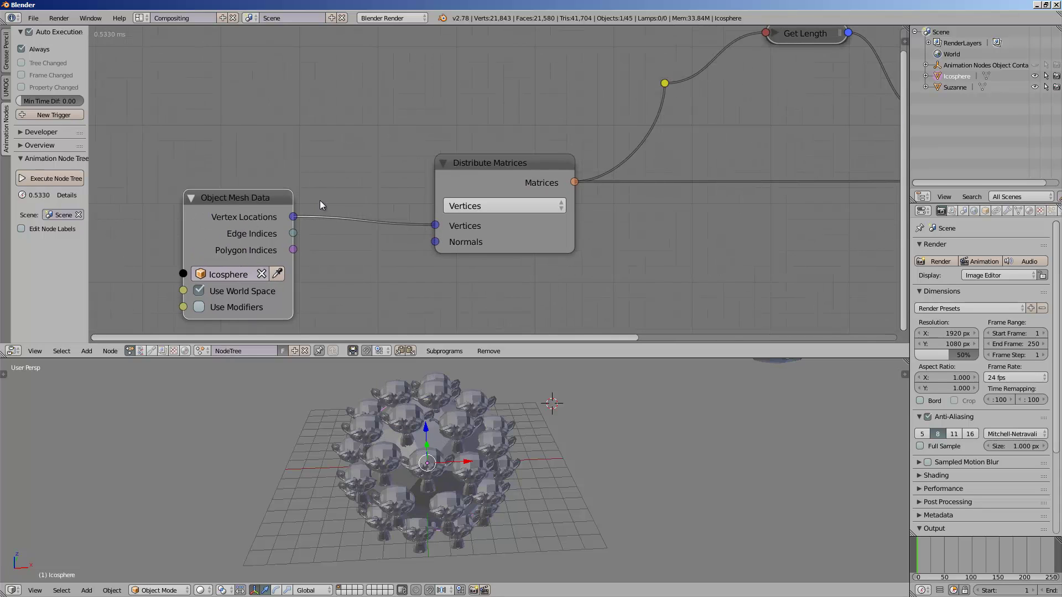
{"action": "left_click_drag", "start_coordinate": [247, 197], "coordinate": [270, 220]}
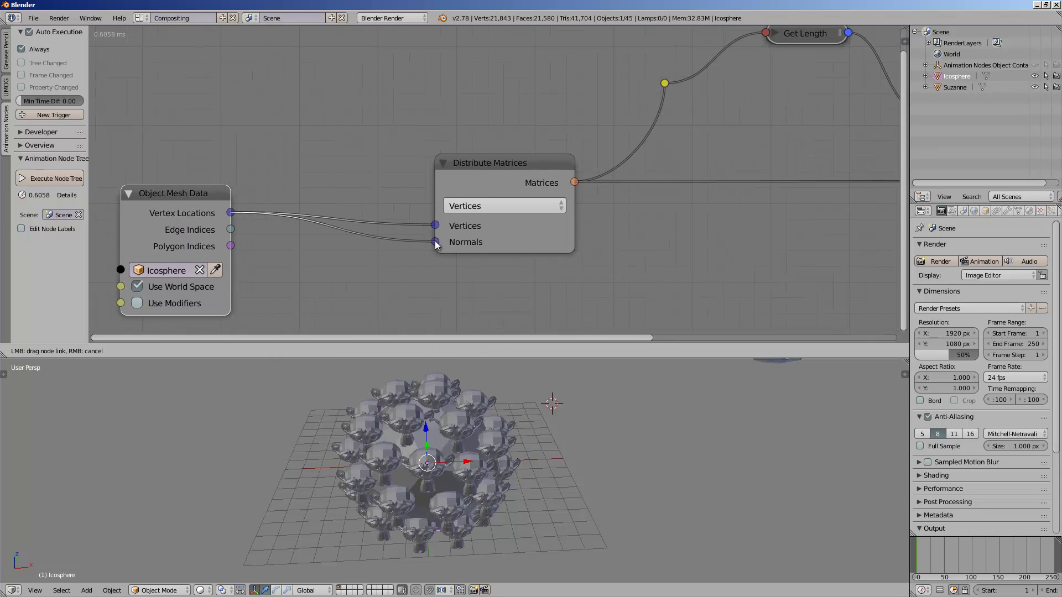
{"action": "left_click_drag", "start_coordinate": [435, 243], "coordinate": [396, 262]}
- Search the available Animation Nodes for "normal"
{"action": "key", "text": "shift+a"}
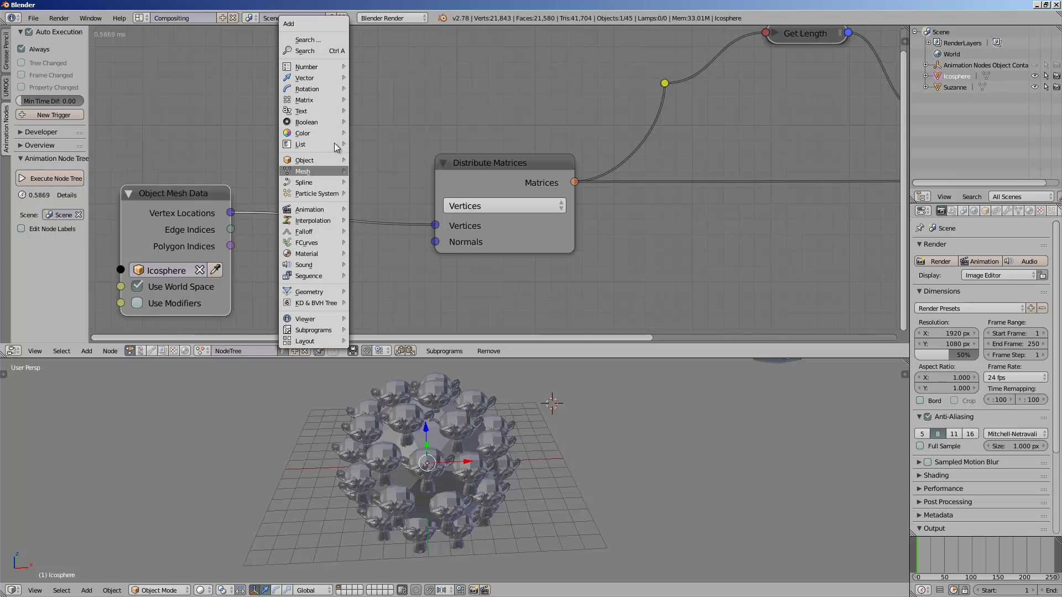
{"action": "left_click", "coordinate": [323, 50]}
{"action": "type", "text": "normal"}
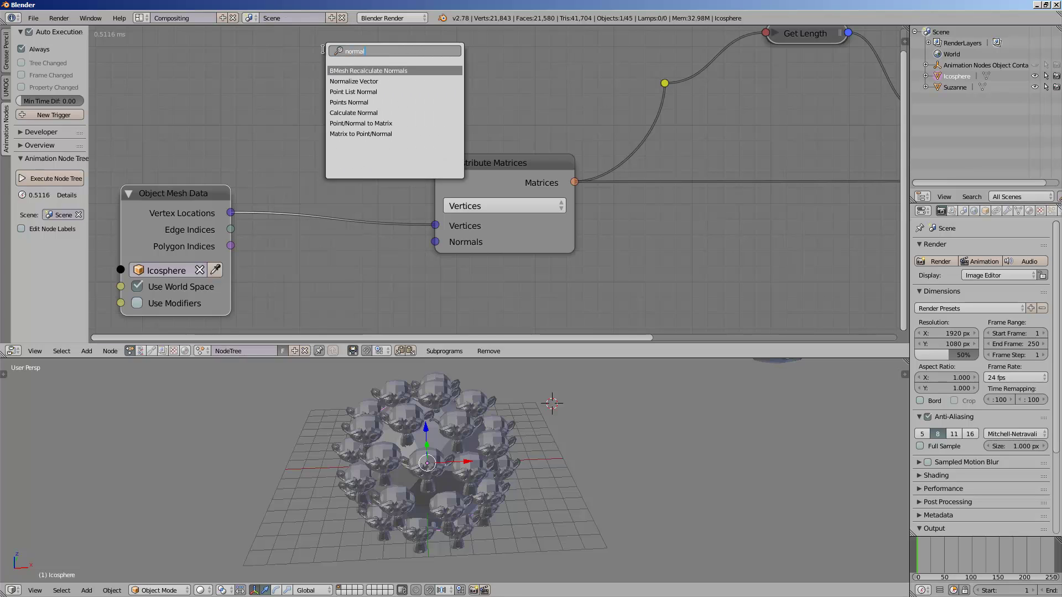
- Search the available nodes for "polygon" and "data me", and look through the matches for a source of mesh normals
{"action": "key", "text": "BackSpace"}
{"action": "key", "text": "BackSpace"}
{"action": "key", "text": "BackSpace"}
{"action": "key", "text": "BackSpace"}
{"action": "key", "text": "BackSpace"}
{"action": "key", "text": "BackSpace"}
{"action": "type", "text": "polygon"}
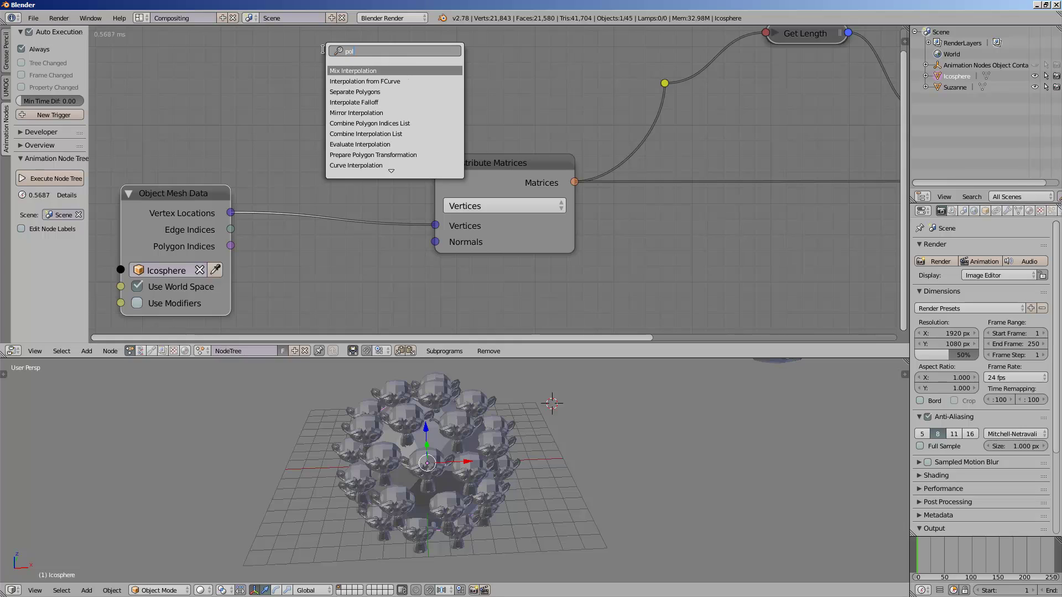
{"action": "key", "text": "Down"}
{"action": "key", "text": "Down"}
{"action": "key", "text": "Down"}
{"action": "key", "text": "Down"}
{"action": "key", "text": "Down"}
{"action": "key", "text": "Down"}
{"action": "key", "text": "Down"}
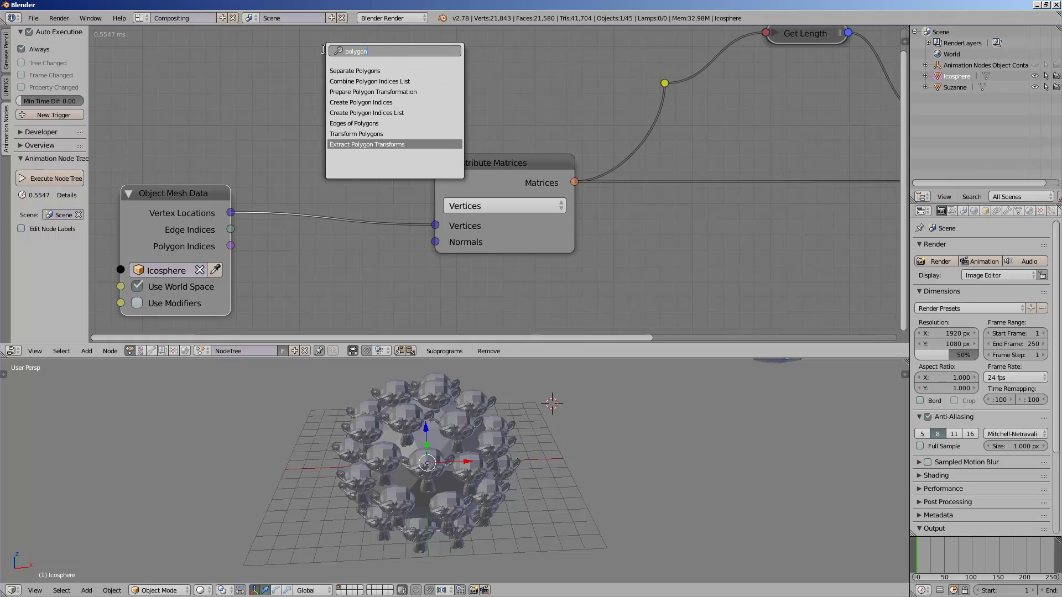
{"action": "key", "text": "Up"}
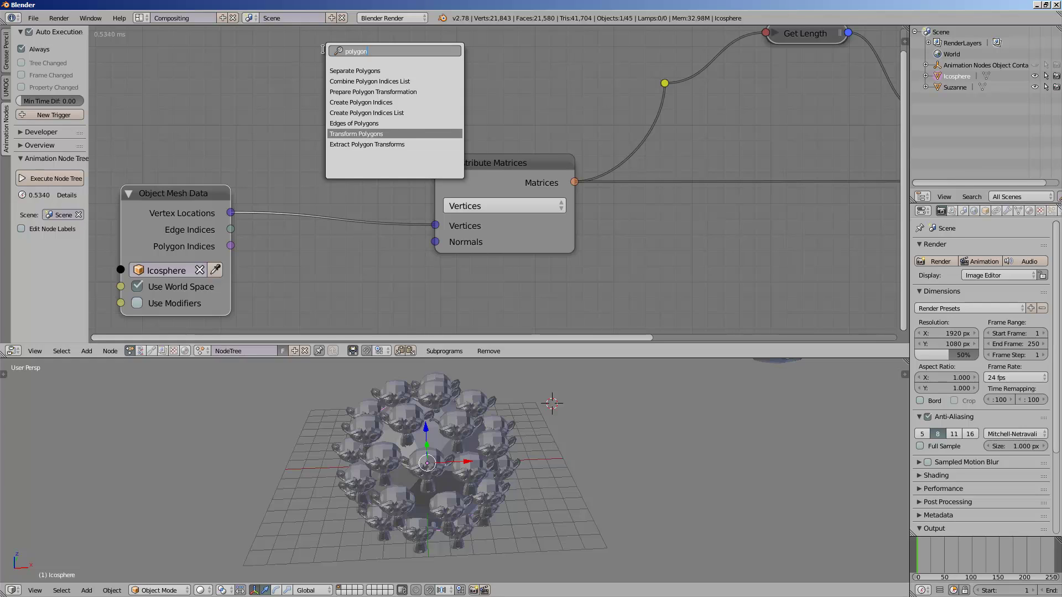
{"action": "key", "text": "Up"}
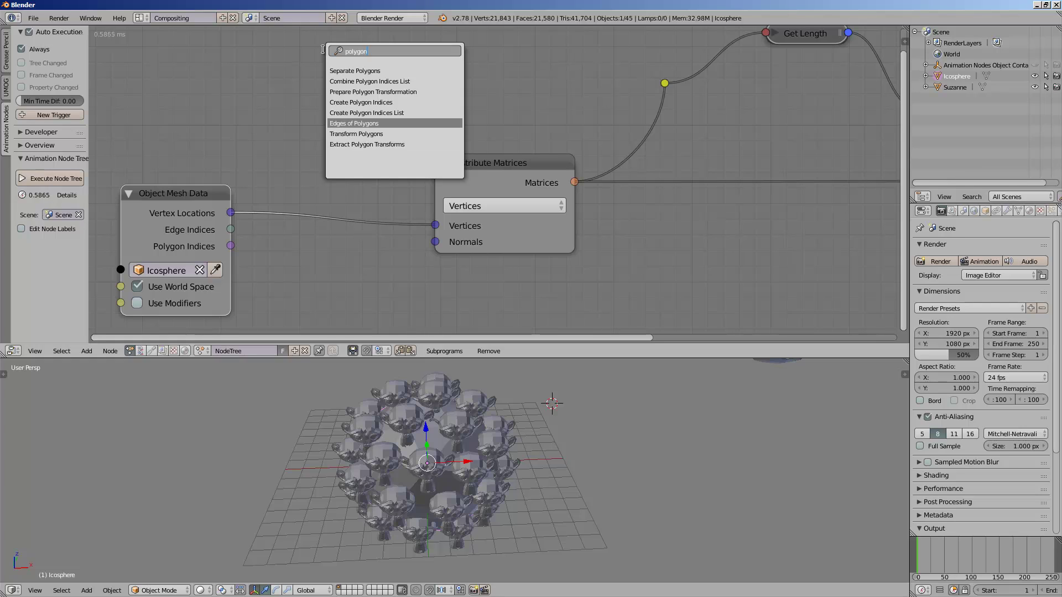
{"action": "key", "text": "Up"}
{"action": "key", "text": "Up"}
{"action": "key", "text": "Up"}
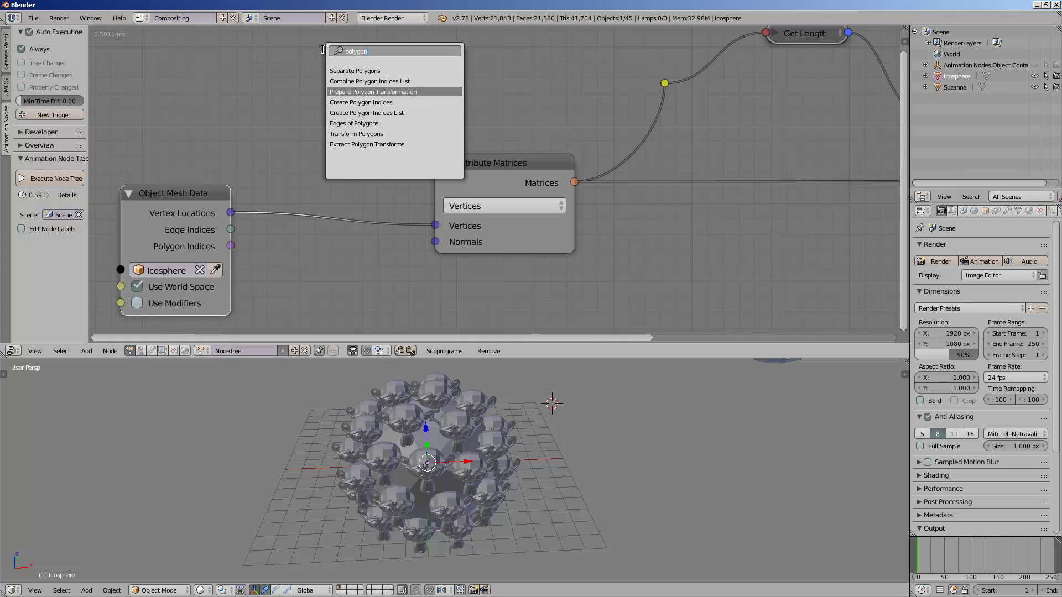
{"action": "type", "text": "data me"}
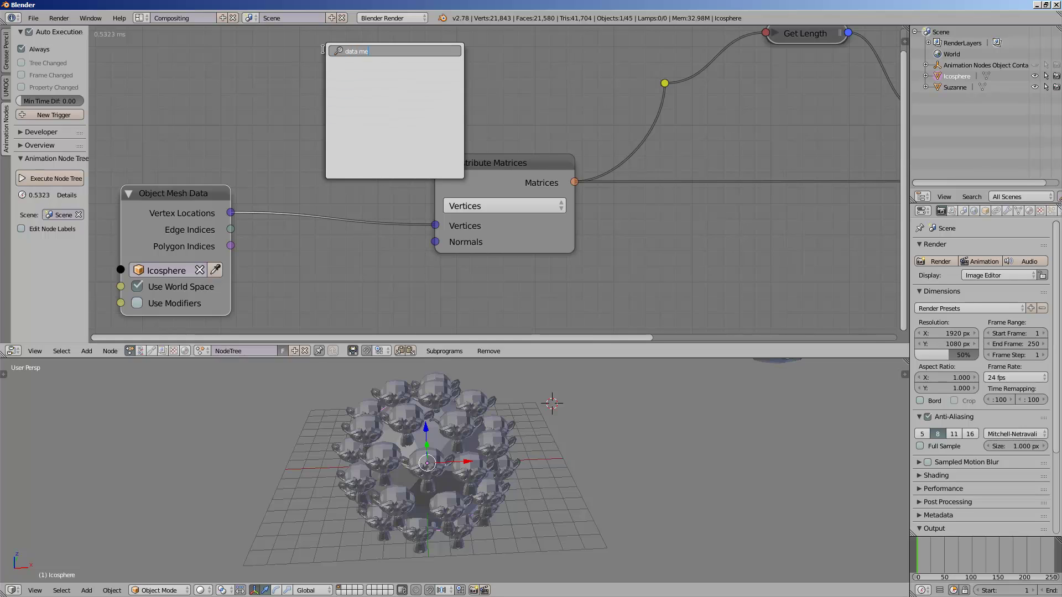
- Search the nodes for "normal" again and add a Point List Normal node above the Object Mesh Data node
{"action": "type", "text": "normal"}
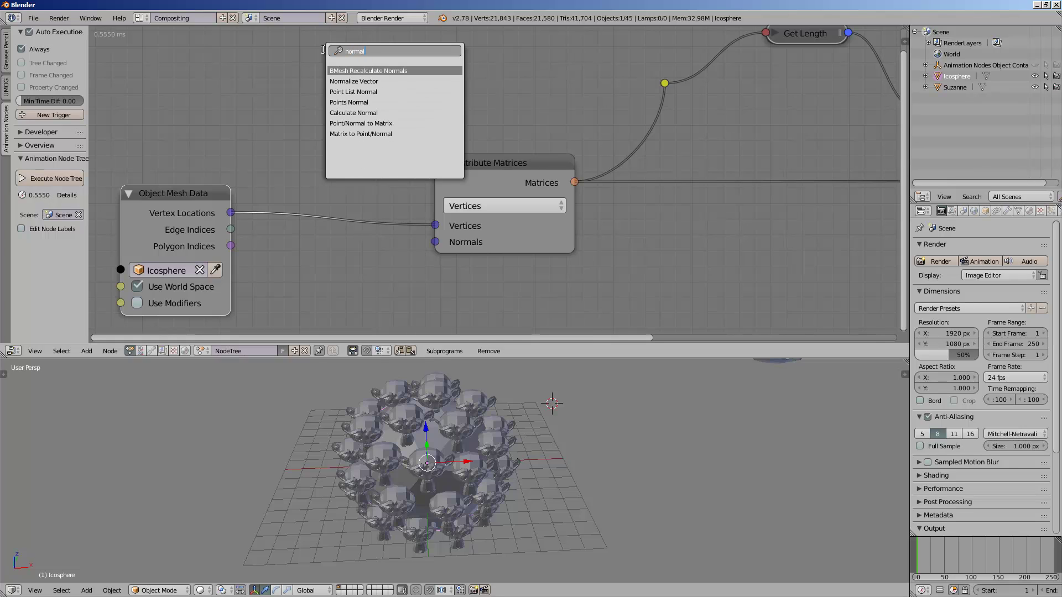
{"action": "key", "text": "Down"}
{"action": "key", "text": "Down"}
{"action": "key", "text": "Down"}
{"action": "key", "text": "Up"}
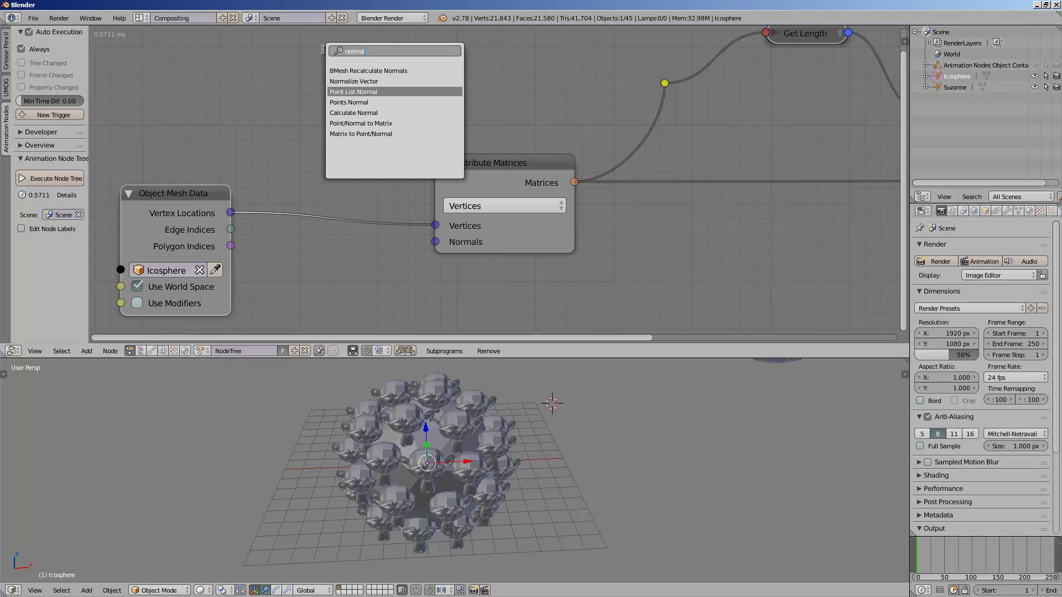
{"action": "key", "text": "Down"}
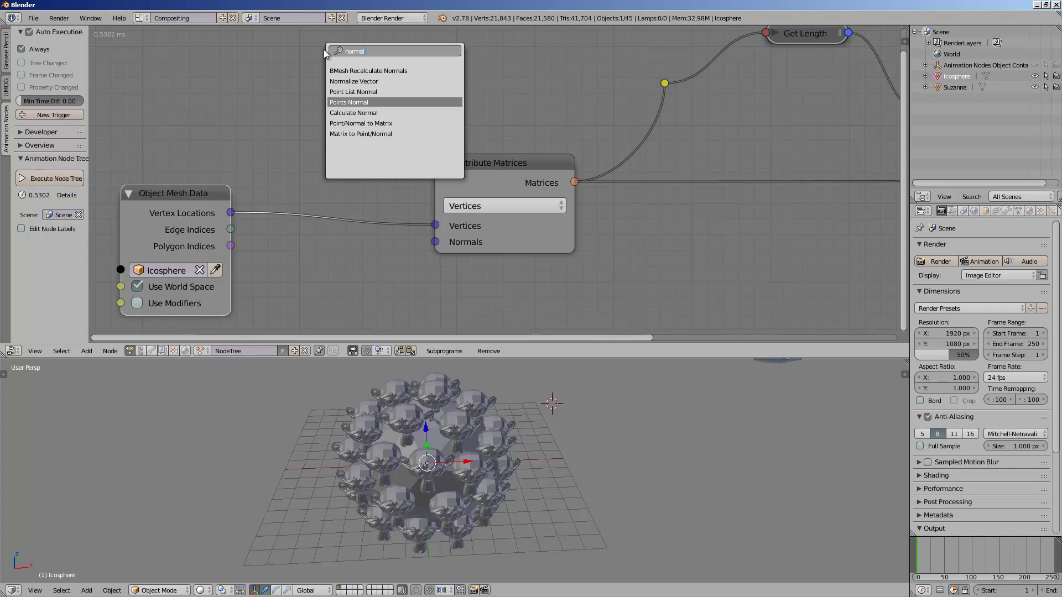
{"action": "key", "text": "Up"}
{"action": "key", "text": "Return"}
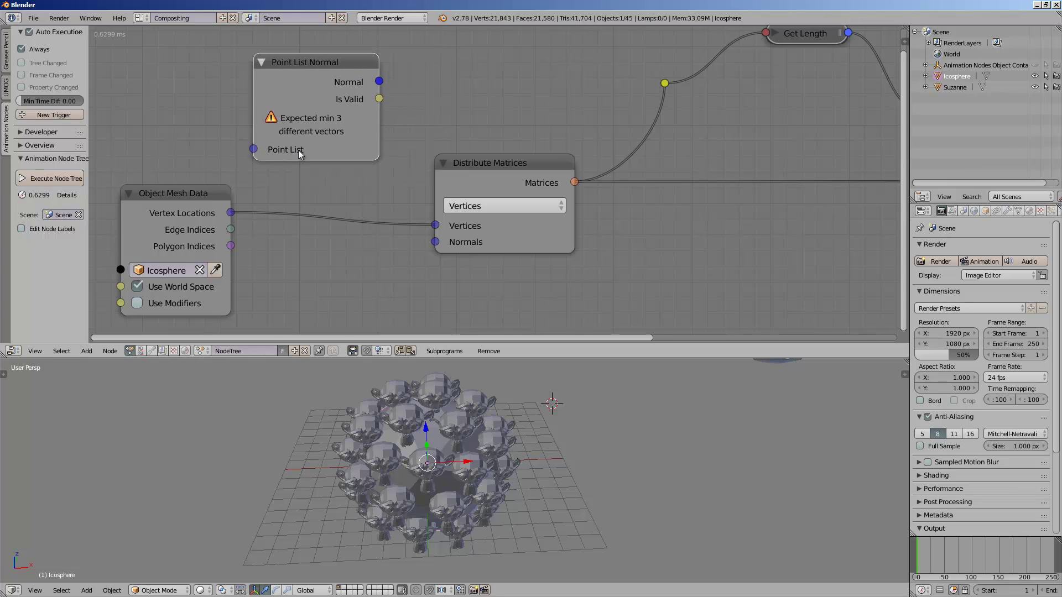
- Link Vertex Locations to the Point List input and try linking the Normal output to Distribute Matrices' Normals input
{"action": "left_click_drag", "start_coordinate": [230, 216], "coordinate": [254, 149]}
{"action": "left_click_drag", "start_coordinate": [379, 82], "coordinate": [416, 113]}
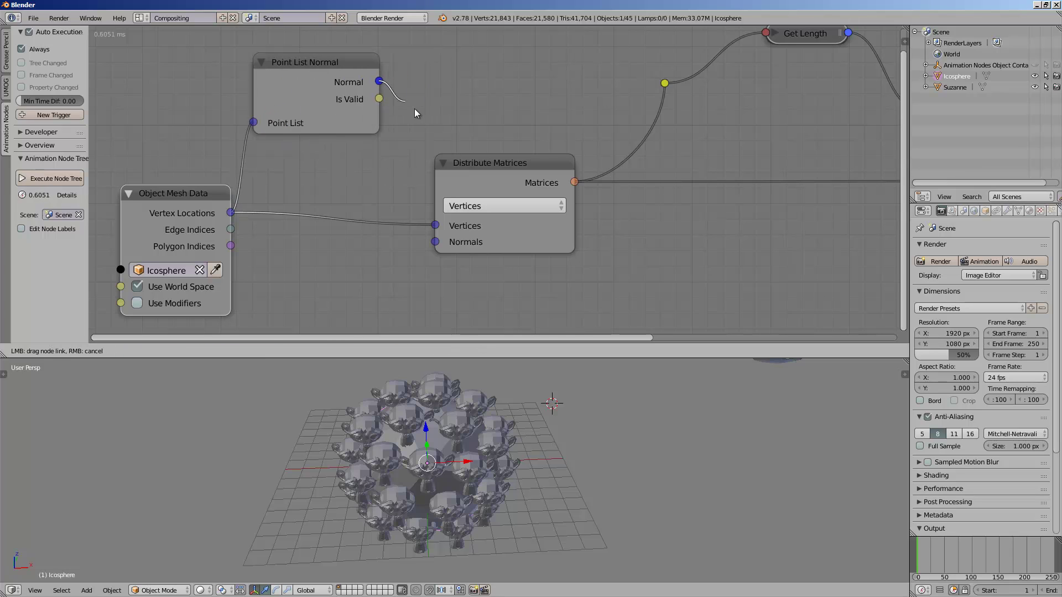
{"action": "left_click_drag", "start_coordinate": [418, 217], "coordinate": [418, 242]}
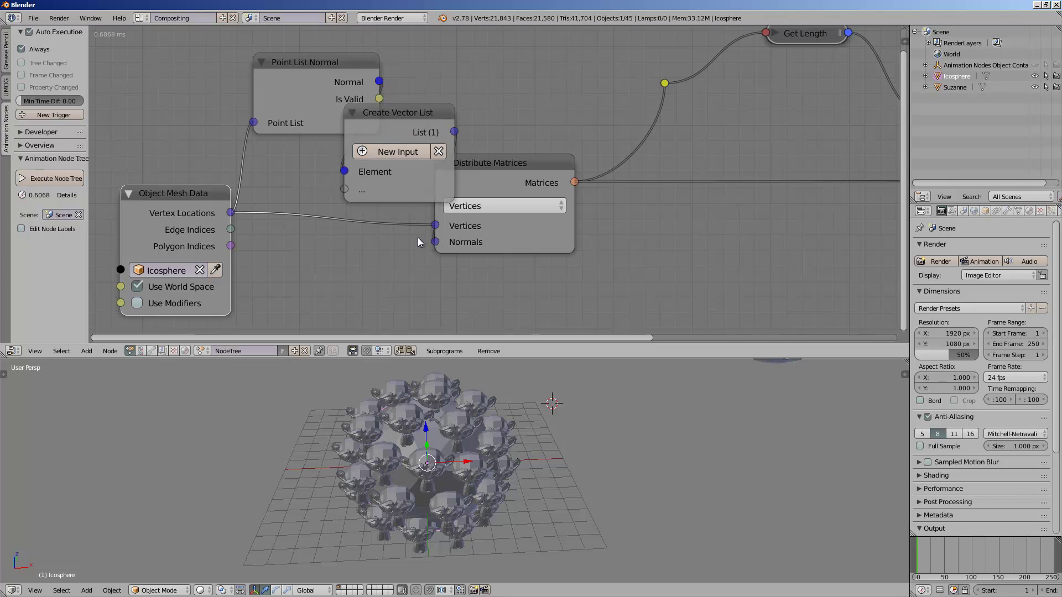
- Delete the Create Vector List and Point List Normal nodes
{"action": "left_click", "coordinate": [394, 115]}
{"action": "key", "text": "x"}
{"action": "left_click_drag", "start_coordinate": [307, 68], "coordinate": [318, 74]}
{"action": "key", "text": "x"}
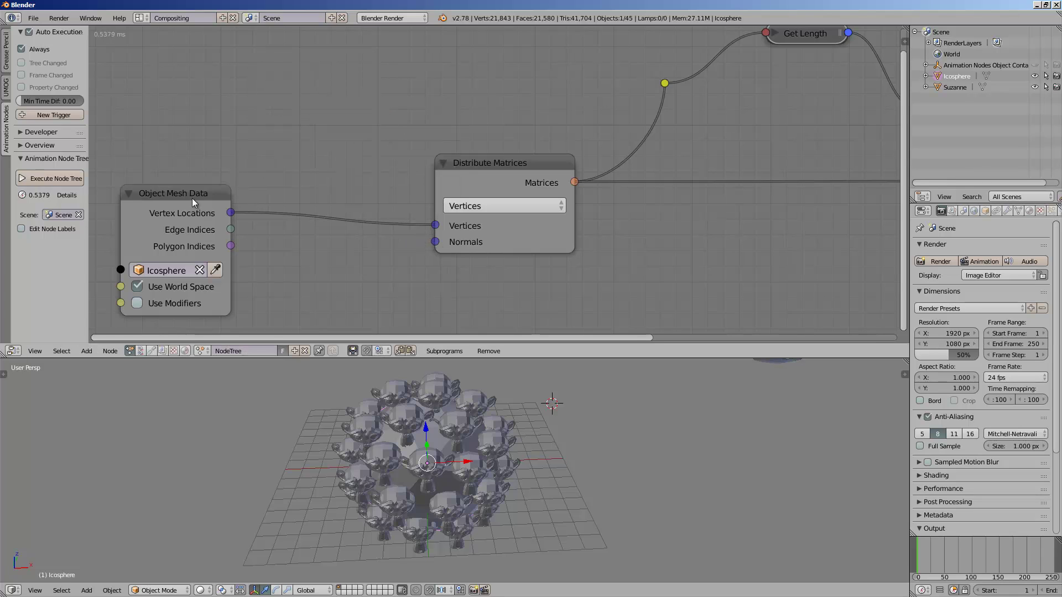
- Move the Object Mesh Data node up and closer to the Distribute Matrices node
{"action": "left_click_drag", "start_coordinate": [191, 198], "coordinate": [266, 149]}
{"action": "scroll", "coordinate": [403, 221], "scroll_direction": "up", "scroll_amount": 1}
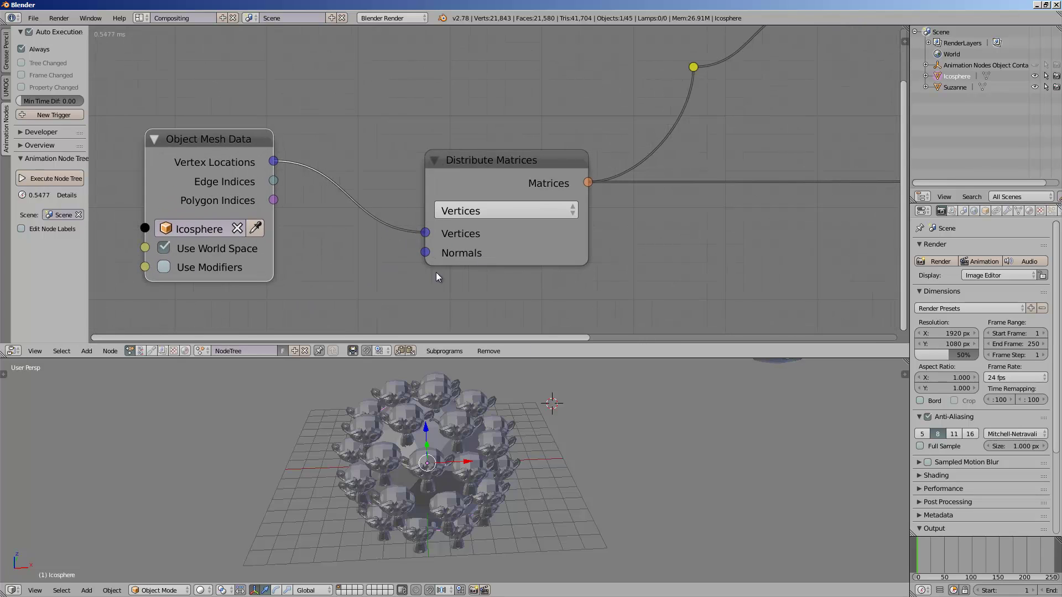
- Move the Distribute Matrices node up so it sits beside the Object Mesh Data node
{"action": "left_click_drag", "start_coordinate": [424, 253], "coordinate": [413, 258]}
{"action": "left_click_drag", "start_coordinate": [323, 219], "coordinate": [343, 232]}
{"action": "scroll", "coordinate": [648, 198], "scroll_direction": "down", "scroll_amount": 3}
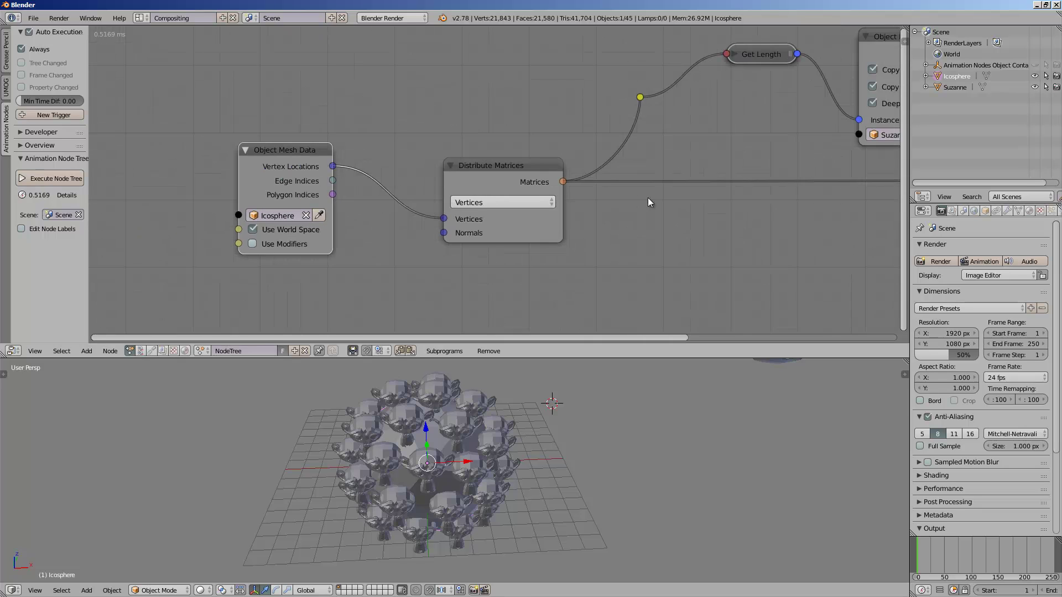
{"action": "scroll", "coordinate": [387, 168], "scroll_direction": "down", "scroll_amount": 1}
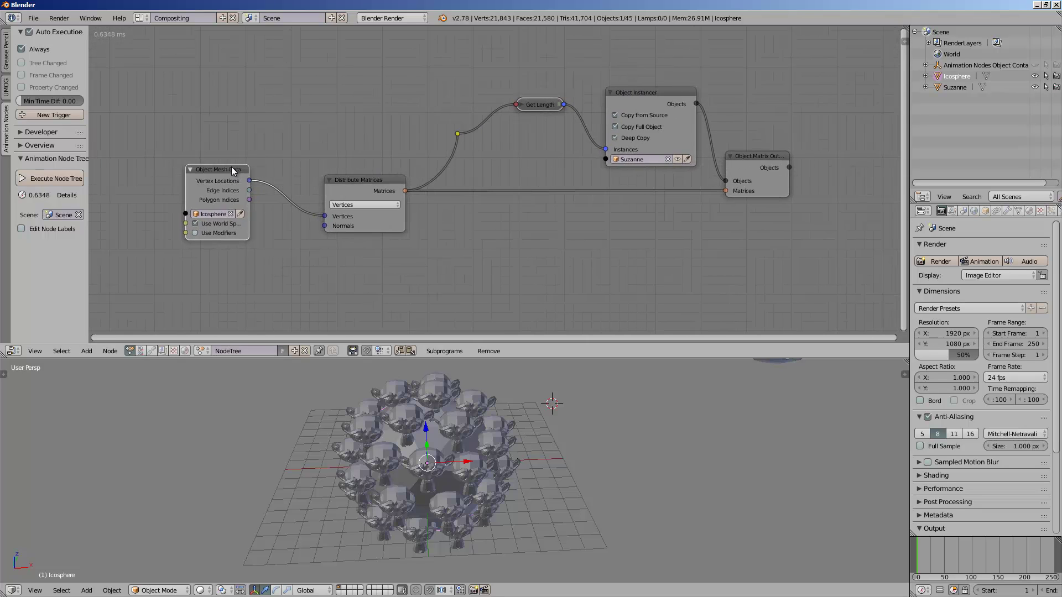
{"action": "left_click_drag", "start_coordinate": [356, 179], "coordinate": [332, 151]}
{"action": "scroll", "coordinate": [331, 151], "scroll_direction": "up", "scroll_amount": 2}
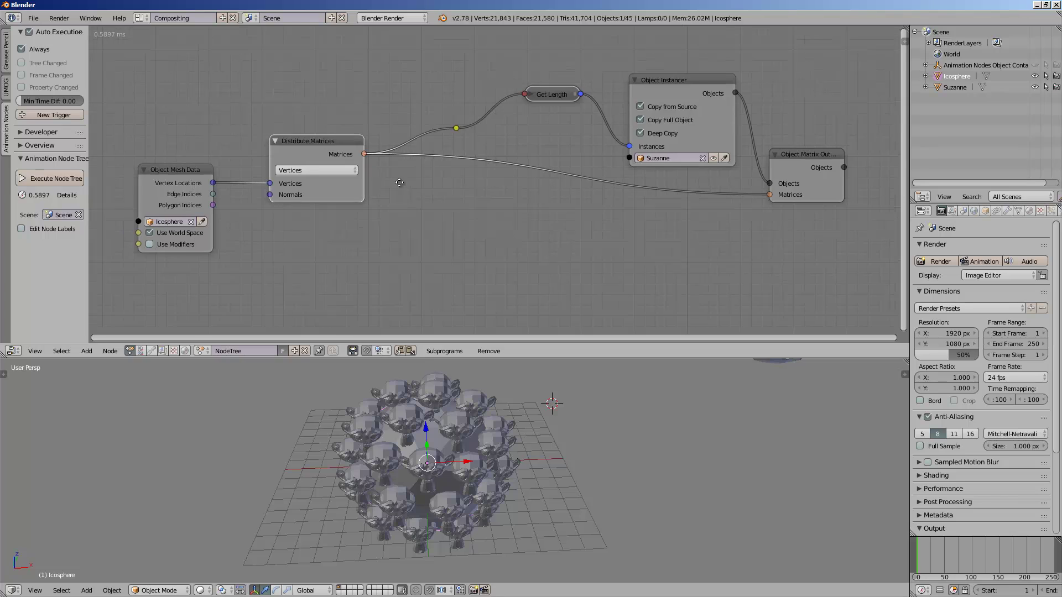
- Delete the icosphere, the source monkey and all monkey instances from the 3D scene
{"action": "middle_click_drag", "start_coordinate": [490, 416], "coordinate": [447, 418]}
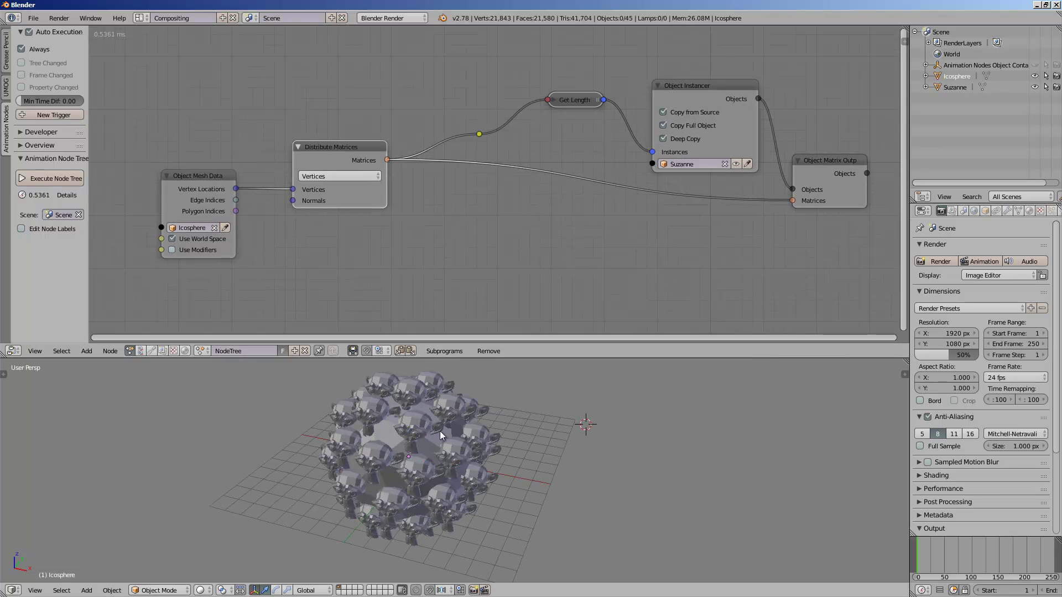
{"action": "key", "text": "ctrl+i"}
{"action": "key", "text": "x"}
{"action": "left_click", "coordinate": [427, 439]}
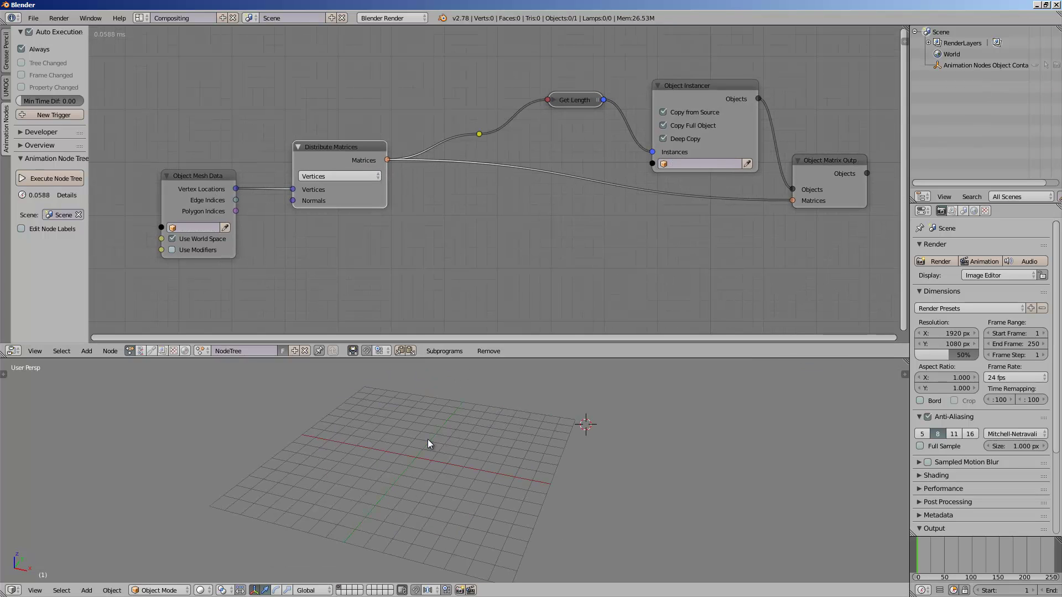
- Add a new monkey mesh, move it away from the grid floor and assign it as the Object Instancer's source
{"action": "scroll", "coordinate": [427, 439], "scroll_direction": "down", "scroll_amount": 3}
{"action": "key", "text": "shift+a"}
{"action": "mouse_move", "coordinate": [486, 431]}
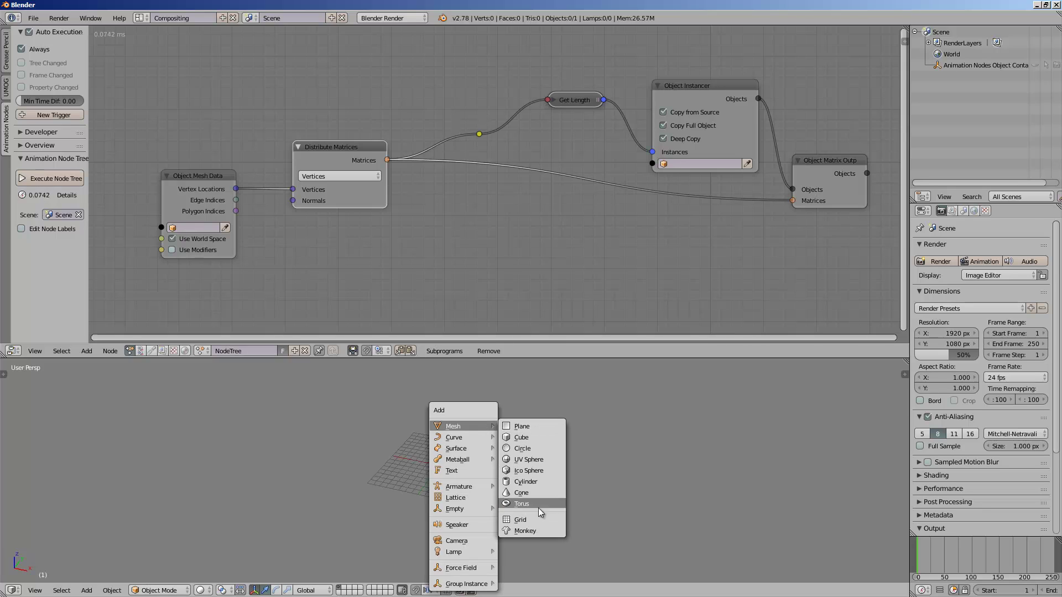
{"action": "left_click", "coordinate": [538, 525]}
{"action": "key", "text": "g"}
{"action": "left_click", "coordinate": [656, 465]}
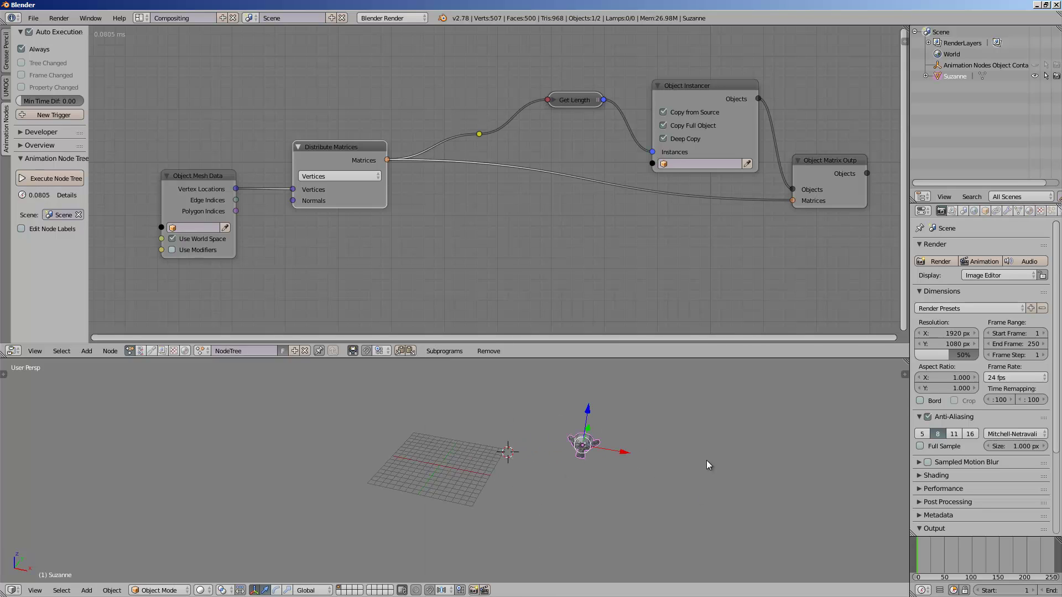
{"action": "left_click", "coordinate": [747, 163]}
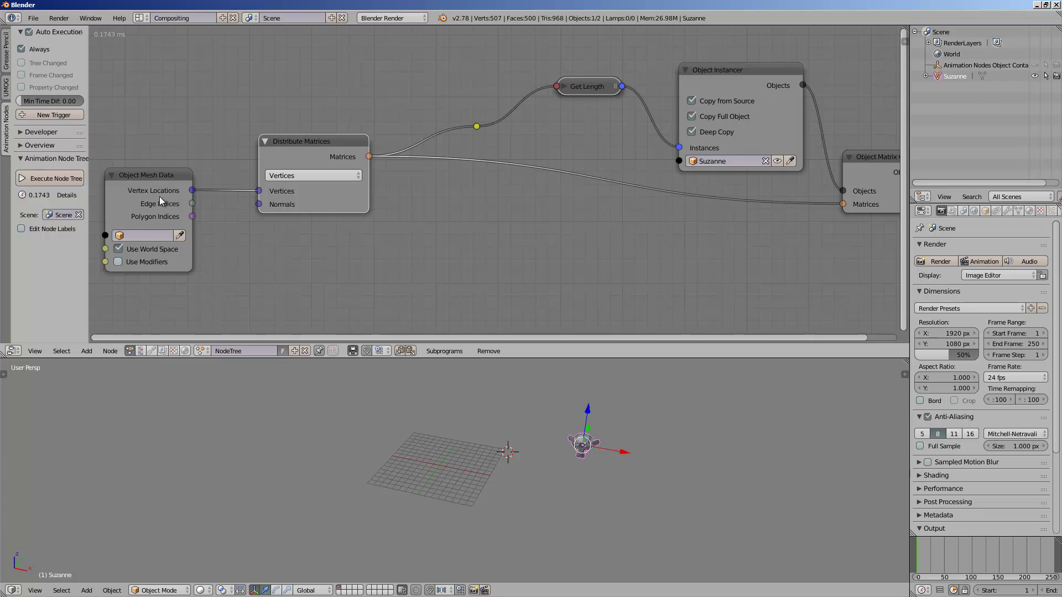
- Delete the Object Mesh Data node and set the Distribute Matrices mode to Grid
{"action": "right_click", "coordinate": [155, 181]}
{"action": "key", "text": "x"}
{"action": "left_click", "coordinate": [294, 176]}
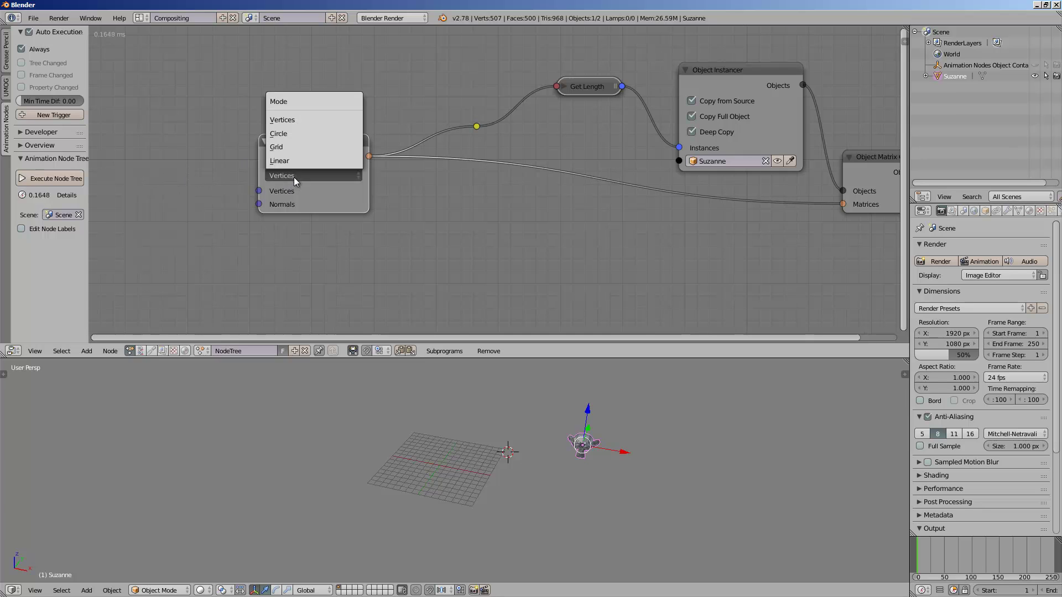
{"action": "left_click", "coordinate": [306, 146]}
{"action": "scroll", "coordinate": [500, 424], "scroll_direction": "up", "scroll_amount": 5}
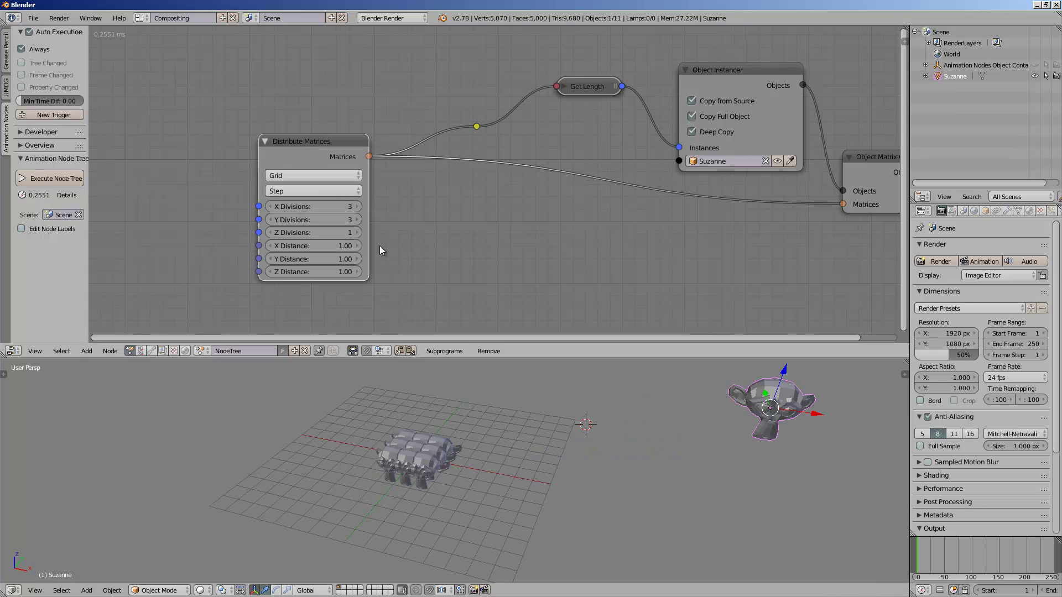
- Set the grid's X, Y and Z Divisions to 5 each in the Distribute Matrices node
{"action": "left_click", "coordinate": [359, 206]}
{"action": "left_click", "coordinate": [359, 206]}
{"action": "left_click", "coordinate": [360, 220]}
{"action": "left_click", "coordinate": [360, 219]}
{"action": "left_click", "coordinate": [358, 233]}
{"action": "left_click", "coordinate": [358, 233]}
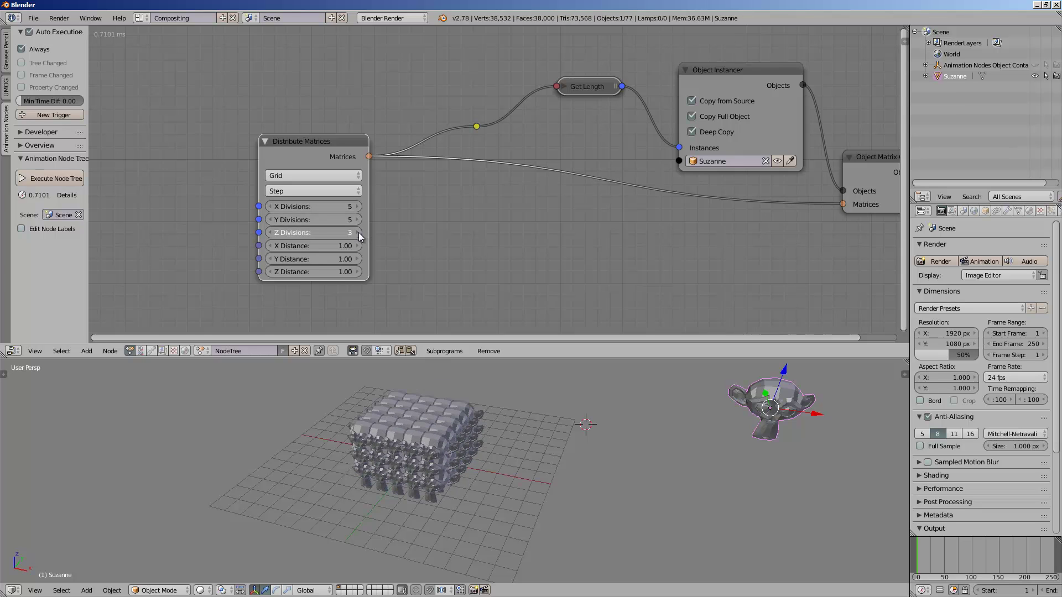
{"action": "left_click", "coordinate": [358, 232]}
{"action": "left_click", "coordinate": [359, 232]}
- Set the grid's X, Y and Z Distance together to 2.47 in the Distribute Matrices node
{"action": "left_click_drag", "start_coordinate": [343, 246], "coordinate": [383, 282]}
{"action": "scroll", "coordinate": [529, 441], "scroll_direction": "down", "scroll_amount": 1}
{"action": "scroll", "coordinate": [529, 441], "scroll_direction": "down", "scroll_amount": 2}
{"action": "middle_click_drag", "start_coordinate": [513, 409], "coordinate": [553, 409], "text": "shift"}
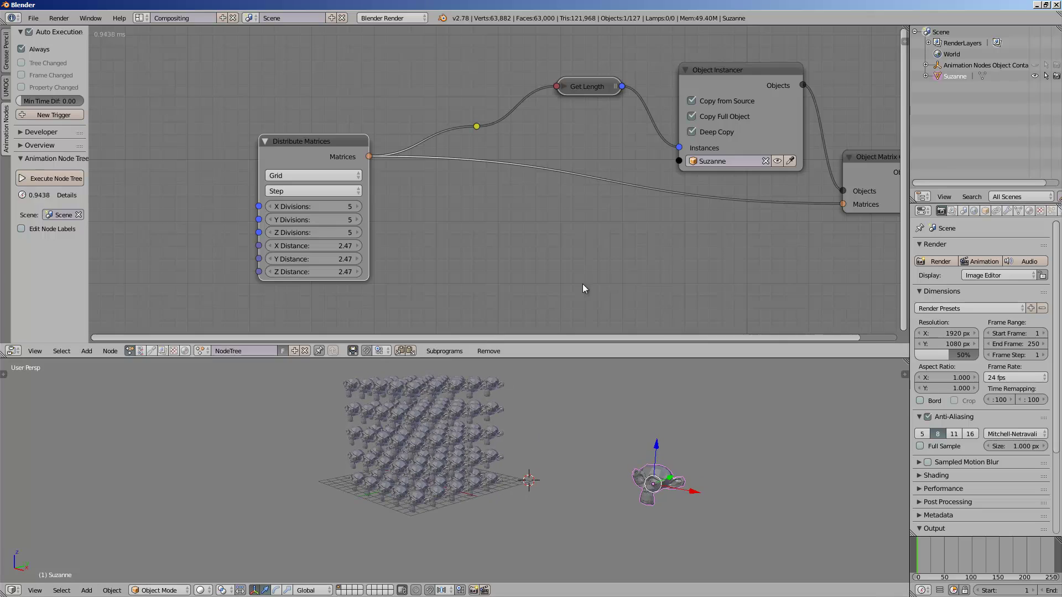
- Save the scene to the Desktop folder as AN_scatter_003.blend, incrementing the name of AN_scatter_002.blend
{"action": "middle_click_drag", "start_coordinate": [655, 236], "coordinate": [516, 232]}
{"action": "scroll", "coordinate": [516, 233], "scroll_direction": "up", "scroll_amount": 1}
{"action": "key", "text": "ctrl+s"}
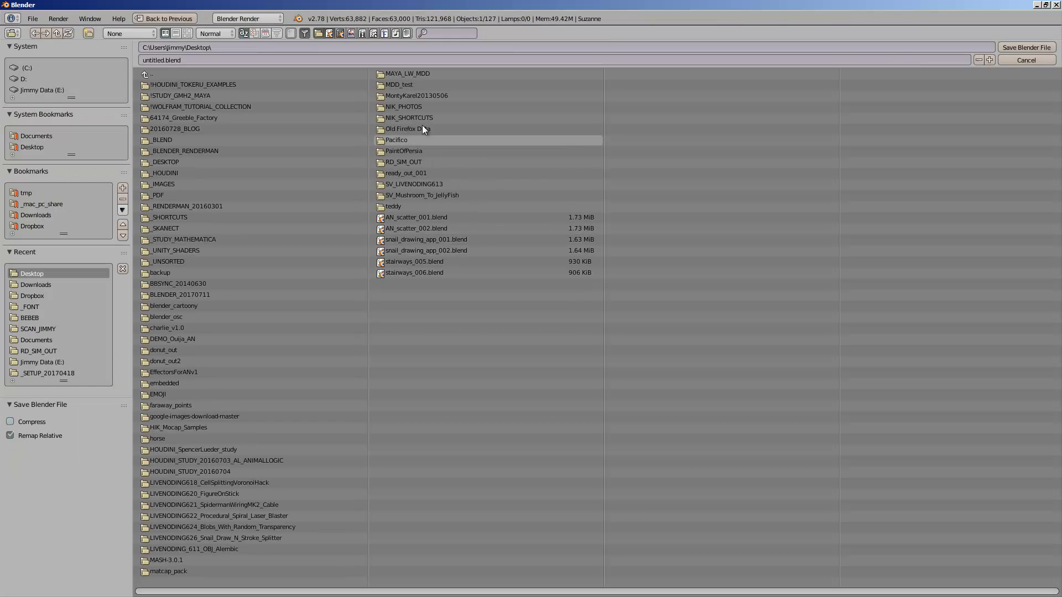
{"action": "left_click", "coordinate": [442, 227]}
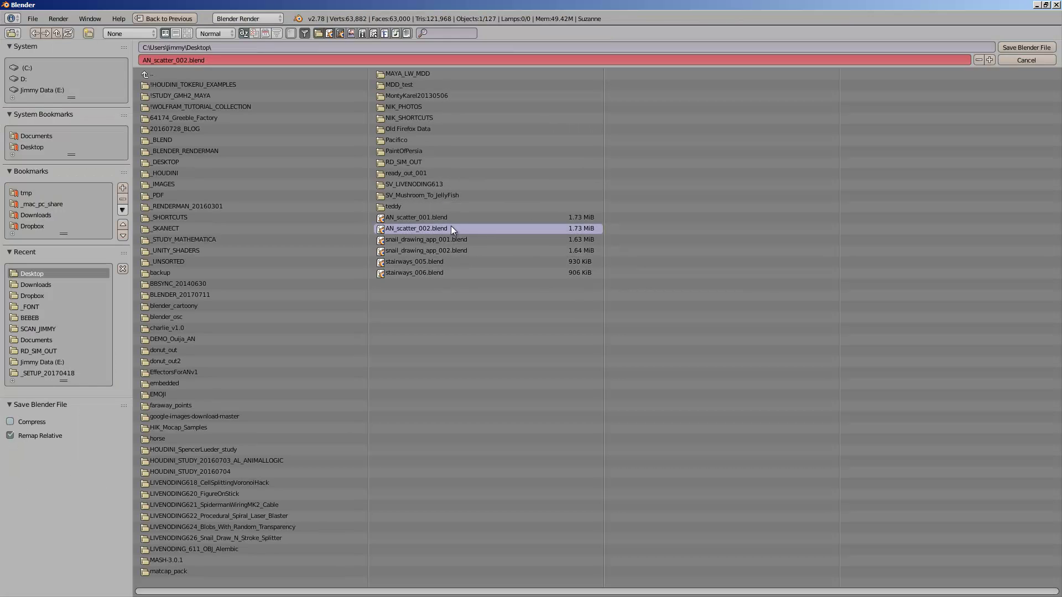
{"action": "left_click", "coordinate": [990, 60]}
{"action": "left_click", "coordinate": [1019, 47]}
- Search the nodes for "offset" and add an Offset Matrices node below the Object Instancer
{"action": "middle_click_drag", "start_coordinate": [553, 131], "coordinate": [569, 102]}
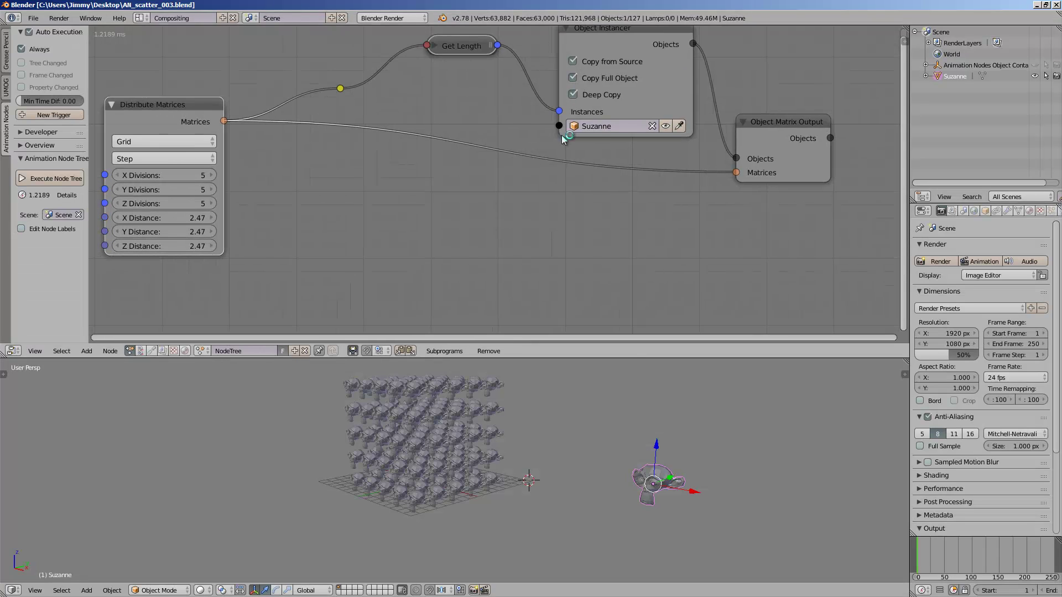
{"action": "middle_click_drag", "start_coordinate": [504, 190], "coordinate": [508, 166]}
{"action": "key", "text": "shift+a"}
{"action": "mouse_move", "coordinate": [508, 167]}
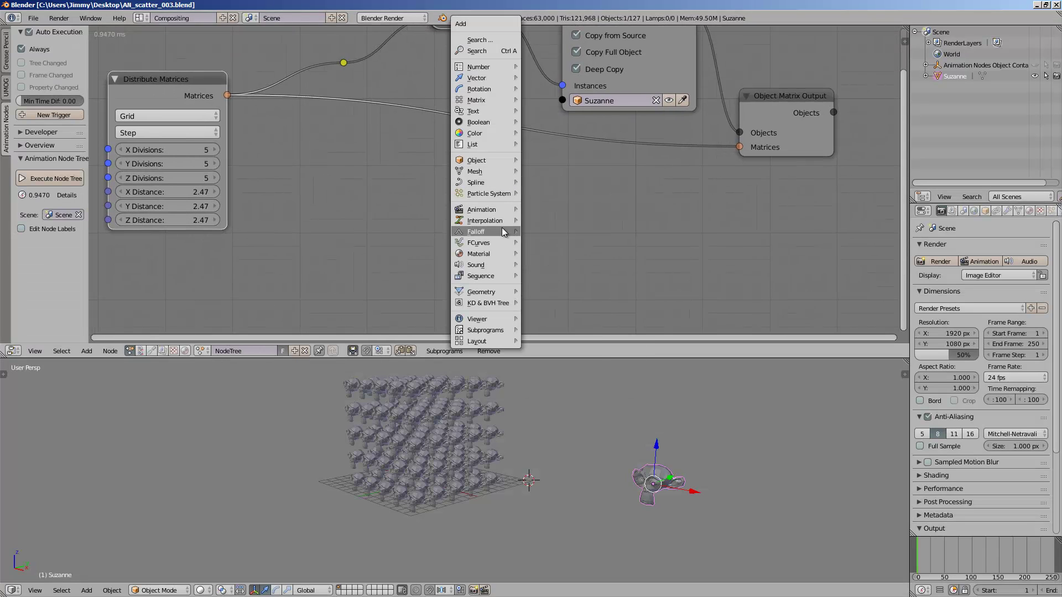
{"action": "mouse_move", "coordinate": [515, 231]}
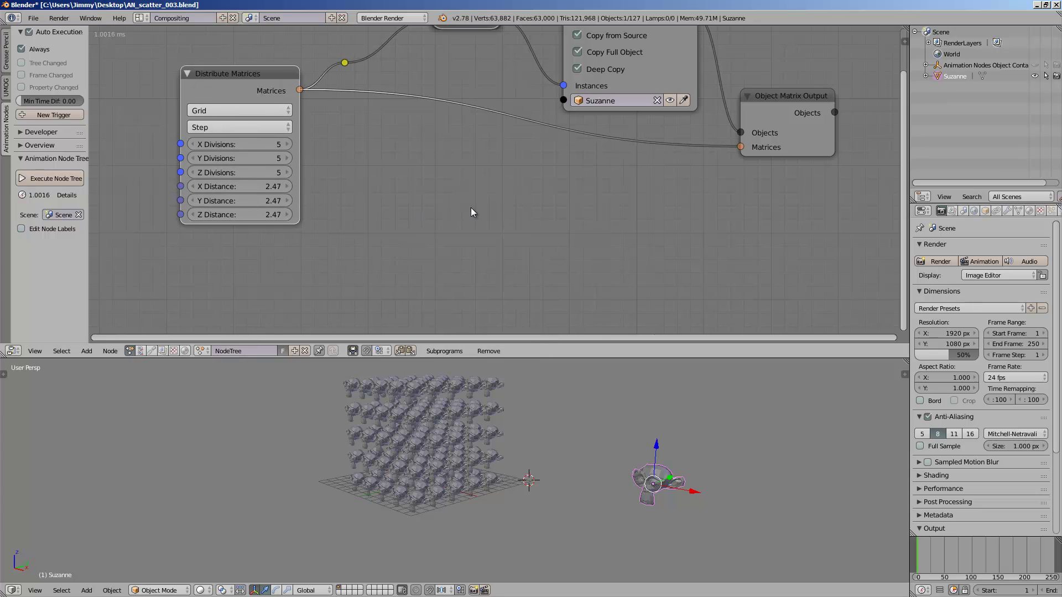
{"action": "key", "text": "shift+a"}
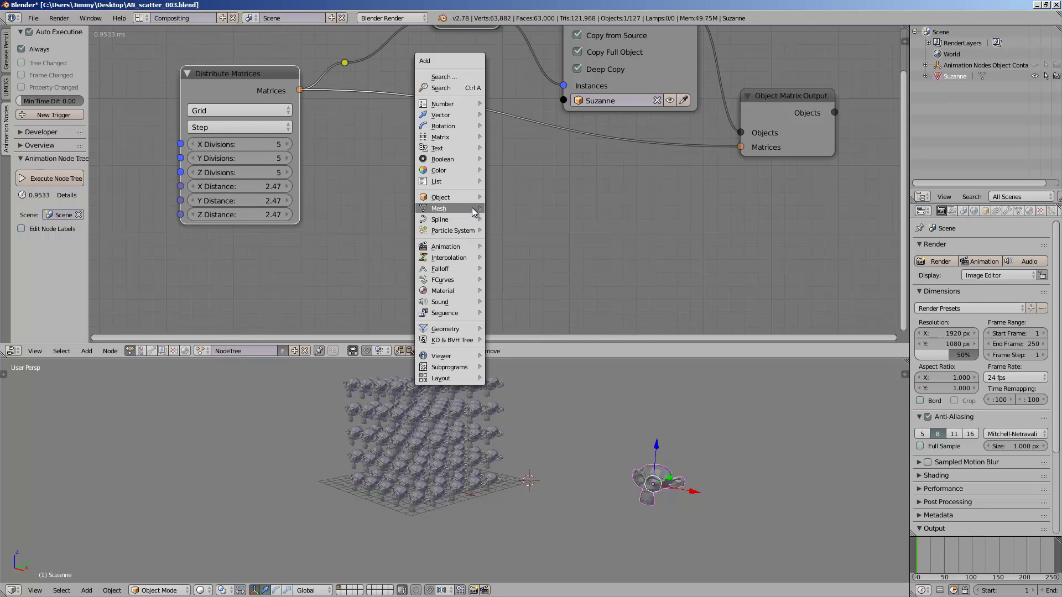
{"action": "left_click", "coordinate": [474, 87]}
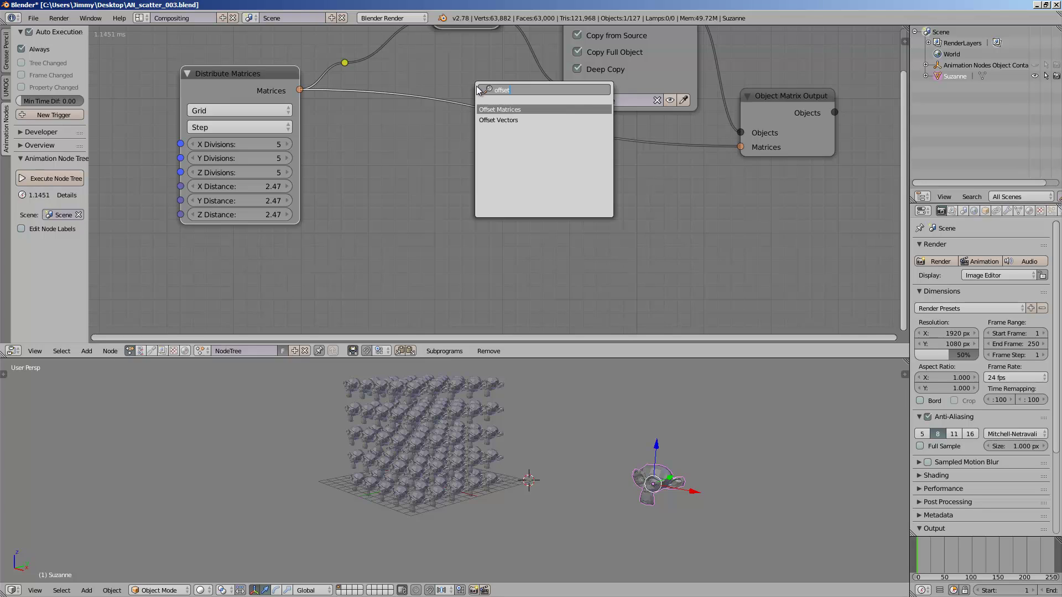
{"action": "key", "text": "Return"}
{"action": "left_click", "coordinate": [584, 259]}
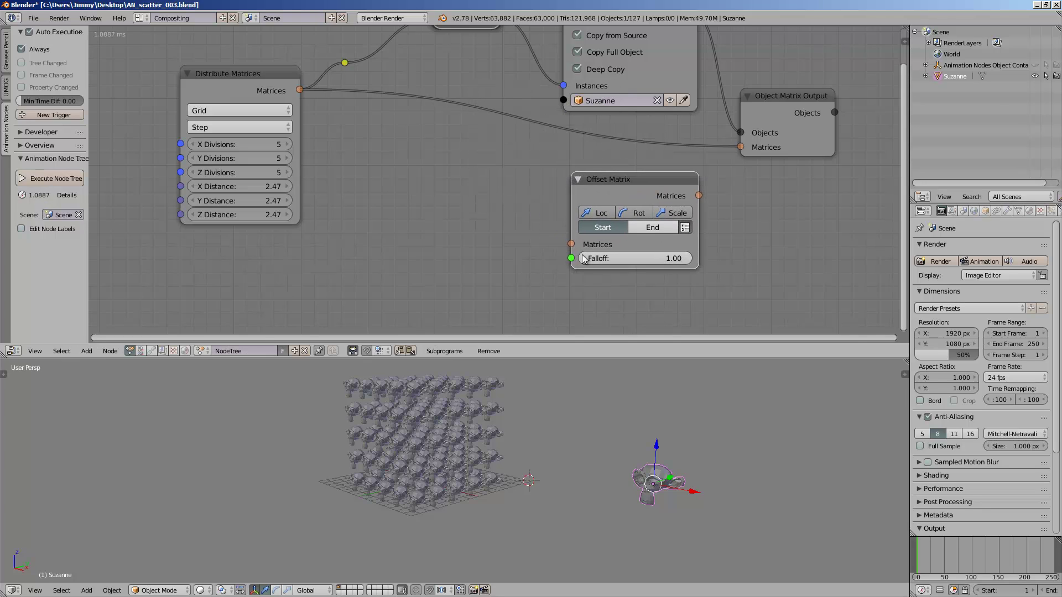
- Route the Distribute Matrices output through the Offset Matrix node into Object Matrix Output, and move the output node aside
{"action": "left_click_drag", "start_coordinate": [557, 260], "coordinate": [547, 245]}
{"action": "left_click_drag", "start_coordinate": [432, 220], "coordinate": [433, 213]}
{"action": "middle_click_drag", "start_coordinate": [434, 212], "coordinate": [409, 237]}
{"action": "left_click_drag", "start_coordinate": [506, 257], "coordinate": [408, 249]}
{"action": "middle_click_drag", "start_coordinate": [406, 246], "coordinate": [403, 246]}
{"action": "left_click_drag", "start_coordinate": [652, 204], "coordinate": [653, 200]}
{"action": "left_click_drag", "start_coordinate": [253, 98], "coordinate": [462, 223]}
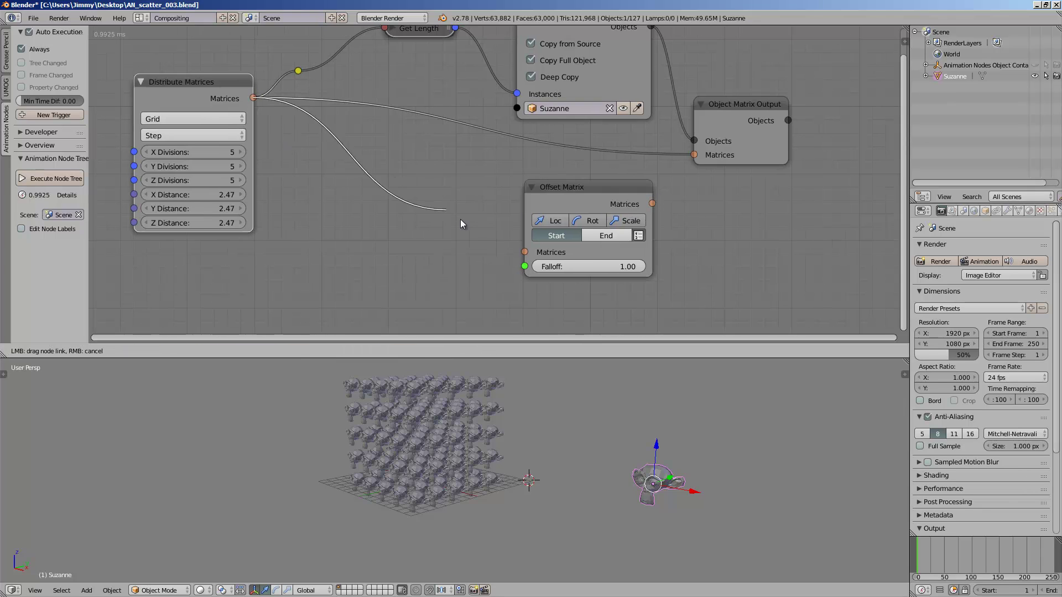
{"action": "left_click_drag", "start_coordinate": [523, 252], "coordinate": [524, 252]}
{"action": "left_click_drag", "start_coordinate": [651, 203], "coordinate": [694, 155]}
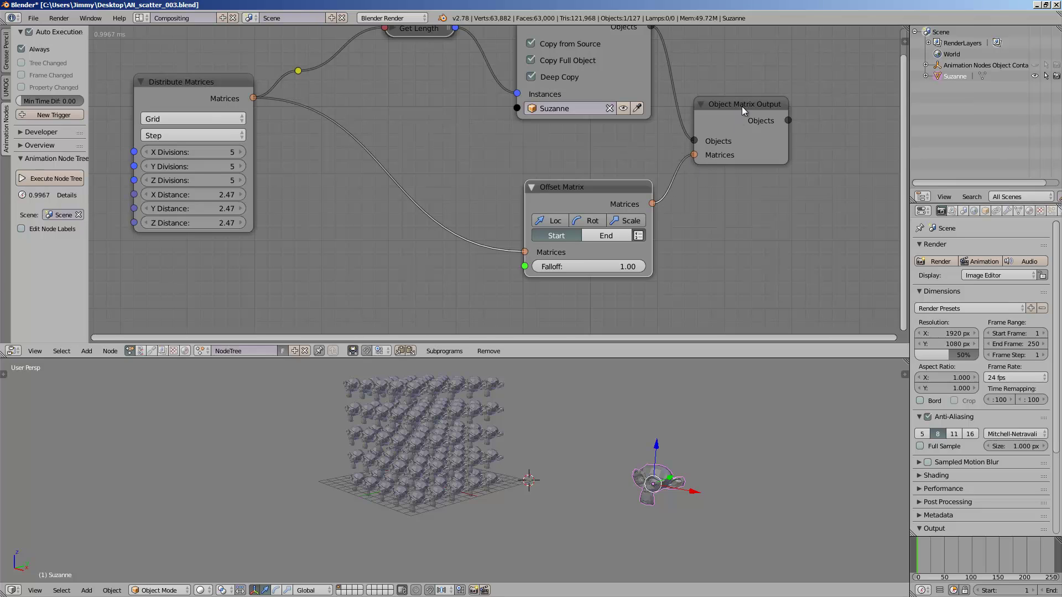
{"action": "left_click_drag", "start_coordinate": [742, 105], "coordinate": [769, 91]}
- Enable Loc, Rot and Scale in the Offset Matrix node and save the file
{"action": "left_click", "coordinate": [548, 222]}
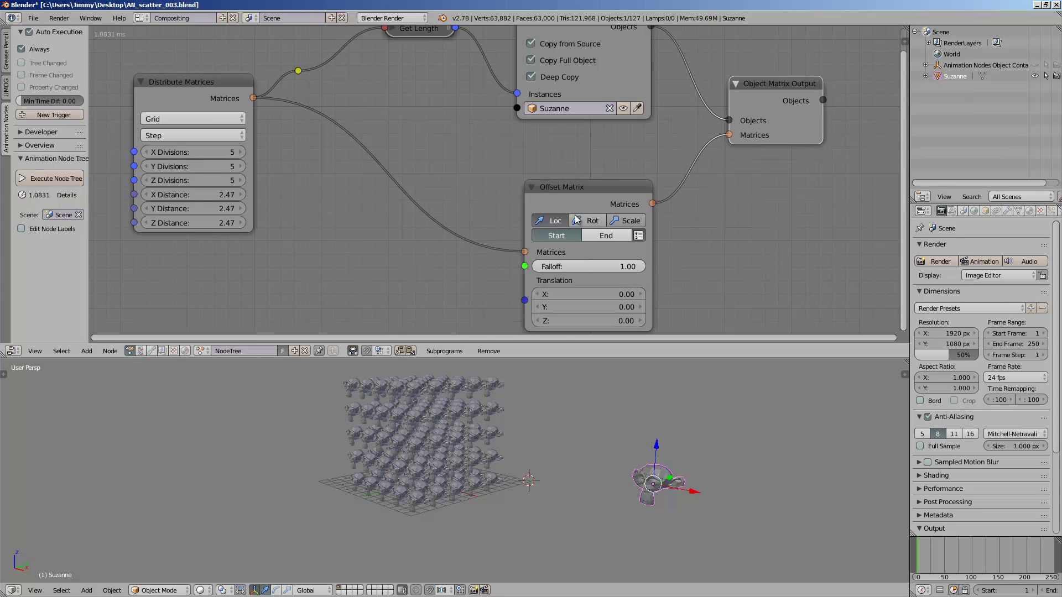
{"action": "left_click", "coordinate": [621, 218]}
{"action": "middle_click_drag", "start_coordinate": [553, 183], "coordinate": [578, 120]}
{"action": "key", "text": "ctrl+s"}
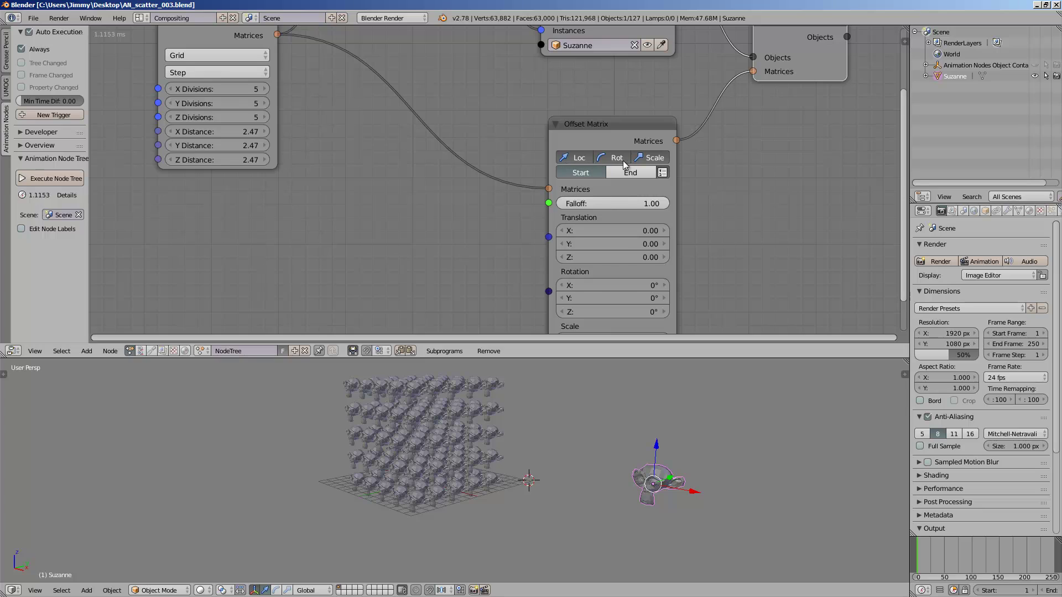
- Turn off Rot and Loc in the Offset Matrix node, leaving only Scale enabled
{"action": "middle_click_drag", "start_coordinate": [624, 179], "coordinate": [628, 124]}
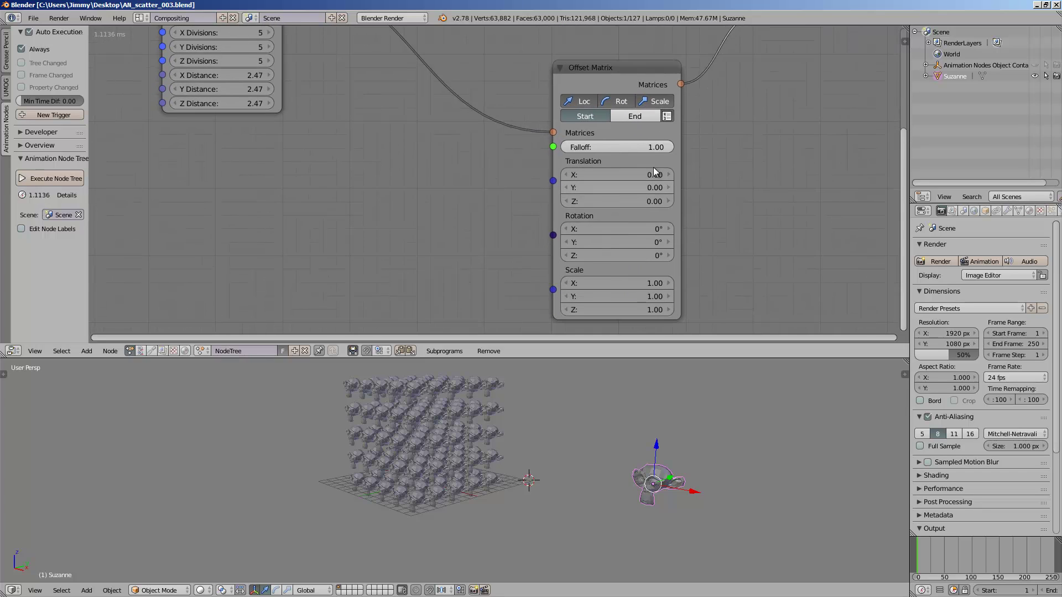
{"action": "left_click", "coordinate": [621, 101]}
{"action": "left_click", "coordinate": [580, 101]}
- Set the Offset Matrix scale to 0.46 on all axes, switch its mode to End and save the file
{"action": "middle_click_drag", "start_coordinate": [632, 171], "coordinate": [630, 191]}
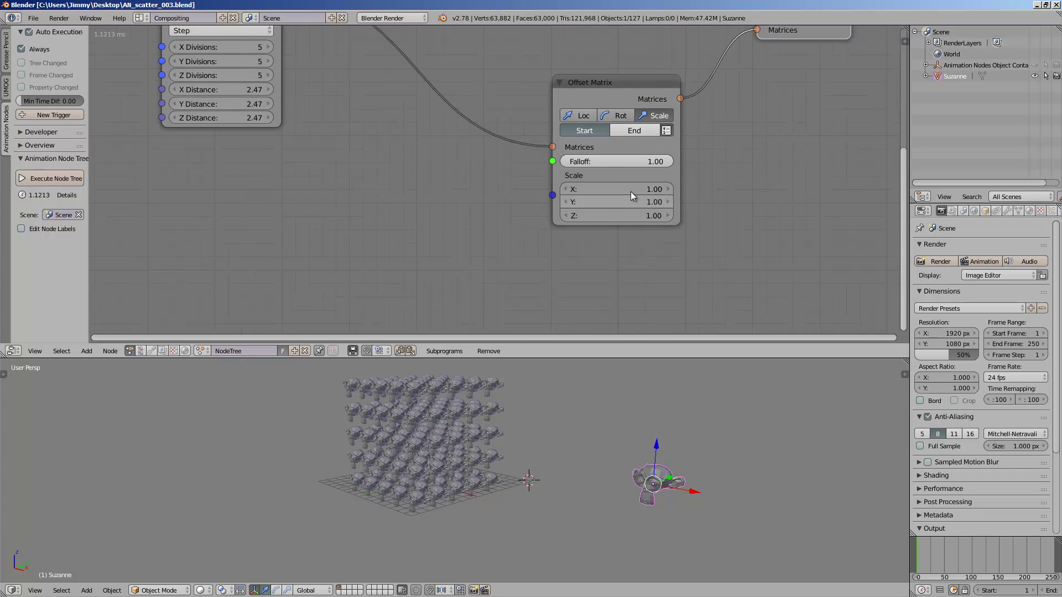
{"action": "left_click_drag", "start_coordinate": [630, 191], "coordinate": [613, 215]}
{"action": "left_click", "coordinate": [635, 131]}
{"action": "middle_click_drag", "start_coordinate": [652, 320], "coordinate": [651, 328]}
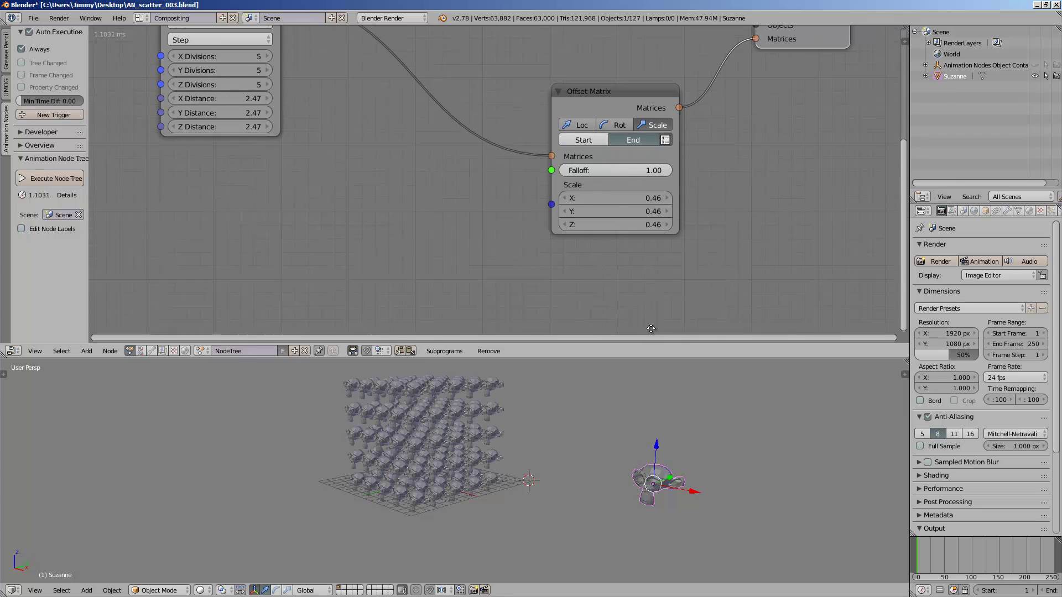
{"action": "key", "text": "ctrl+s"}
- Add a Wiggle Falloff node between the Distribute Matrices and Offset Matrix nodes and save the file
{"action": "middle_click_drag", "start_coordinate": [597, 302], "coordinate": [607, 316]}
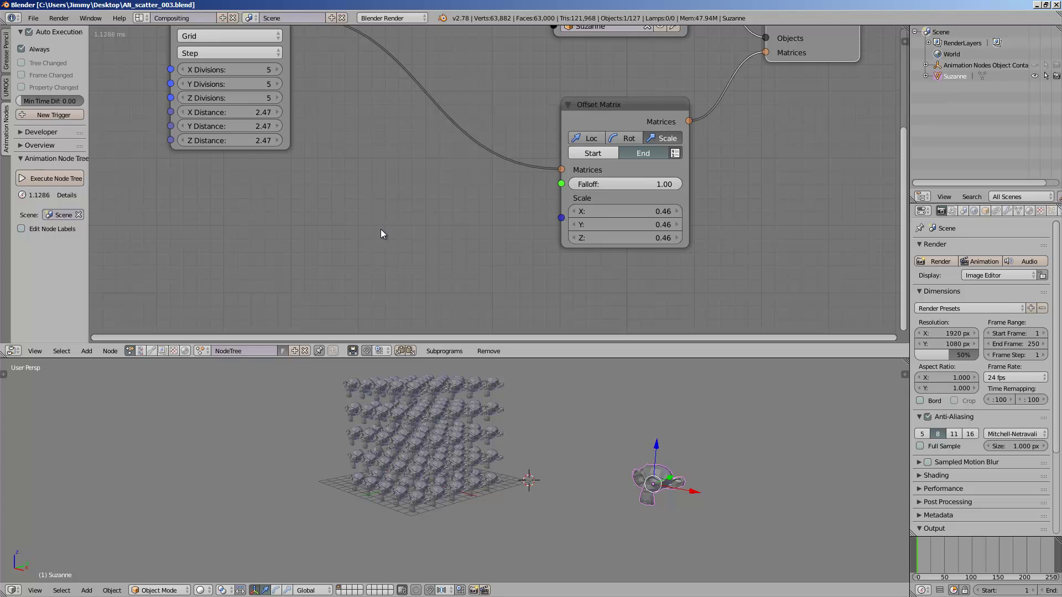
{"action": "key", "text": "shift+a"}
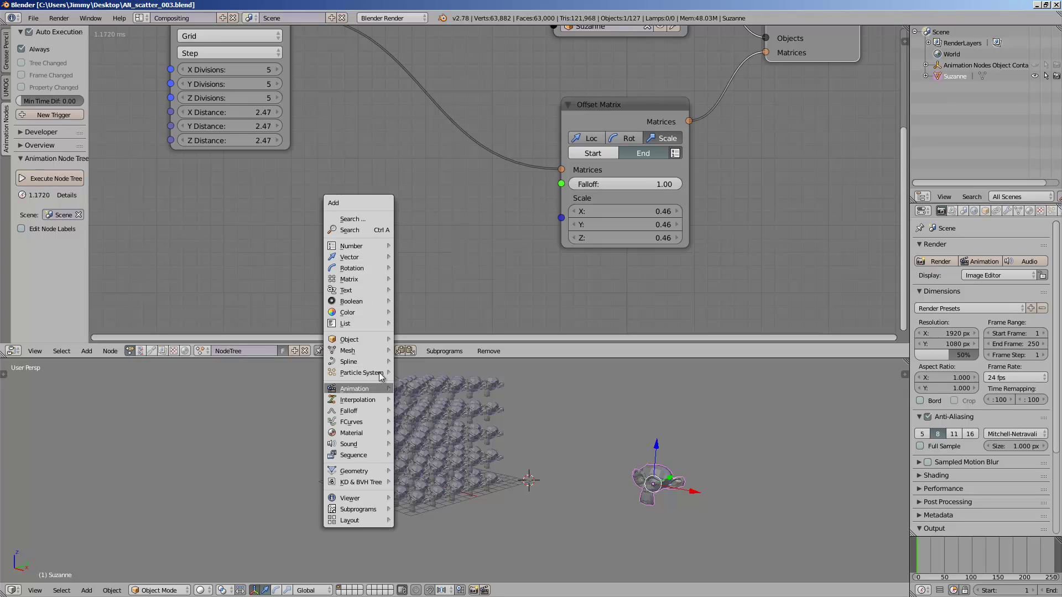
{"action": "mouse_move", "coordinate": [375, 363]}
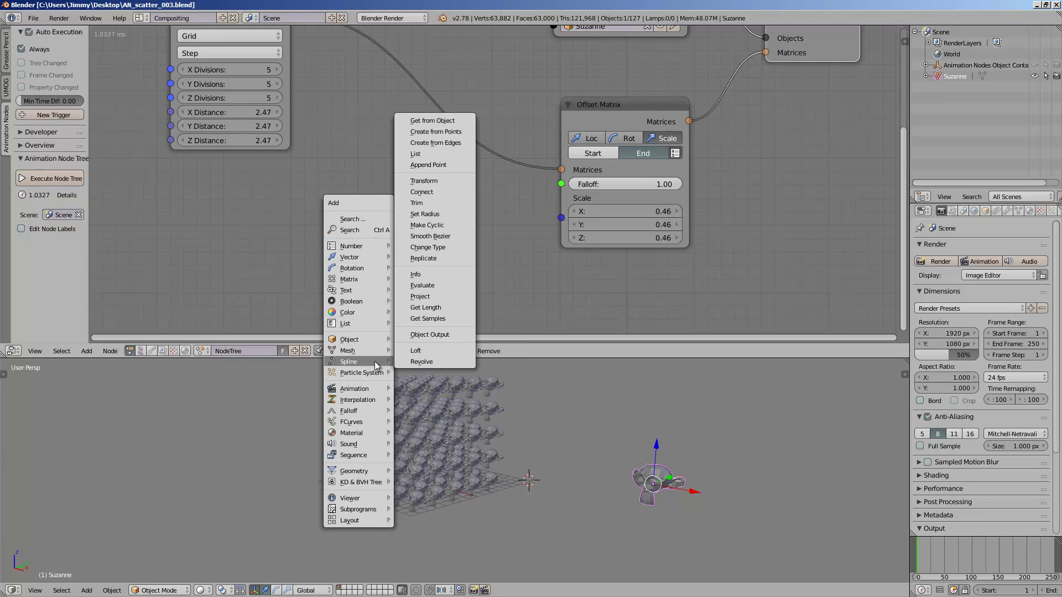
{"action": "mouse_move", "coordinate": [372, 410]}
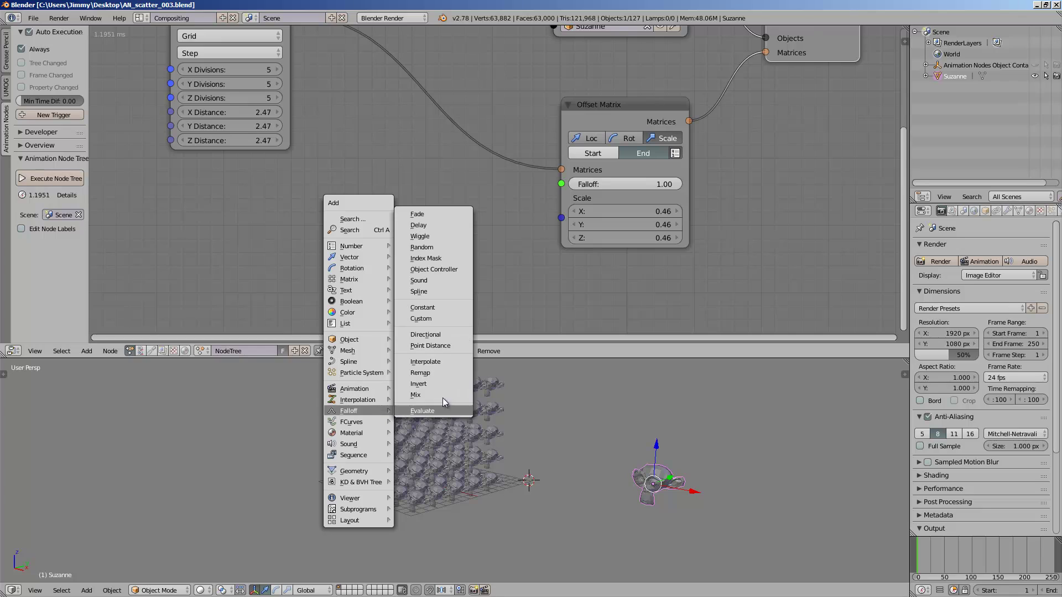
{"action": "left_click", "coordinate": [440, 236]}
{"action": "left_click", "coordinate": [467, 186]}
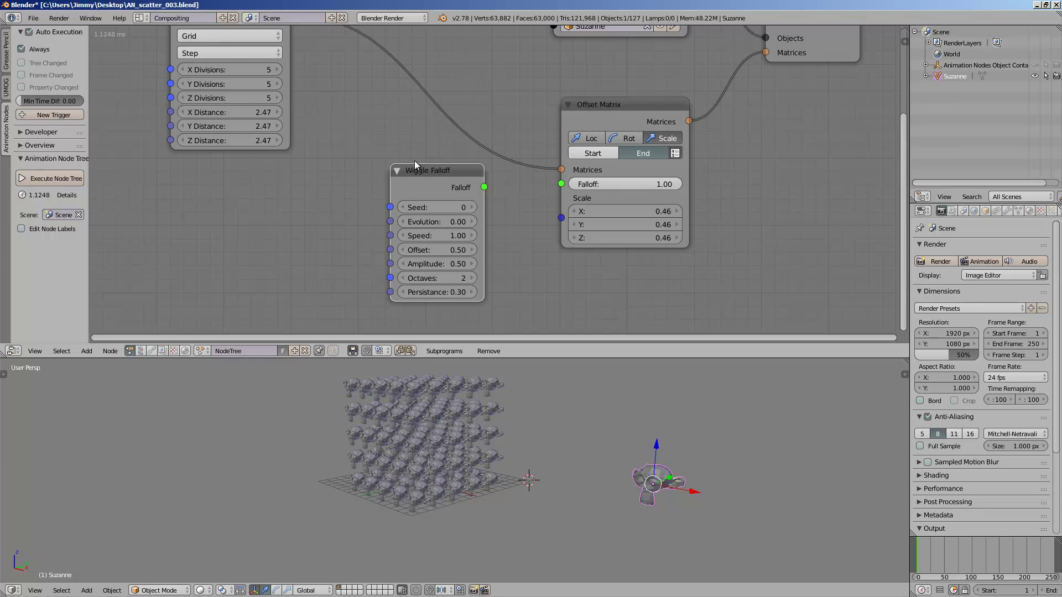
{"action": "scroll", "coordinate": [387, 151], "scroll_direction": "down", "scroll_amount": 2}
{"action": "key", "text": "ctrl+s"}
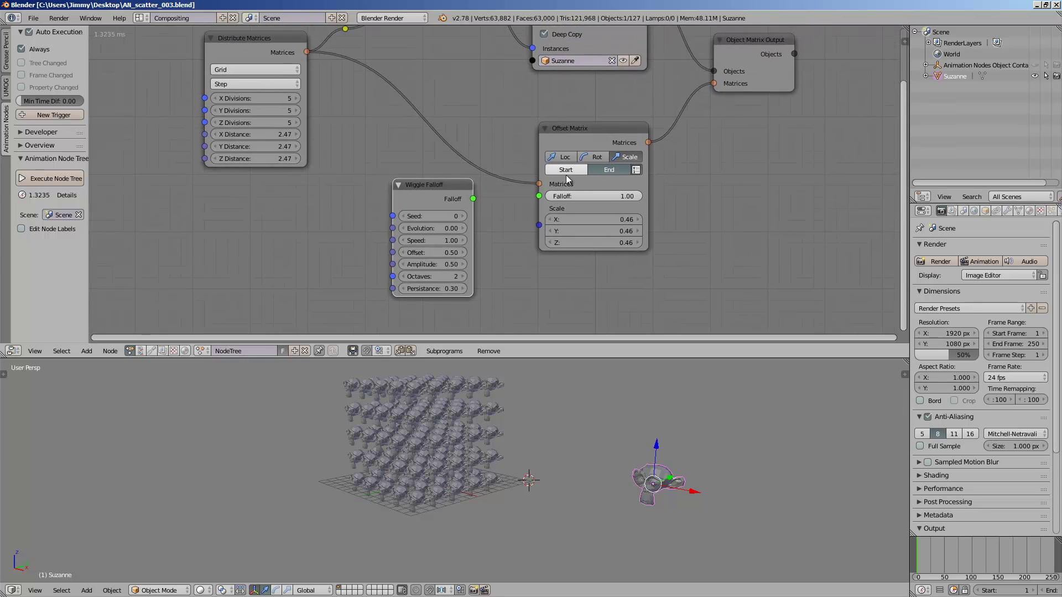
- Nudge the Offset Matrix node up, link the Wiggle Falloff to its Falloff input and set Evolution to about 1.47
{"action": "left_click_drag", "start_coordinate": [629, 134], "coordinate": [625, 123]}
{"action": "left_click_drag", "start_coordinate": [473, 198], "coordinate": [536, 185]}
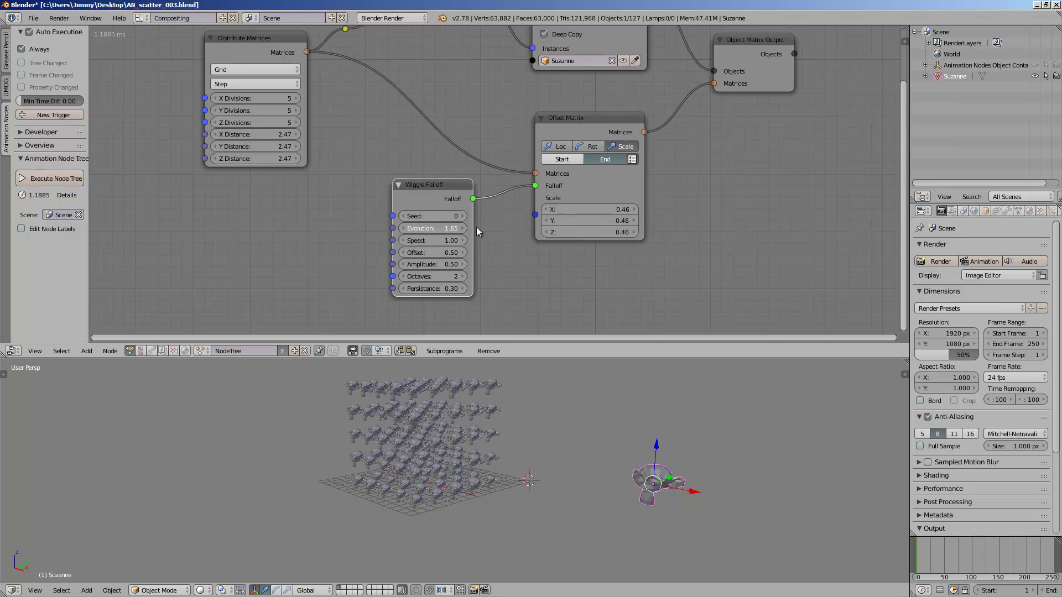
- Add a Time Info node, link its Frame output to the Wiggle Falloff's Evolution input and play the animation
{"action": "key", "text": "shift+a"}
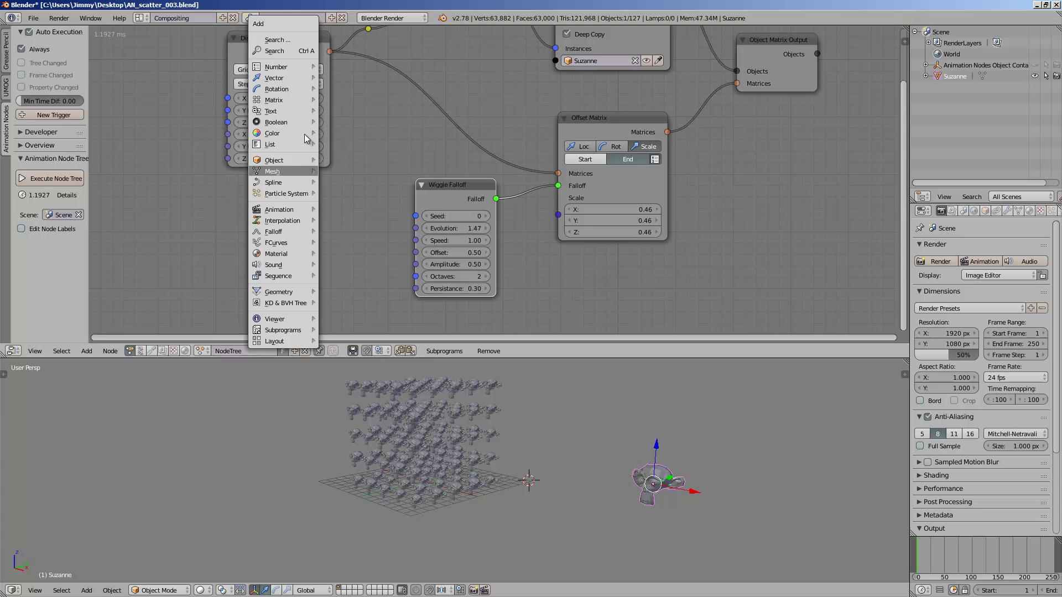
{"action": "left_click", "coordinate": [290, 51]}
{"action": "key", "text": "Down"}
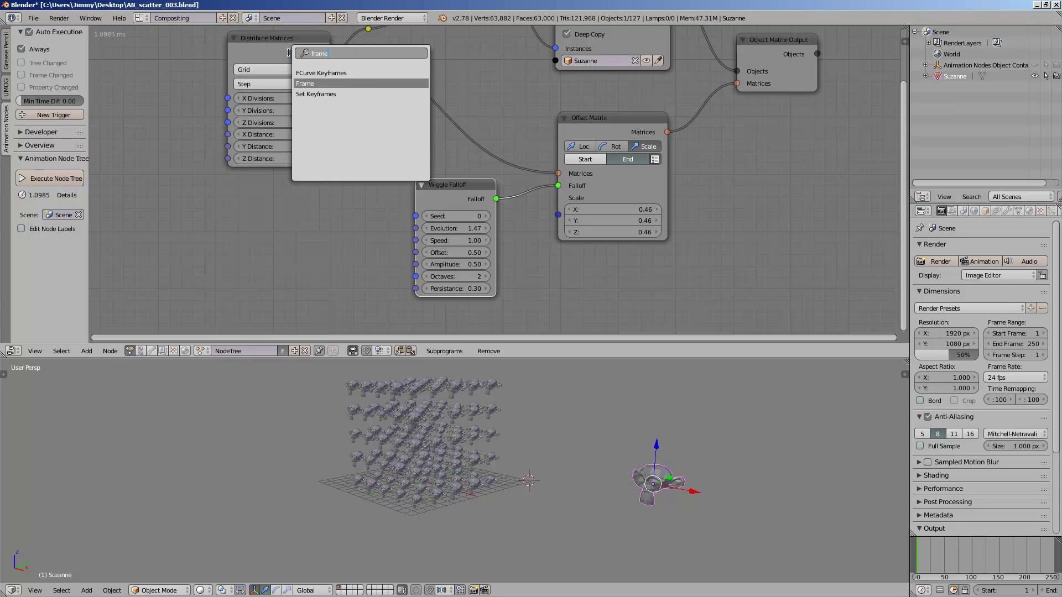
{"action": "key", "text": "Return"}
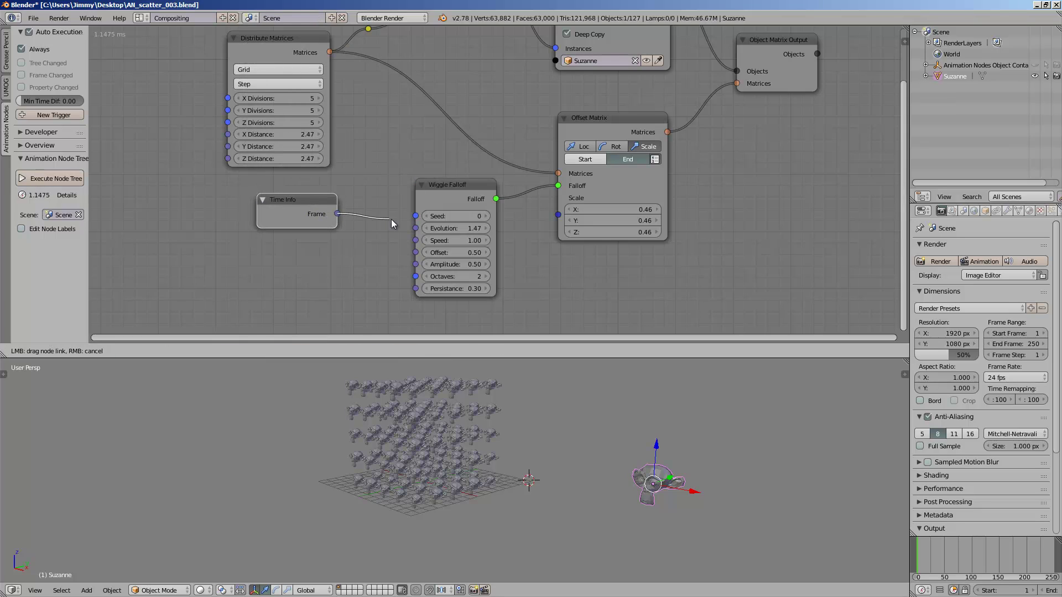
{"action": "left_click_drag", "start_coordinate": [416, 241], "coordinate": [415, 228]}
{"action": "key", "text": "alt+a"}
- Set the Offset Matrix scale to 0.19 on all axes and make the 3D viewport taller
{"action": "scroll", "coordinate": [500, 436], "scroll_direction": "up", "scroll_amount": 3}
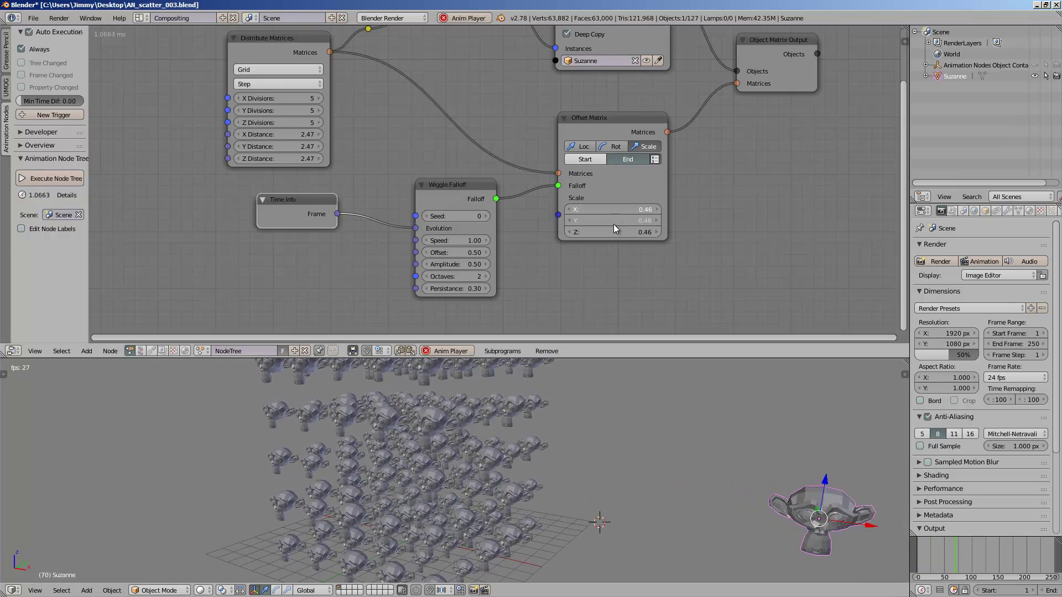
{"action": "mouse_move", "coordinate": [614, 232]}
{"action": "left_mouse_down"}
{"action": "mouse_move", "coordinate": [636, 230]}
{"action": "mouse_move", "coordinate": [606, 232]}
{"action": "mouse_move", "coordinate": [615, 231]}
{"action": "left_mouse_up"}
{"action": "middle_click_drag", "start_coordinate": [553, 436], "coordinate": [577, 436]}
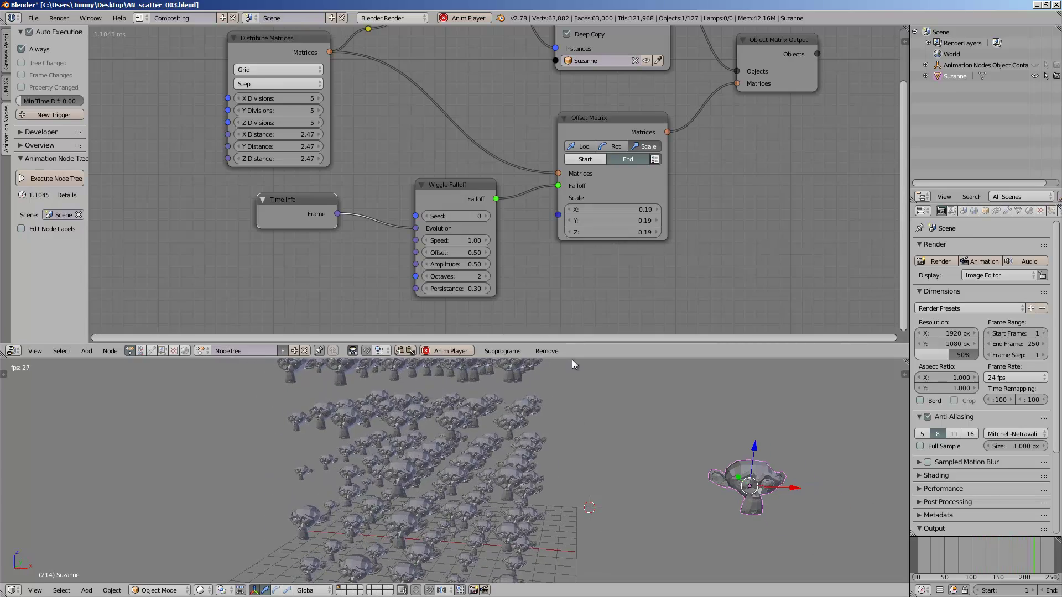
{"action": "left_click_drag", "start_coordinate": [569, 358], "coordinate": [569, 267]}
{"action": "scroll", "coordinate": [497, 177], "scroll_direction": "up", "scroll_amount": 1}
- Set the Wiggle Falloff amplitude to 1.58 and inspect the scale variation during playback
{"action": "middle_click_drag", "start_coordinate": [474, 188], "coordinate": [456, 163]}
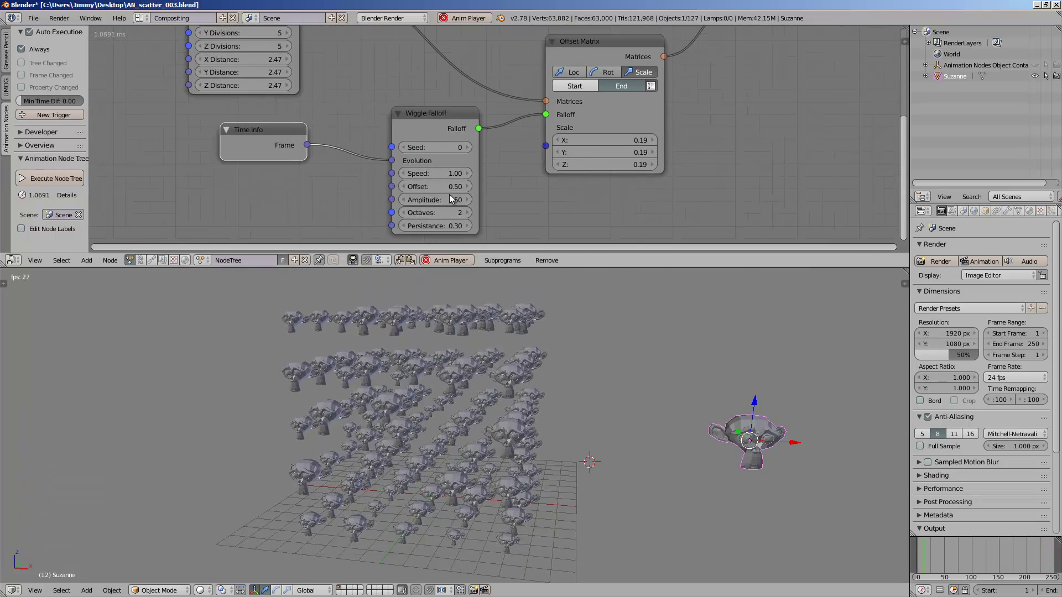
{"action": "left_click_drag", "start_coordinate": [449, 196], "coordinate": [473, 198]}
{"action": "middle_click_drag", "start_coordinate": [556, 387], "coordinate": [519, 395]}
{"action": "left_click_drag", "start_coordinate": [445, 200], "coordinate": [438, 200]}
{"action": "middle_click_drag", "start_coordinate": [479, 378], "coordinate": [476, 405]}
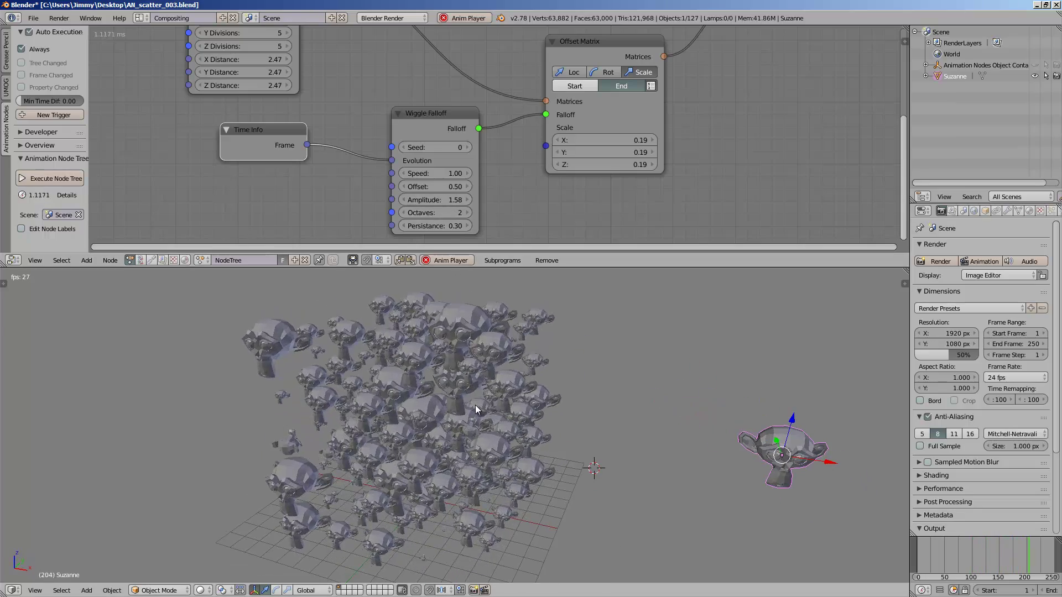
{"action": "middle_click_drag", "start_coordinate": [478, 405], "coordinate": [318, 175]}
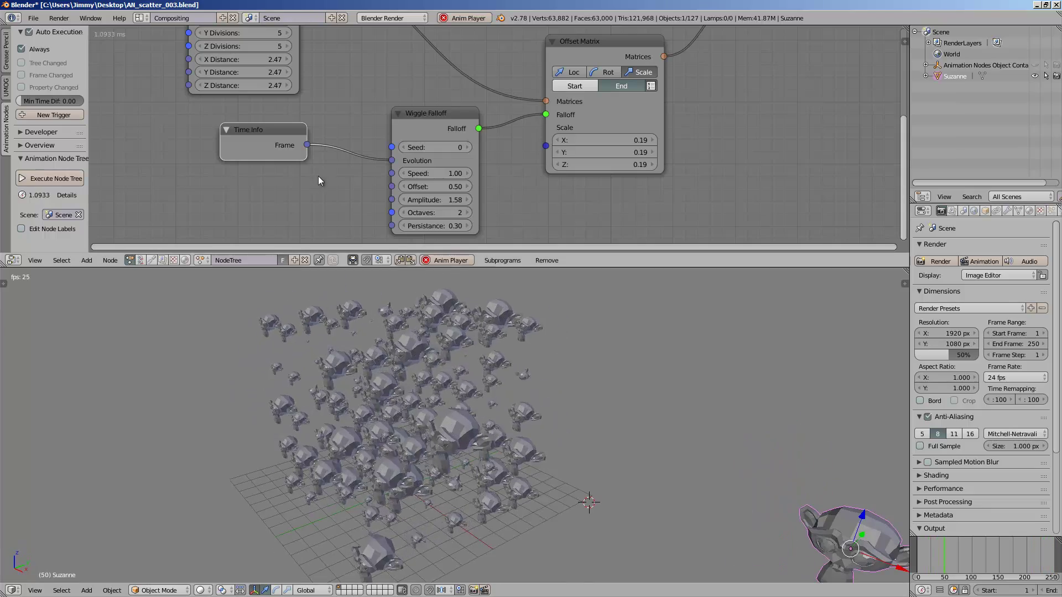
- Shift the Time Info and Wiggle Falloff nodes away from the Offset Matrix, make the node editor taller and save the file
{"action": "mouse_move", "coordinate": [271, 135]}
{"action": "left_mouse_down"}
{"action": "mouse_move", "coordinate": [244, 141]}
{"action": "mouse_move", "coordinate": [251, 130]}
{"action": "left_mouse_up"}
{"action": "left_click_drag", "start_coordinate": [407, 121], "coordinate": [376, 117]}
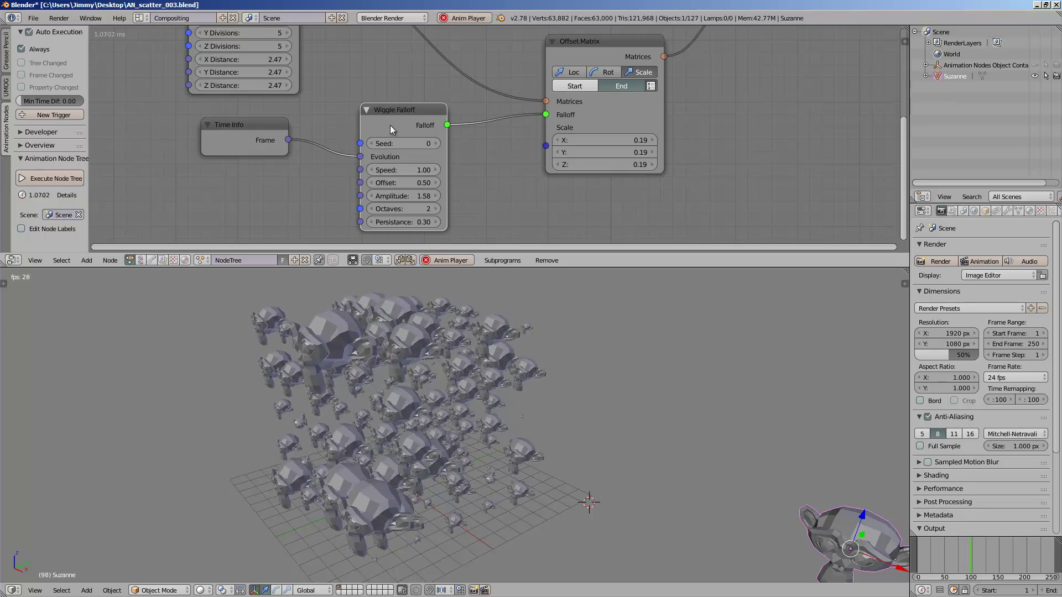
{"action": "left_click_drag", "start_coordinate": [492, 267], "coordinate": [493, 298]}
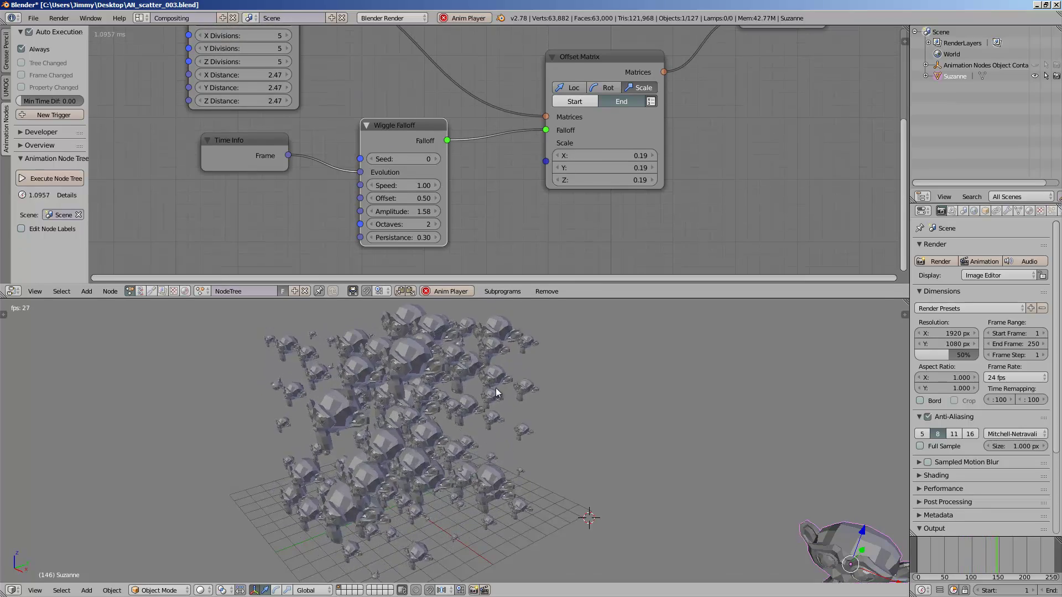
{"action": "scroll", "coordinate": [486, 398], "scroll_direction": "down", "scroll_amount": 2}
{"action": "middle_click_drag", "start_coordinate": [432, 420], "coordinate": [475, 422]}
{"action": "key", "text": "ctrl+s"}
- Set X Divisions in the Distribute Matrices node to 11
{"action": "middle_click_drag", "start_coordinate": [224, 124], "coordinate": [314, 183]}
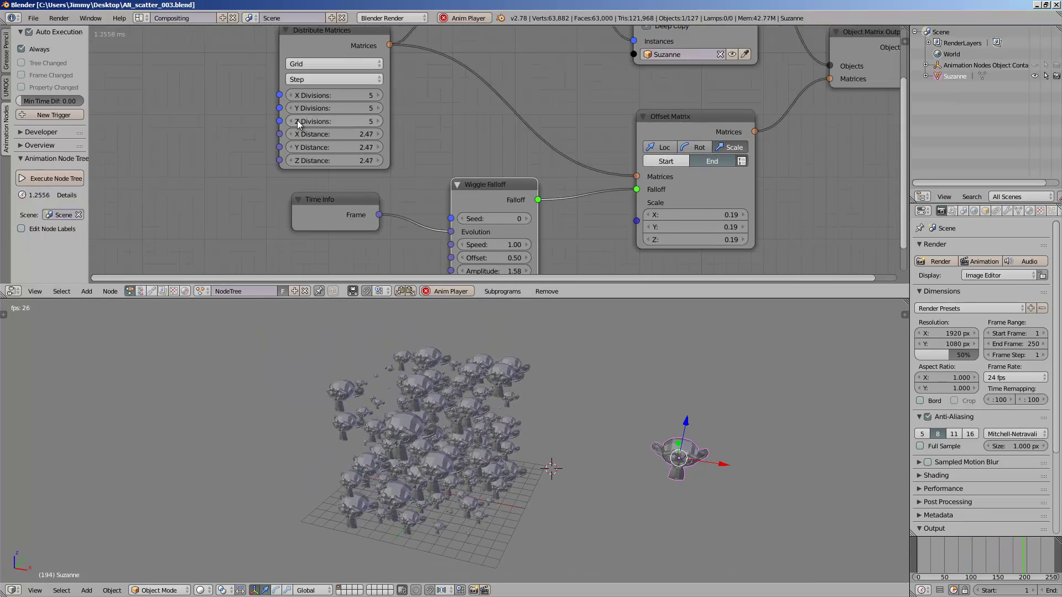
{"action": "scroll", "coordinate": [310, 116], "scroll_direction": "up", "scroll_amount": 1}
{"action": "mouse_move", "coordinate": [359, 94]}
{"action": "left_mouse_down"}
{"action": "mouse_move", "coordinate": [382, 94]}
{"action": "mouse_move", "coordinate": [372, 108]}
{"action": "left_mouse_up"}
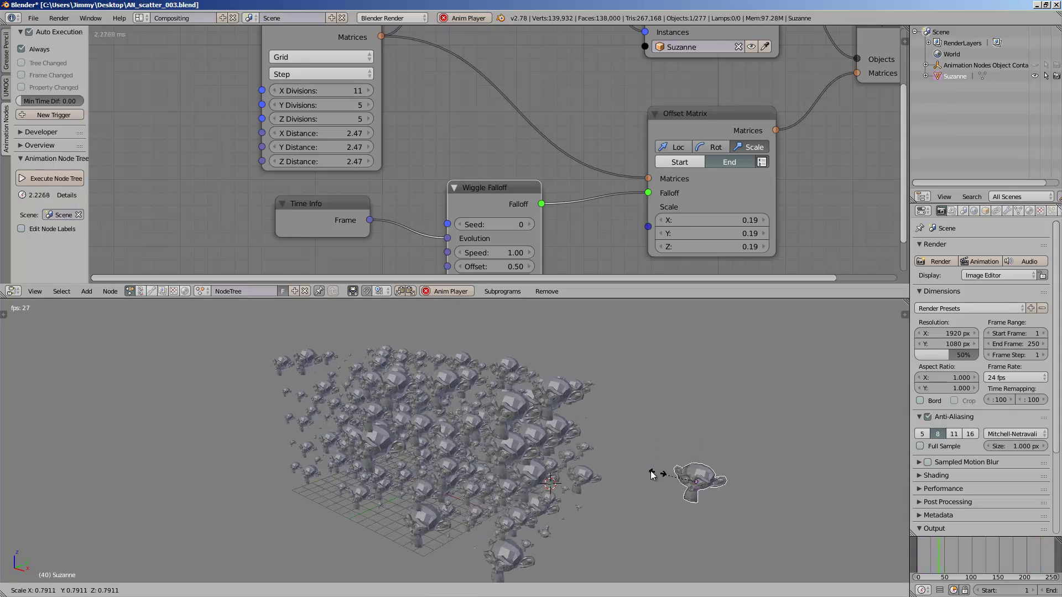
- Move and enlarge the source Suzanne beside the grid of instances, and save over the existing file
{"action": "key", "text": "g"}
{"action": "left_click", "coordinate": [659, 437]}
{"action": "key", "text": "s"}
{"action": "left_click", "coordinate": [638, 455]}
{"action": "key", "text": "ctrl+s"}
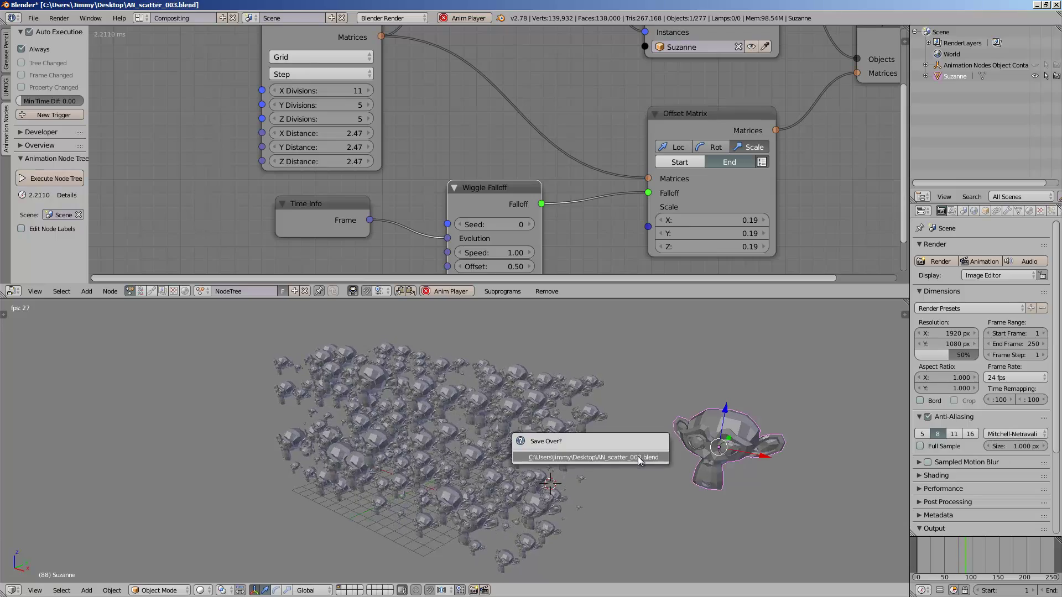
{"action": "left_click", "coordinate": [639, 456]}
- Reposition the source Suzanne next to the monkey grid once more and save the file
{"action": "middle_click_drag", "start_coordinate": [639, 456], "coordinate": [534, 435]}
{"action": "scroll", "coordinate": [536, 435], "scroll_direction": "down", "scroll_amount": 3}
{"action": "key", "text": "g"}
{"action": "left_click", "coordinate": [465, 477]}
{"action": "middle_click_drag", "start_coordinate": [464, 477], "coordinate": [598, 423]}
{"action": "scroll", "coordinate": [600, 429], "scroll_direction": "up", "scroll_amount": 4}
{"action": "key", "text": "ctrl+s"}
{"action": "left_click", "coordinate": [598, 423]}
- Add a Delay Falloff node below the Offset Matrix node
{"action": "middle_click_drag", "start_coordinate": [433, 199], "coordinate": [333, 145]}
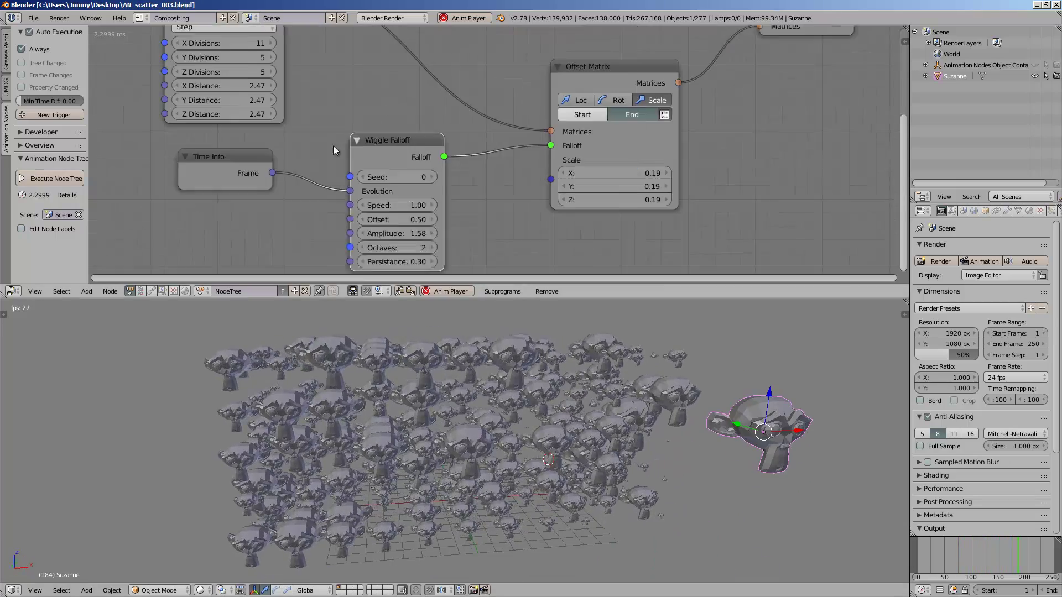
{"action": "scroll", "coordinate": [331, 146], "scroll_direction": "down", "scroll_amount": 2}
{"action": "scroll", "coordinate": [539, 149], "scroll_direction": "down", "scroll_amount": 2}
{"action": "middle_click_drag", "start_coordinate": [730, 171], "coordinate": [589, 144]}
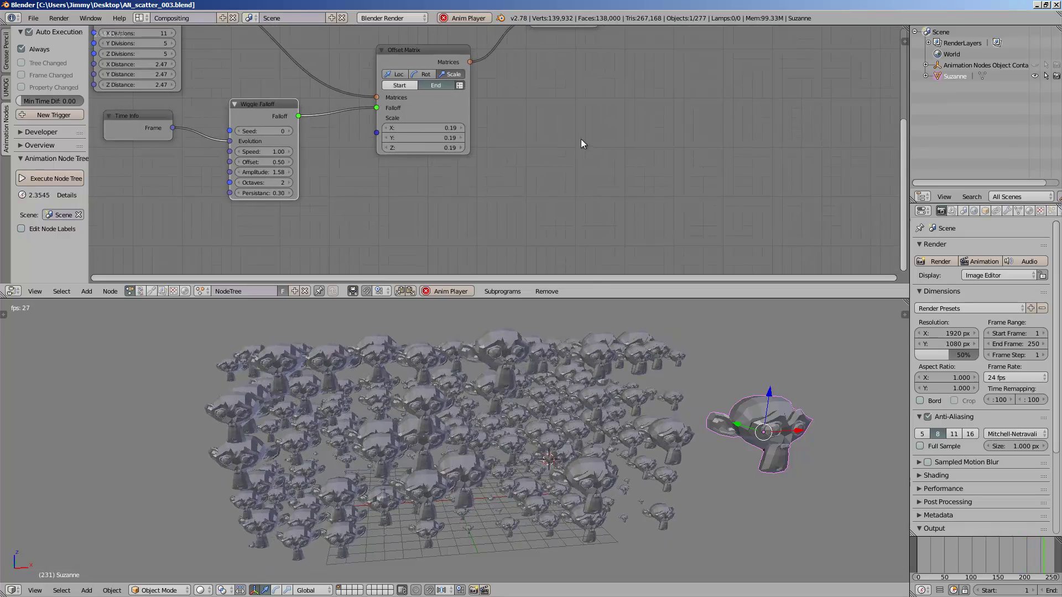
{"action": "key", "text": "shift+a"}
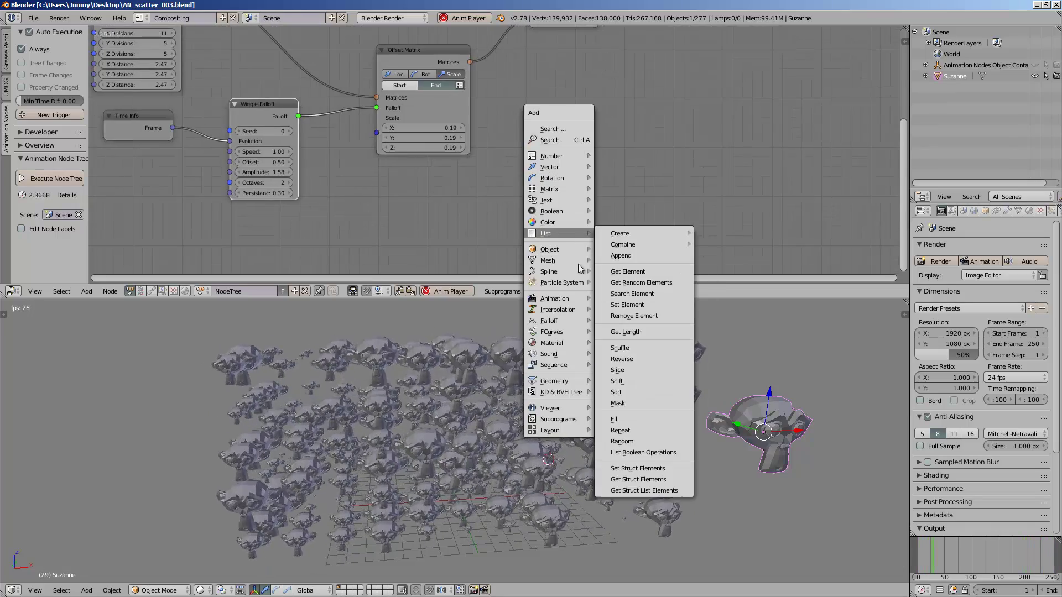
{"action": "mouse_move", "coordinate": [579, 322]}
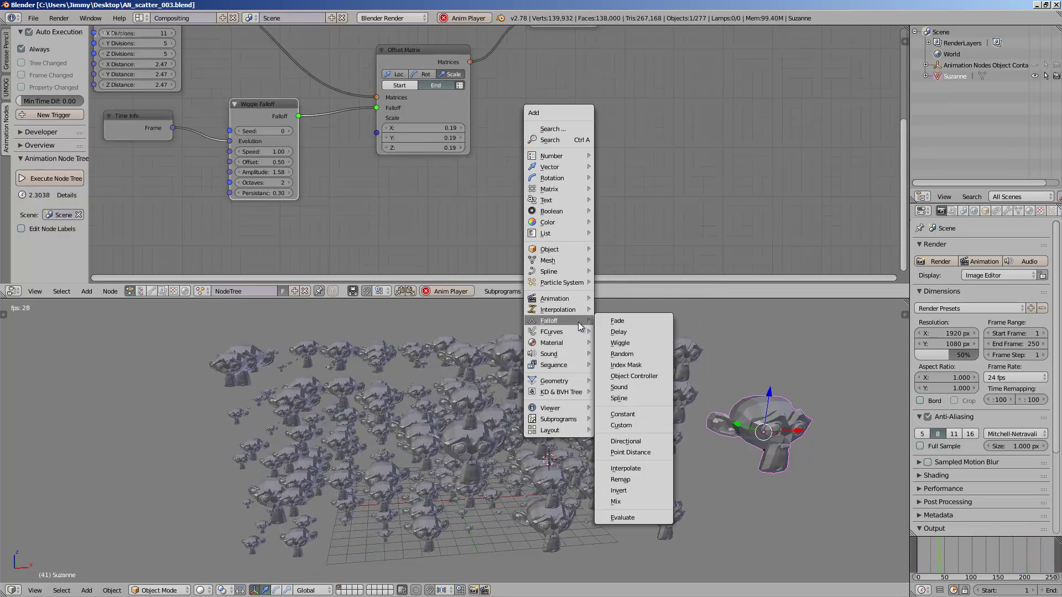
{"action": "left_click", "coordinate": [633, 333]}
{"action": "left_click", "coordinate": [330, 173]}
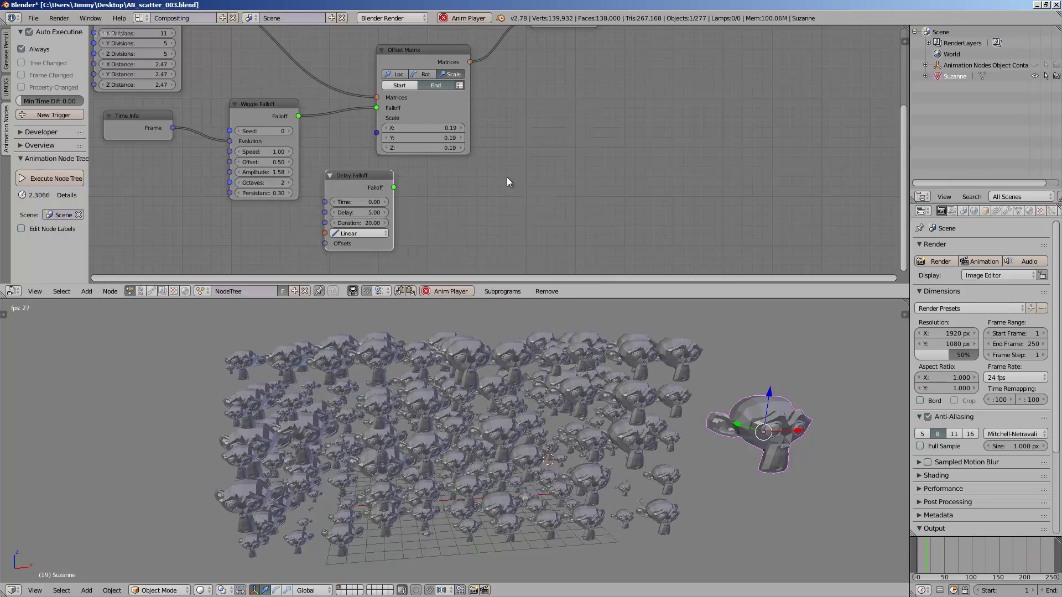
- Add an Interpolate Falloff node beside the Delay Falloff node and stop the animation playback
{"action": "key", "text": "shift+a"}
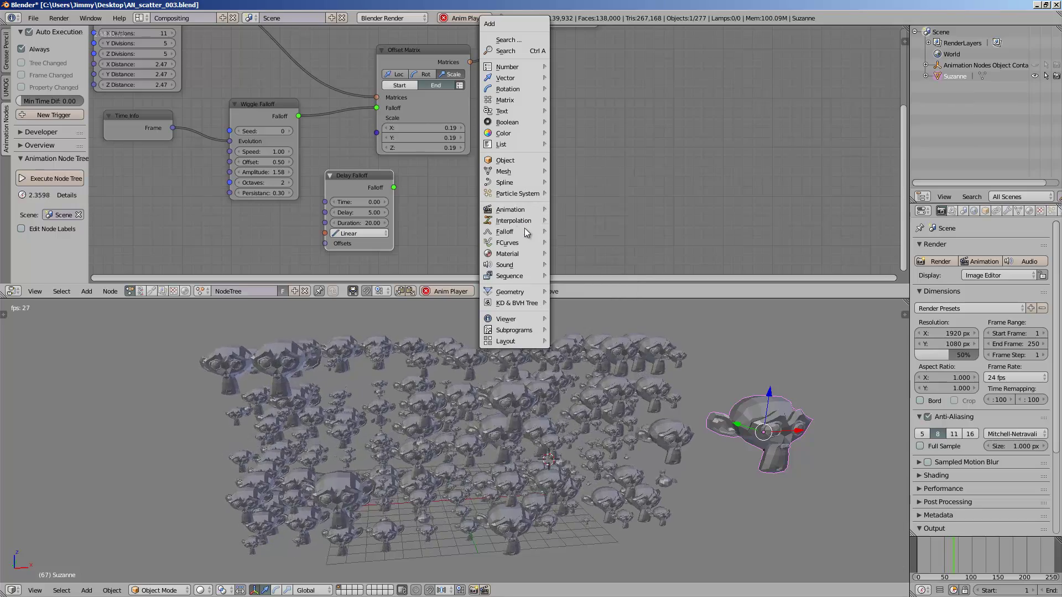
{"action": "mouse_move", "coordinate": [546, 237]}
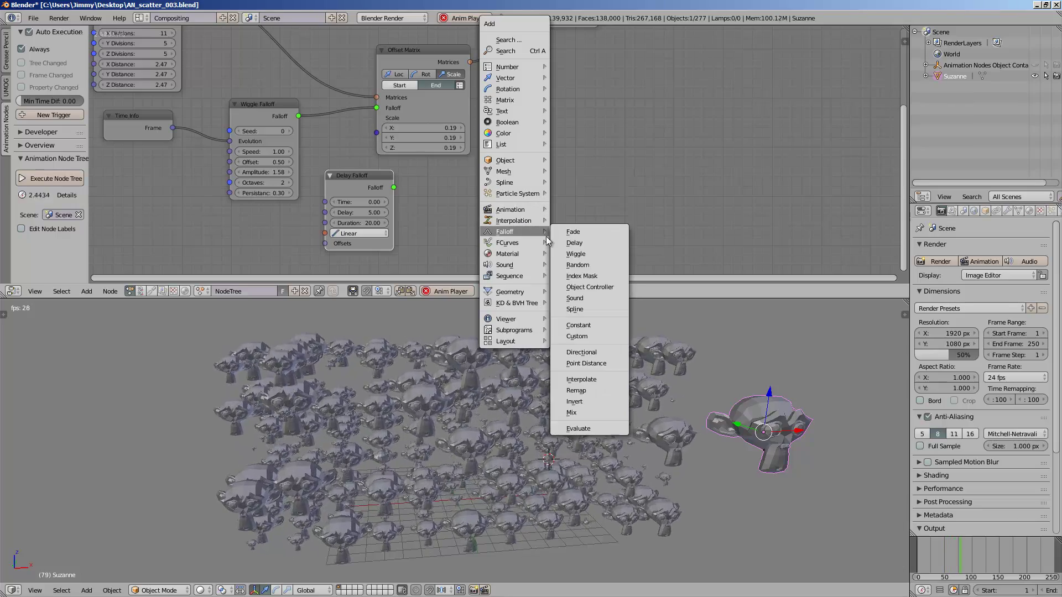
{"action": "left_click", "coordinate": [599, 374]}
{"action": "left_click", "coordinate": [446, 180]}
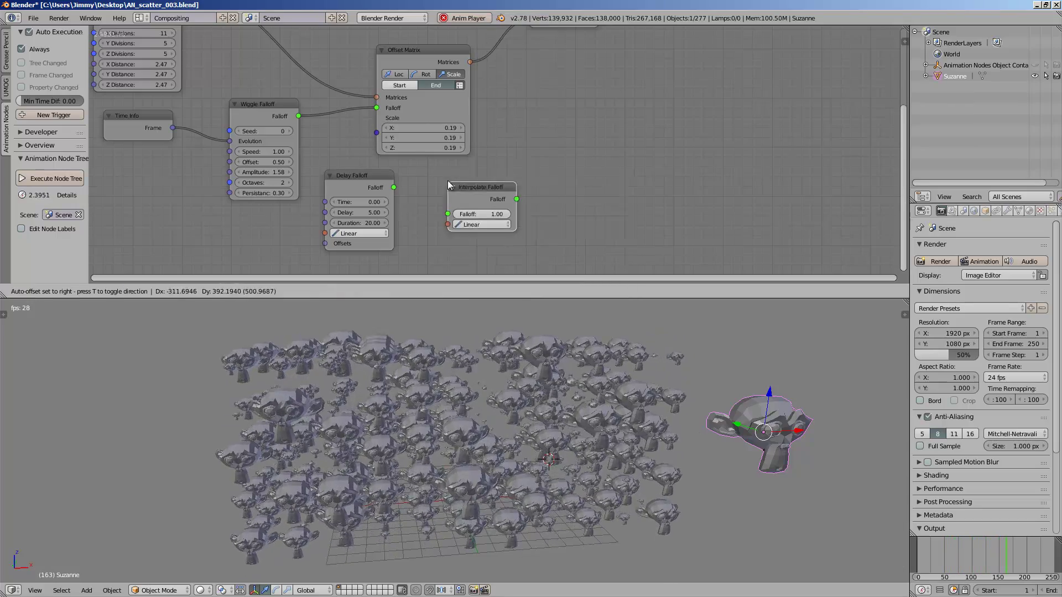
{"action": "middle_click_drag", "start_coordinate": [439, 170], "coordinate": [472, 190]}
{"action": "scroll", "coordinate": [472, 190], "scroll_direction": "down", "scroll_amount": 2}
{"action": "key", "text": "Escape"}
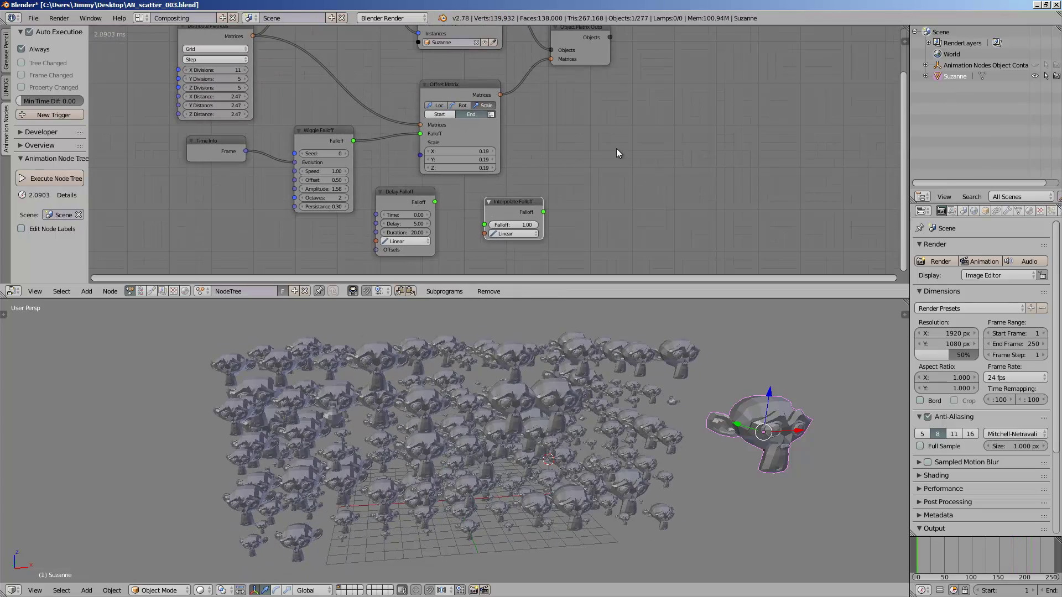
- Spread out the Interpolate Falloff, Delay Falloff, Wiggle Falloff and Time Info nodes to free space around the Offset Matrix
{"action": "left_click_drag", "start_coordinate": [518, 212], "coordinate": [503, 211]}
{"action": "scroll", "coordinate": [502, 194], "scroll_direction": "up", "scroll_amount": 1}
{"action": "left_click_drag", "start_coordinate": [411, 196], "coordinate": [380, 181]}
{"action": "middle_click_drag", "start_coordinate": [380, 181], "coordinate": [432, 167]}
{"action": "left_click_drag", "start_coordinate": [358, 123], "coordinate": [312, 128]}
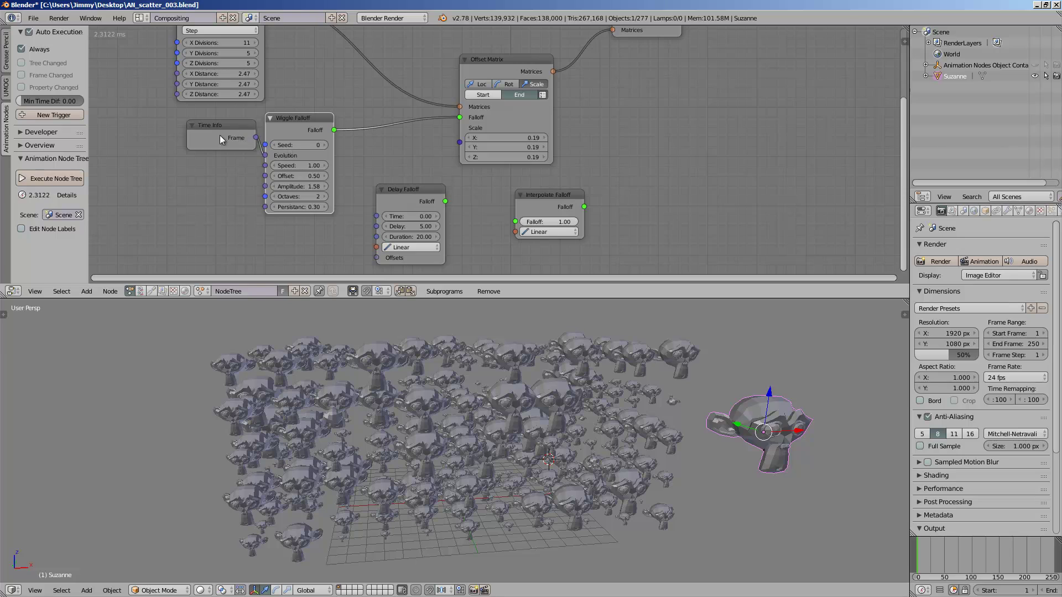
{"action": "left_click_drag", "start_coordinate": [220, 138], "coordinate": [145, 160]}
{"action": "left_click_drag", "start_coordinate": [287, 118], "coordinate": [246, 138]}
{"action": "middle_click_drag", "start_coordinate": [576, 208], "coordinate": [562, 196]}
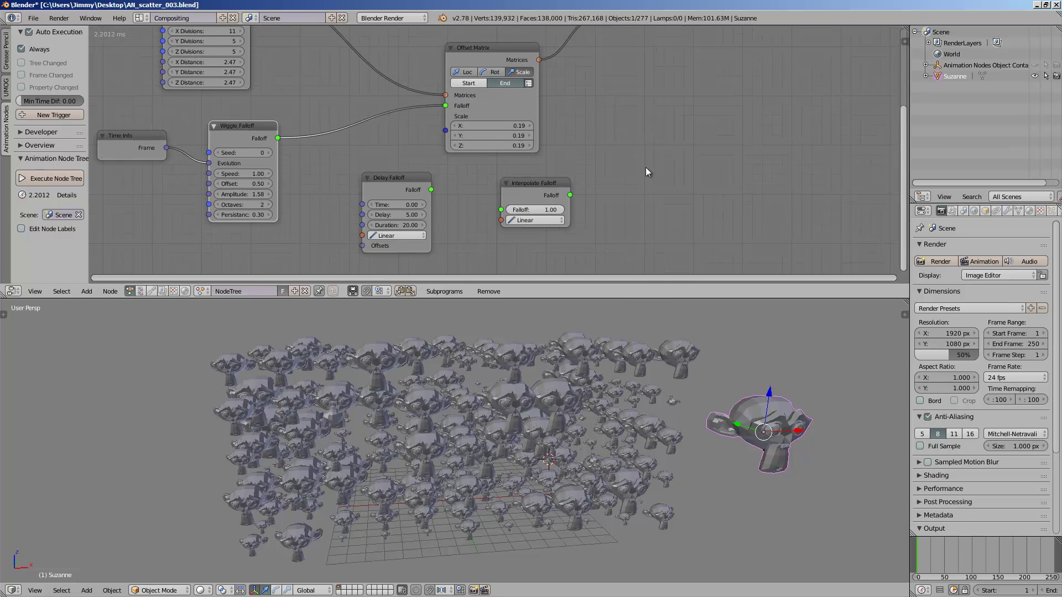
- Add a Point Distance Falloff node next to the Wiggle Falloff, moving the Delay Falloff and Interpolate Falloff nodes lower
{"action": "key", "text": "shift+a"}
{"action": "mouse_move", "coordinate": [642, 232]}
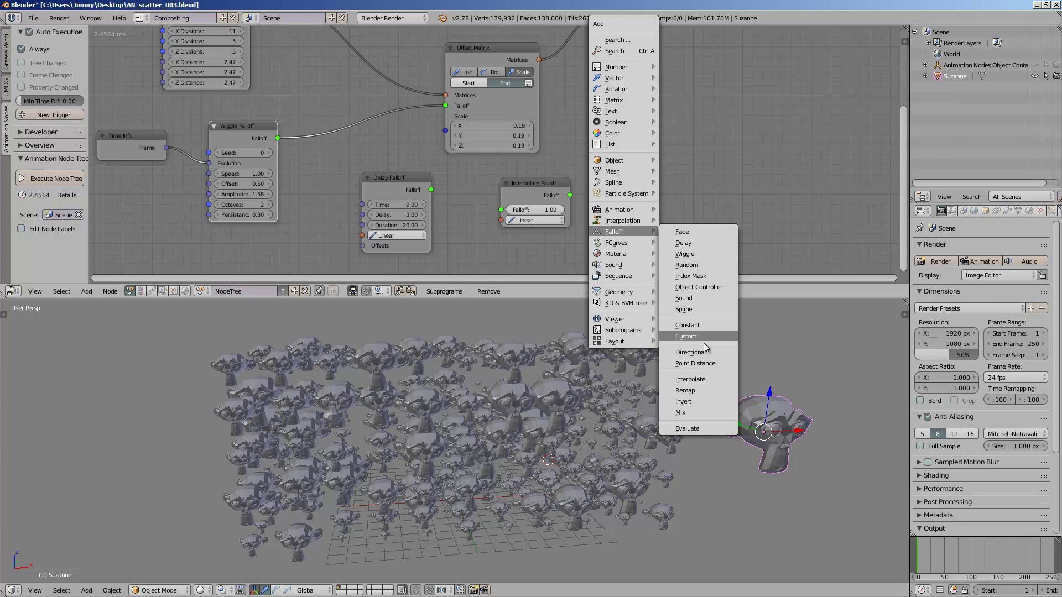
{"action": "left_click", "coordinate": [708, 361]}
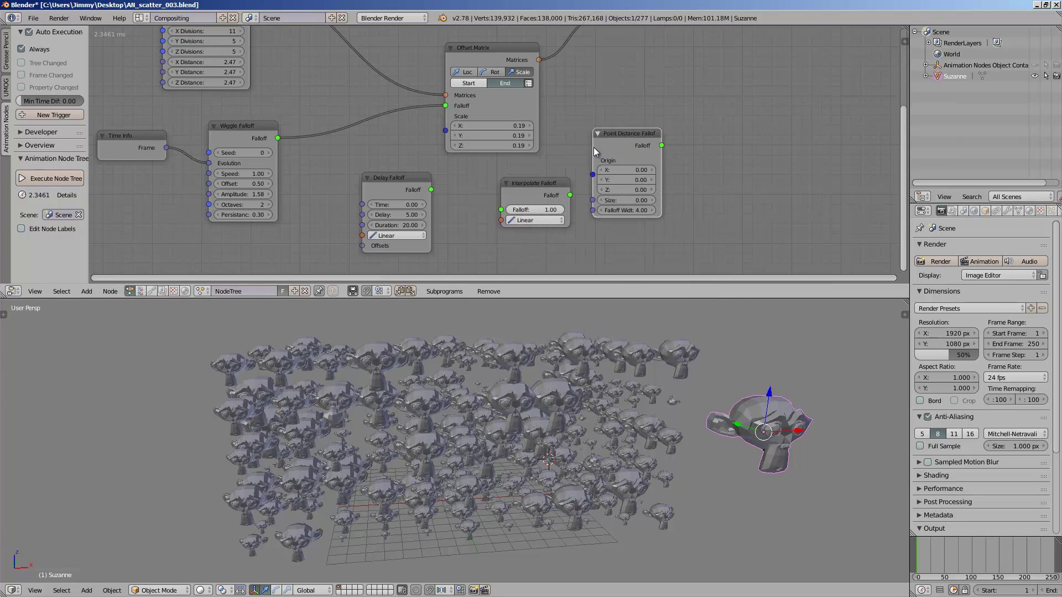
{"action": "left_click_drag", "start_coordinate": [409, 181], "coordinate": [348, 227]}
{"action": "left_click_drag", "start_coordinate": [520, 186], "coordinate": [442, 229]}
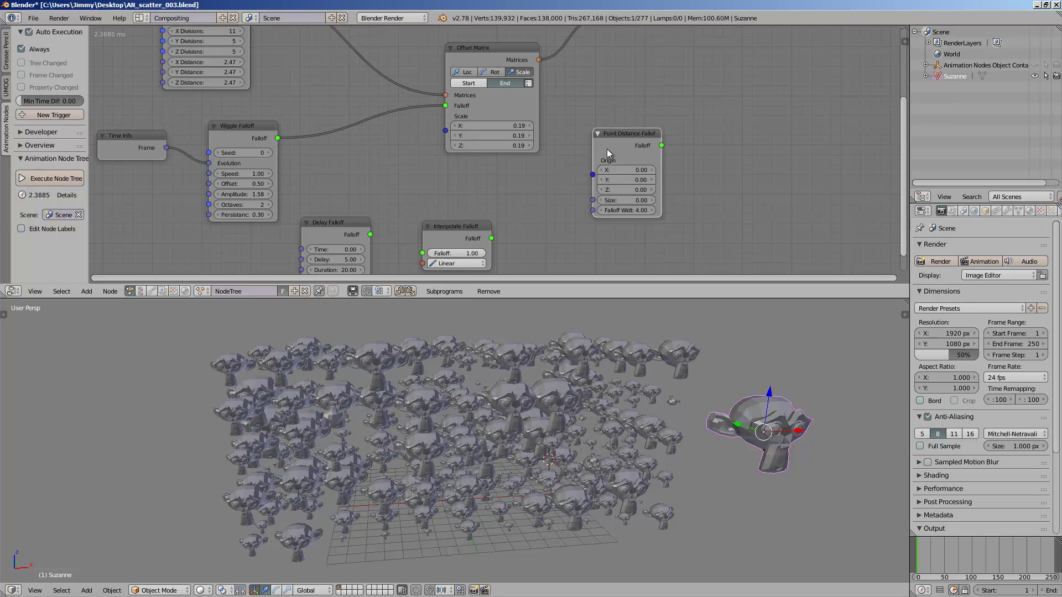
{"action": "left_click", "coordinate": [358, 159]}
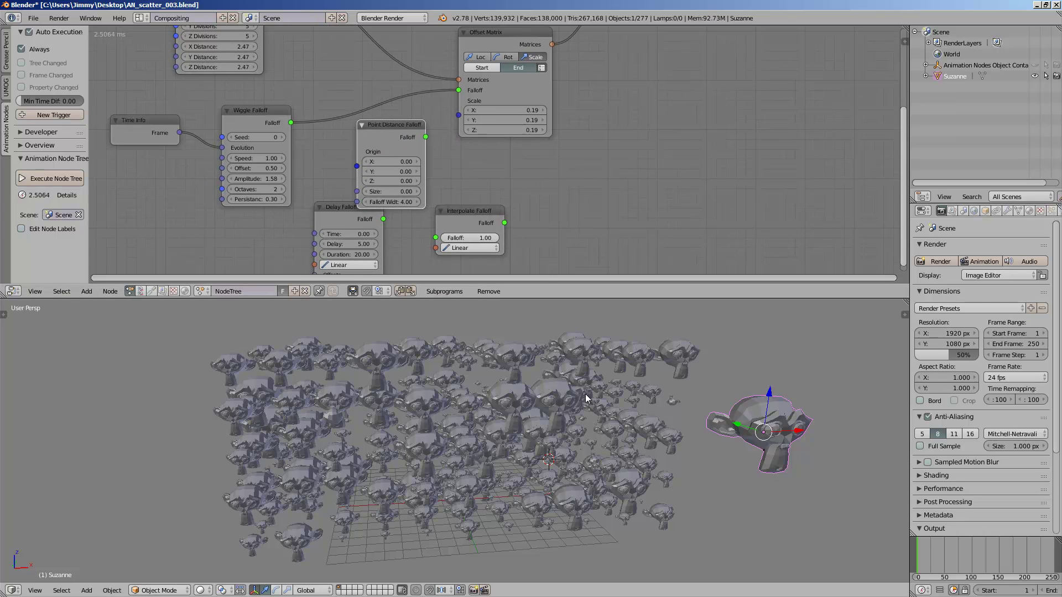
- Add an empty to the scene, move it beside the monkey grid on the side opposite the source Suzanne, and scale it
{"action": "scroll", "coordinate": [404, 413], "scroll_direction": "down", "scroll_amount": 4}
{"action": "key", "text": "shift+a"}
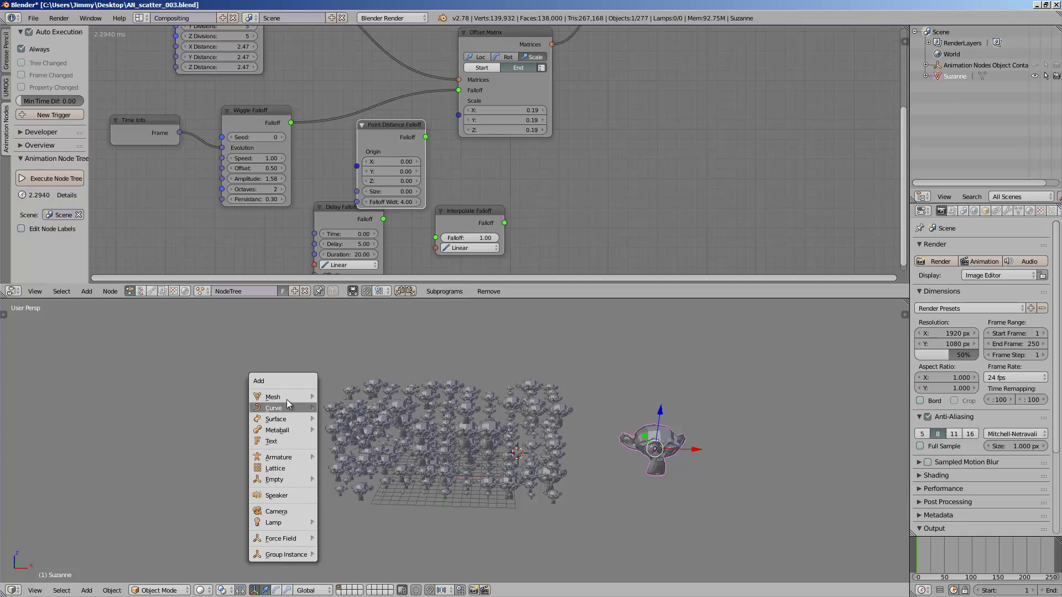
{"action": "mouse_move", "coordinate": [289, 479]}
{"action": "left_click", "coordinate": [343, 481]}
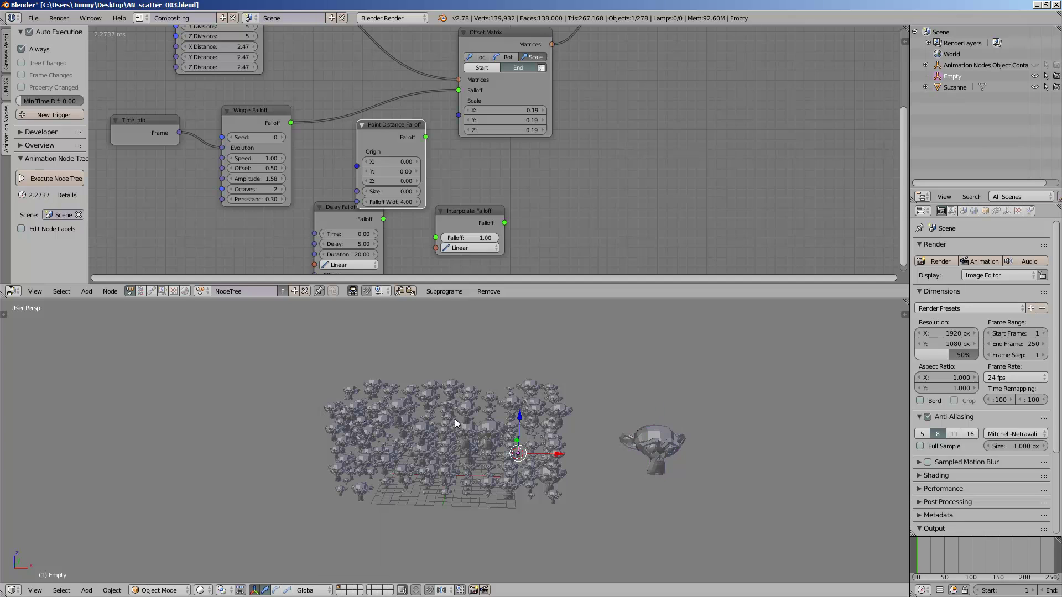
{"action": "key", "text": "g"}
{"action": "left_click", "coordinate": [187, 376]}
{"action": "key", "text": "s"}
{"action": "left_click", "coordinate": [327, 429]}
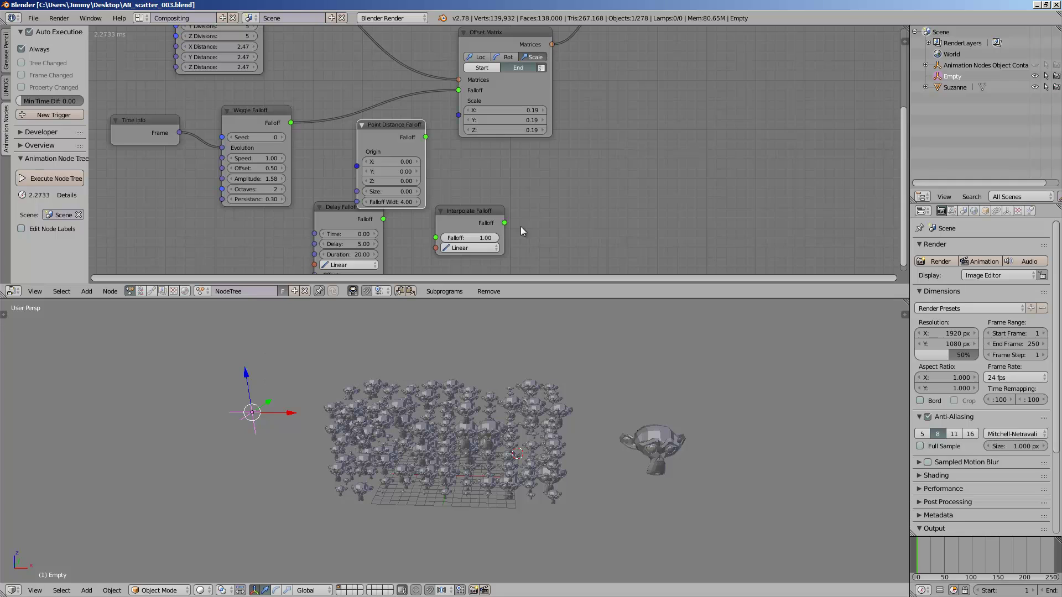
{"action": "middle_click_drag", "start_coordinate": [523, 231], "coordinate": [528, 203]}
{"action": "key", "text": "shift+a"}
{"action": "left_click", "coordinate": [575, 163]}
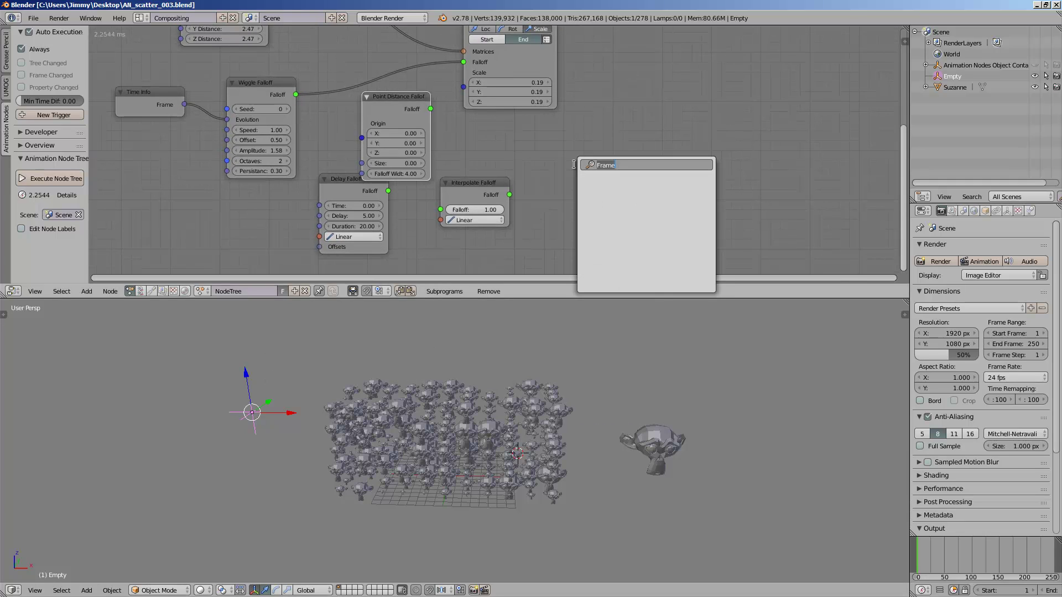
{"action": "key", "text": "Escape"}
- Add an Object Transforms Input node to free space in the node tree
{"action": "key", "text": "shift+a"}
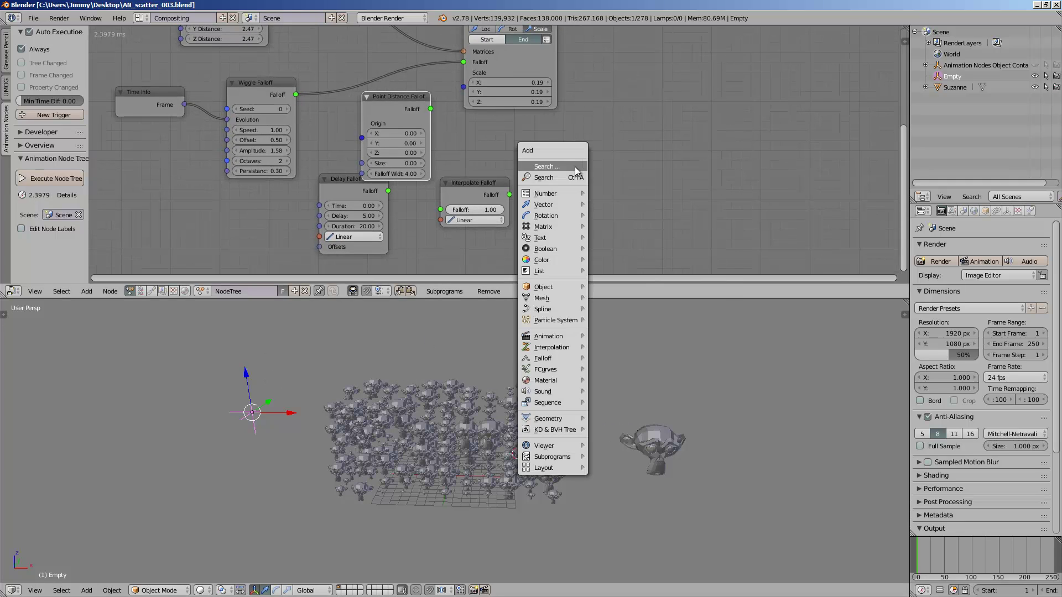
{"action": "left_click", "coordinate": [573, 172]}
{"action": "type", "text": "tra"}
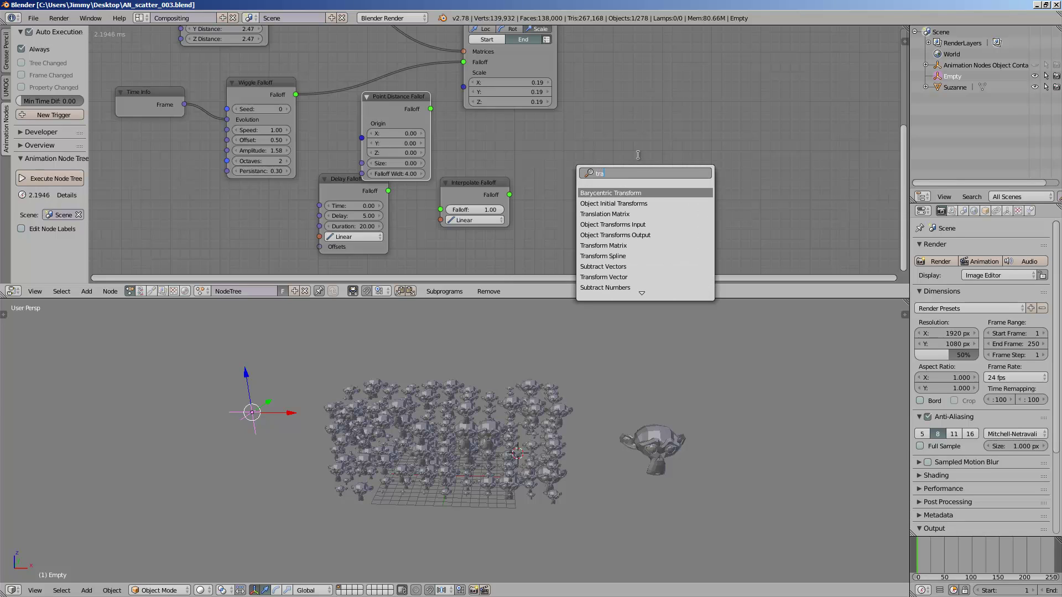
{"action": "type", "text": "nsform o"}
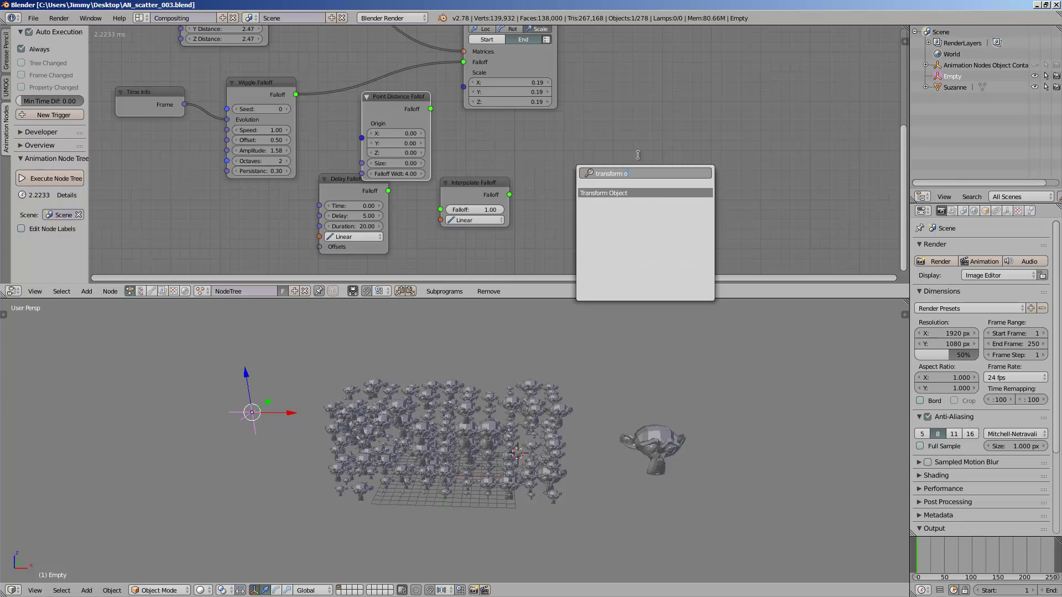
{"action": "key", "text": "BackSpace"}
{"action": "key", "text": "BackSpace"}
{"action": "key", "text": "BackSpace"}
{"action": "key", "text": "BackSpace"}
{"action": "key", "text": "BackSpace"}
{"action": "key", "text": "BackSpace"}
{"action": "key", "text": "BackSpace"}
{"action": "key", "text": "BackSpace"}
{"action": "key", "text": "BackSpace"}
{"action": "key", "text": "BackSpace"}
{"action": "key", "text": "BackSpace"}
{"action": "type", "text": "object tr"}
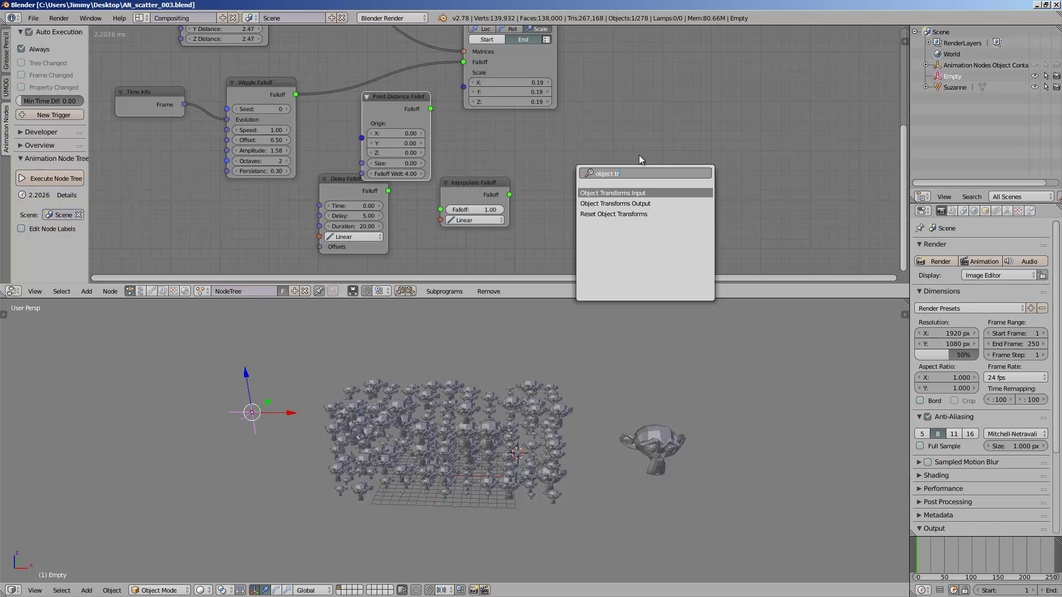
{"action": "key", "text": "Return"}
{"action": "left_click", "coordinate": [639, 159]}
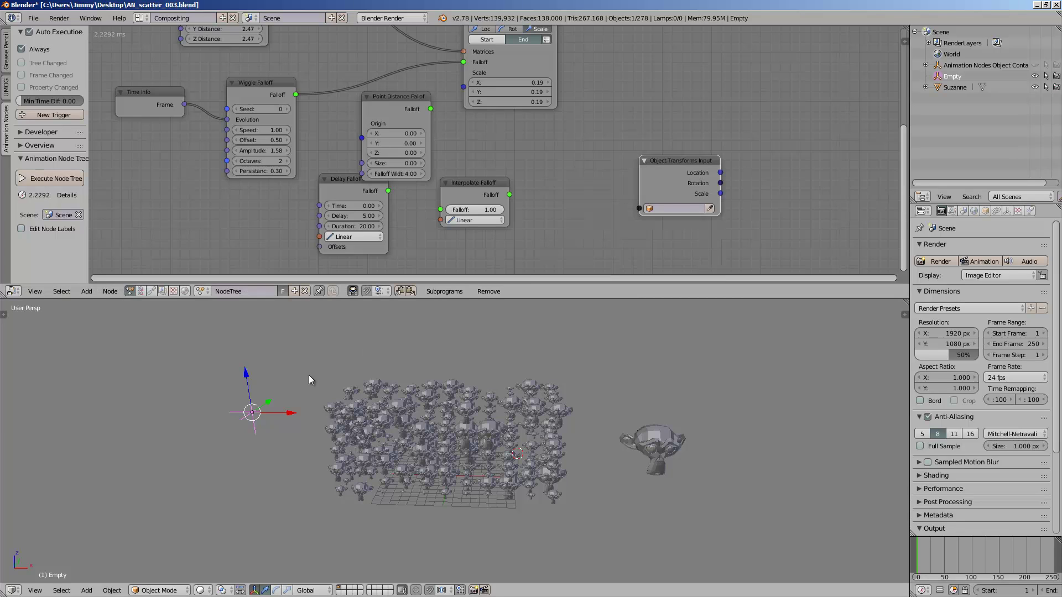
- Assign the Empty to the Object Transforms Input node and link its Location to the Point Distance Falloff's Origin, placing it below Time Info
{"action": "left_click", "coordinate": [701, 208]}
{"action": "left_click", "coordinate": [712, 210]}
{"action": "left_click", "coordinate": [713, 210]}
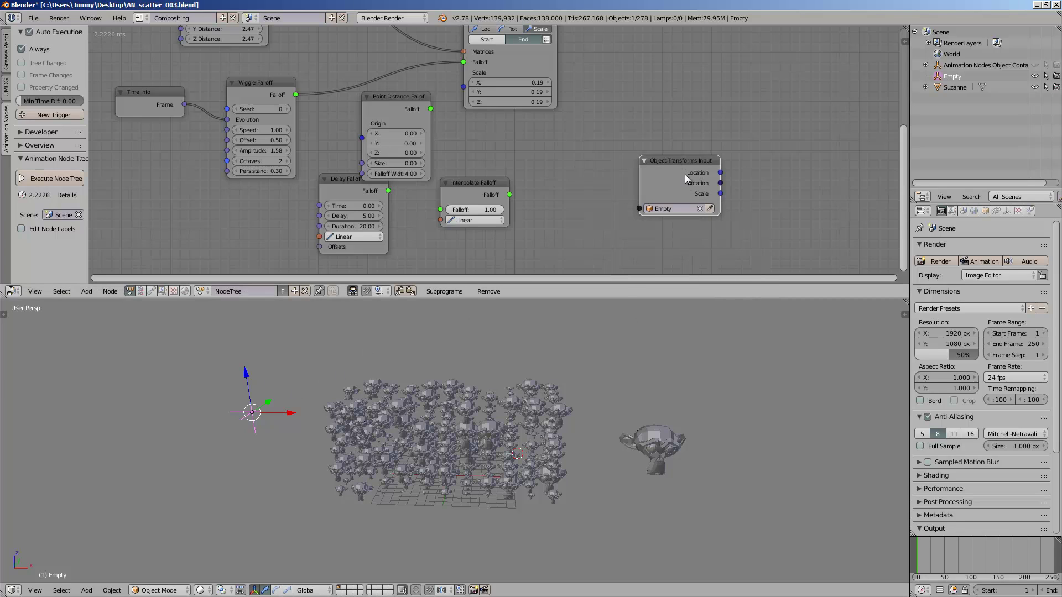
{"action": "left_click_drag", "start_coordinate": [685, 175], "coordinate": [554, 132]}
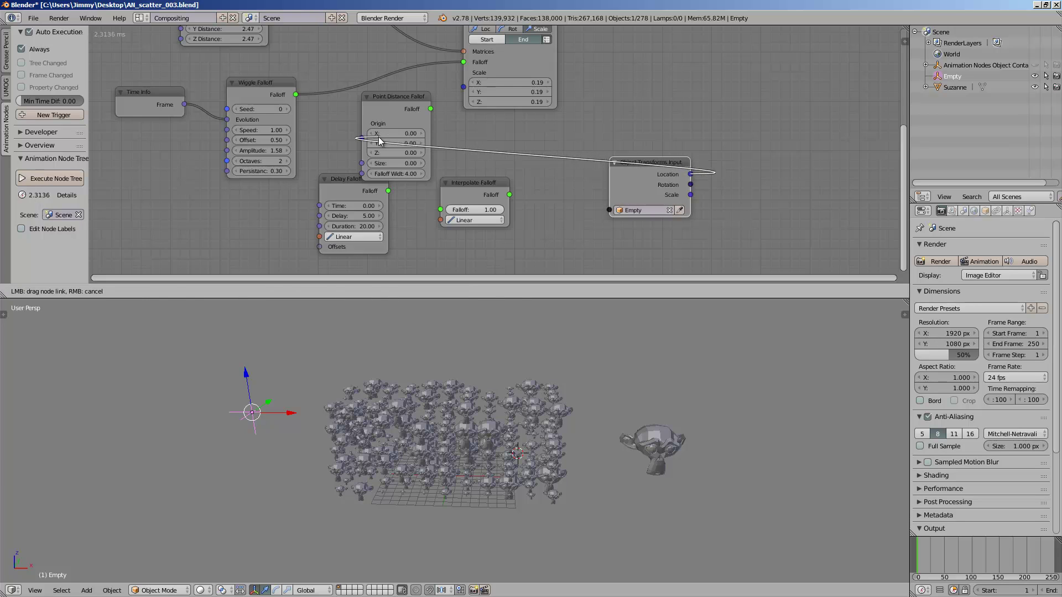
{"action": "left_click_drag", "start_coordinate": [368, 139], "coordinate": [363, 138]}
{"action": "left_click_drag", "start_coordinate": [624, 163], "coordinate": [49, 177]}
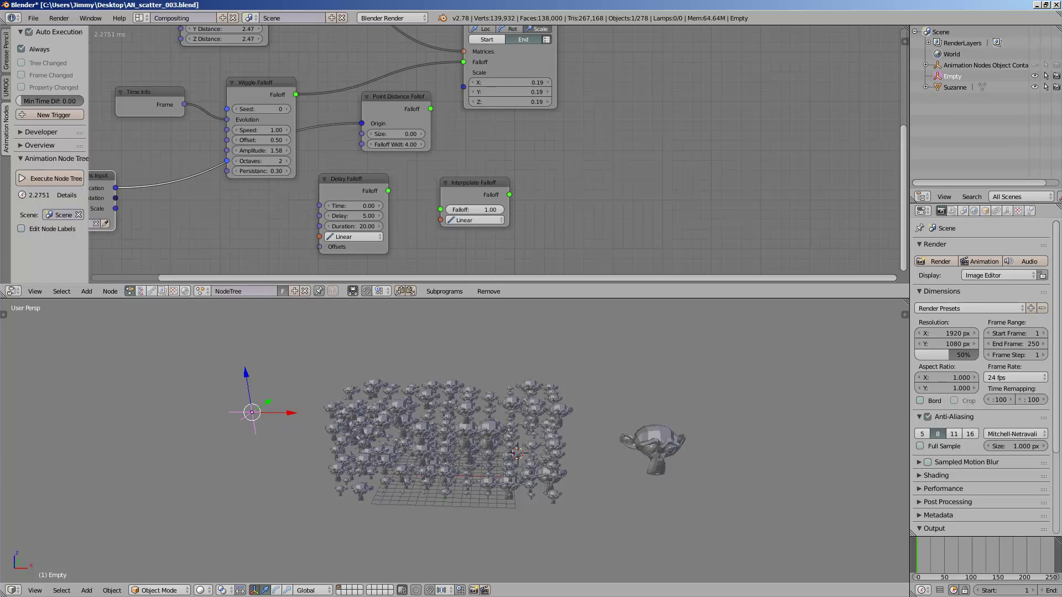
- Connect the Point Distance Falloff's output to the Offset Matrix's Falloff input in place of the Wiggle Falloff
{"action": "middle_click_drag", "start_coordinate": [434, 121], "coordinate": [563, 145]}
{"action": "left_click_drag", "start_coordinate": [526, 123], "coordinate": [555, 124]}
{"action": "left_click_drag", "start_coordinate": [587, 88], "coordinate": [592, 87]}
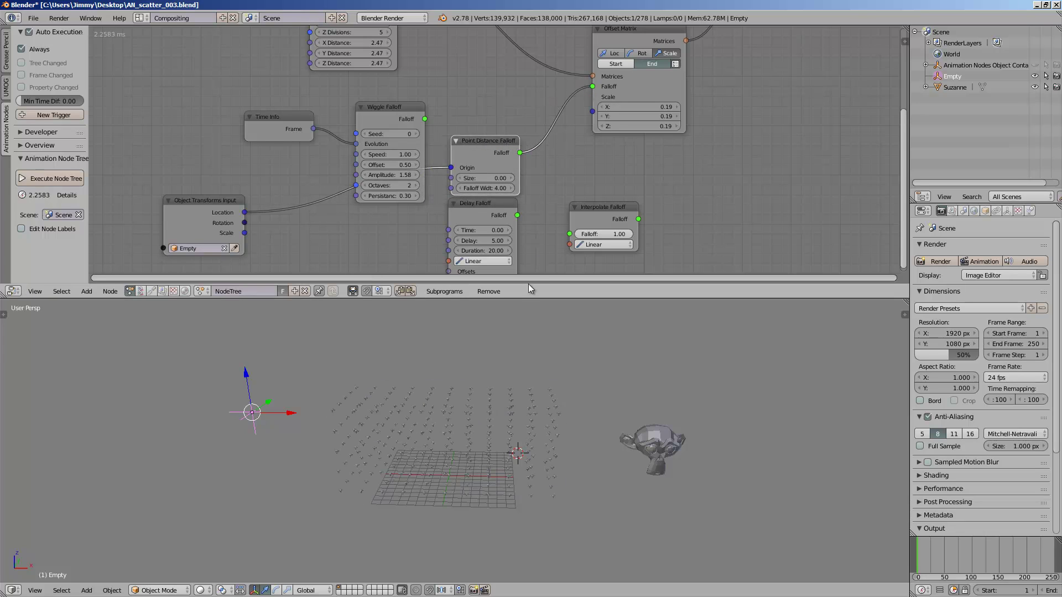
- Move the empty through several places in the monkey grid to test the distance-based scaling
{"action": "key", "text": "g"}
{"action": "left_click", "coordinate": [526, 383]}
{"action": "middle_click_drag", "start_coordinate": [527, 383], "coordinate": [522, 311]}
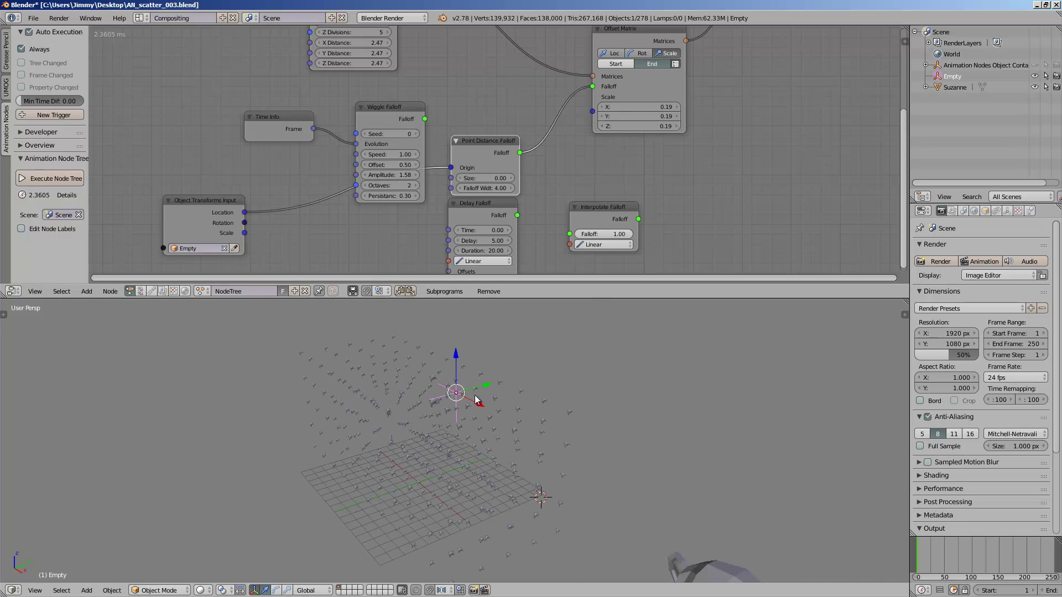
{"action": "middle_click_drag", "start_coordinate": [475, 396], "coordinate": [501, 419]}
{"action": "key", "text": "g"}
{"action": "left_click", "coordinate": [520, 415]}
{"action": "key", "text": "g"}
{"action": "middle_click_drag", "start_coordinate": [412, 420], "coordinate": [455, 402]}
{"action": "left_click", "coordinate": [480, 420]}
{"action": "scroll", "coordinate": [480, 420], "scroll_direction": "up", "scroll_amount": 2}
{"action": "key", "text": "g"}
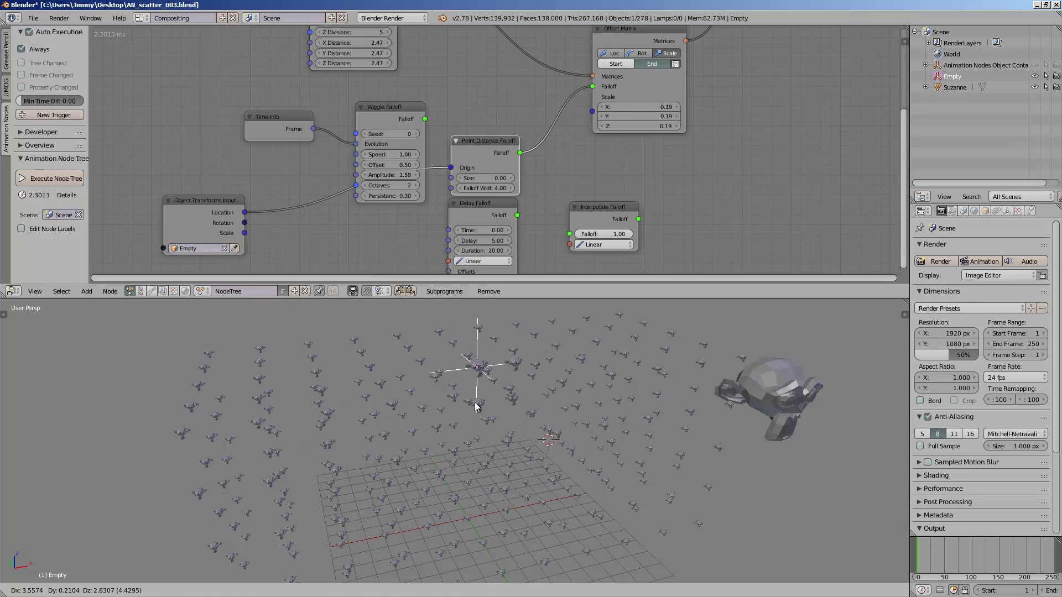
{"action": "left_click", "coordinate": [541, 412]}
{"action": "middle_click_drag", "start_coordinate": [567, 443], "coordinate": [528, 430]}
{"action": "key", "text": "g"}
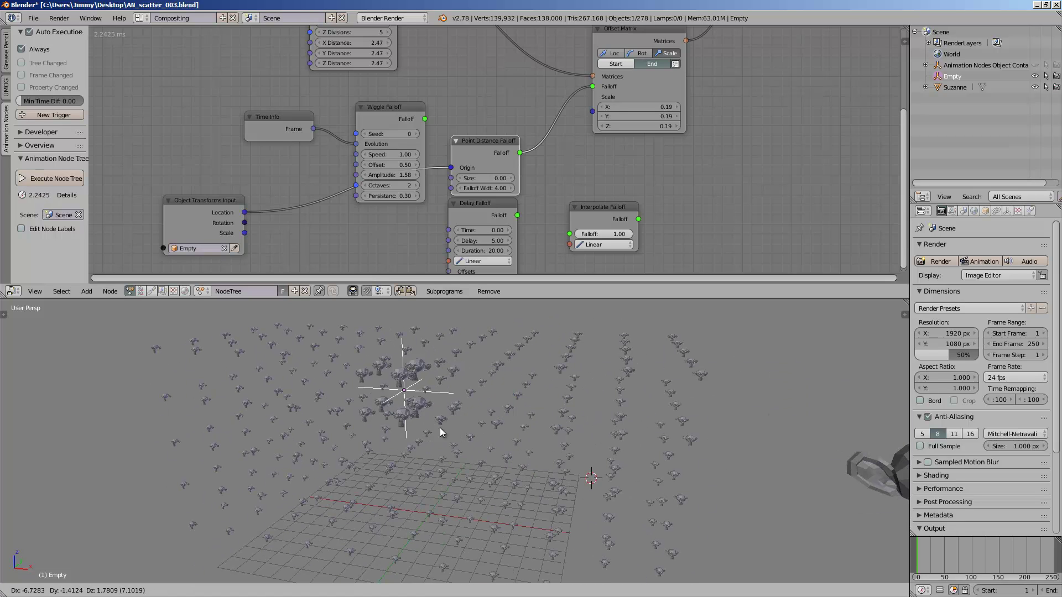
{"action": "left_click", "coordinate": [460, 453]}
- Set the Point Distance Falloff's Size to 4.44
{"action": "middle_click_drag", "start_coordinate": [479, 184], "coordinate": [489, 161]}
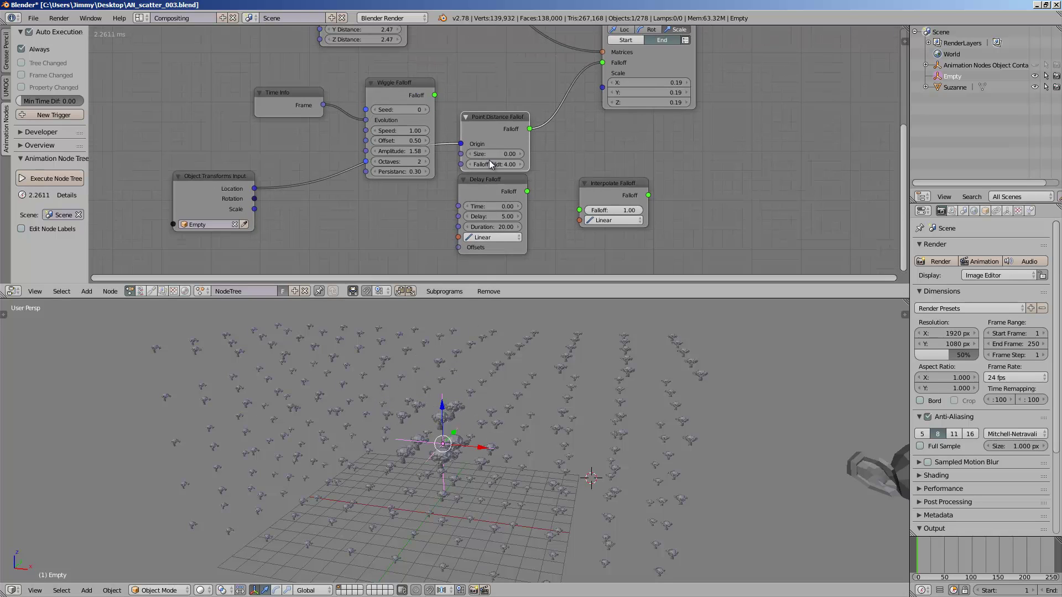
{"action": "scroll", "coordinate": [493, 118], "scroll_direction": "up", "scroll_amount": 1}
{"action": "left_click_drag", "start_coordinate": [492, 128], "coordinate": [594, 132]}
- Move the empty across the monkey grid to test the larger falloff size
{"action": "key", "text": "g"}
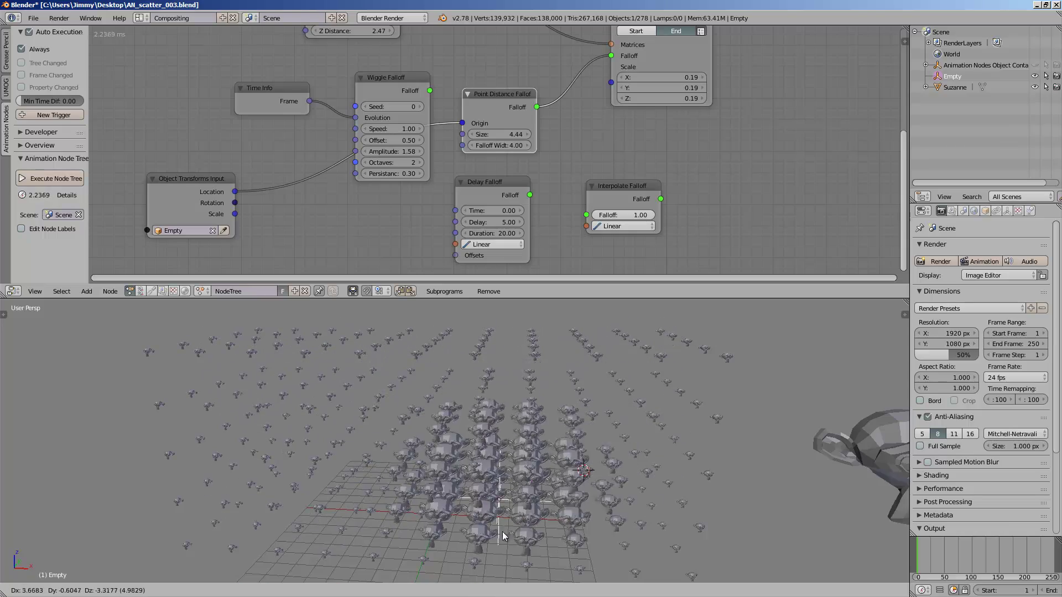
{"action": "left_click", "coordinate": [400, 441]}
{"action": "scroll", "coordinate": [400, 441], "scroll_direction": "down", "scroll_amount": 2}
{"action": "middle_click_drag", "start_coordinate": [400, 441], "coordinate": [445, 450]}
{"action": "key", "text": "g"}
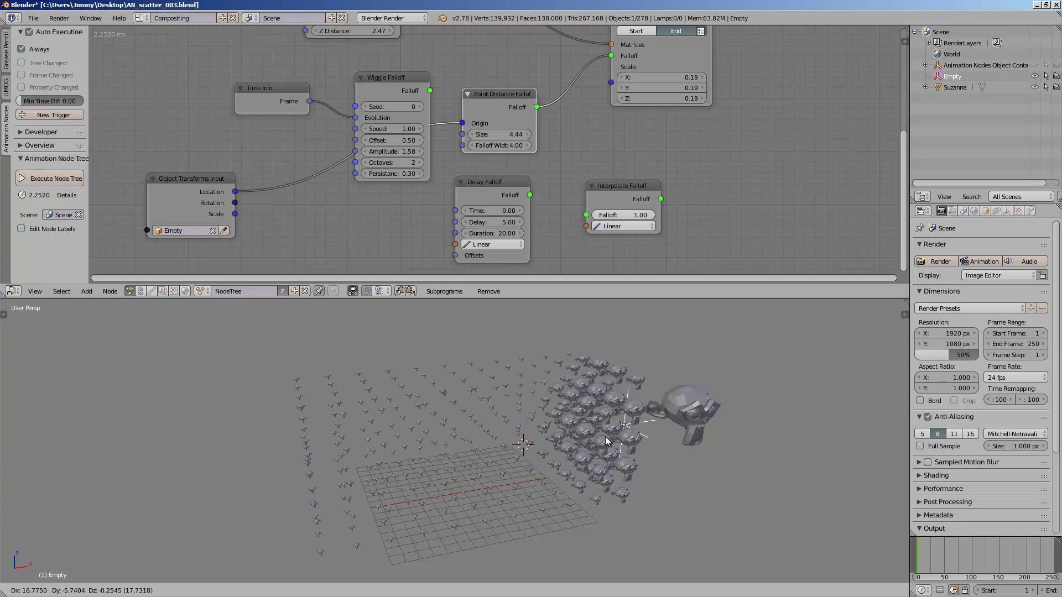
{"action": "left_click", "coordinate": [450, 451]}
{"action": "middle_click_drag", "start_coordinate": [476, 451], "coordinate": [400, 415]}
- Try scaling the empty, and reposition it inside the grid on the half away from the source Suzanne
{"action": "key", "text": "s"}
{"action": "left_click", "coordinate": [496, 447]}
{"action": "middle_click_drag", "start_coordinate": [536, 420], "coordinate": [459, 434]}
{"action": "key", "text": "g"}
{"action": "left_click", "coordinate": [376, 440]}
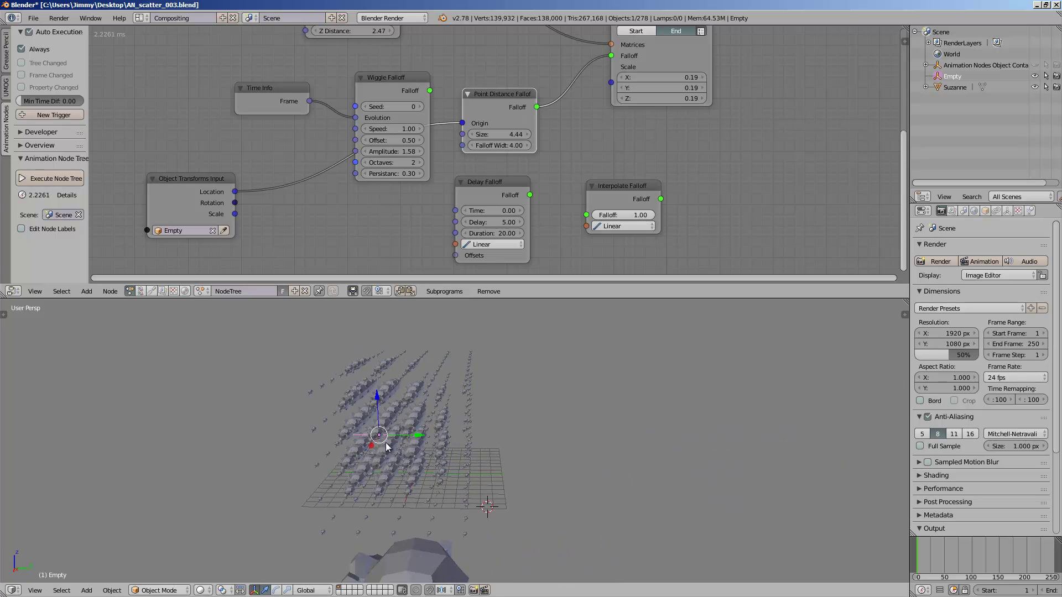
{"action": "middle_click_drag", "start_coordinate": [376, 440], "coordinate": [534, 396]}
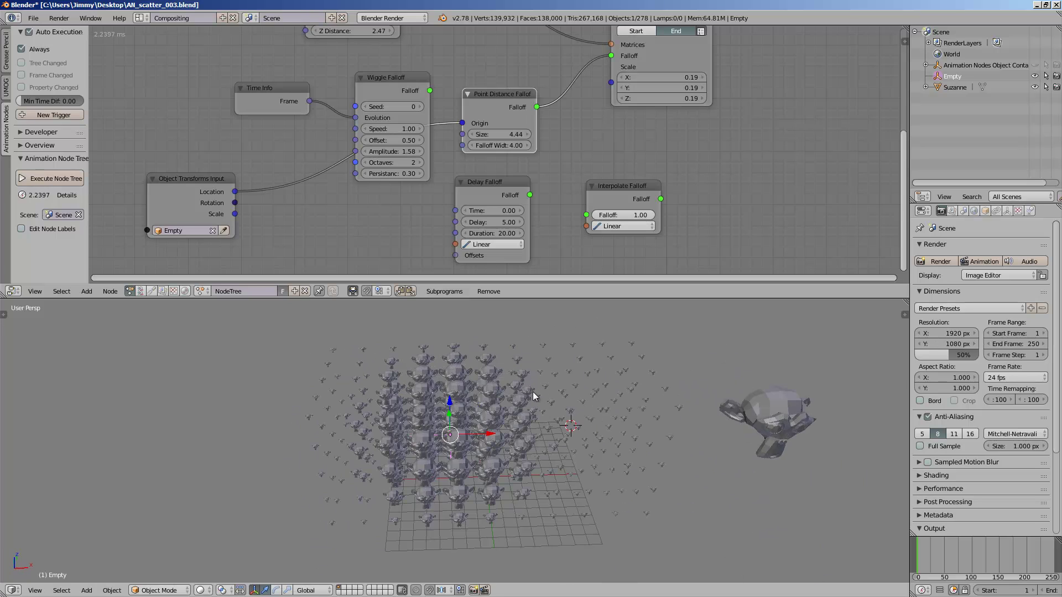
{"action": "mouse_move", "coordinate": [486, 436]}
{"action": "left_mouse_down"}
{"action": "mouse_move", "coordinate": [636, 435]}
{"action": "mouse_move", "coordinate": [495, 436]}
{"action": "left_mouse_up"}
- Try a uniform X, Y and Z scale of 1 on the Offset Matrix, and set all three values to 0.31
{"action": "middle_click_drag", "start_coordinate": [449, 148], "coordinate": [395, 151]}
{"action": "scroll", "coordinate": [395, 150], "scroll_direction": "up", "scroll_amount": 1}
{"action": "middle_click_drag", "start_coordinate": [515, 201], "coordinate": [498, 233]}
{"action": "middle_click_drag", "start_coordinate": [556, 134], "coordinate": [532, 215]}
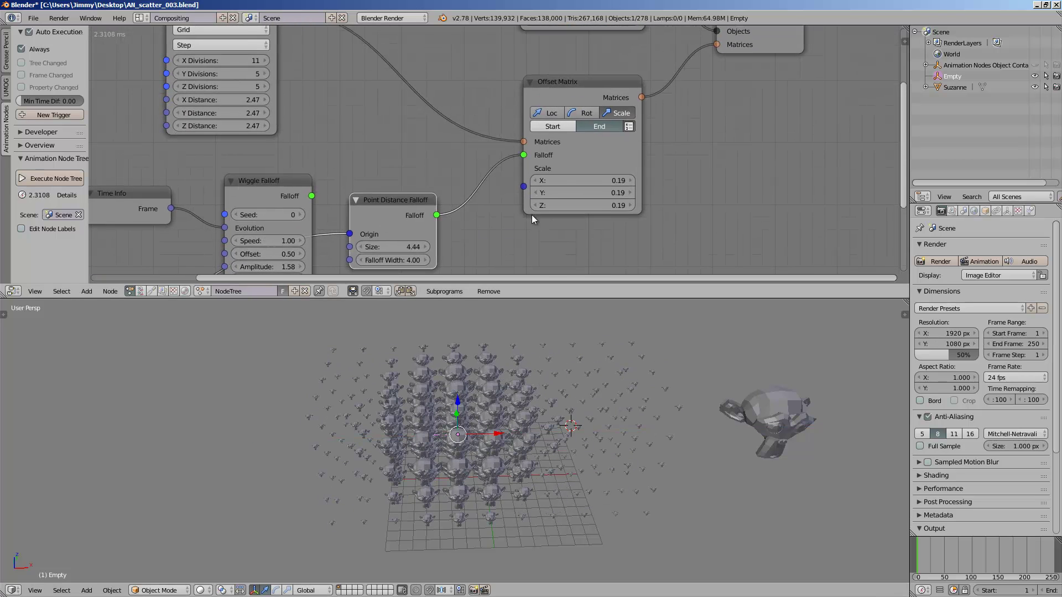
{"action": "left_click_drag", "start_coordinate": [614, 181], "coordinate": [612, 210]}
{"action": "type", "text": "1"}
{"action": "key", "text": "Return"}
{"action": "middle_click_drag", "start_coordinate": [677, 193], "coordinate": [674, 191]}
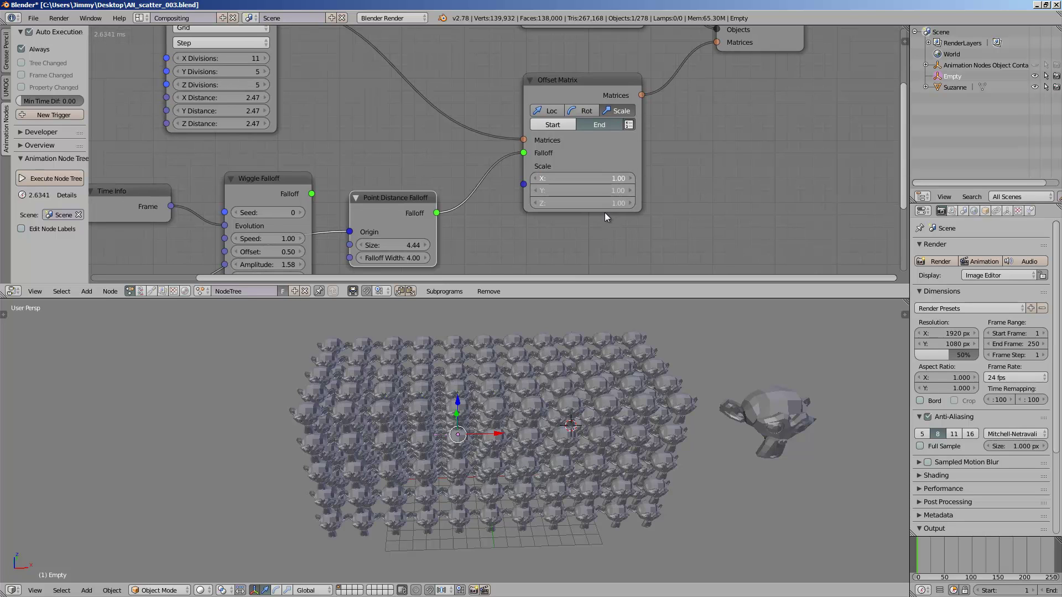
{"action": "left_click_drag", "start_coordinate": [605, 213], "coordinate": [586, 215]}
- Set the Point Distance Falloff's Size to 5.73 and its Falloff Width to 3.79
{"action": "middle_click_drag", "start_coordinate": [431, 234], "coordinate": [511, 176]}
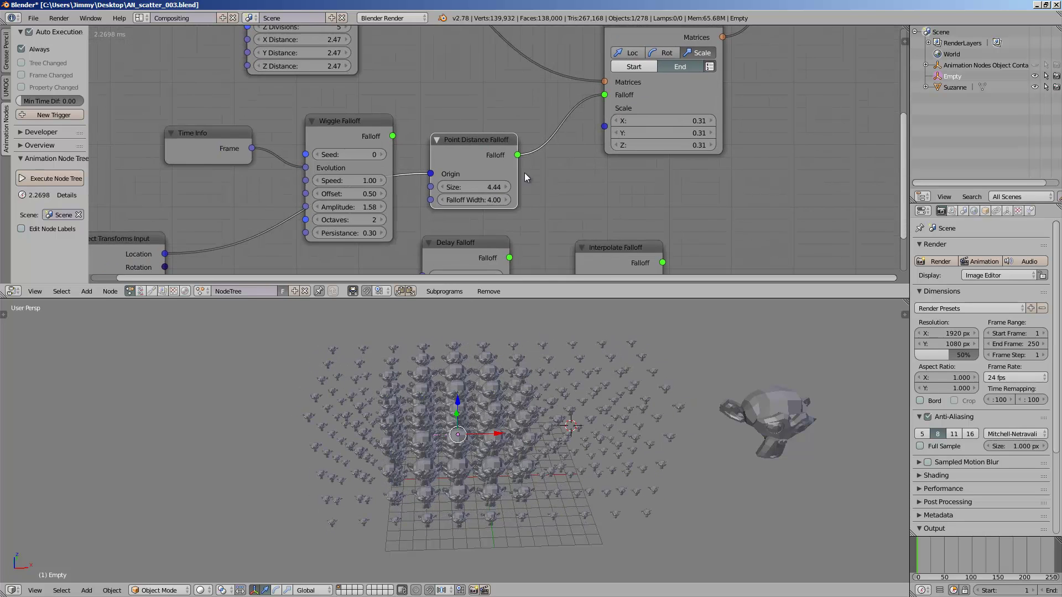
{"action": "mouse_move", "coordinate": [489, 198]}
{"action": "left_mouse_down"}
{"action": "mouse_move", "coordinate": [492, 185]}
{"action": "mouse_move", "coordinate": [513, 187]}
{"action": "mouse_move", "coordinate": [491, 200]}
{"action": "left_mouse_up"}
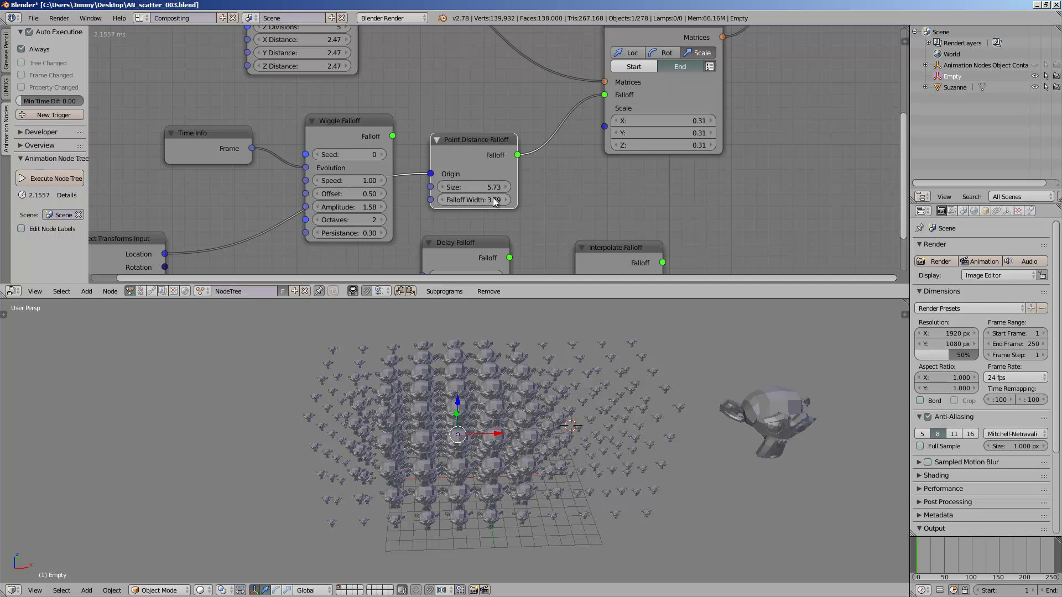
- Insert the Interpolate Falloff node between the Point Distance Falloff and the Offset Matrix, and set its interpolation to Elastic
{"action": "scroll", "coordinate": [519, 196], "scroll_direction": "down", "scroll_amount": 2}
{"action": "middle_click_drag", "start_coordinate": [573, 211], "coordinate": [541, 177]}
{"action": "middle_click_drag", "start_coordinate": [633, 92], "coordinate": [629, 112]}
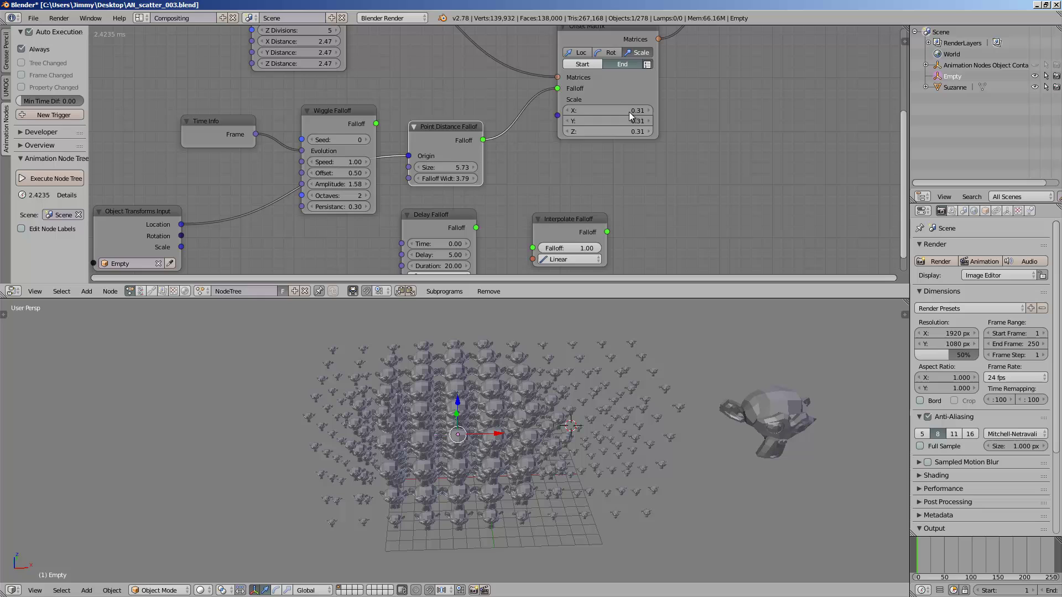
{"action": "left_click_drag", "start_coordinate": [566, 227], "coordinate": [552, 125]}
{"action": "scroll", "coordinate": [552, 125], "scroll_direction": "up", "scroll_amount": 2}
{"action": "left_click", "coordinate": [605, 162]}
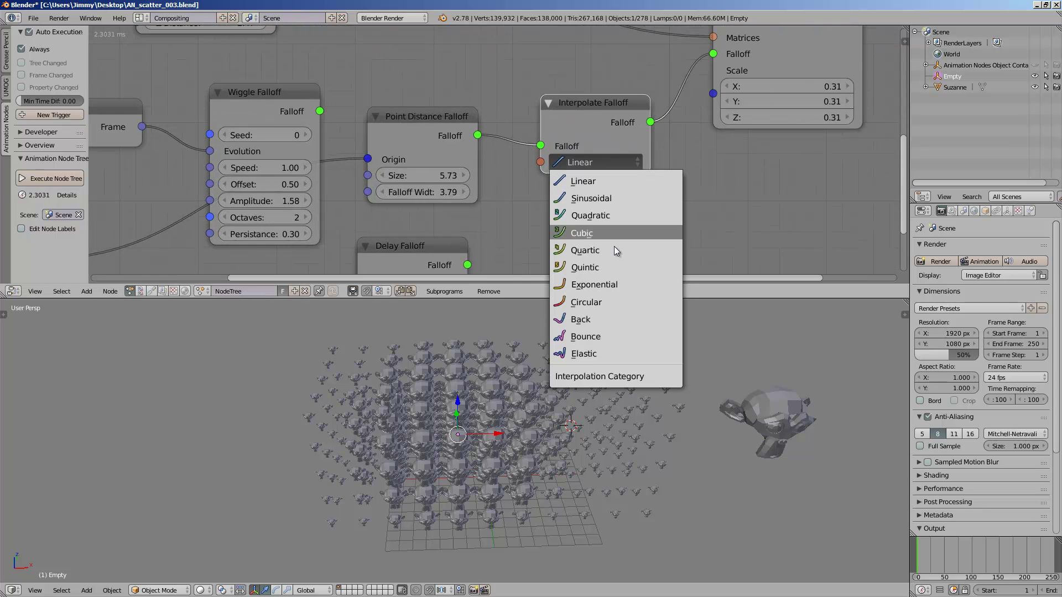
{"action": "left_click", "coordinate": [608, 354]}
- Play the animation and try moving the empty through the grid to examine the elastic falloff
{"action": "middle_click_drag", "start_coordinate": [602, 353], "coordinate": [551, 416]}
{"action": "scroll", "coordinate": [543, 429], "scroll_direction": "down", "scroll_amount": 2}
{"action": "scroll", "coordinate": [551, 416], "scroll_direction": "up", "scroll_amount": 2}
{"action": "scroll", "coordinate": [548, 416], "scroll_direction": "down", "scroll_amount": 1}
{"action": "key", "text": "alt+a"}
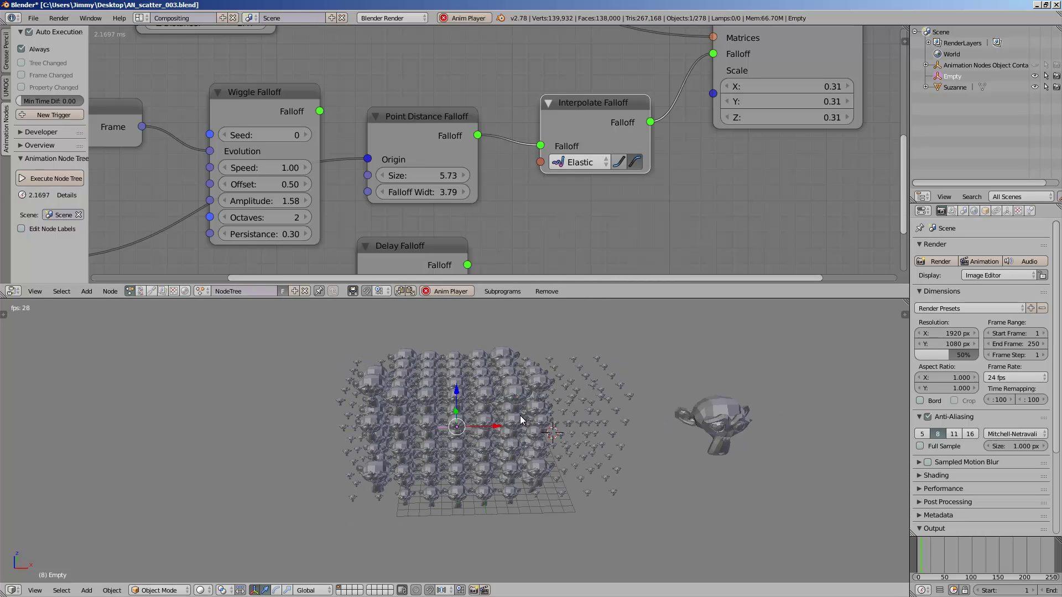
{"action": "key", "text": "g"}
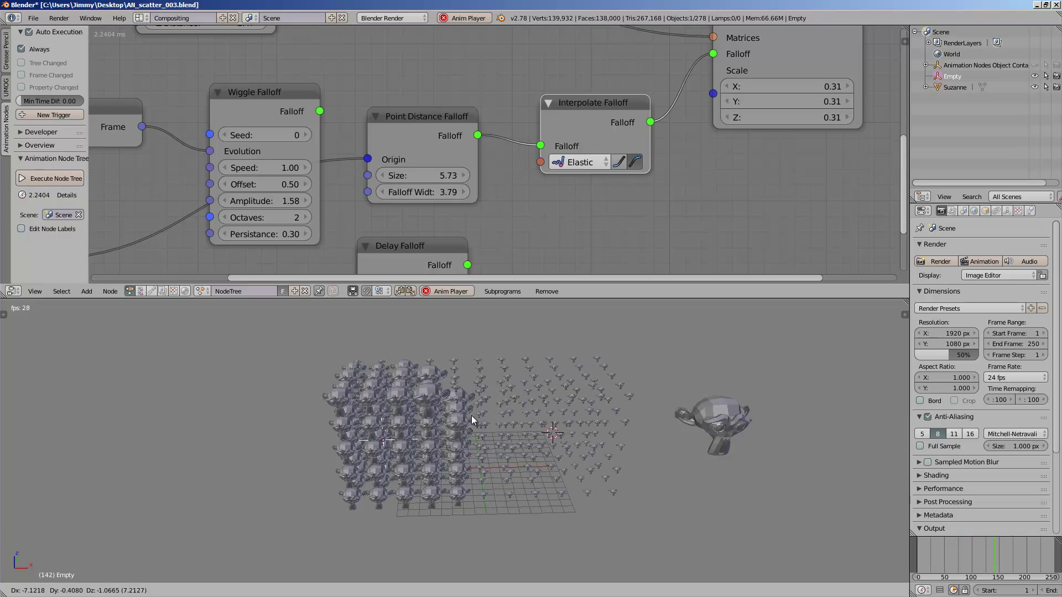
{"action": "right_click", "coordinate": [476, 444]}
- Link the Delay Falloff's output to the Interpolate Falloff's input, replacing the Point Distance Falloff, and rearrange the nodes
{"action": "left_click_drag", "start_coordinate": [428, 245], "coordinate": [574, 214]}
{"action": "scroll", "coordinate": [574, 214], "scroll_direction": "down", "scroll_amount": 1}
{"action": "middle_click_drag", "start_coordinate": [574, 214], "coordinate": [626, 158]}
{"action": "left_click_drag", "start_coordinate": [628, 163], "coordinate": [591, 89]}
{"action": "left_click_drag", "start_coordinate": [479, 64], "coordinate": [482, 53]}
{"action": "scroll", "coordinate": [539, 376], "scroll_direction": "up", "scroll_amount": 2}
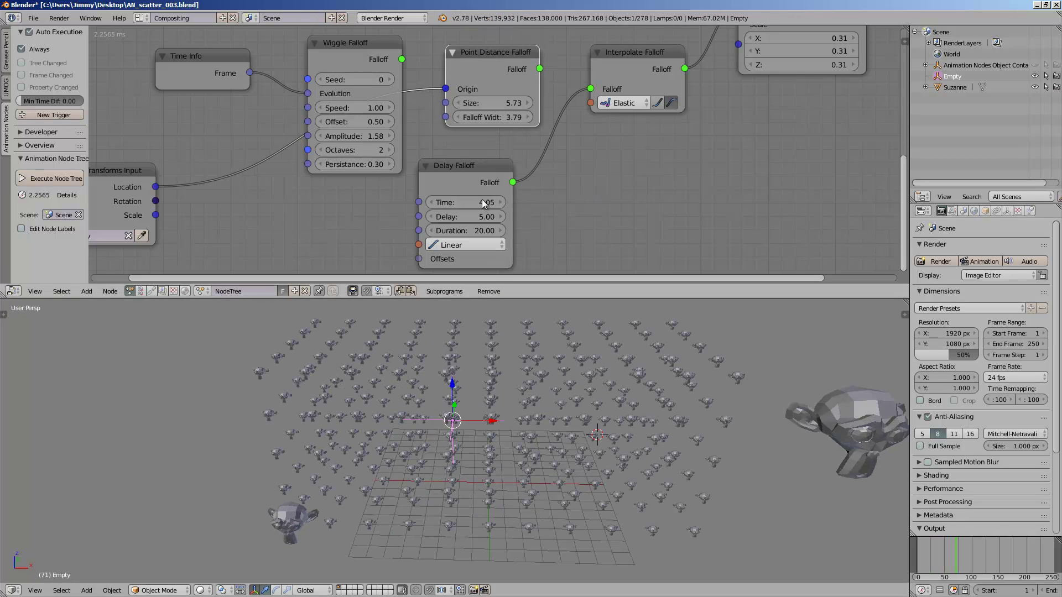
- Try Time values such as 20.52 on the Delay Falloff, and link the Time Info node's Frame output to its Time input
{"action": "left_click_drag", "start_coordinate": [481, 200], "coordinate": [719, 199]}
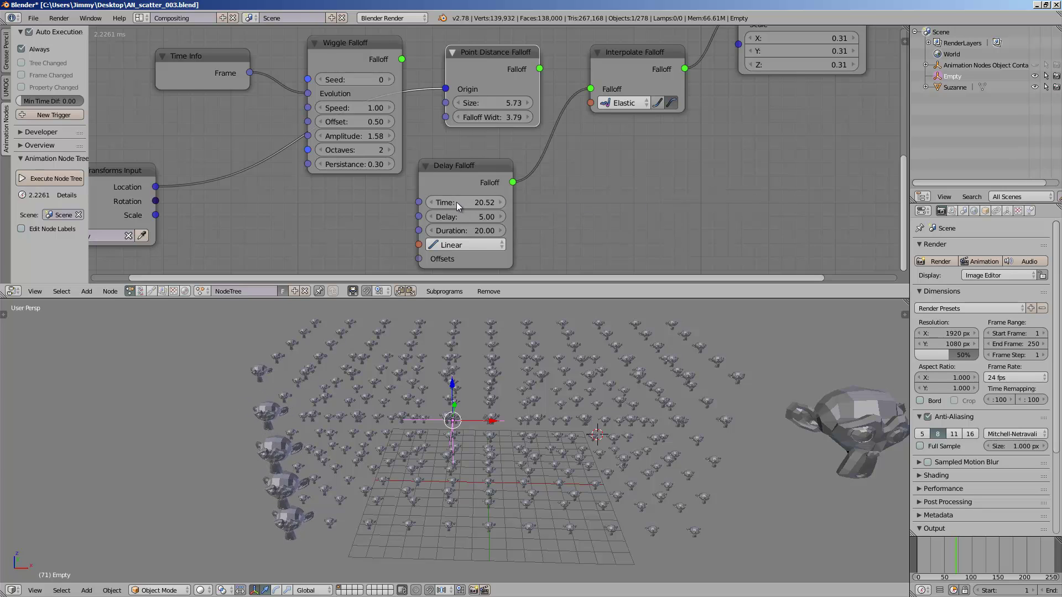
{"action": "left_click_drag", "start_coordinate": [457, 201], "coordinate": [657, 198]}
{"action": "scroll", "coordinate": [235, 203], "scroll_direction": "down", "scroll_amount": 2}
{"action": "middle_click_drag", "start_coordinate": [235, 203], "coordinate": [312, 201]}
{"action": "left_click_drag", "start_coordinate": [339, 73], "coordinate": [507, 194]}
- Play the animation and examine the delayed scaling of the monkey grid from different angles
{"action": "middle_click_drag", "start_coordinate": [588, 391], "coordinate": [563, 392]}
{"action": "key", "text": "alt+a"}
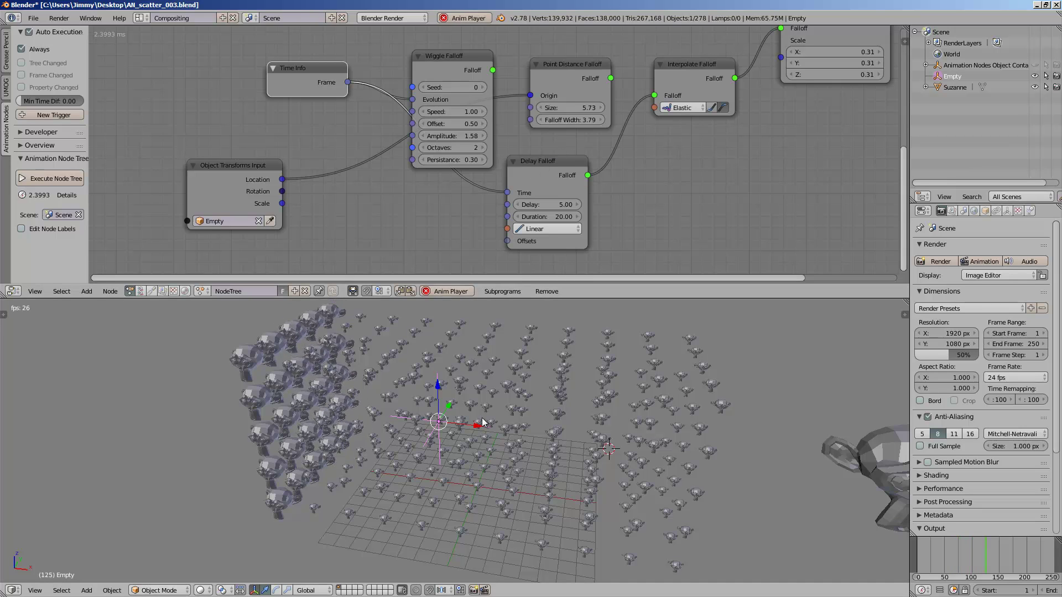
{"action": "middle_click_drag", "start_coordinate": [256, 398], "coordinate": [271, 393]}
{"action": "middle_click_drag", "start_coordinate": [384, 363], "coordinate": [413, 409]}
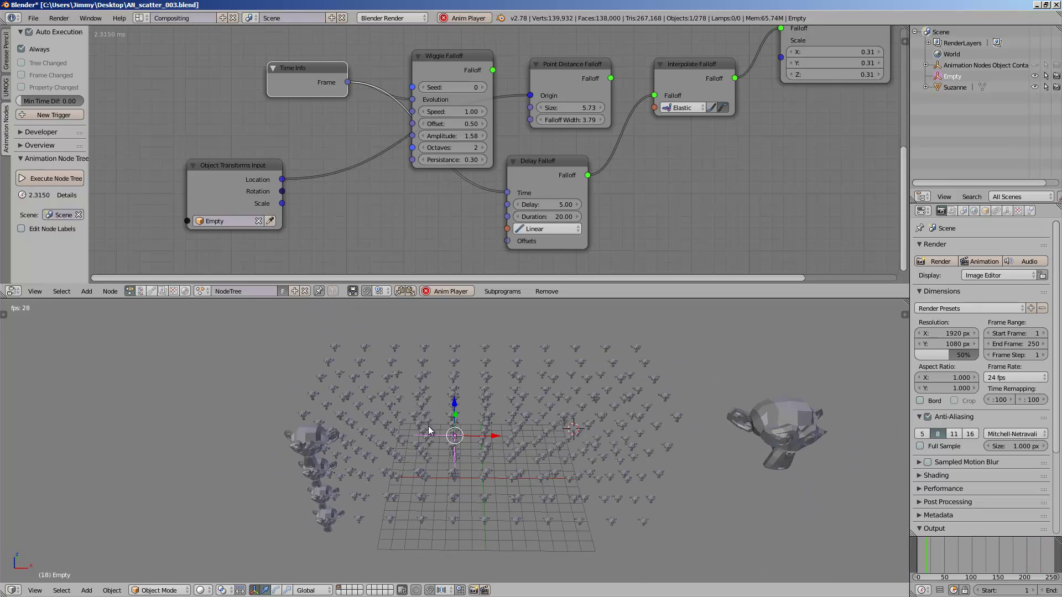
{"action": "scroll", "coordinate": [981, 589], "scroll_direction": "down", "scroll_amount": 4}
- Set the animation's end frame to 5000
{"action": "left_click", "coordinate": [1017, 589]}
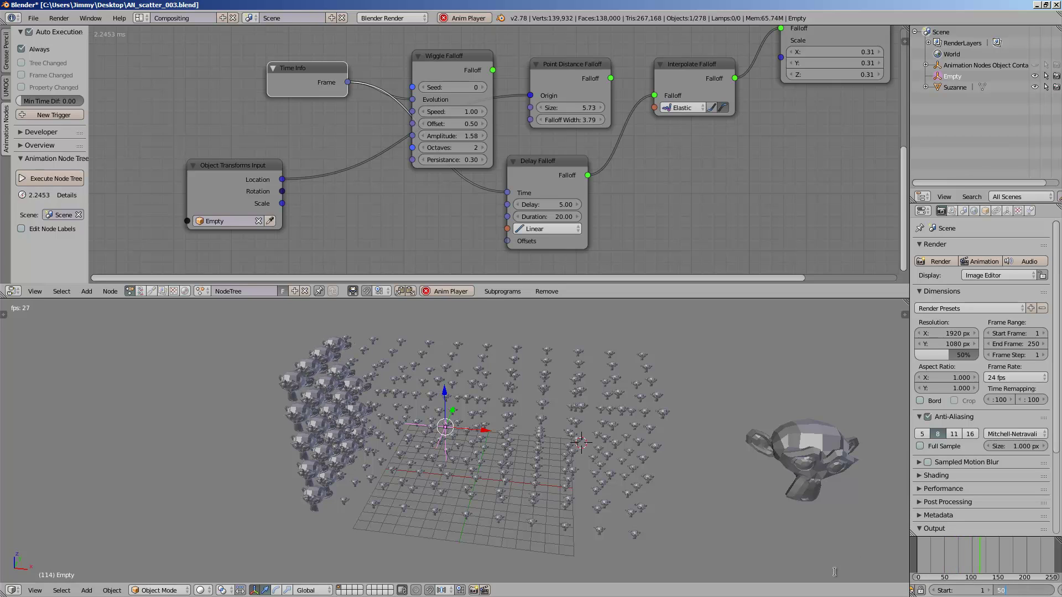
{"action": "type", "text": "0"}
{"action": "key", "text": "Return"}
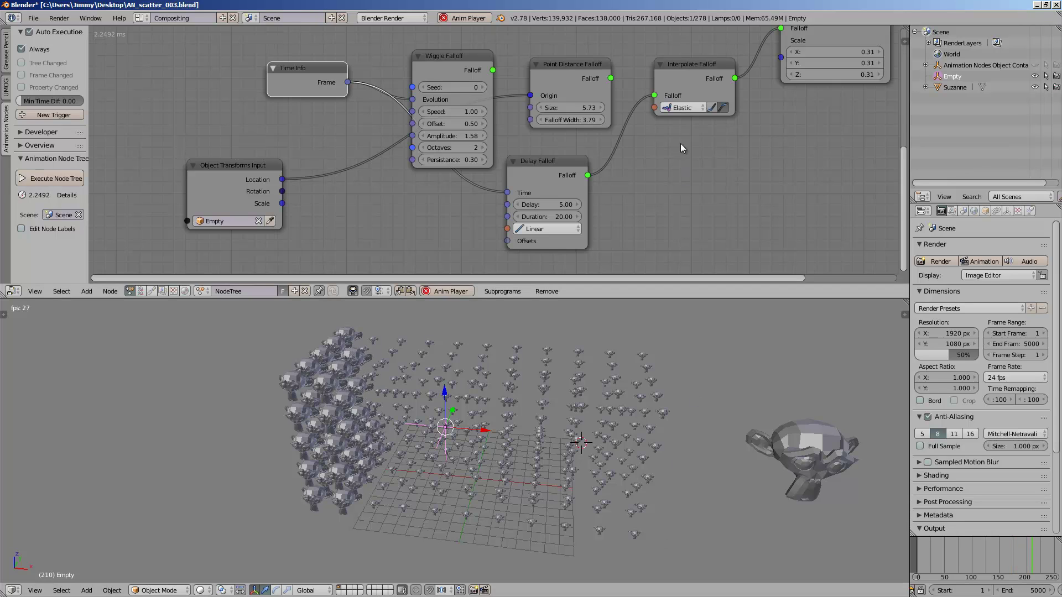
- Move the Interpolate Falloff node closer to the Delay Falloff node
{"action": "left_click_drag", "start_coordinate": [684, 52], "coordinate": [673, 94]}
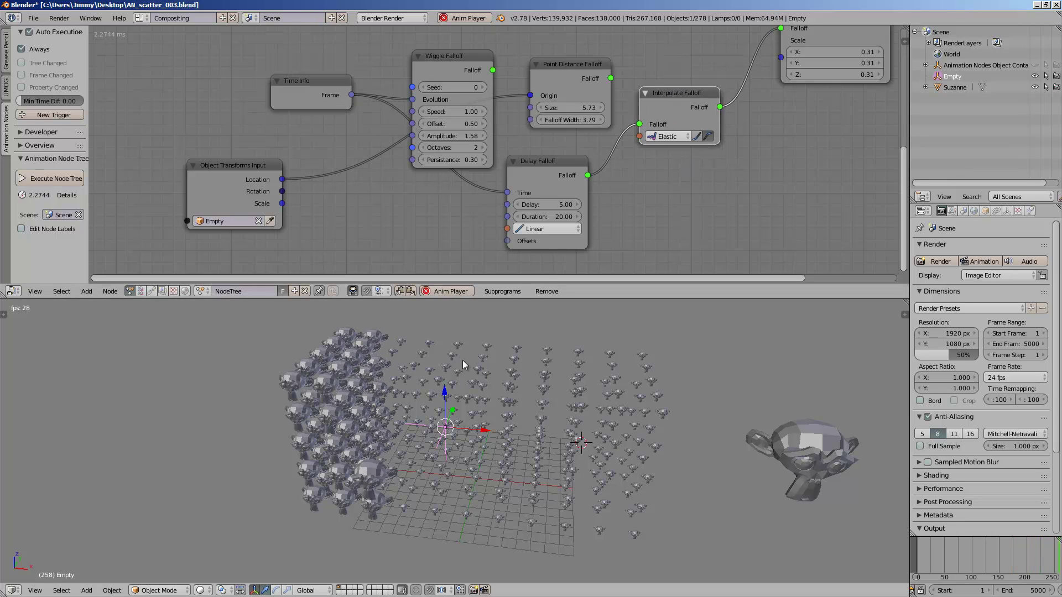
{"action": "scroll", "coordinate": [648, 142], "scroll_direction": "up", "scroll_amount": 2}
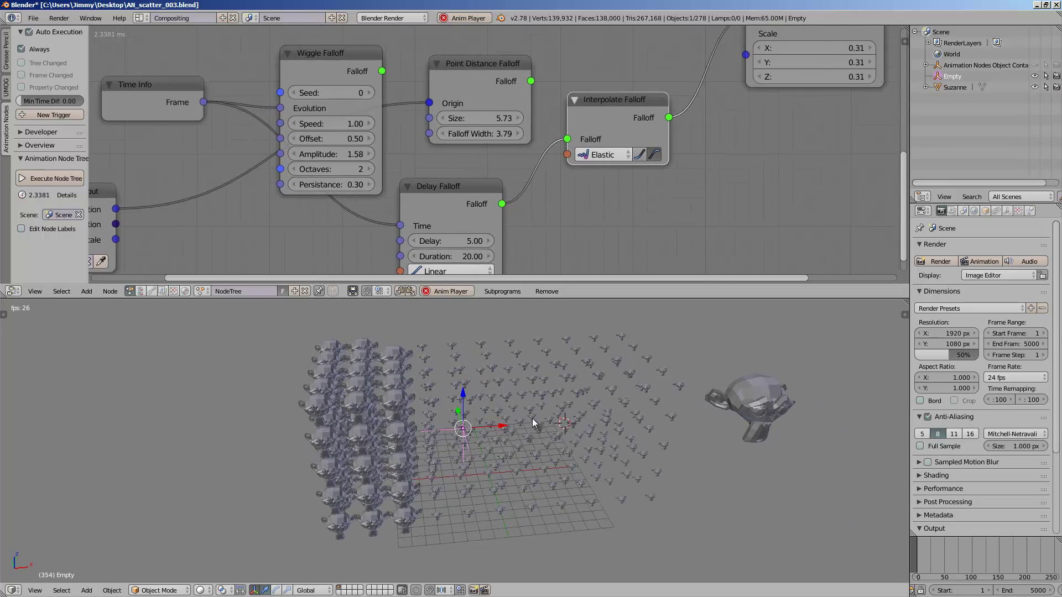
{"action": "scroll", "coordinate": [486, 132], "scroll_direction": "down", "scroll_amount": 2}
{"action": "middle_click_drag", "start_coordinate": [546, 143], "coordinate": [521, 139]}
- Stop the animation playback and save the file
{"action": "key", "text": "Escape"}
{"action": "middle_click_drag", "start_coordinate": [578, 396], "coordinate": [546, 397]}
{"action": "key", "text": "ctrl+s"}
- Add an Object Controller Falloff node below the Interpolate Falloff node and save the file
{"action": "middle_click_drag", "start_coordinate": [595, 172], "coordinate": [574, 161]}
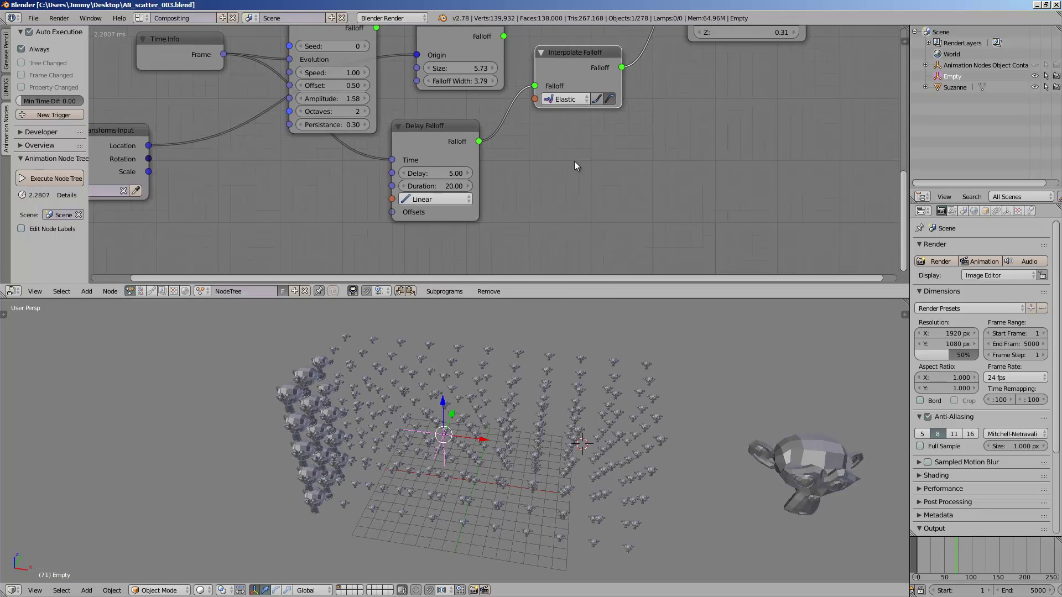
{"action": "key", "text": "shift+a"}
{"action": "mouse_move", "coordinate": [566, 342]}
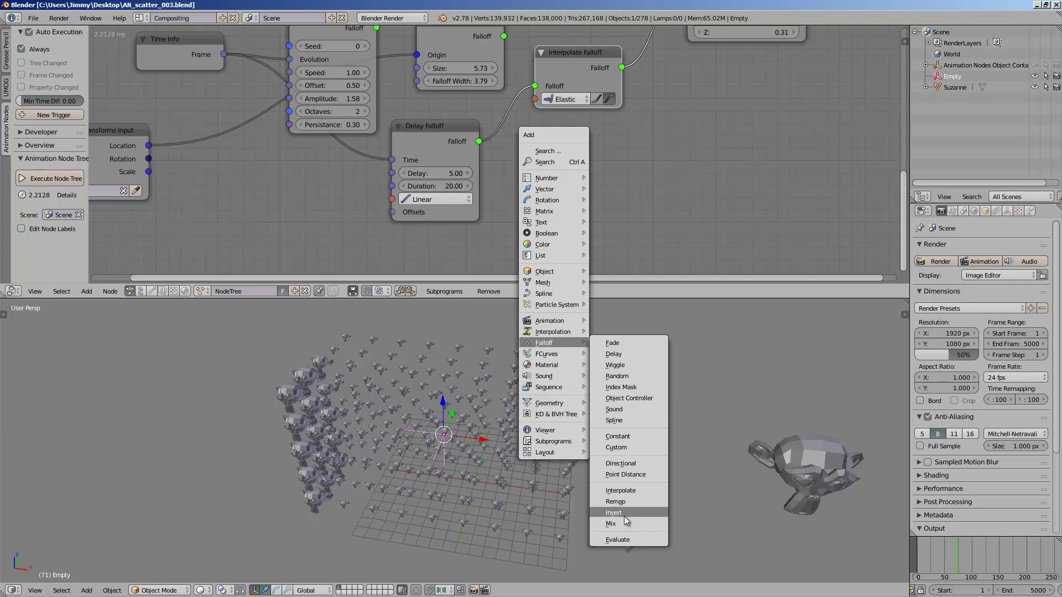
{"action": "left_click", "coordinate": [635, 397]}
{"action": "left_click", "coordinate": [563, 121]}
{"action": "scroll", "coordinate": [628, 149], "scroll_direction": "down", "scroll_amount": 2}
{"action": "middle_click_drag", "start_coordinate": [623, 156], "coordinate": [617, 172]}
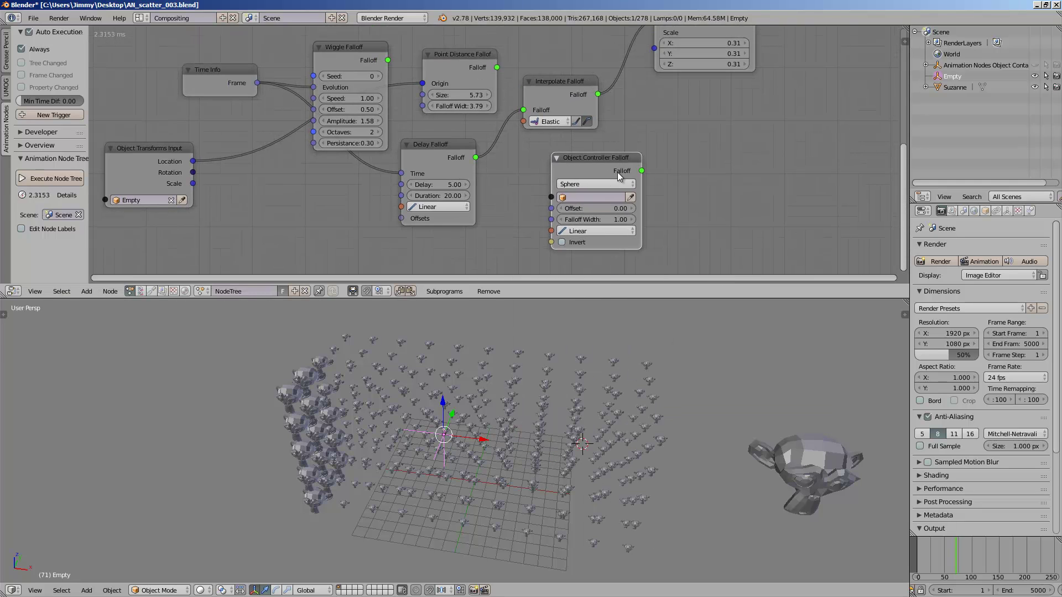
{"action": "key", "text": "ctrl+s"}
- Add an icosphere mesh at the upper part of the monkey grid, scaled up to about 5.87
{"action": "mouse_move", "coordinate": [617, 387]}
{"action": "middle_mouse_down"}
{"action": "mouse_move", "coordinate": [612, 416]}
{"action": "mouse_move", "coordinate": [624, 394]}
{"action": "middle_mouse_up"}
{"action": "scroll", "coordinate": [624, 394], "scroll_direction": "down", "scroll_amount": 1}
{"action": "key", "text": "shift+a"}
{"action": "mouse_move", "coordinate": [626, 395]}
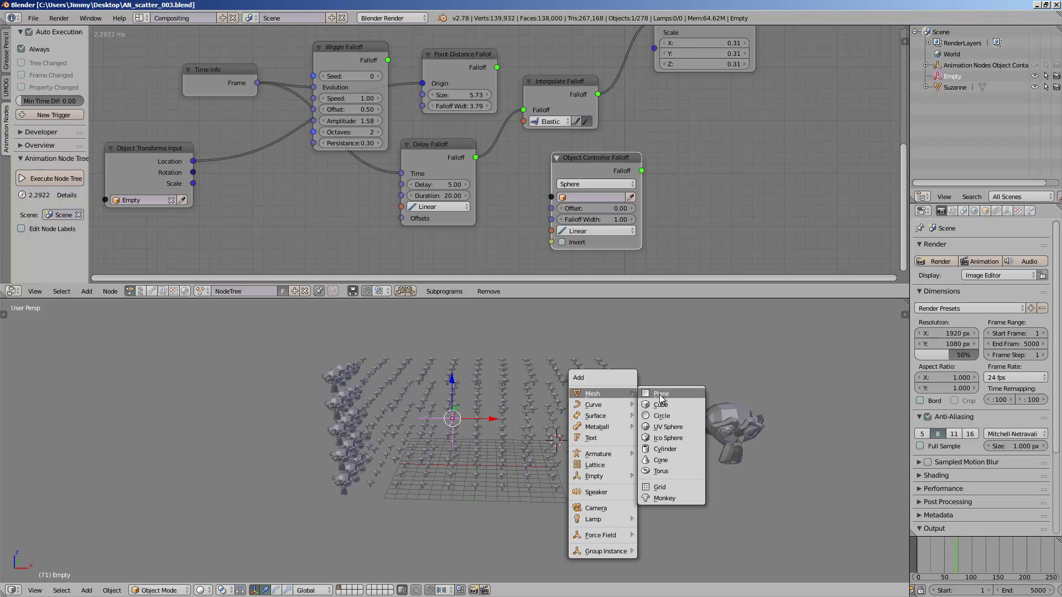
{"action": "left_click", "coordinate": [667, 438]}
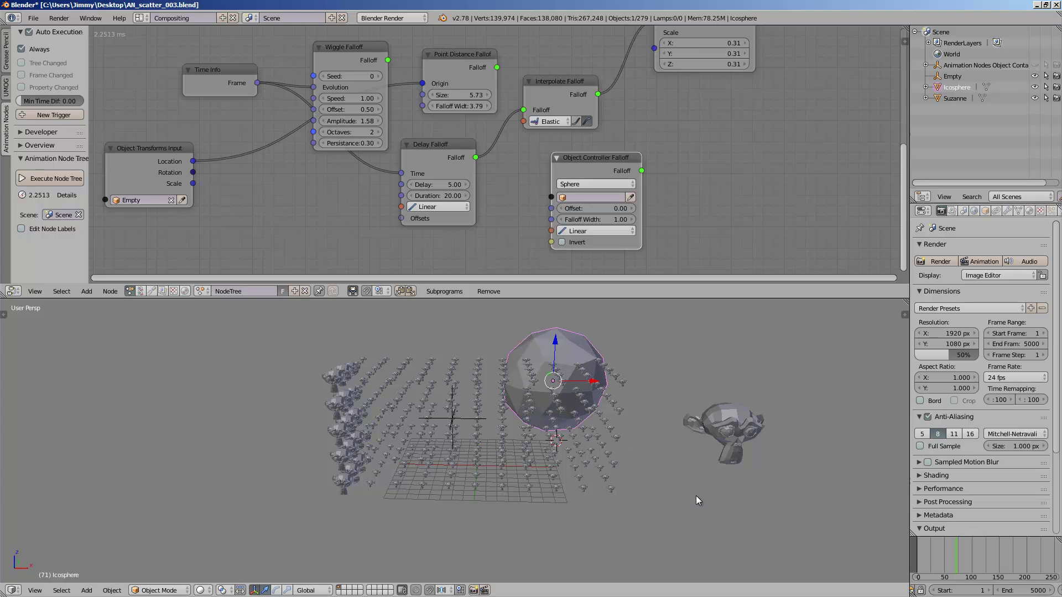
- Set the icosphere's maximum draw type to Wire in its object display settings
{"action": "left_click", "coordinate": [986, 212]}
{"action": "scroll", "coordinate": [991, 477], "scroll_direction": "down", "scroll_amount": 3}
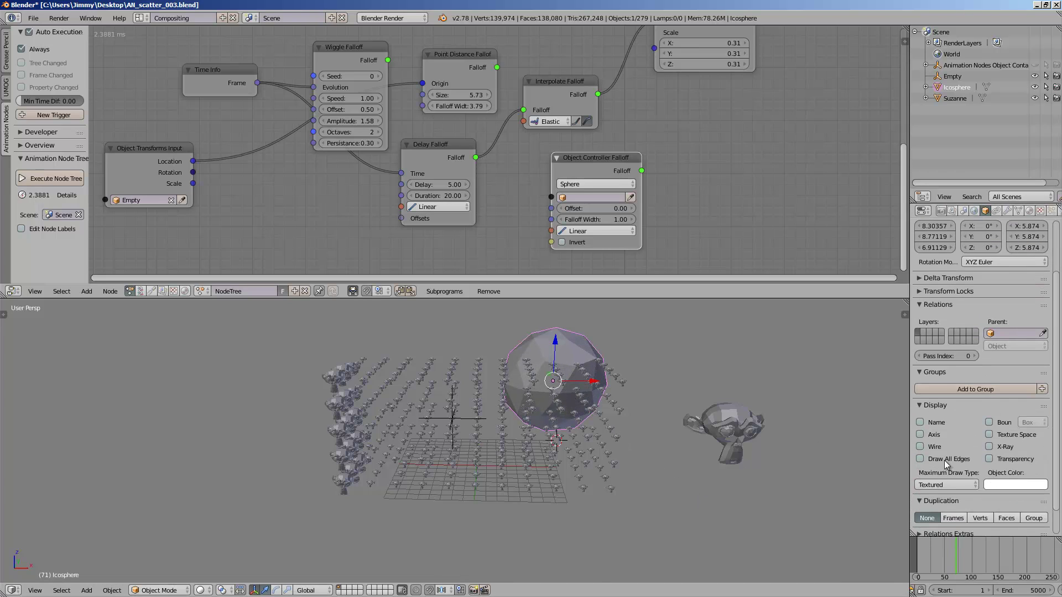
{"action": "left_click", "coordinate": [947, 482]}
{"action": "left_click", "coordinate": [941, 461]}
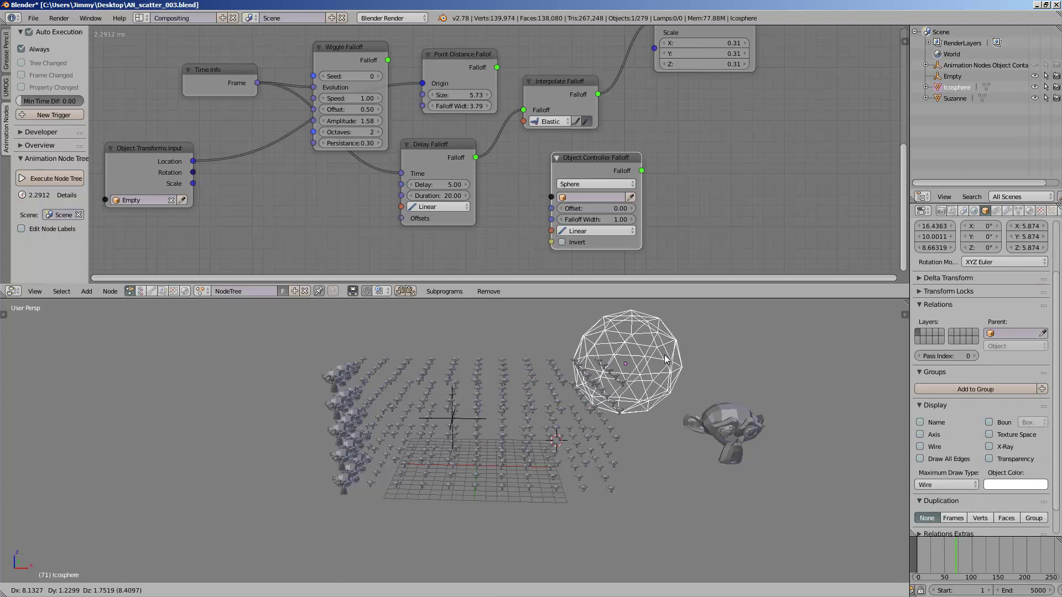
- Assign the Icosphere to the Object Controller Falloff node and connect its Falloff output to the Interpolate Falloff input
{"action": "mouse_move", "coordinate": [614, 166]}
{"action": "left_mouse_down"}
{"action": "mouse_move", "coordinate": [555, 168]}
{"action": "mouse_move", "coordinate": [606, 153]}
{"action": "left_mouse_up"}
{"action": "left_click_drag", "start_coordinate": [526, 118], "coordinate": [522, 111]}
- Enlarge the icosphere to a scale of about 8.9 and move it back and forth through the monkey grid
{"action": "key", "text": "g"}
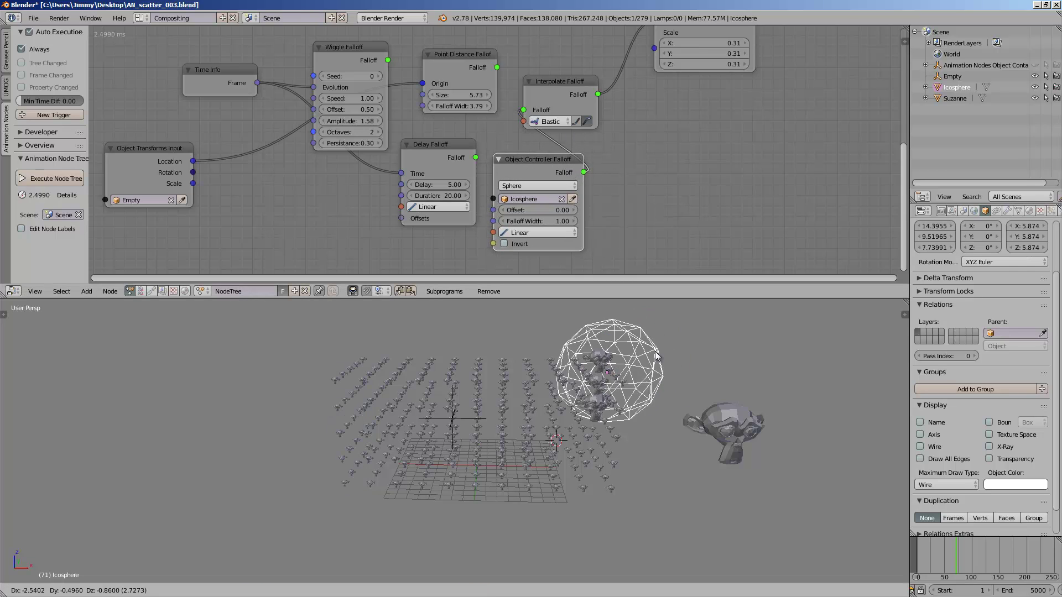
{"action": "left_click", "coordinate": [548, 384]}
{"action": "middle_click_drag", "start_coordinate": [547, 390], "coordinate": [559, 433]}
{"action": "key", "text": "s"}
{"action": "left_click", "coordinate": [600, 453]}
{"action": "key", "text": "g"}
{"action": "left_click", "coordinate": [507, 411]}
{"action": "key", "text": "g"}
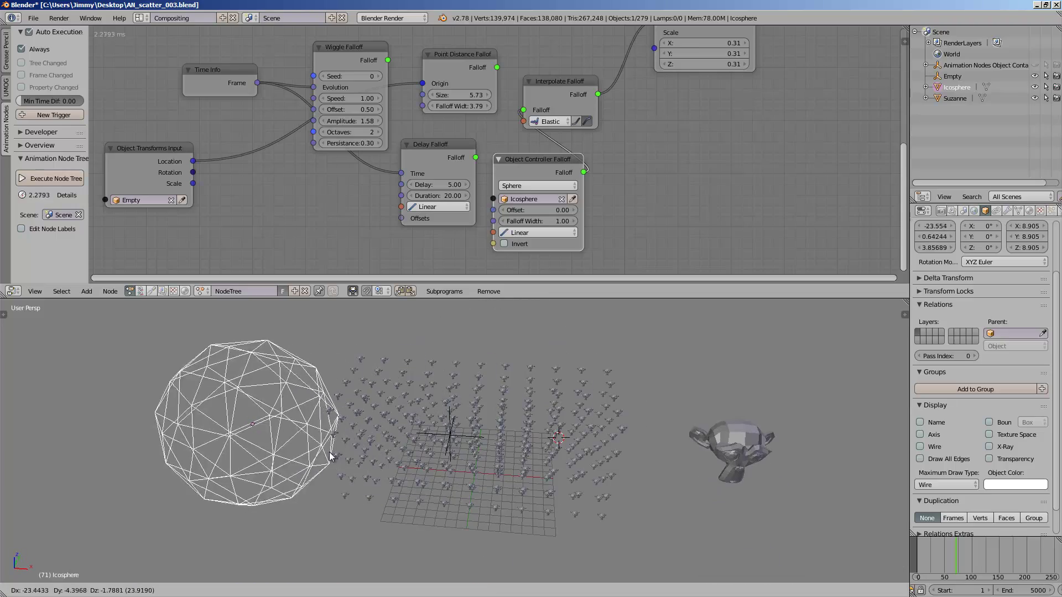
{"action": "key", "text": "x"}
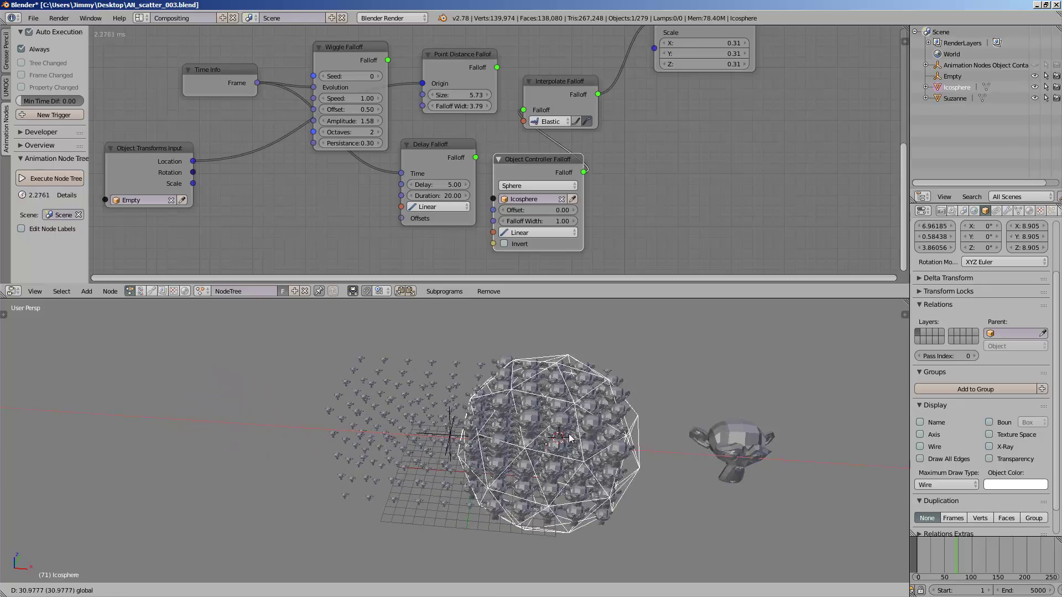
{"action": "left_click", "coordinate": [462, 428]}
- Scale the icosphere down to about 7.9, try a free rotation, and move it out beside the grid
{"action": "key", "text": "s"}
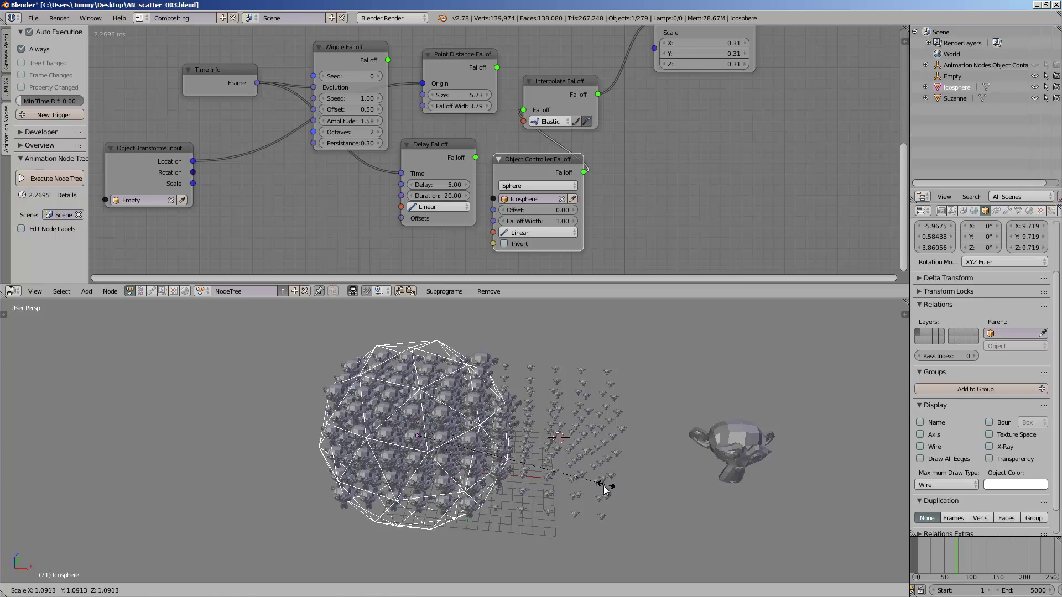
{"action": "left_click", "coordinate": [570, 480]}
{"action": "scroll", "coordinate": [521, 160], "scroll_direction": "up", "scroll_amount": 2}
{"action": "key", "text": "r"}
{"action": "key", "text": "r"}
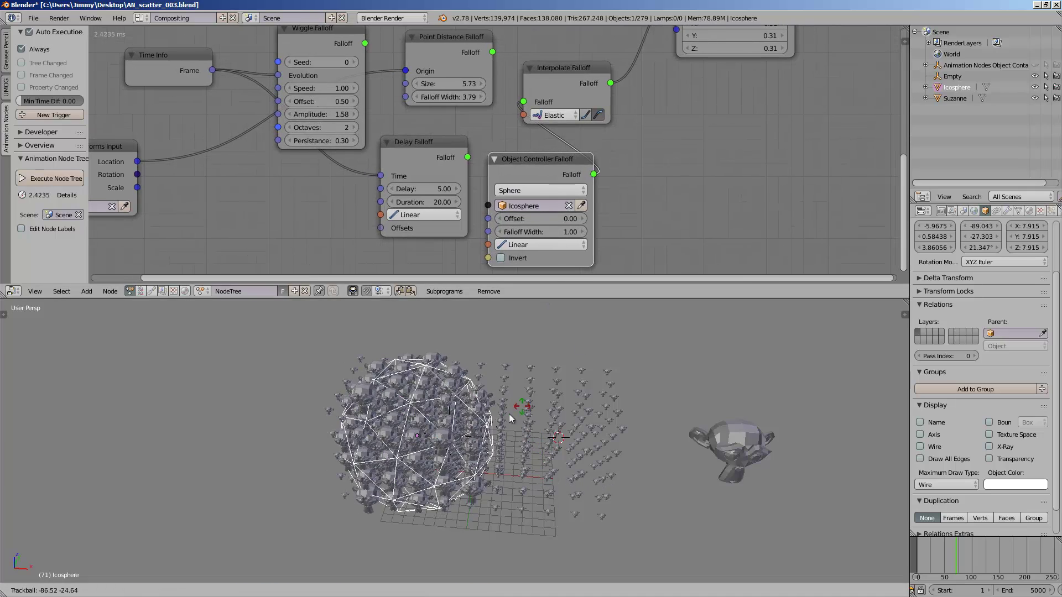
{"action": "right_click", "coordinate": [563, 471]}
{"action": "key", "text": "g"}
{"action": "left_click", "coordinate": [360, 441]}
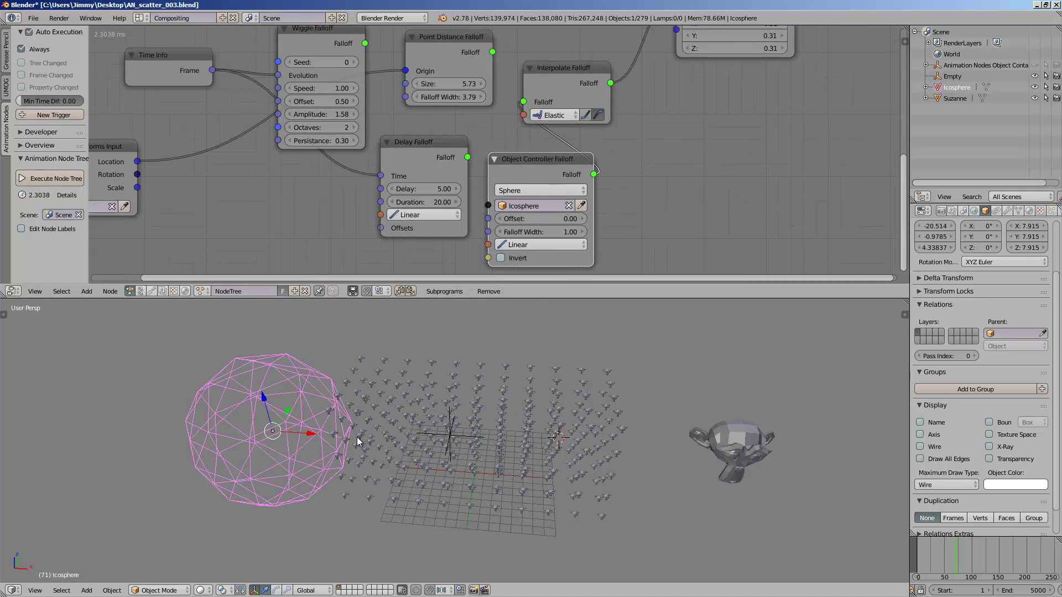
- Set the Object Controller Falloff's Offset to 1.23 and test it by moving the icosphere into the grid
{"action": "left_click_drag", "start_coordinate": [529, 167], "coordinate": [485, 151]}
{"action": "left_click_drag", "start_coordinate": [522, 209], "coordinate": [536, 208]}
{"action": "left_click_drag", "start_coordinate": [539, 203], "coordinate": [557, 202]}
{"action": "key", "text": "g"}
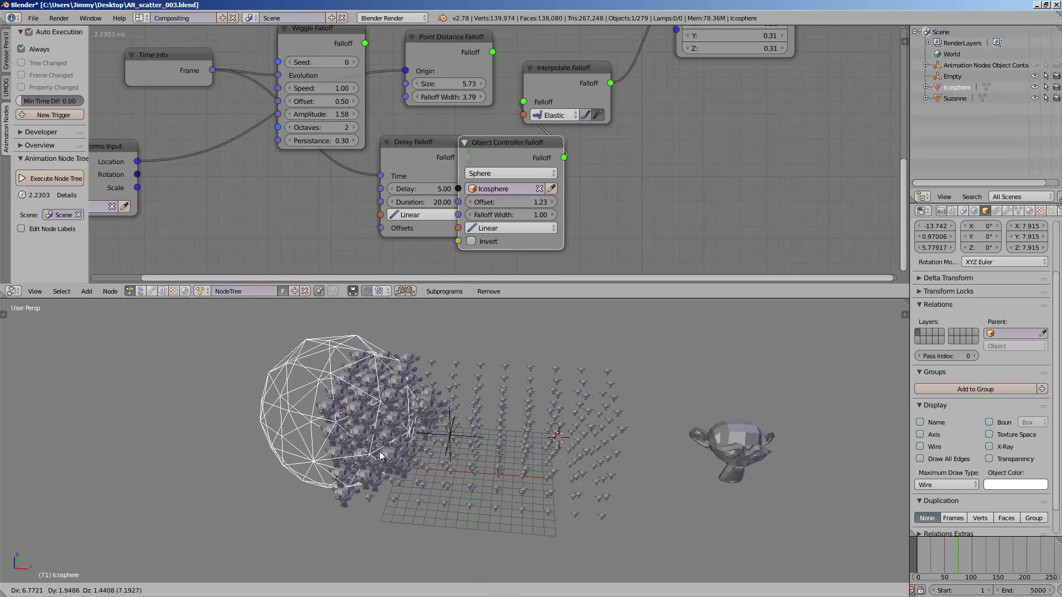
{"action": "left_click", "coordinate": [373, 462]}
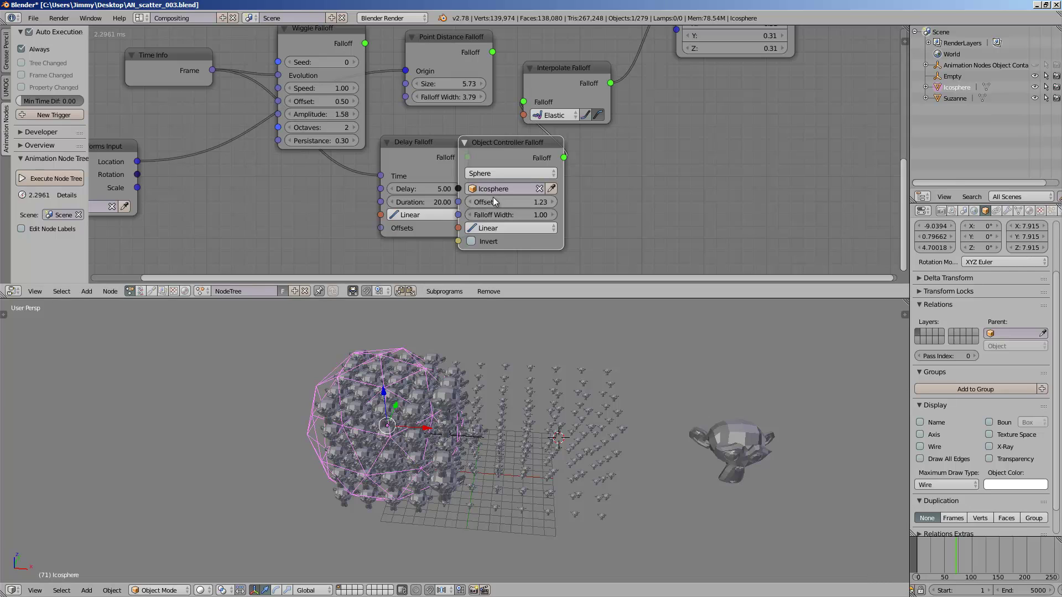
- Set the Object Controller Falloff's Offset to 2.37 and Falloff Width to 2.53, then sweep the icosphere across the grid
{"action": "left_click_drag", "start_coordinate": [517, 202], "coordinate": [536, 213]}
{"action": "key", "text": "g"}
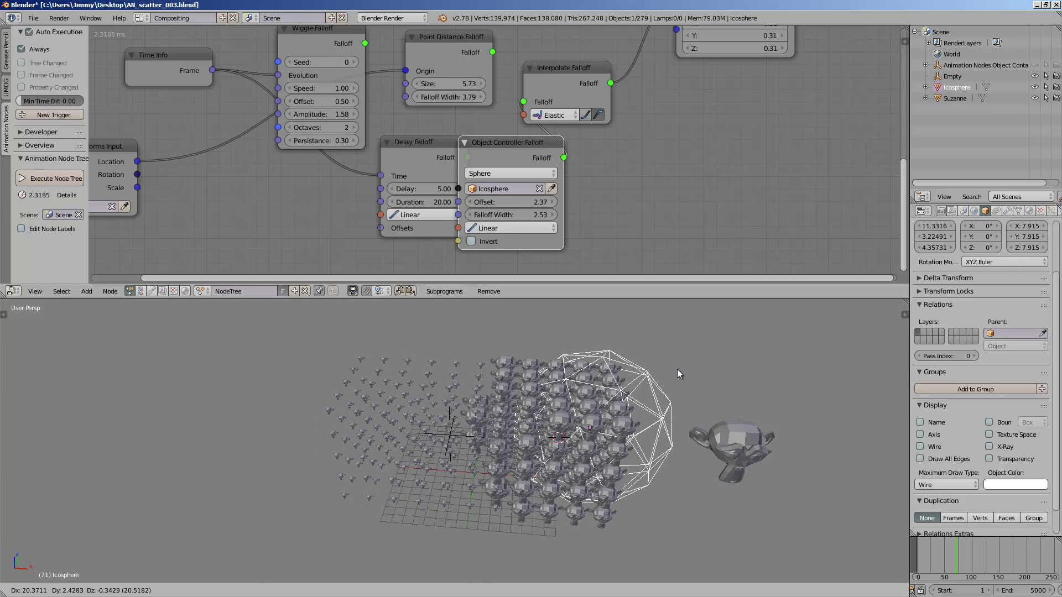
{"action": "left_click", "coordinate": [339, 361]}
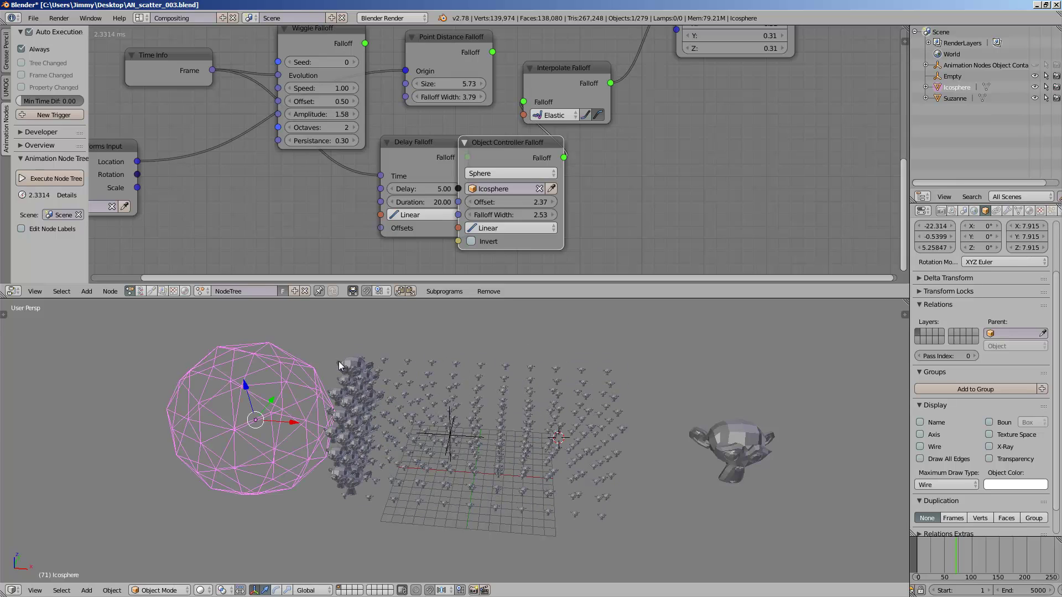
{"action": "middle_click_drag", "start_coordinate": [363, 397], "coordinate": [397, 364]}
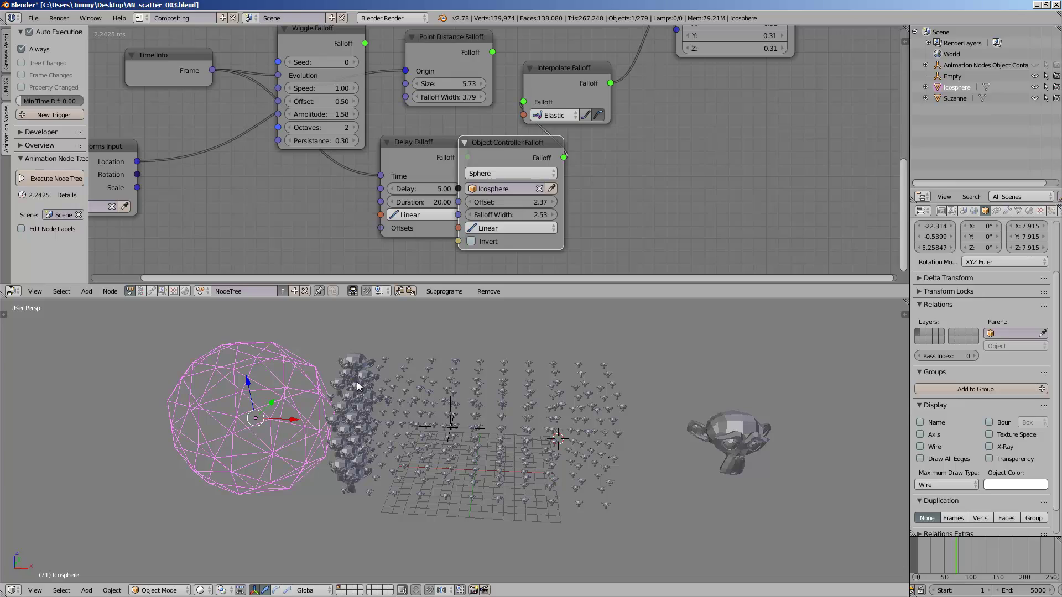
- Move the icosphere into the middle of the grid and scale it down to about 5.33
{"action": "key", "text": "g"}
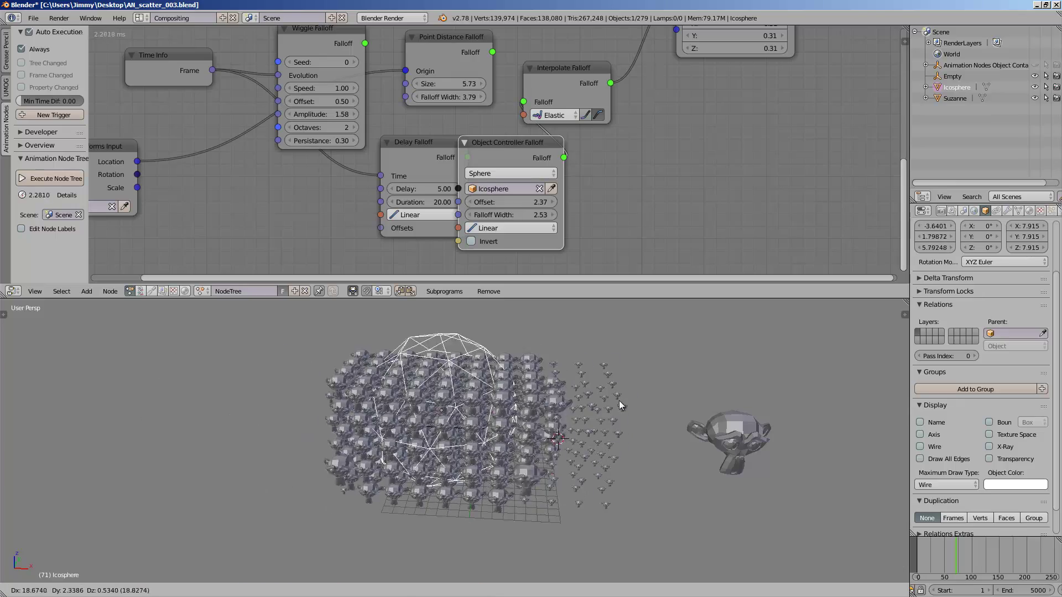
{"action": "left_click", "coordinate": [605, 404]}
{"action": "middle_click_drag", "start_coordinate": [603, 405], "coordinate": [537, 433]}
{"action": "key", "text": "s"}
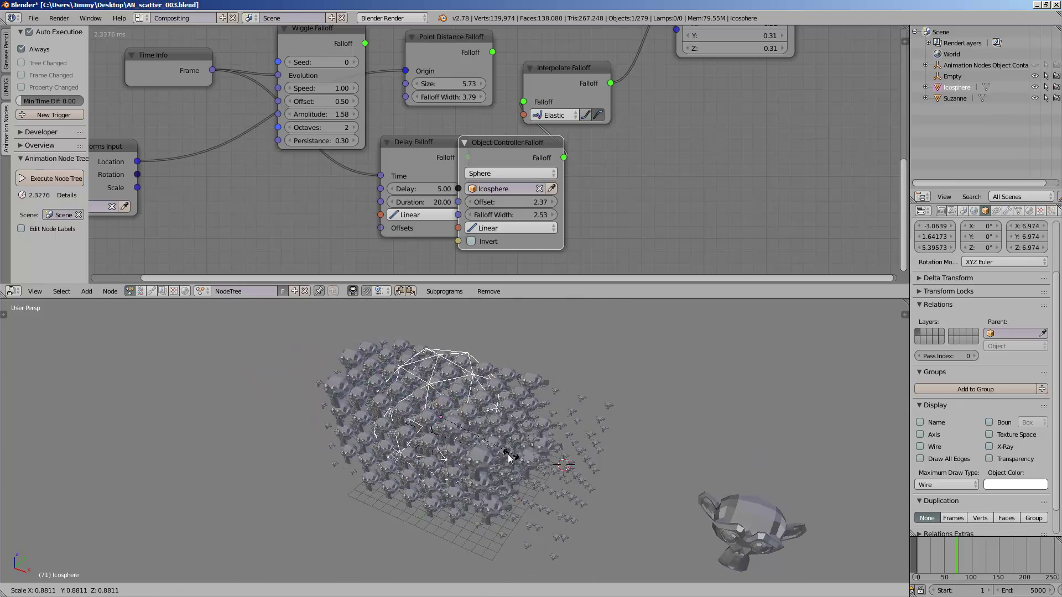
{"action": "left_click", "coordinate": [505, 450]}
{"action": "key", "text": "g"}
{"action": "left_click", "coordinate": [441, 433]}
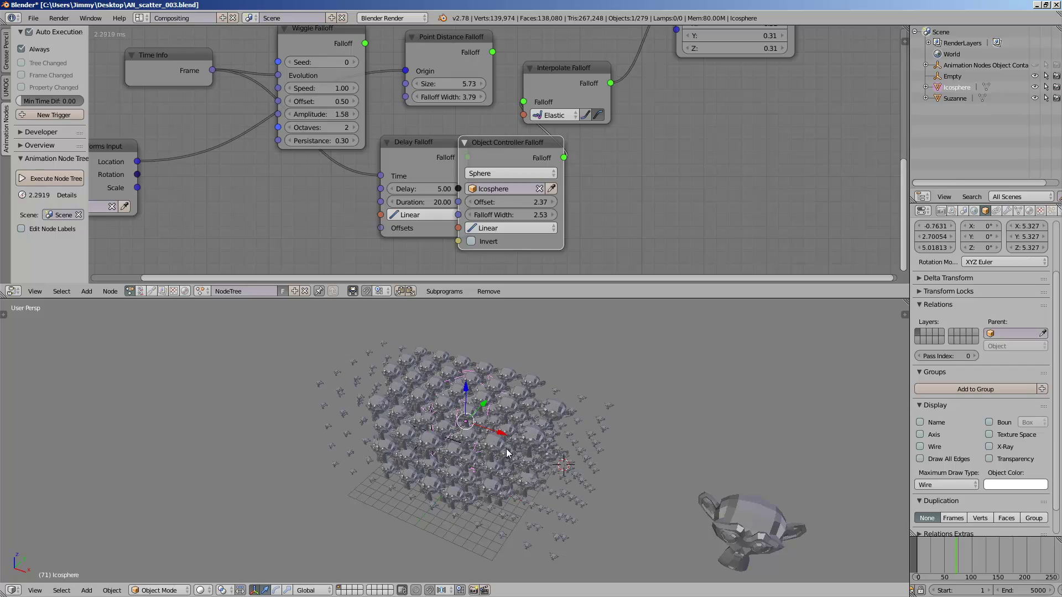
- Slide the icosphere along the X axis out of the grid to about X -22.15
{"action": "middle_click_drag", "start_coordinate": [480, 437], "coordinate": [530, 415]}
{"action": "left_click_drag", "start_coordinate": [510, 415], "coordinate": [621, 410]}
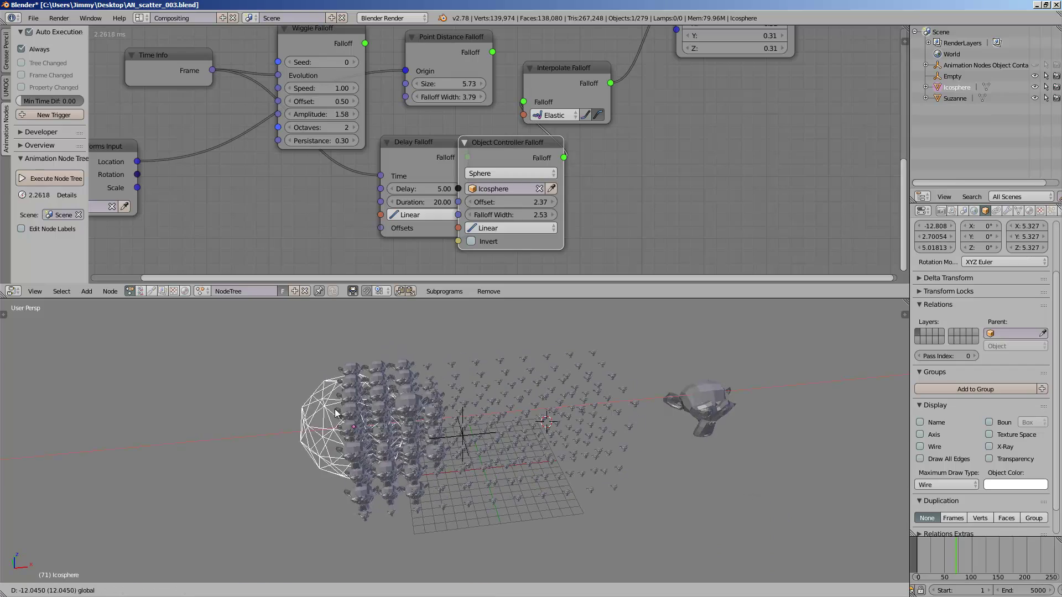
{"action": "left_click", "coordinate": [249, 437]}
{"action": "scroll", "coordinate": [592, 218], "scroll_direction": "down", "scroll_amount": 2}
{"action": "key", "text": "shift+a"}
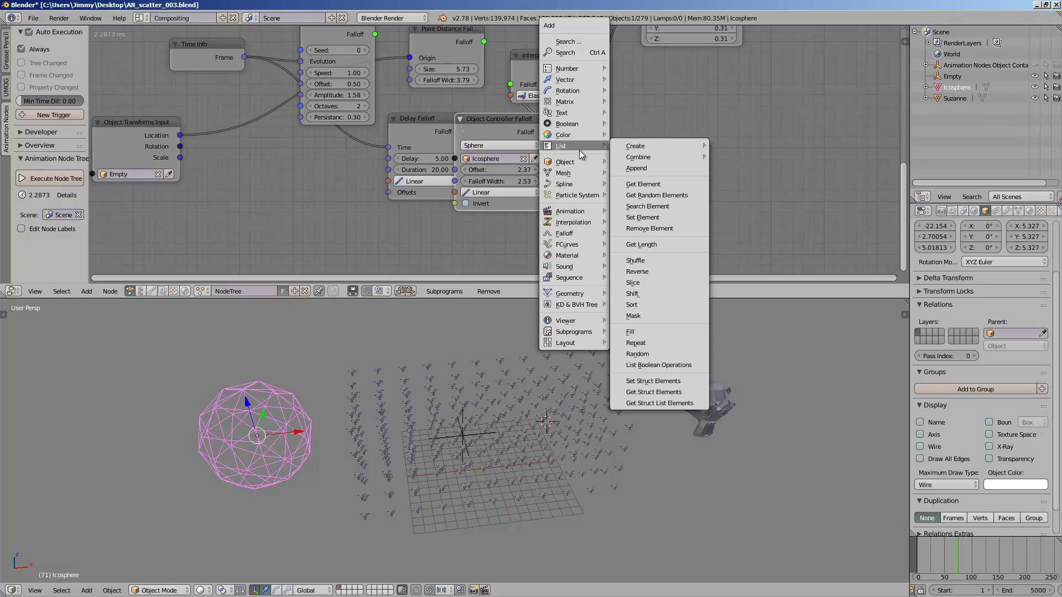
{"action": "mouse_move", "coordinate": [592, 167]}
{"action": "mouse_move", "coordinate": [609, 148]}
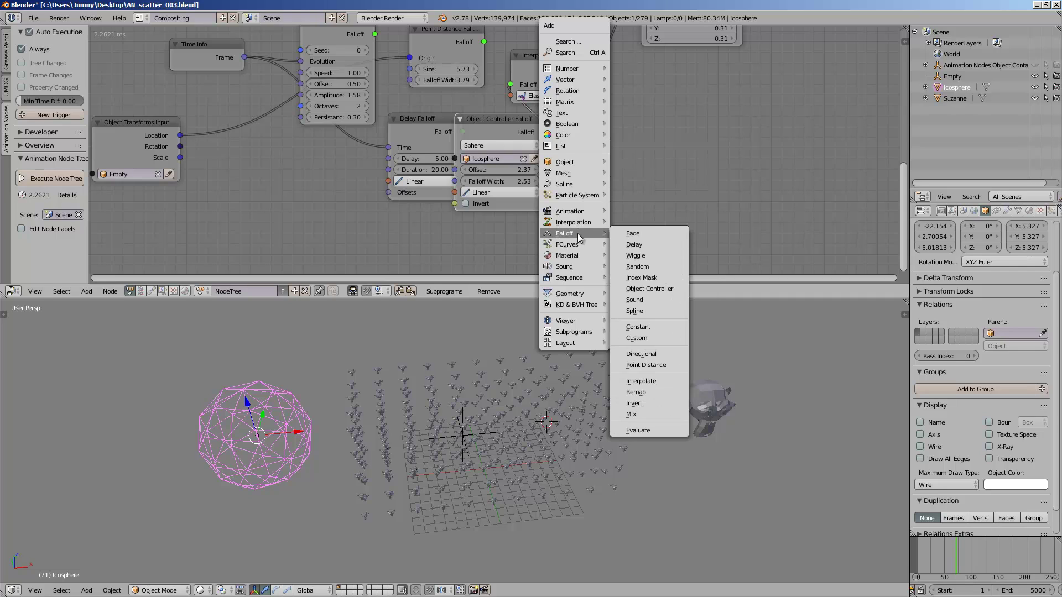
{"action": "mouse_move", "coordinate": [590, 241]}
{"action": "mouse_move", "coordinate": [588, 233]}
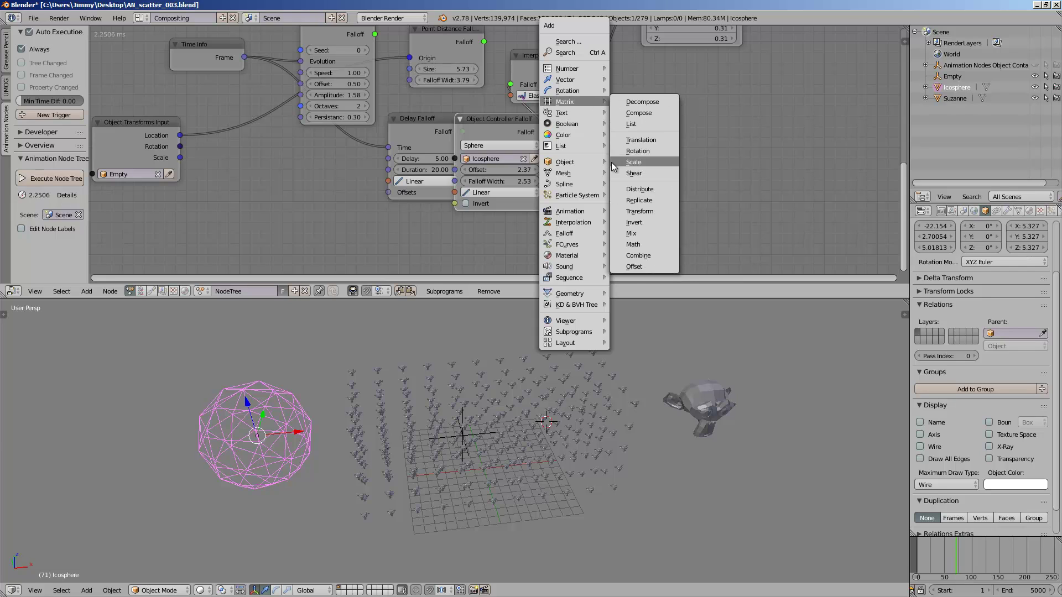
{"action": "mouse_move", "coordinate": [589, 188]}
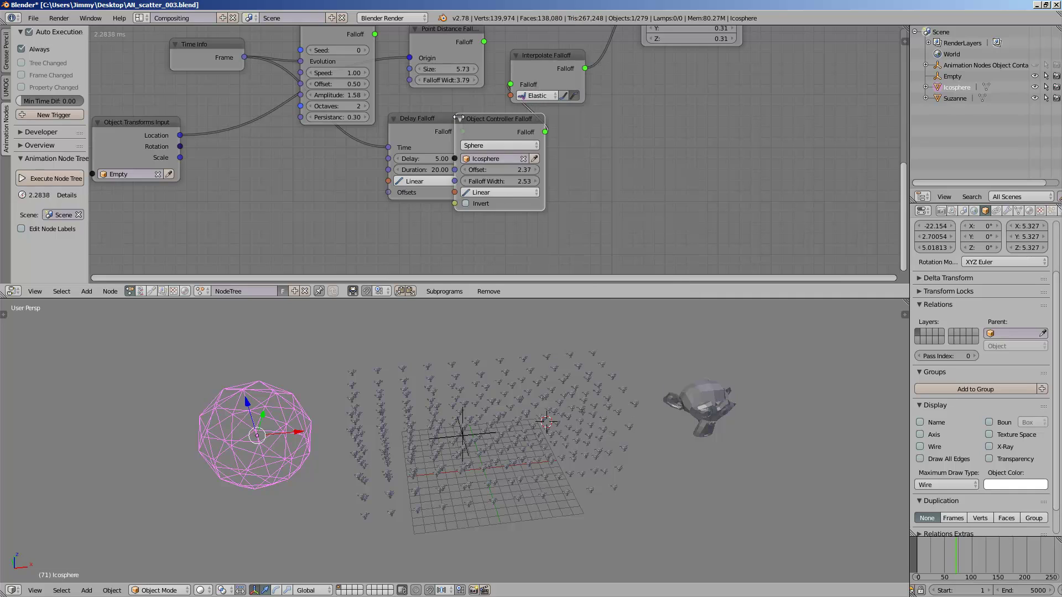
- Space out the Interpolate Falloff and Offset Matrix nodes and place the Object Controller Falloff node beside Delay Falloff
{"action": "left_click_drag", "start_coordinate": [512, 121], "coordinate": [514, 135]}
{"action": "middle_click_drag", "start_coordinate": [561, 65], "coordinate": [515, 129]}
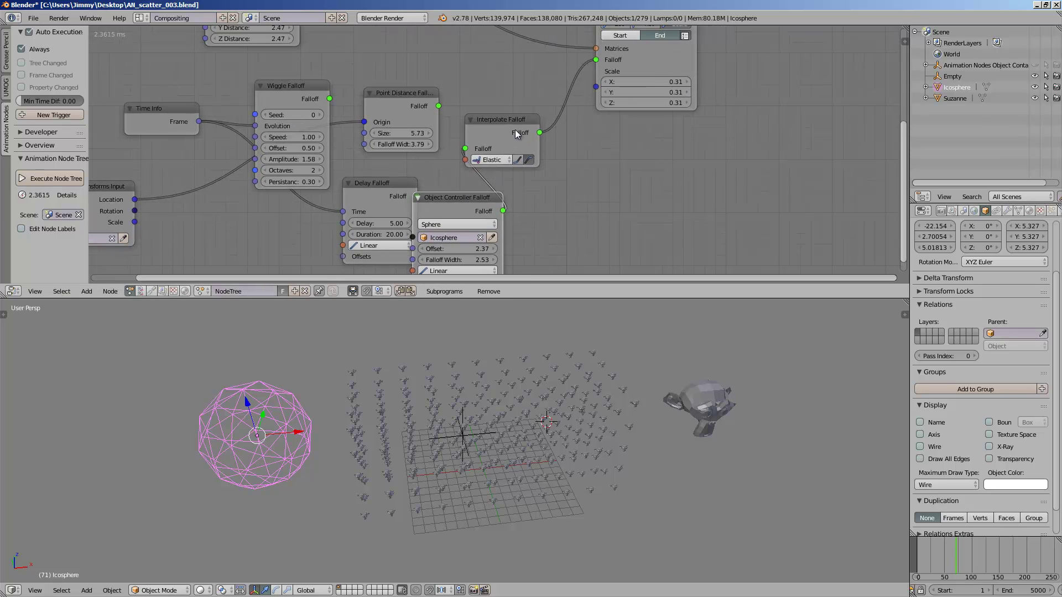
{"action": "left_click_drag", "start_coordinate": [515, 129], "coordinate": [556, 88]}
{"action": "left_click", "coordinate": [685, 65]}
{"action": "left_click_drag", "start_coordinate": [686, 65], "coordinate": [732, 67]}
{"action": "left_click", "coordinate": [545, 82]}
{"action": "middle_click_drag", "start_coordinate": [569, 145], "coordinate": [570, 121]}
{"action": "middle_click_drag", "start_coordinate": [547, 163], "coordinate": [571, 164]}
{"action": "left_click_drag", "start_coordinate": [494, 175], "coordinate": [506, 145]}
{"action": "scroll", "coordinate": [477, 150], "scroll_direction": "down", "scroll_amount": 3}
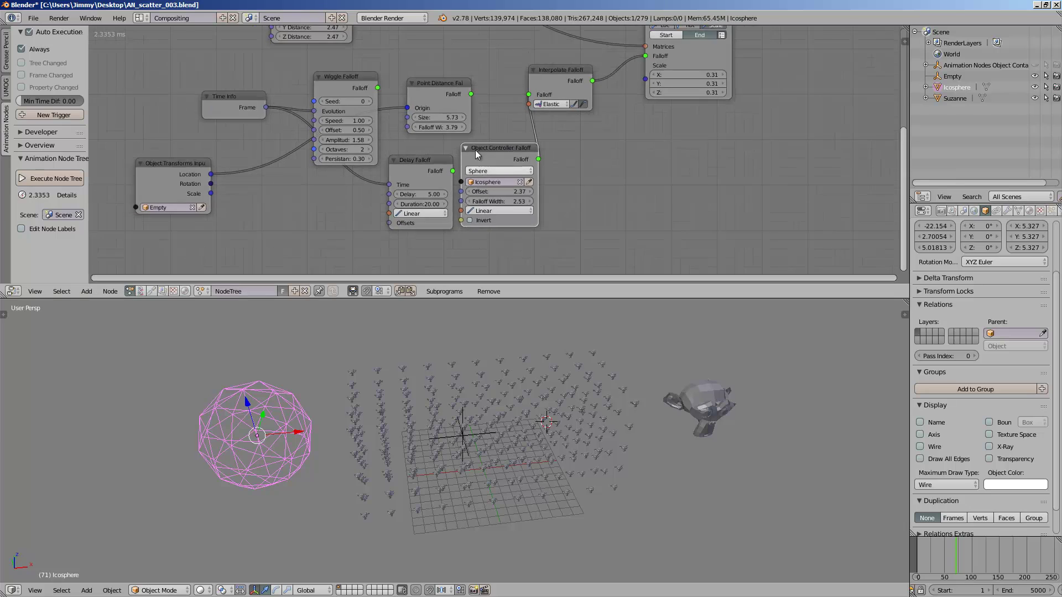
{"action": "middle_click_drag", "start_coordinate": [448, 148], "coordinate": [472, 167]}
{"action": "scroll", "coordinate": [460, 165], "scroll_direction": "down", "scroll_amount": 2}
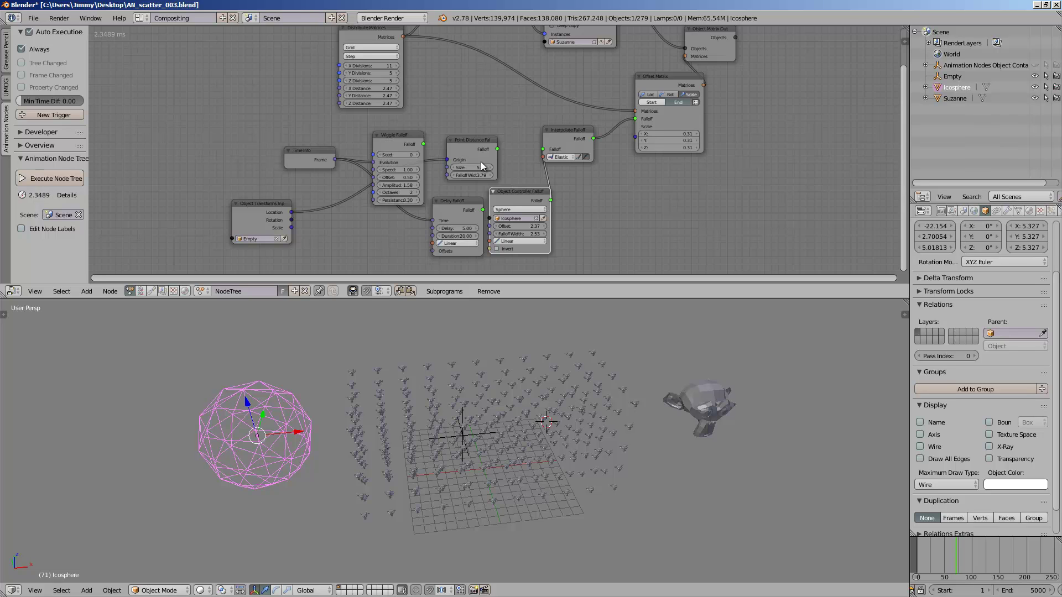
{"action": "scroll", "coordinate": [442, 381], "scroll_direction": "up", "scroll_amount": 3}
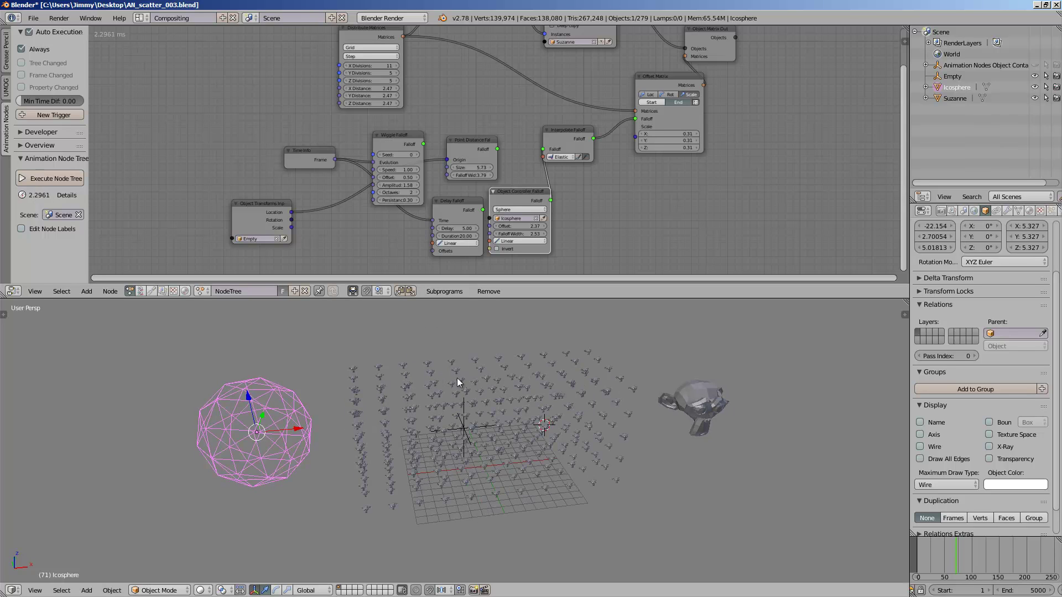
- Examine the monkey instances up close and select all objects in the scene
{"action": "right_click", "coordinate": [522, 380]}
{"action": "scroll", "coordinate": [513, 400], "scroll_direction": "up", "scroll_amount": 4}
{"action": "scroll", "coordinate": [510, 399], "scroll_direction": "down", "scroll_amount": 2}
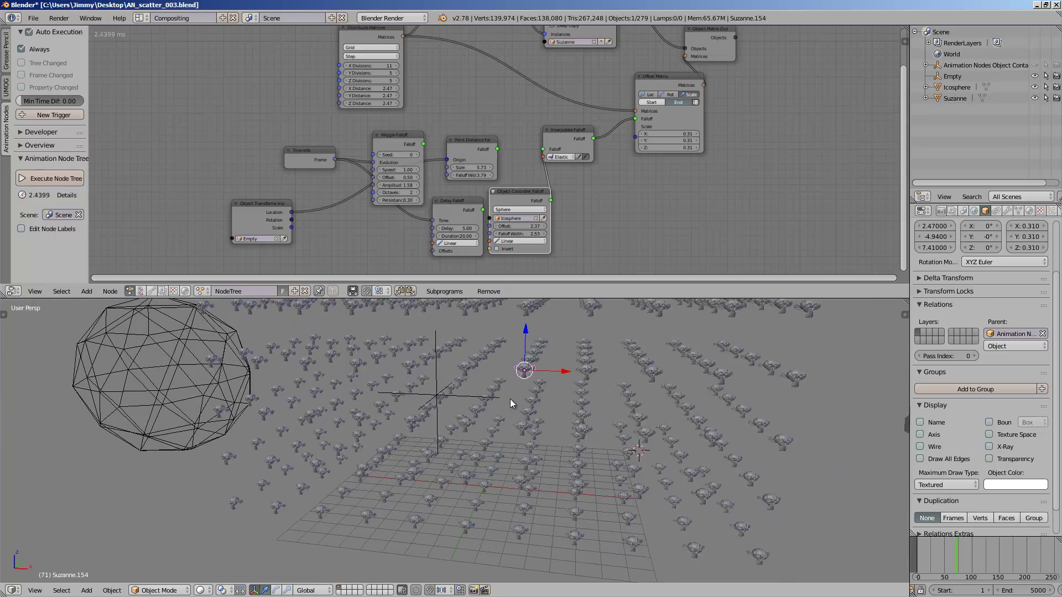
{"action": "key", "text": "z"}
{"action": "middle_click_drag", "start_coordinate": [499, 416], "coordinate": [525, 433]}
{"action": "key", "text": "a"}
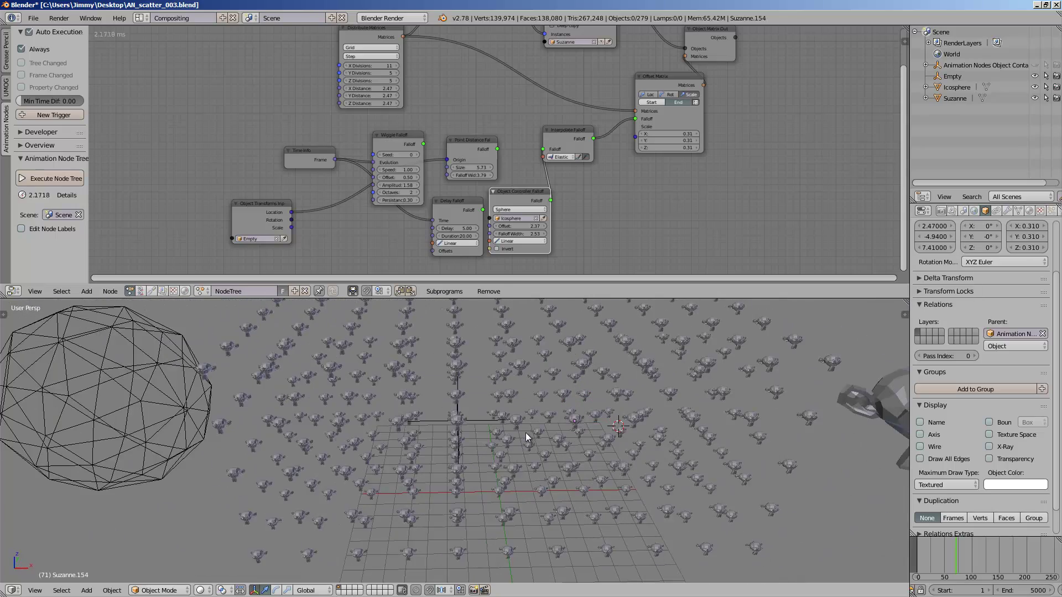
{"action": "key", "text": "a"}
{"action": "scroll", "coordinate": [525, 431], "scroll_direction": "down", "scroll_amount": 5}
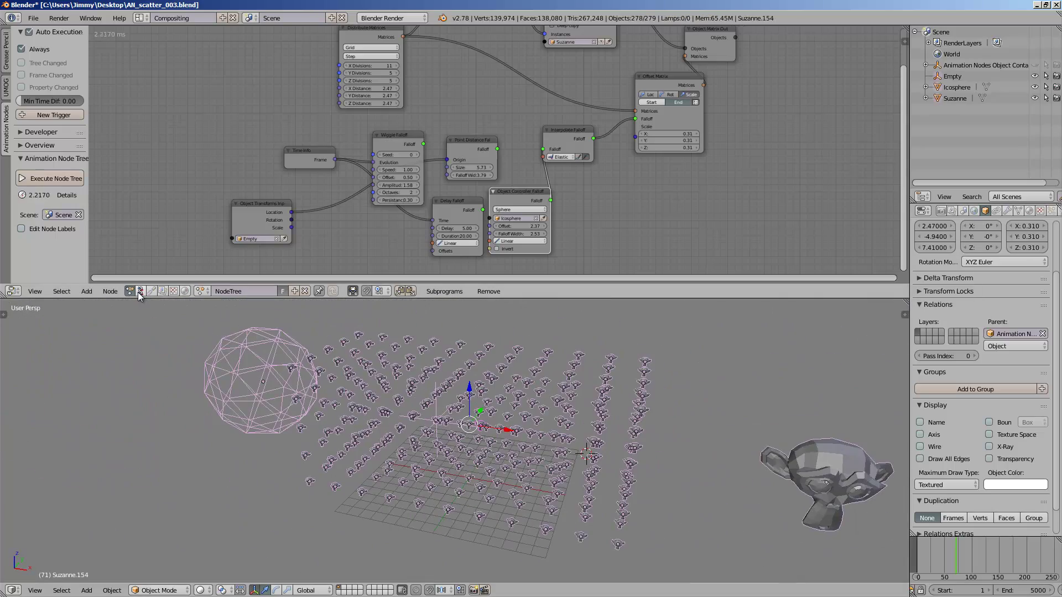
- Switch the node tree's auto execution from Always to Tree Changed, Frame Changed and Property Changed
{"action": "left_click", "coordinate": [24, 48]}
{"action": "left_click", "coordinate": [25, 63]}
{"action": "middle_click_drag", "start_coordinate": [452, 405], "coordinate": [491, 412]}
{"action": "scroll", "coordinate": [476, 394], "scroll_direction": "up", "scroll_amount": 3}
{"action": "scroll", "coordinate": [479, 395], "scroll_direction": "down", "scroll_amount": 2}
{"action": "scroll", "coordinate": [290, 157], "scroll_direction": "down", "scroll_amount": 1}
- Reposition the Distribute Matrices node at the start of the node tree
{"action": "middle_click_drag", "start_coordinate": [294, 157], "coordinate": [301, 182]}
{"action": "scroll", "coordinate": [287, 178], "scroll_direction": "up", "scroll_amount": 1}
{"action": "scroll", "coordinate": [344, 144], "scroll_direction": "down", "scroll_amount": 3}
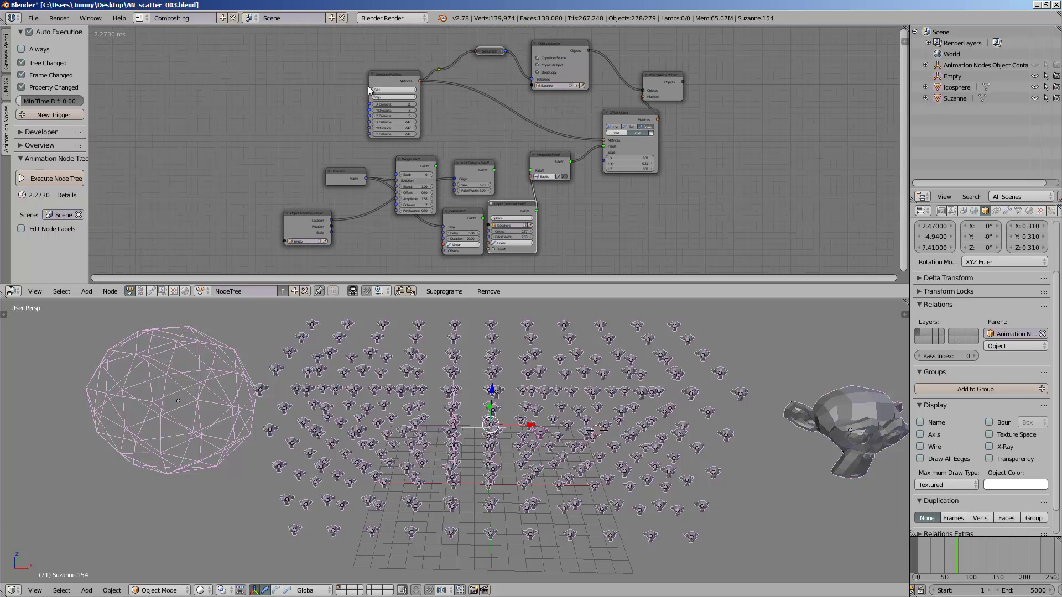
{"action": "scroll", "coordinate": [367, 85], "scroll_direction": "up", "scroll_amount": 4}
{"action": "middle_click_drag", "start_coordinate": [302, 118], "coordinate": [303, 186]}
{"action": "scroll", "coordinate": [289, 138], "scroll_direction": "up", "scroll_amount": 6}
{"action": "left_click_drag", "start_coordinate": [257, 102], "coordinate": [223, 84]}
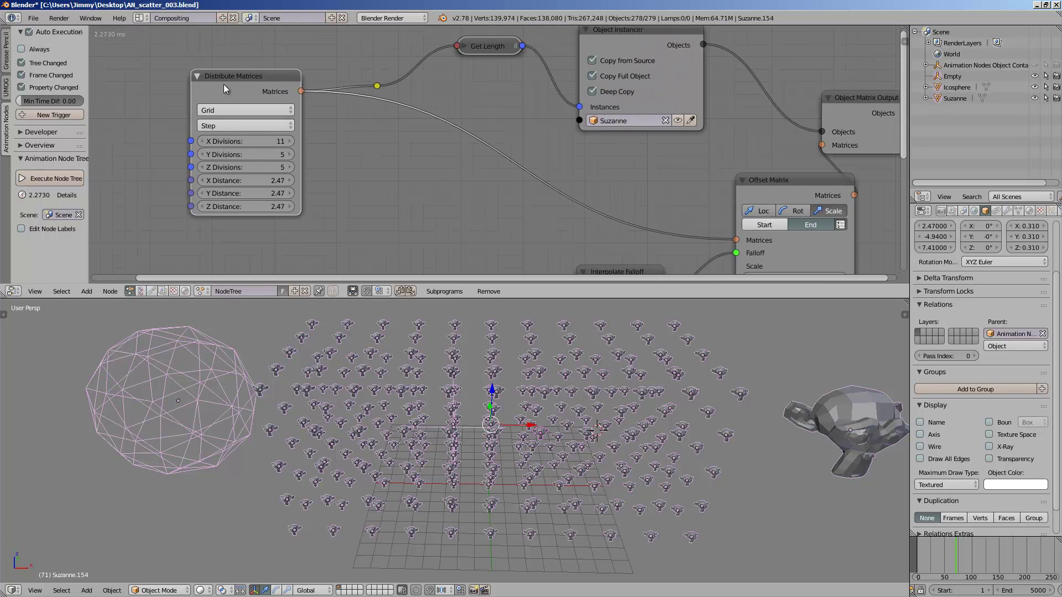
- Nudge the Distribute Matrices node closer to the Get Length node, slightly above its previous position
{"action": "middle_click_drag", "start_coordinate": [223, 84], "coordinate": [360, 108]}
{"action": "left_click_drag", "start_coordinate": [345, 105], "coordinate": [294, 86]}
{"action": "scroll", "coordinate": [251, 81], "scroll_direction": "up", "scroll_amount": 2}
{"action": "middle_click_drag", "start_coordinate": [231, 62], "coordinate": [249, 72]}
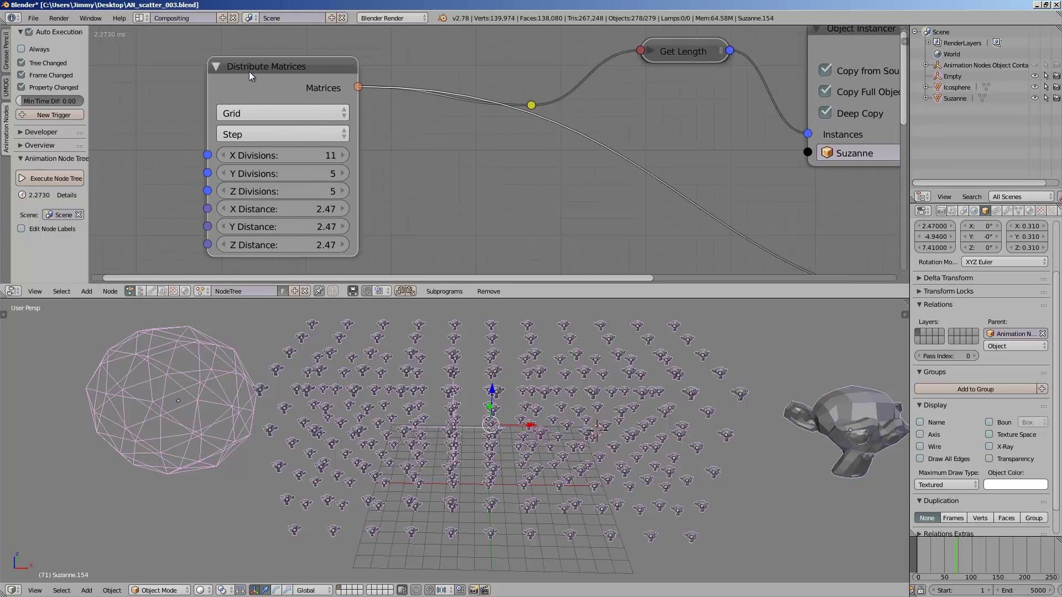
{"action": "left_click_drag", "start_coordinate": [266, 65], "coordinate": [293, 52]}
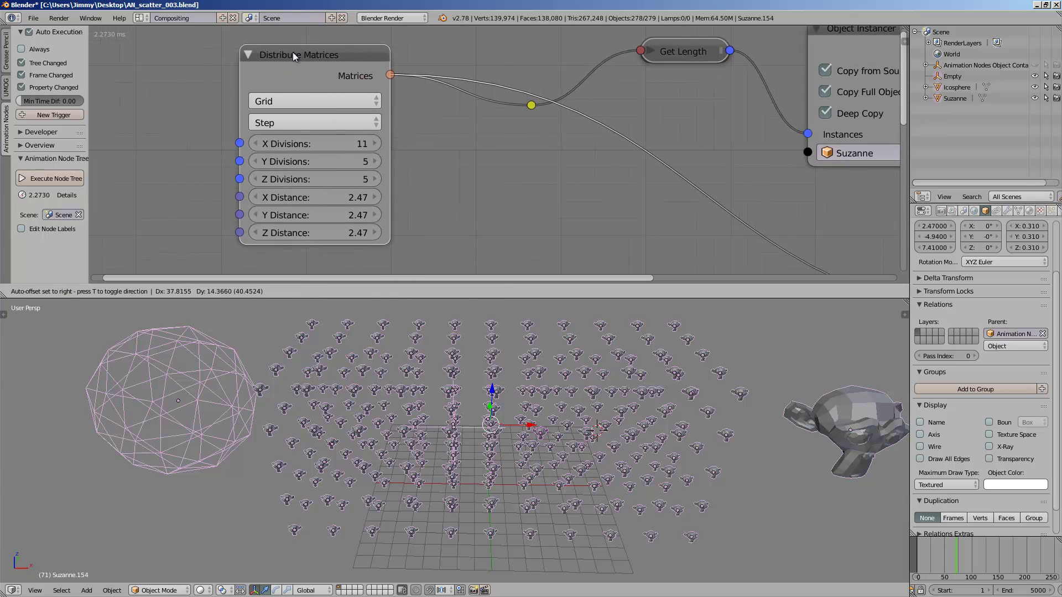
{"action": "scroll", "coordinate": [629, 193], "scroll_direction": "down", "scroll_amount": 3}
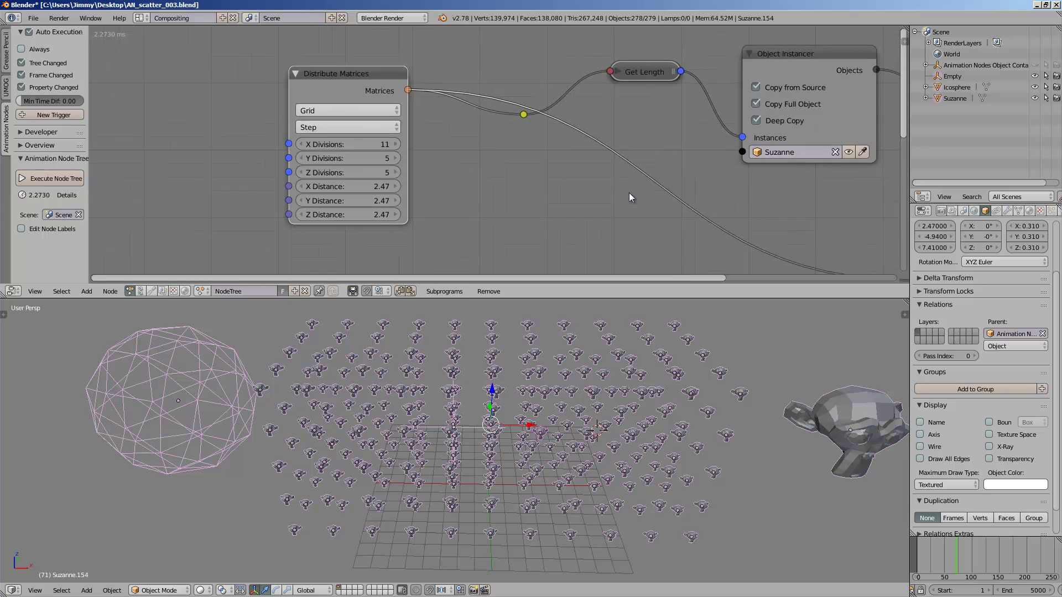
- Move the Object Matrix Output node farther from Object Instancer and shift the Offset Matrix node slightly upward
{"action": "middle_click_drag", "start_coordinate": [628, 192], "coordinate": [410, 178]}
{"action": "scroll", "coordinate": [608, 208], "scroll_direction": "down", "scroll_amount": 3}
{"action": "middle_click_drag", "start_coordinate": [608, 209], "coordinate": [523, 202]}
{"action": "left_click_drag", "start_coordinate": [599, 193], "coordinate": [595, 188]}
{"action": "left_click_drag", "start_coordinate": [671, 119], "coordinate": [751, 103]}
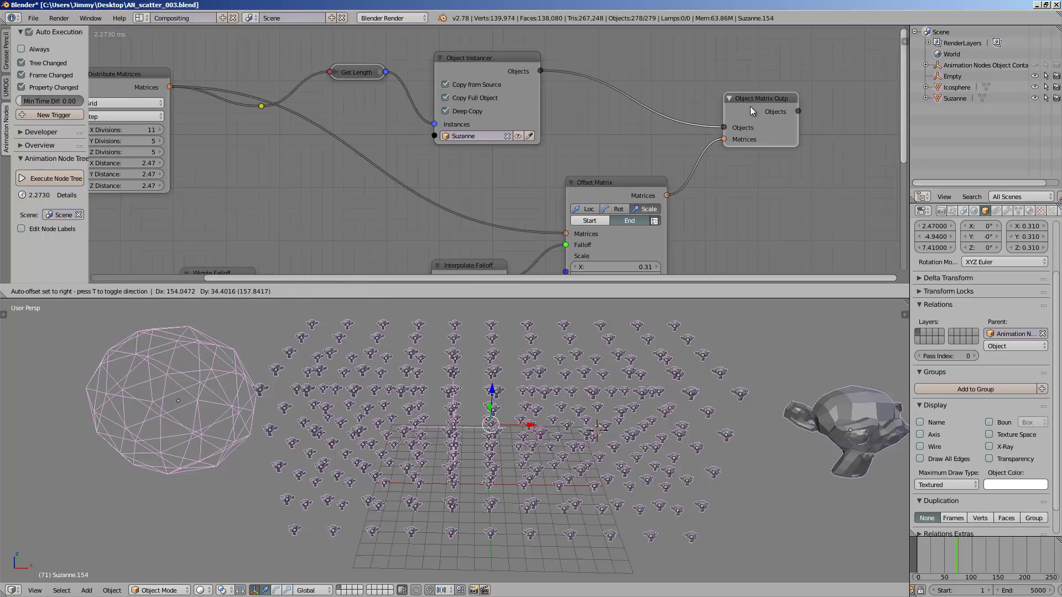
{"action": "left_click", "coordinate": [625, 180]}
{"action": "left_click_drag", "start_coordinate": [625, 181], "coordinate": [623, 166]}
{"action": "middle_click_drag", "start_coordinate": [577, 175], "coordinate": [581, 131]}
{"action": "middle_click_drag", "start_coordinate": [494, 234], "coordinate": [513, 194]}
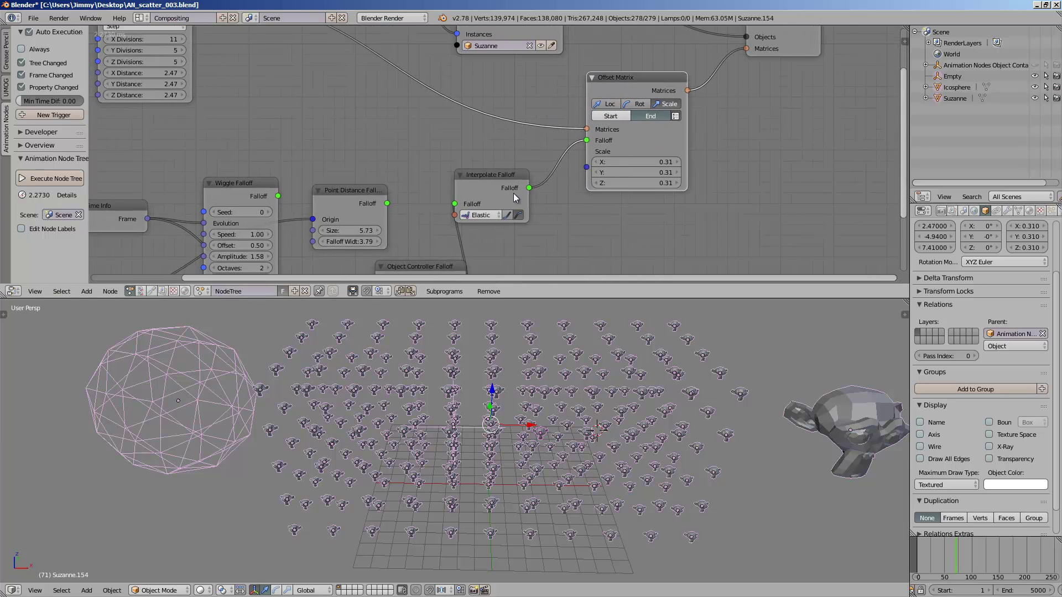
- Tidy the layout of the Interpolate, Point Distance, Object Controller and Delay Falloff nodes, moving the last three upward
{"action": "scroll", "coordinate": [509, 192], "scroll_direction": "up", "scroll_amount": 1}
{"action": "left_click_drag", "start_coordinate": [491, 184], "coordinate": [498, 185]}
{"action": "left_click_drag", "start_coordinate": [338, 192], "coordinate": [330, 145]}
{"action": "middle_click_drag", "start_coordinate": [390, 216], "coordinate": [417, 164]}
{"action": "left_click_drag", "start_coordinate": [436, 228], "coordinate": [427, 191]}
{"action": "left_click_drag", "start_coordinate": [358, 232], "coordinate": [351, 214]}
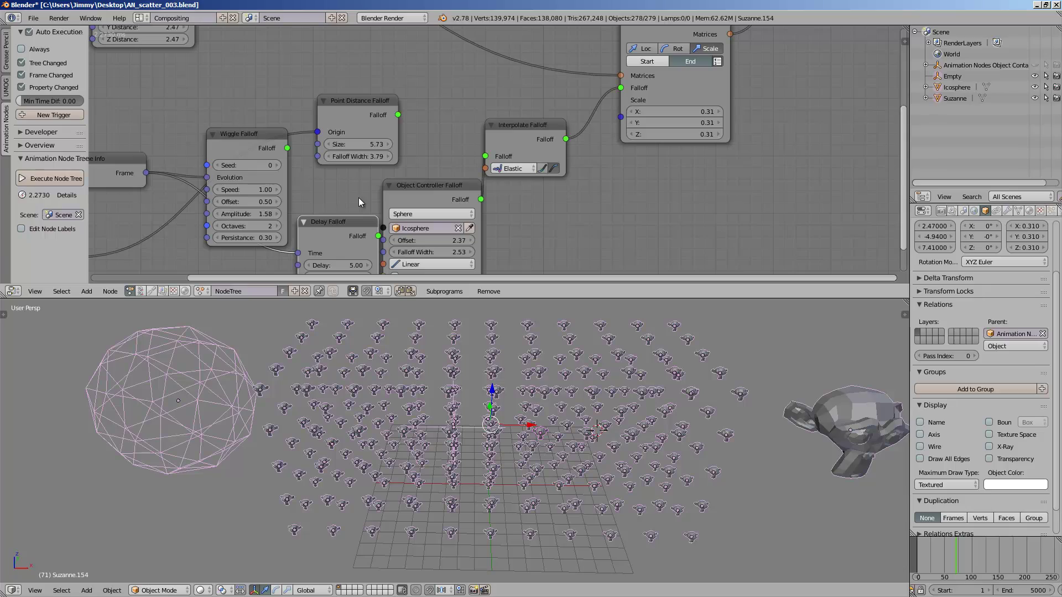
{"action": "middle_click_drag", "start_coordinate": [614, 354], "coordinate": [589, 443]}
{"action": "scroll", "coordinate": [589, 443], "scroll_direction": "up", "scroll_amount": 4}
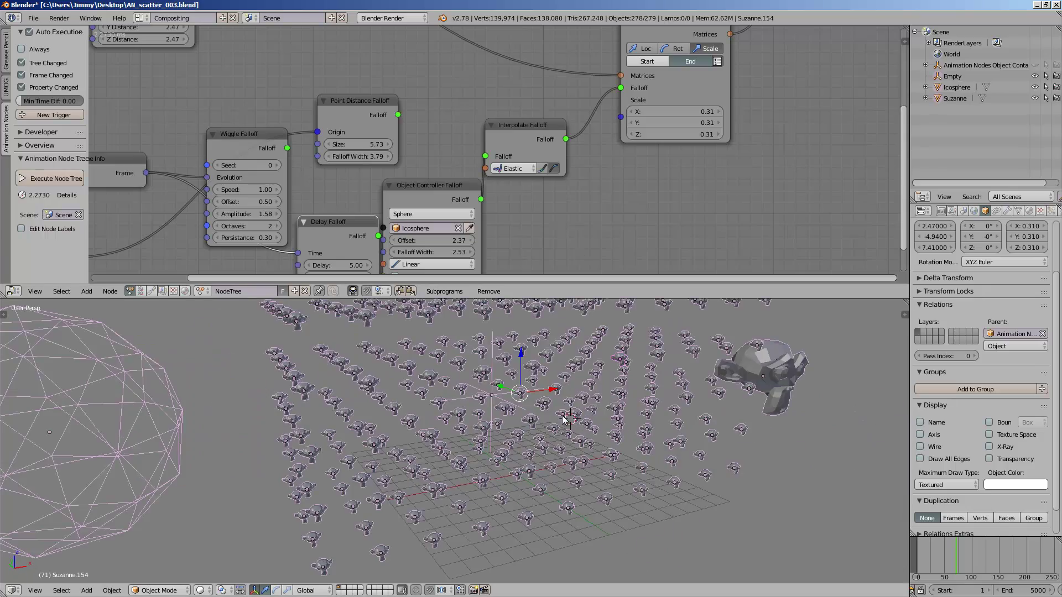
{"action": "scroll", "coordinate": [555, 408], "scroll_direction": "down", "scroll_amount": 5}
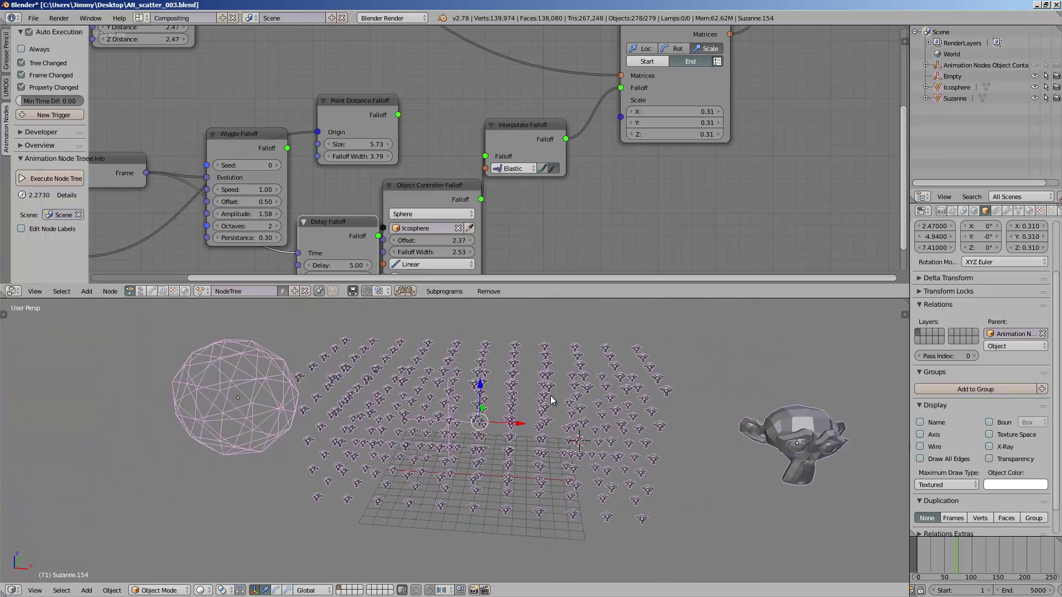
{"action": "scroll", "coordinate": [581, 255], "scroll_direction": "down", "scroll_amount": 3}
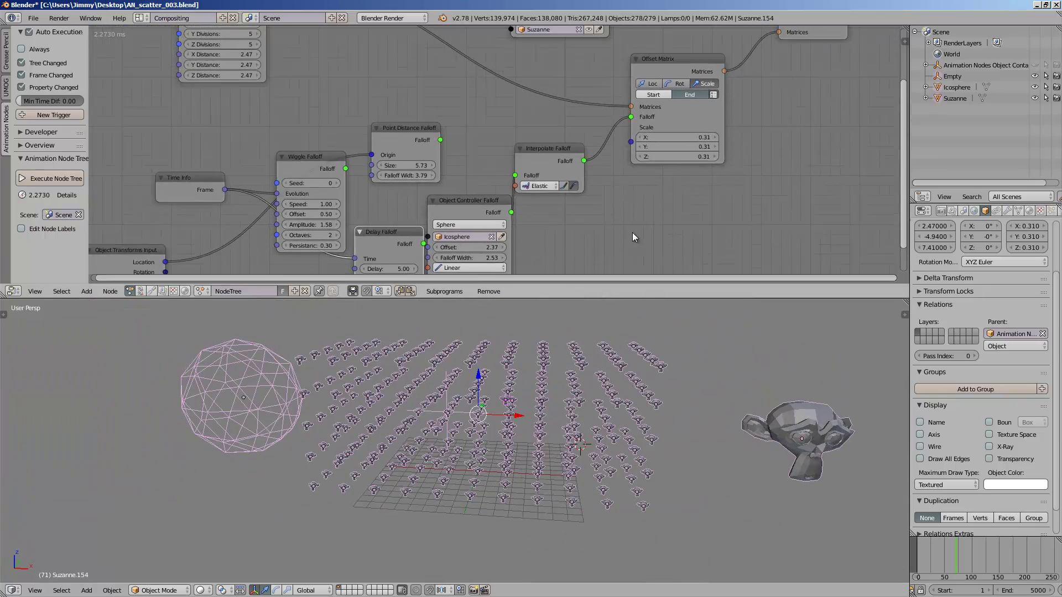
{"action": "scroll", "coordinate": [616, 185], "scroll_direction": "up", "scroll_amount": 1}
{"action": "key", "text": "shift+a"}
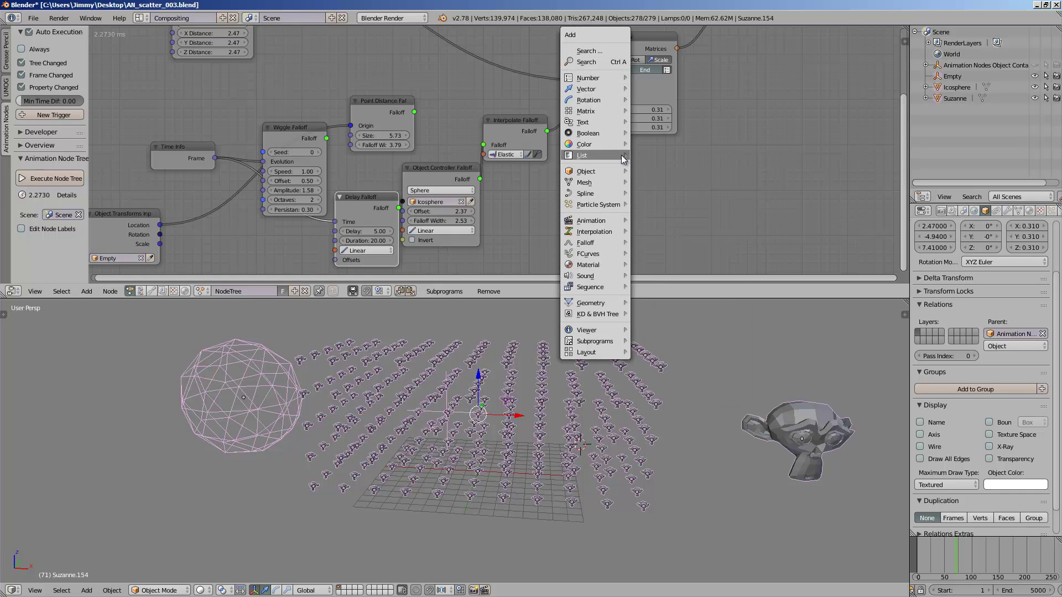
{"action": "mouse_move", "coordinate": [634, 205]}
{"action": "mouse_move", "coordinate": [611, 151]}
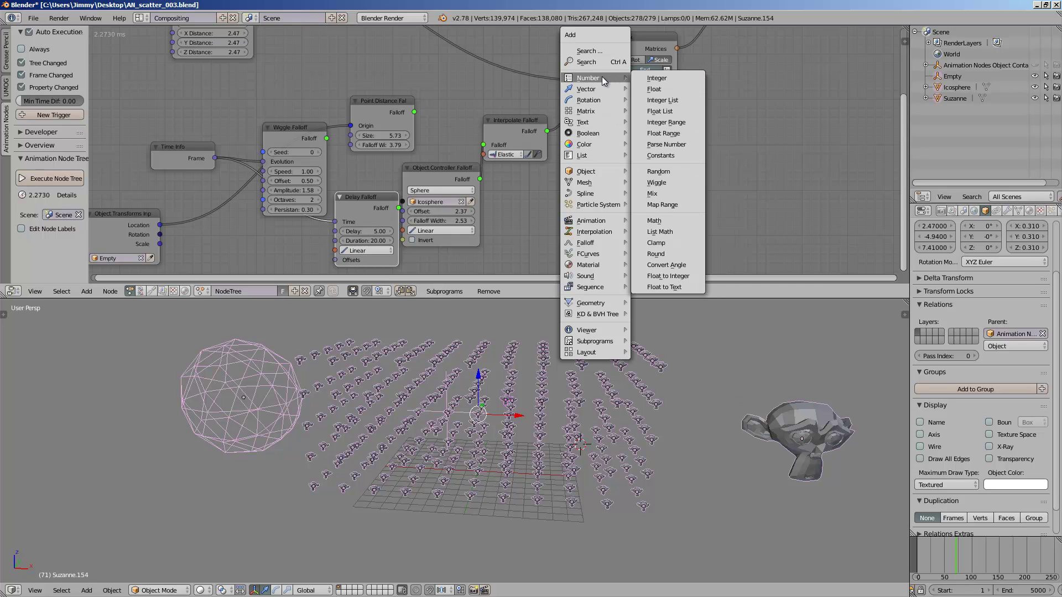
{"action": "mouse_move", "coordinate": [608, 79]}
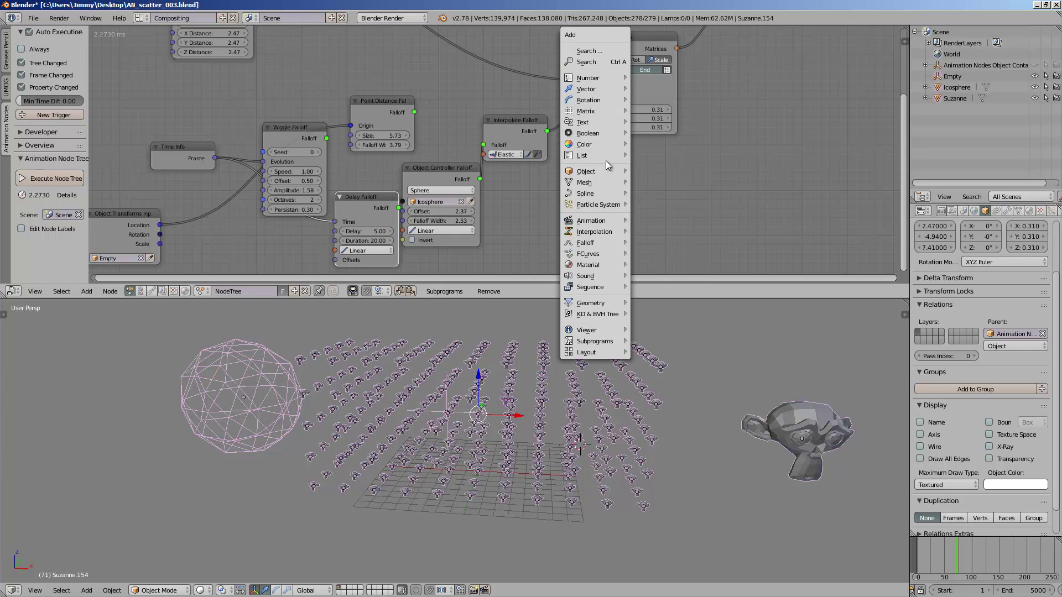
{"action": "mouse_move", "coordinate": [605, 178]}
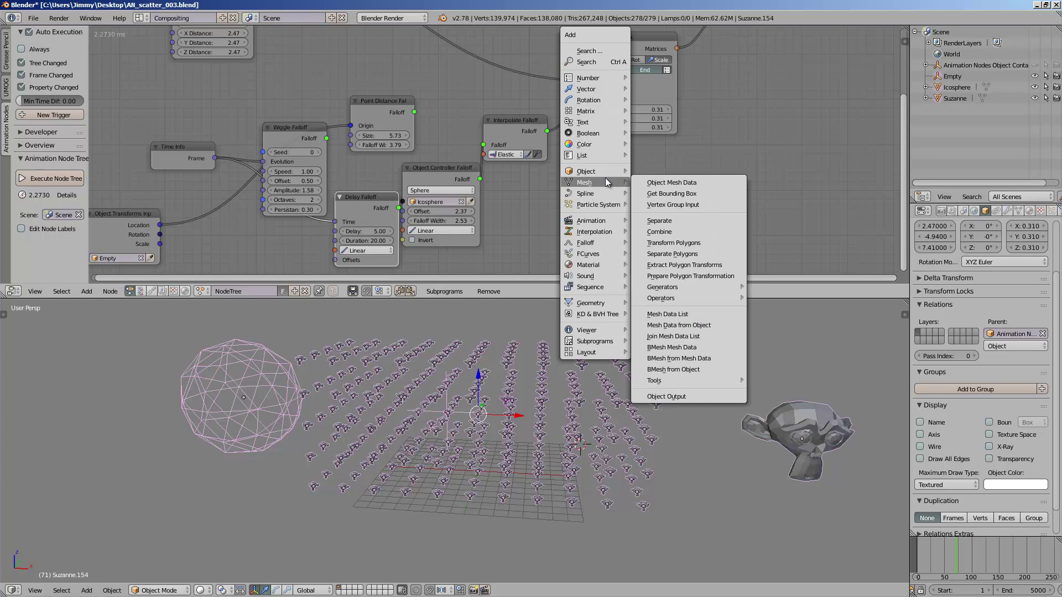
{"action": "mouse_move", "coordinate": [597, 307]}
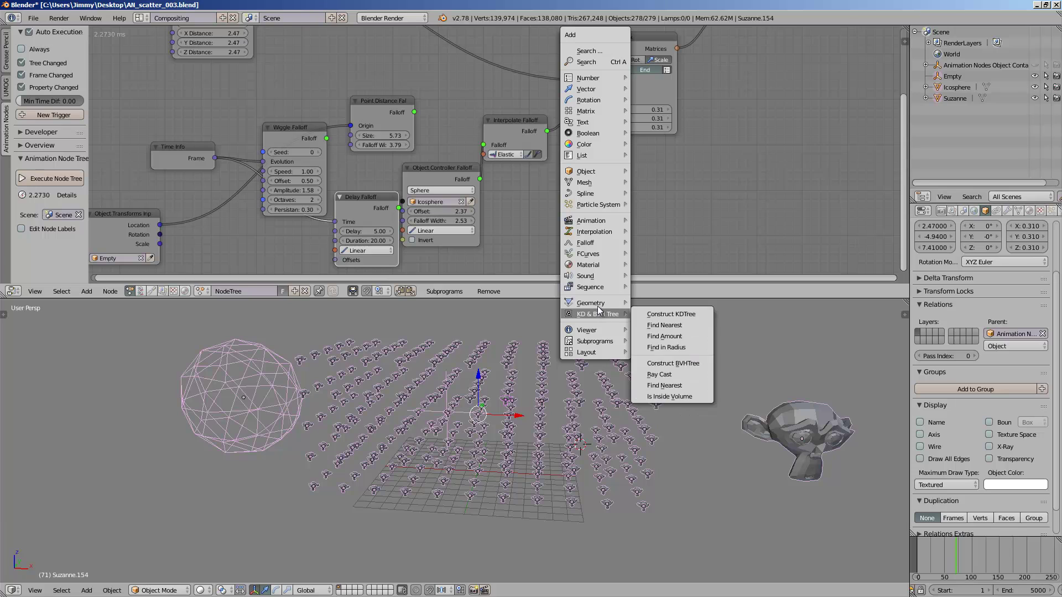
{"action": "left_click", "coordinate": [466, 403]}
- Examine the monkey grid and icosphere from several angles and review the overall node tree
{"action": "middle_click_drag", "start_coordinate": [466, 402], "coordinate": [477, 376]}
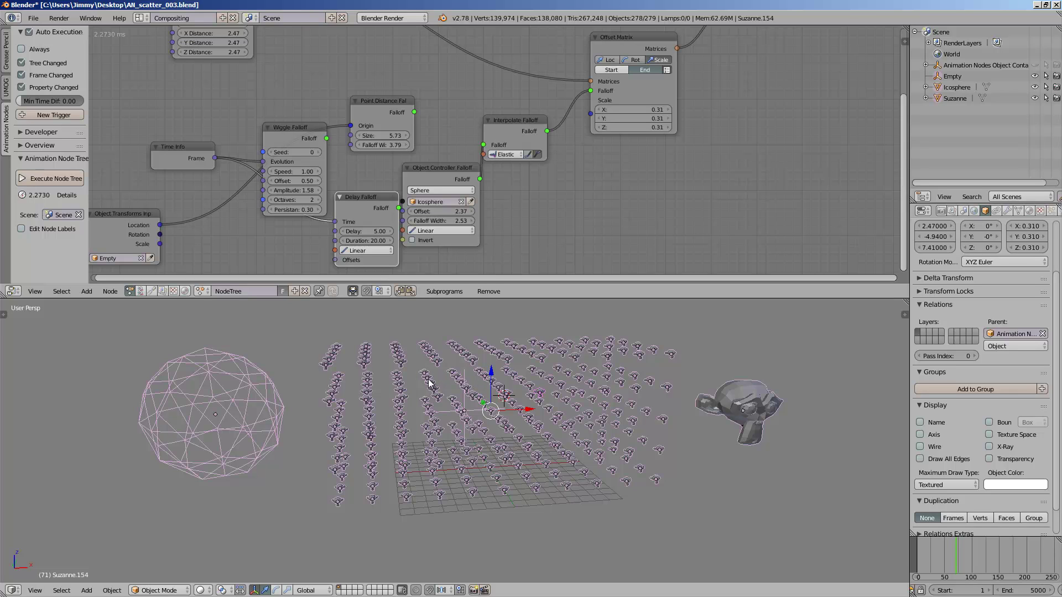
{"action": "middle_click_drag", "start_coordinate": [450, 447], "coordinate": [547, 365]}
{"action": "scroll", "coordinate": [519, 384], "scroll_direction": "up", "scroll_amount": 3}
{"action": "scroll", "coordinate": [543, 373], "scroll_direction": "down", "scroll_amount": 3}
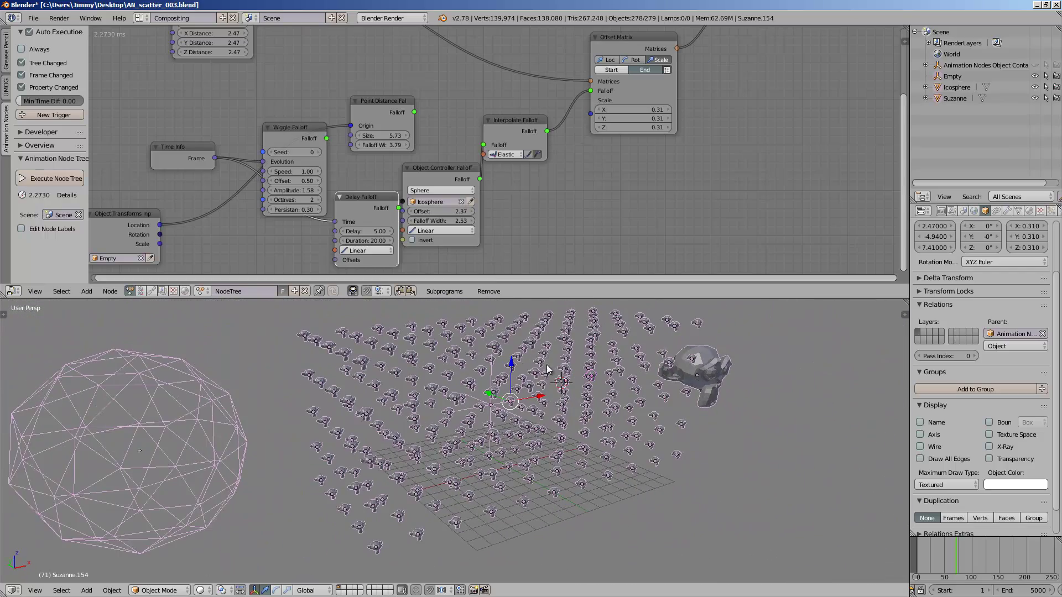
{"action": "scroll", "coordinate": [536, 367], "scroll_direction": "up", "scroll_amount": 4}
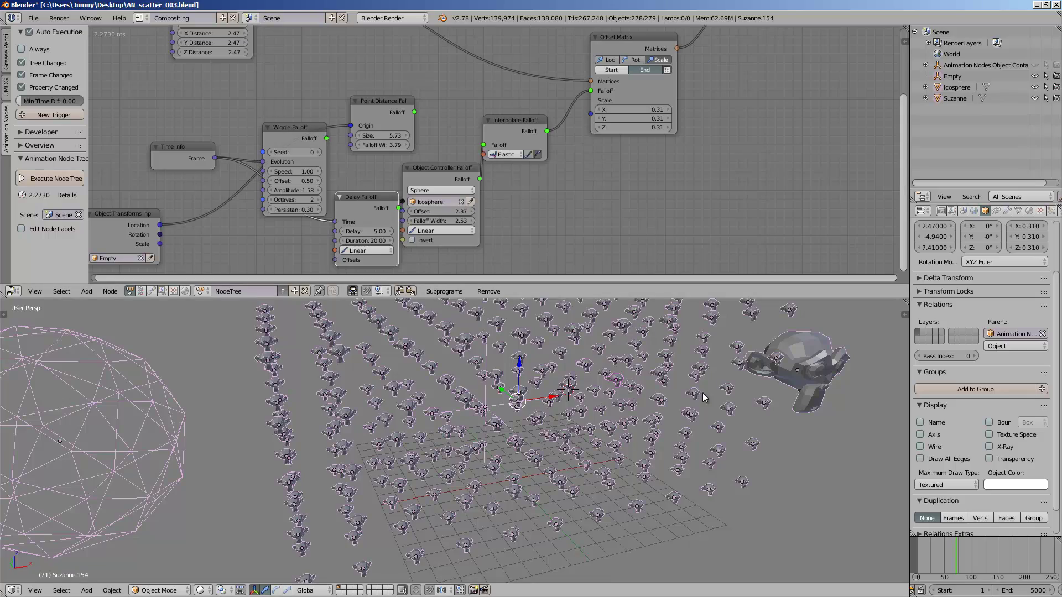
{"action": "middle_click_drag", "start_coordinate": [537, 388], "coordinate": [650, 410]}
{"action": "scroll", "coordinate": [622, 354], "scroll_direction": "up", "scroll_amount": 2}
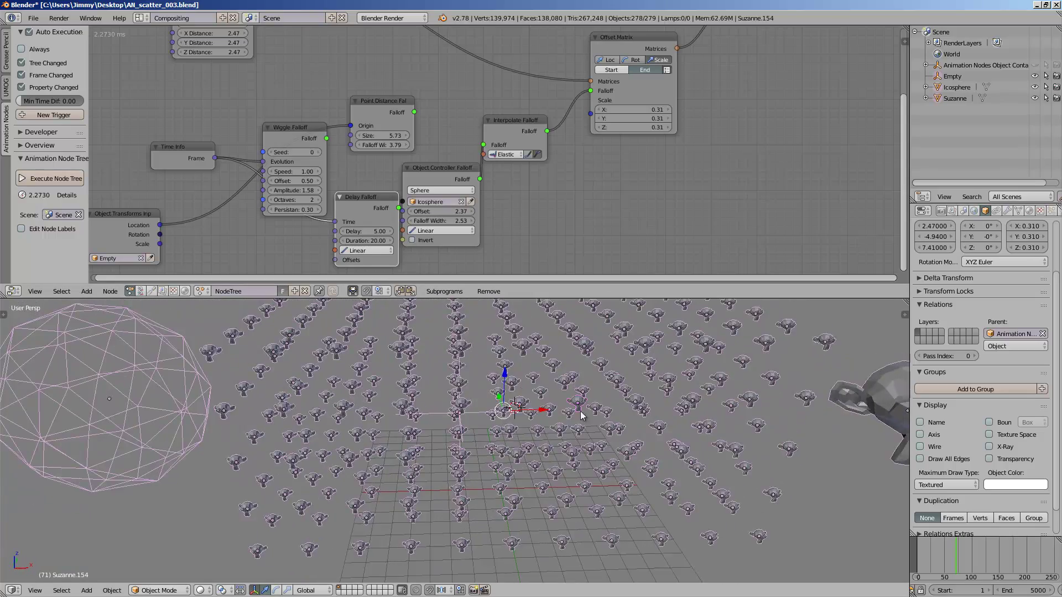
{"action": "scroll", "coordinate": [581, 412], "scroll_direction": "up", "scroll_amount": 2}
{"action": "middle_click_drag", "start_coordinate": [581, 412], "coordinate": [520, 380]}
{"action": "scroll", "coordinate": [520, 381], "scroll_direction": "down", "scroll_amount": 3}
{"action": "middle_click_drag", "start_coordinate": [565, 217], "coordinate": [622, 223]}
{"action": "scroll", "coordinate": [622, 223], "scroll_direction": "down", "scroll_amount": 3}
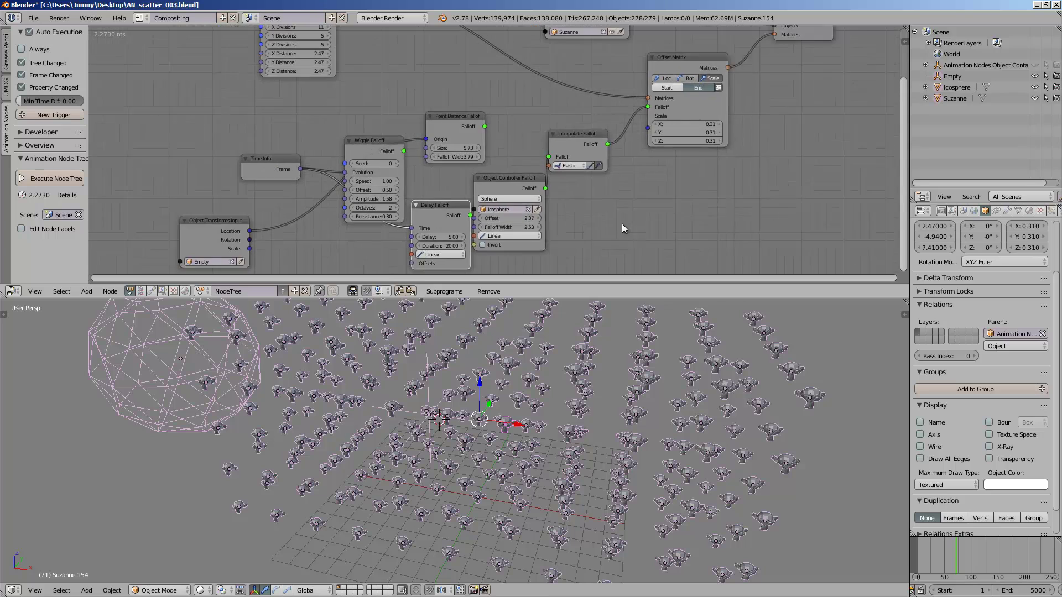
{"action": "middle_click_drag", "start_coordinate": [394, 92], "coordinate": [360, 130]}
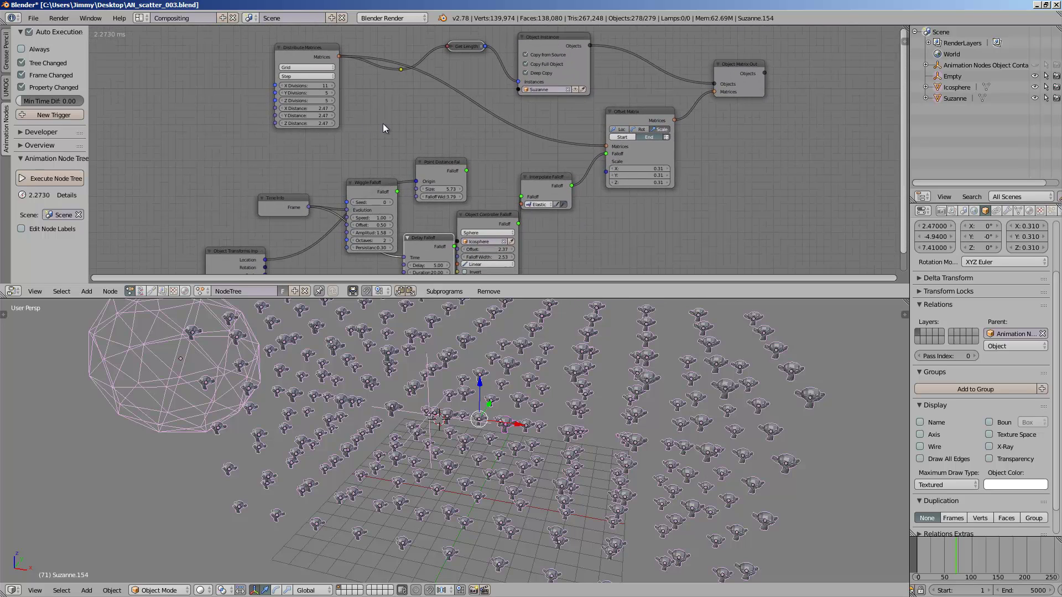